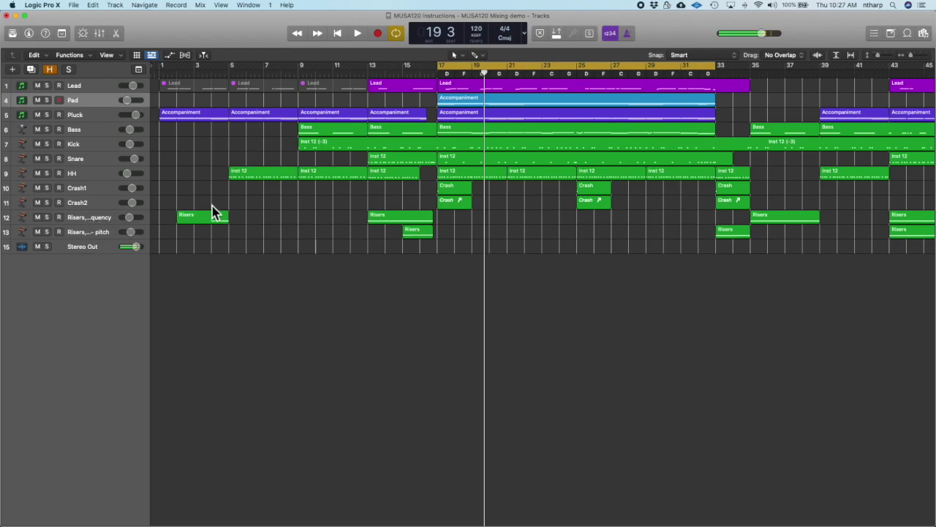
Play back the cycled section of the arrangement starting at bar 17 to hear the unmixed tracks
key("space")
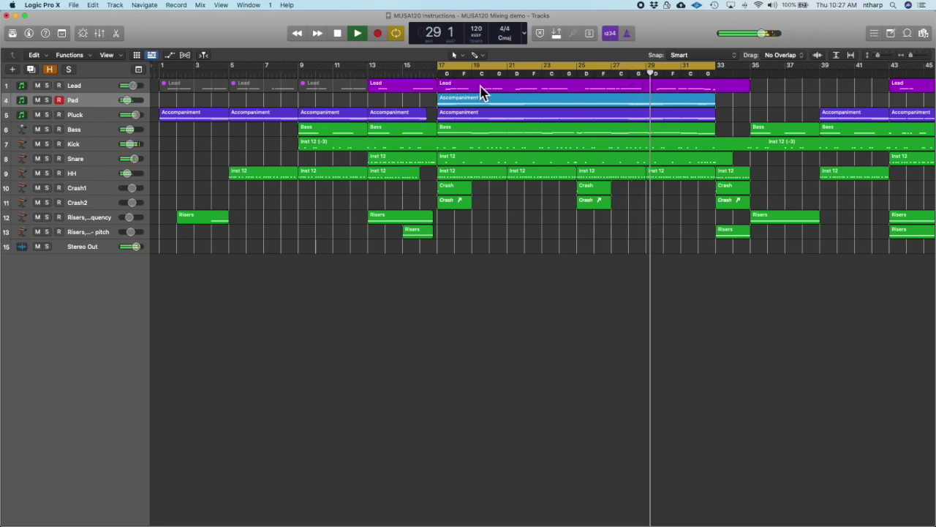
left_click(480, 92)
double_click(481, 92)
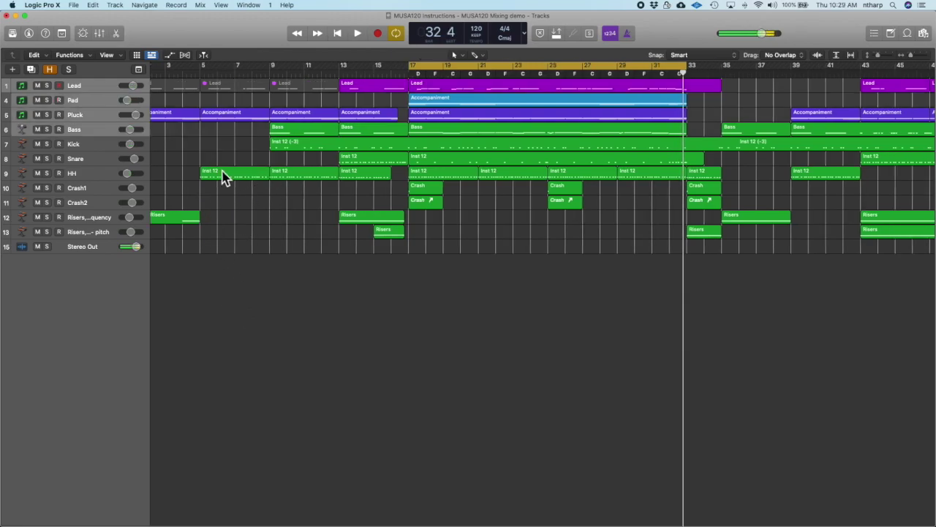
Group the Lead, Pad, Pluck and Bass tracks into a summing track stack
left_click(88, 145)
left_click(73, 85)
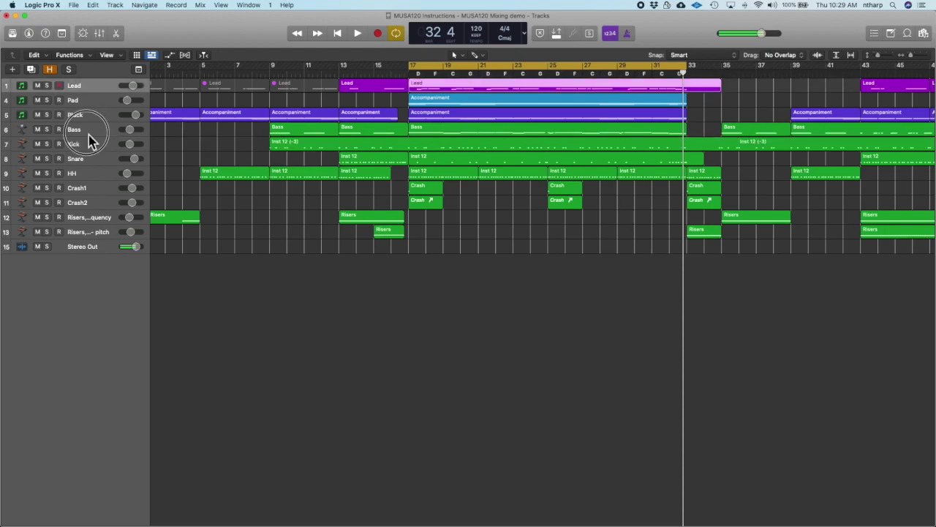
left_click(88, 141, "shift")
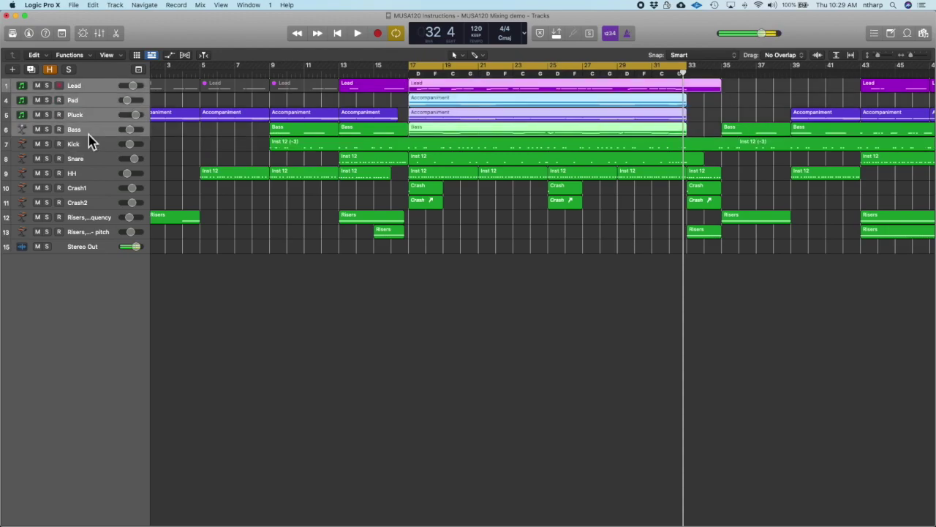
right_click(89, 135)
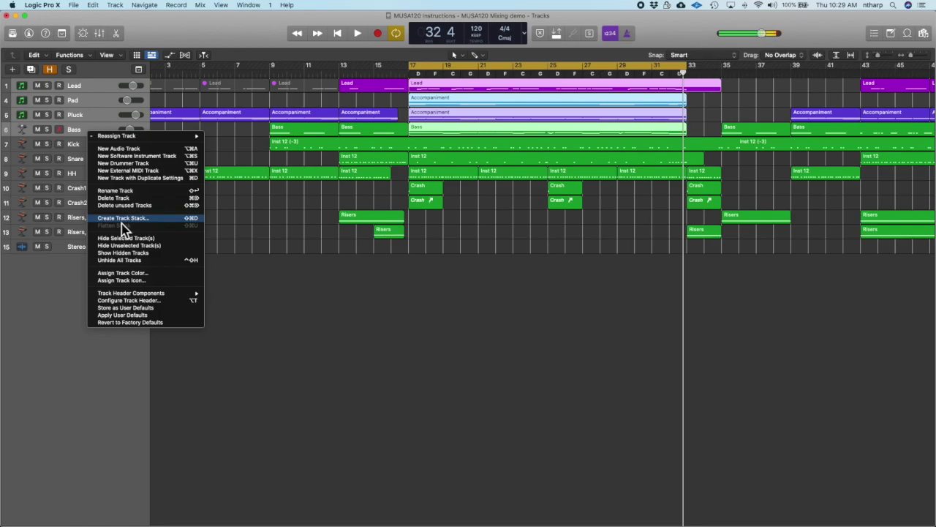
left_click(122, 219)
left_click(539, 90)
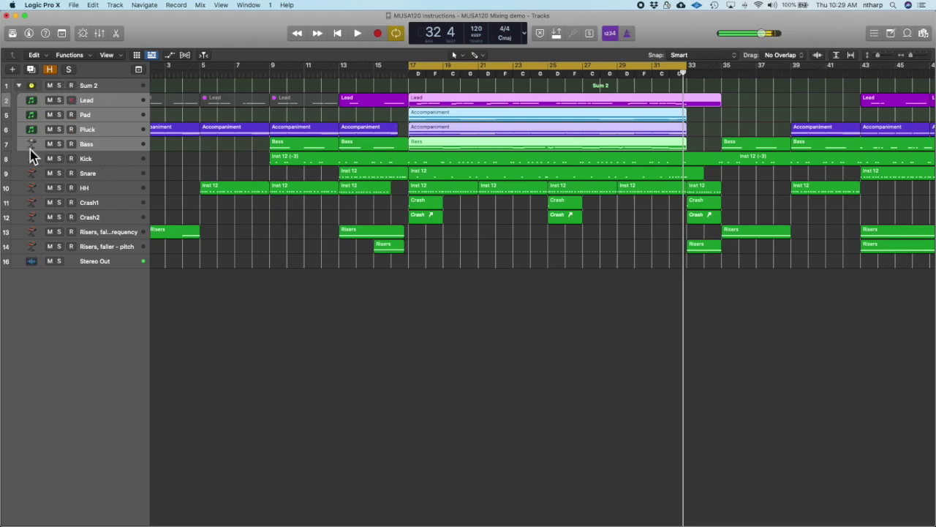
Rename the new summing stack as Instruments
double_click(89, 87)
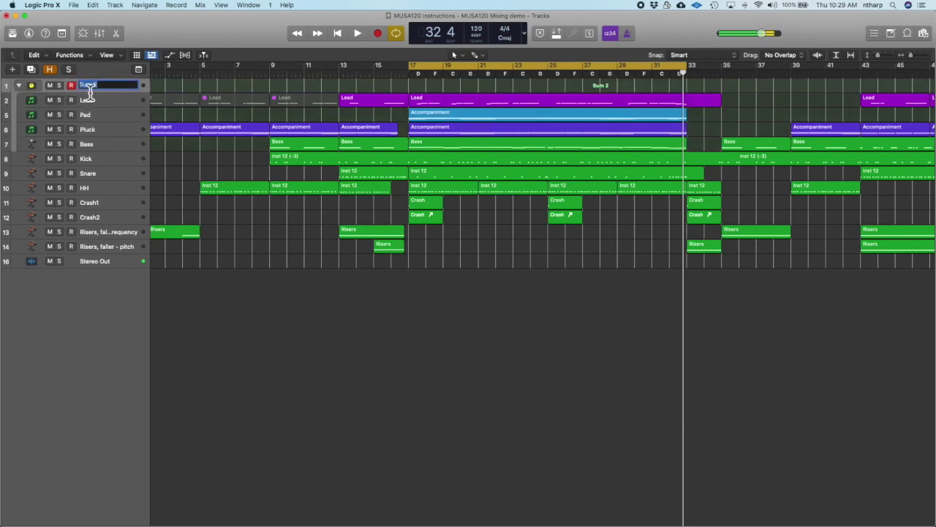
key("BackSpace")
type("Instruments")
key("Return")
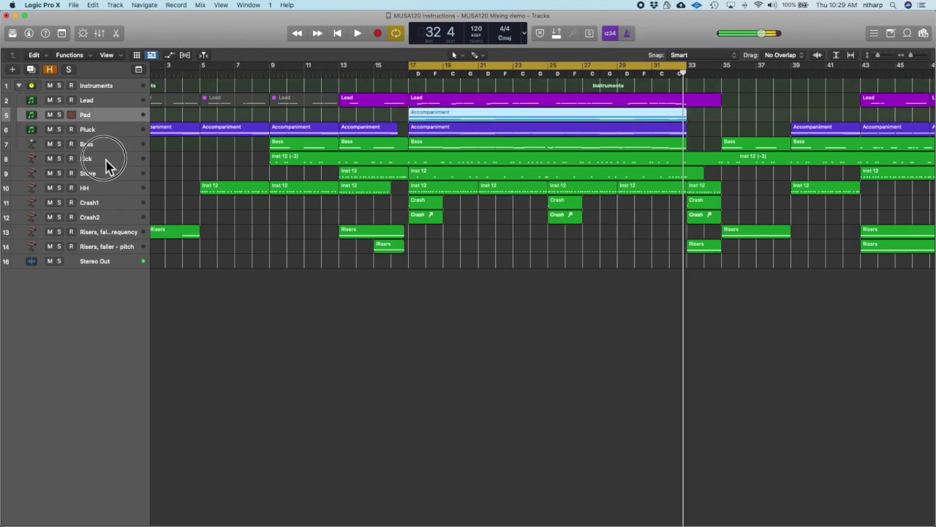
Group the Kick, Snare, HH, Crash1 and Crash2 tracks into a summing track stack
left_click(106, 166)
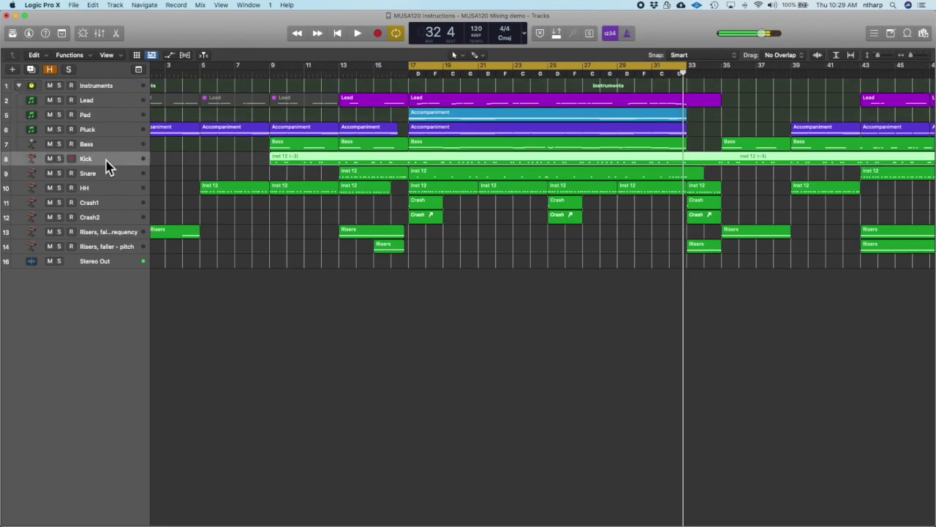
left_click(108, 219, "shift")
right_click(109, 221)
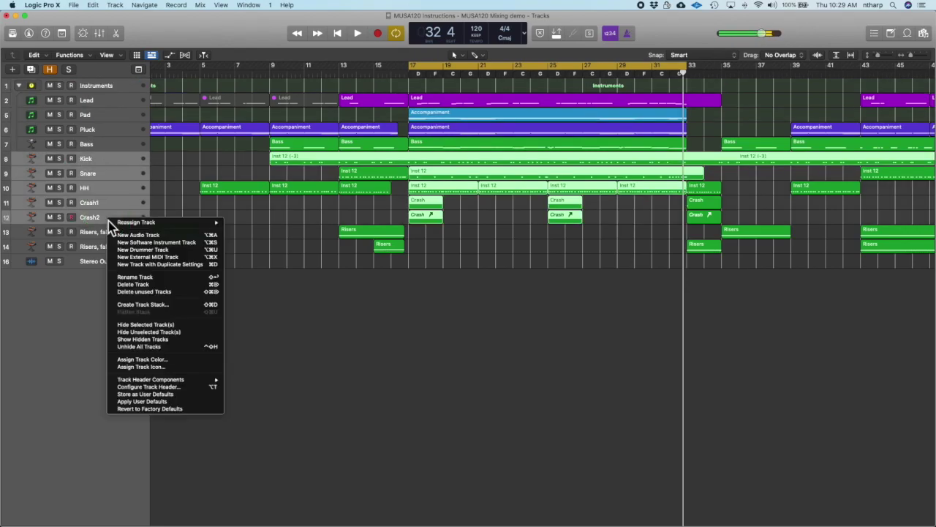
left_click(136, 306)
key("Return")
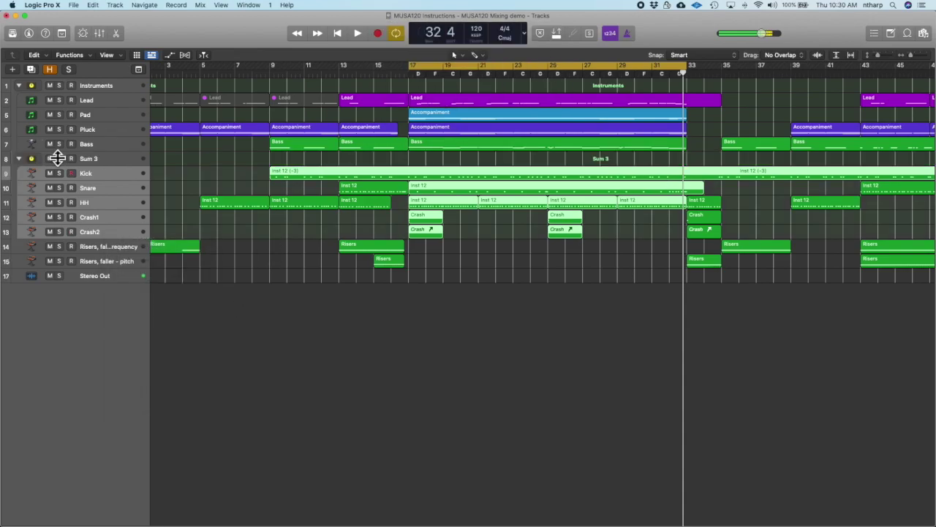
Rename the percussion summing stack as Drums
double_click(90, 159)
type("Drums")
key("Return")
Collapse and re-expand the Drums and Instruments stacks in the track list
left_click(18, 158)
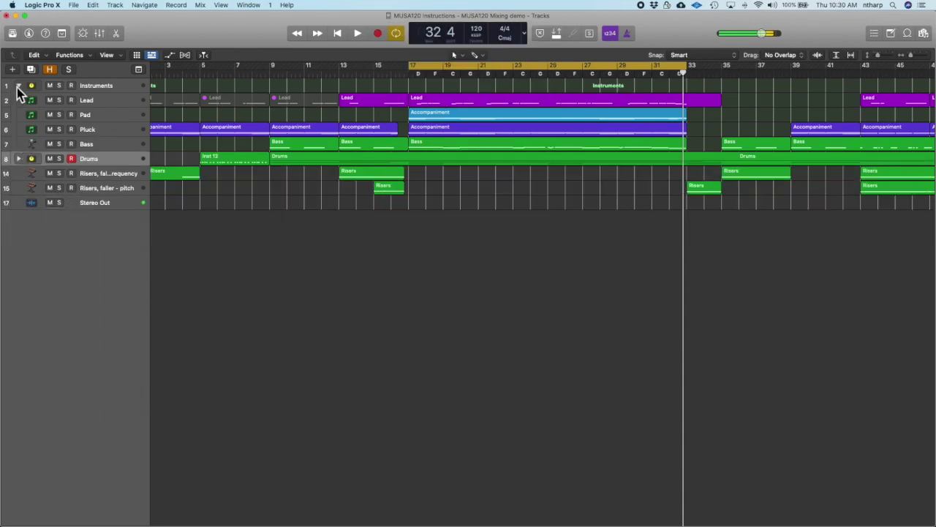
left_click(18, 87)
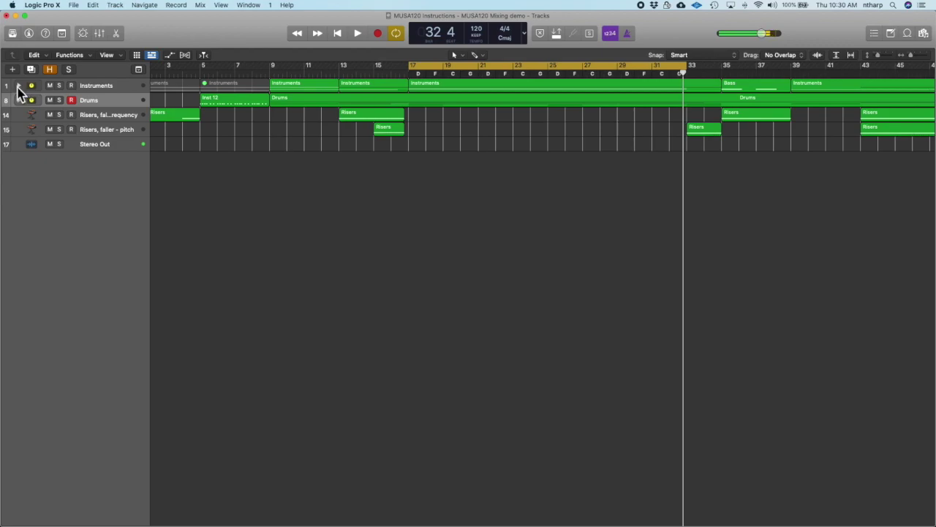
left_click(19, 86)
left_click(19, 158)
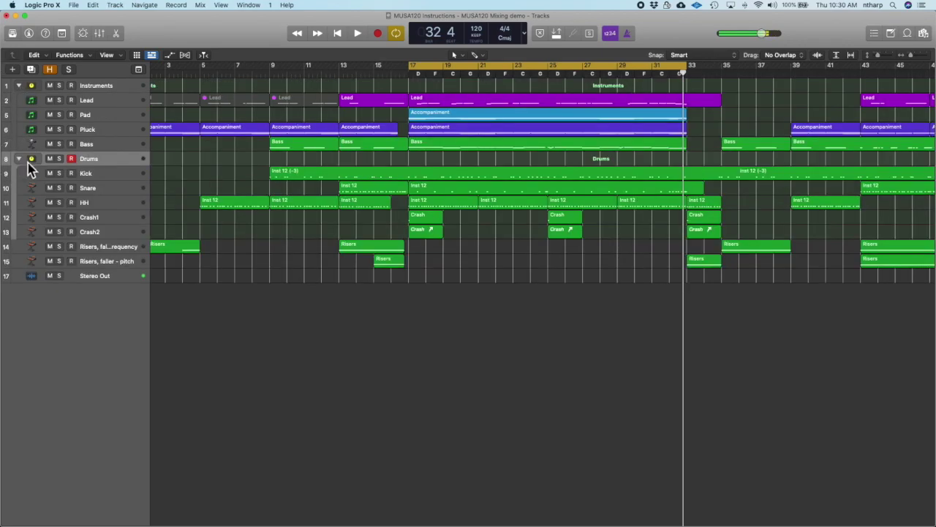
Group the two Risers tracks into a summing track stack and name it FX
left_click(110, 251)
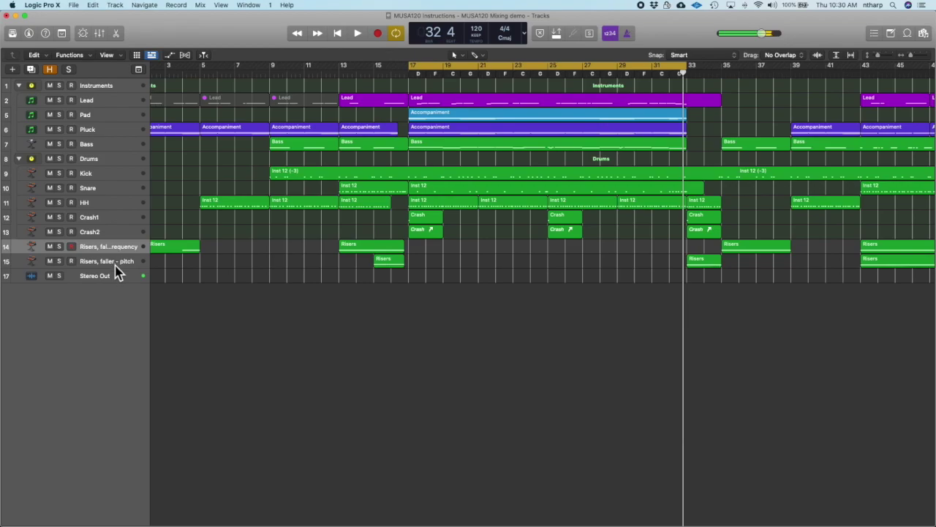
left_click(115, 264, "shift")
right_click(115, 262)
key("super+shift+d")
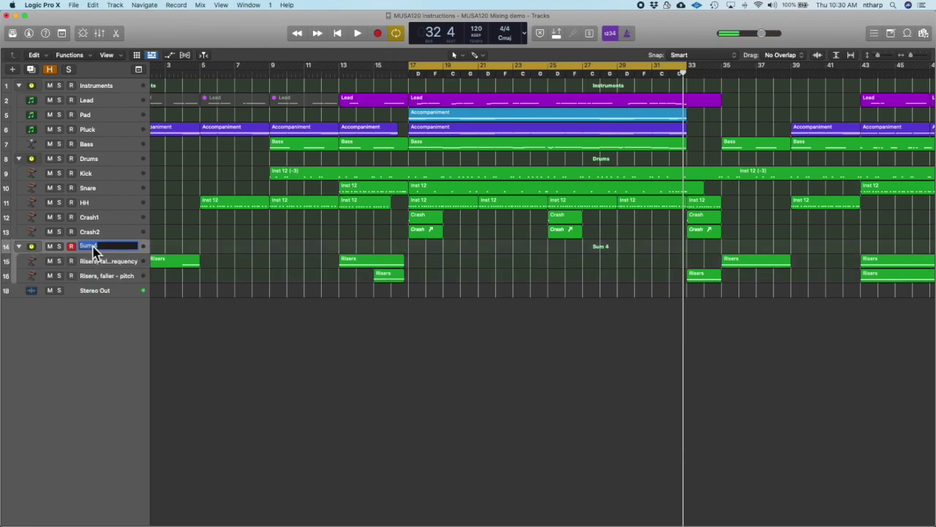
type("FX")
key("Return")
Open the Mixer and collapse the Instruments, Drums and FX stacks to show only their main channel strips
key("x")
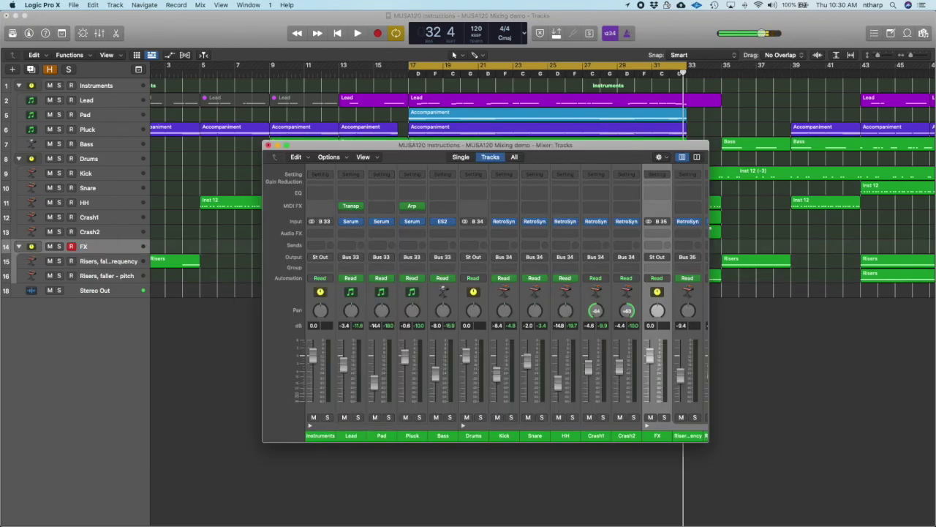
left_click(312, 426)
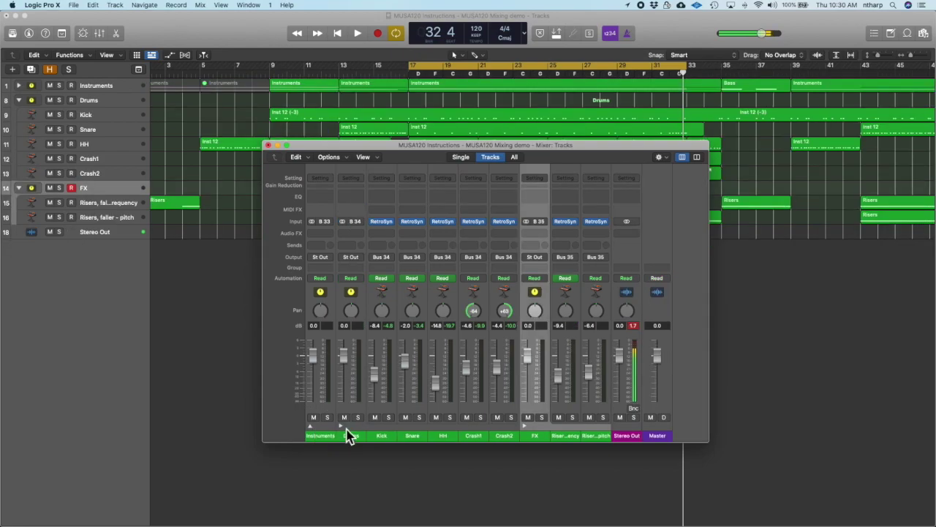
left_click(343, 427)
left_click(372, 427)
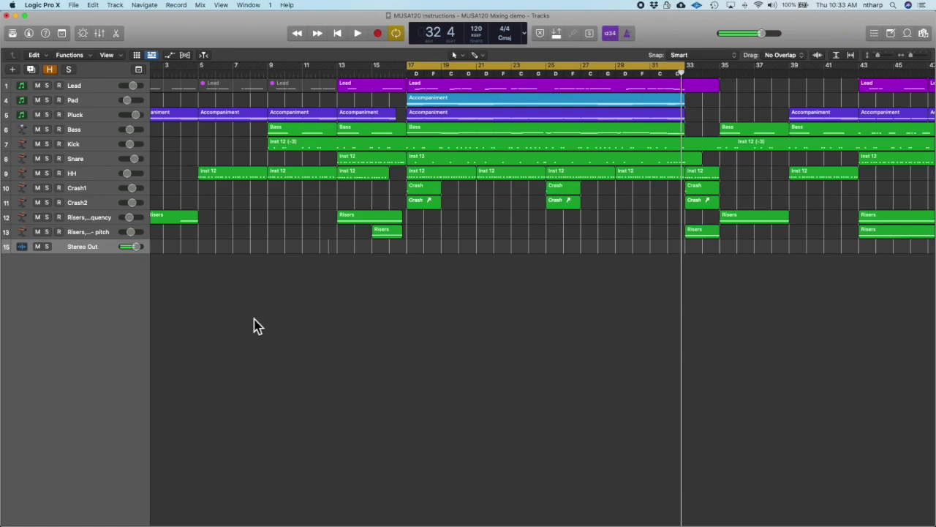
In the Mixer, route the outputs of the Lead, Pad, Pluck and Bass channels to Bus 1
key("x")
left_click_drag(324, 441, 411, 439)
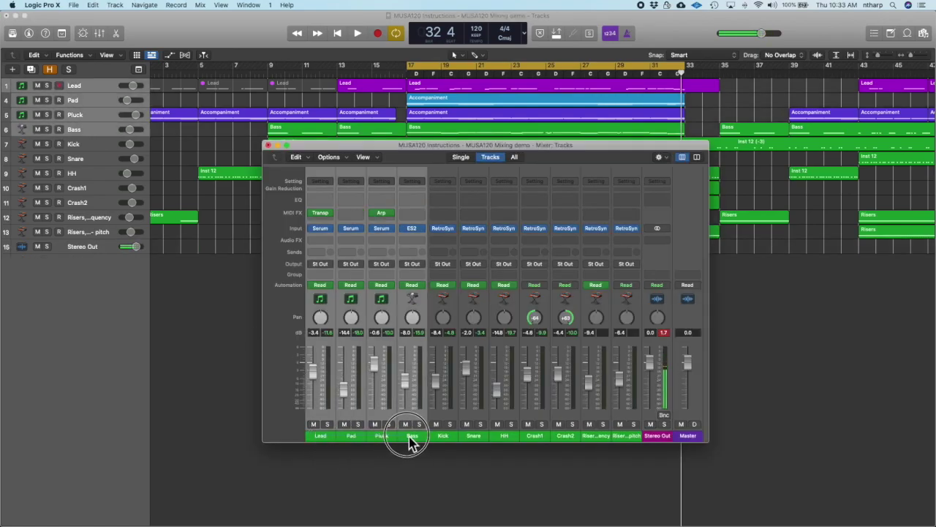
left_click(324, 265)
mouse_move(337, 300)
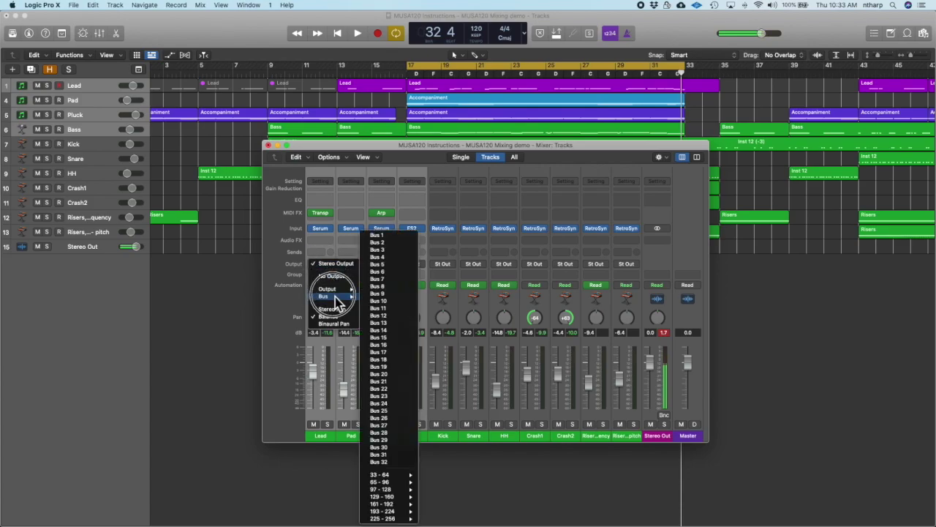
left_click(381, 236)
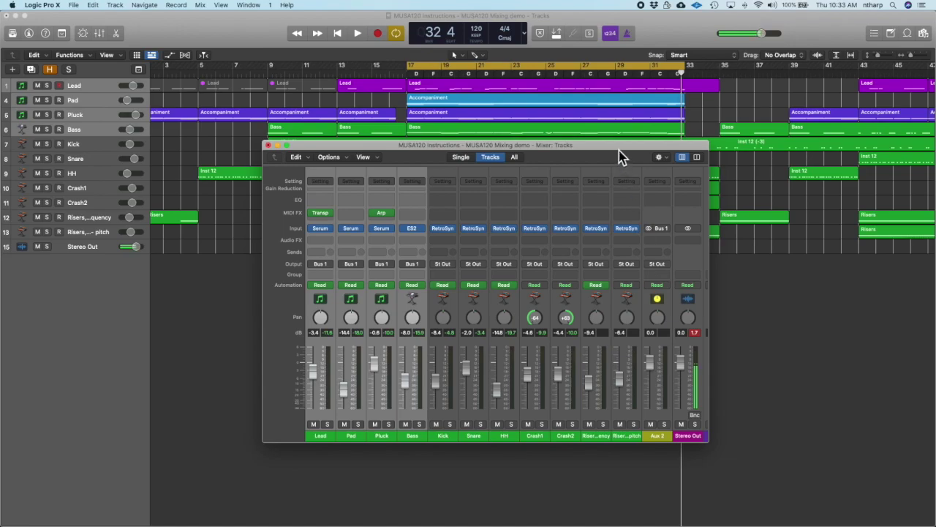
Rename the aux channel fed by Bus 1 as Instruments
left_click_drag(620, 156, 611, 144)
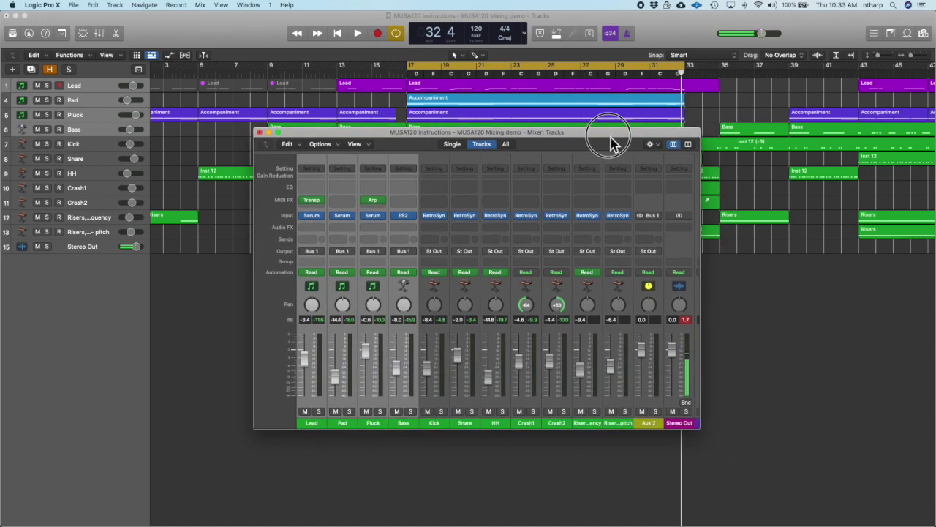
double_click(645, 423)
type("Instruments")
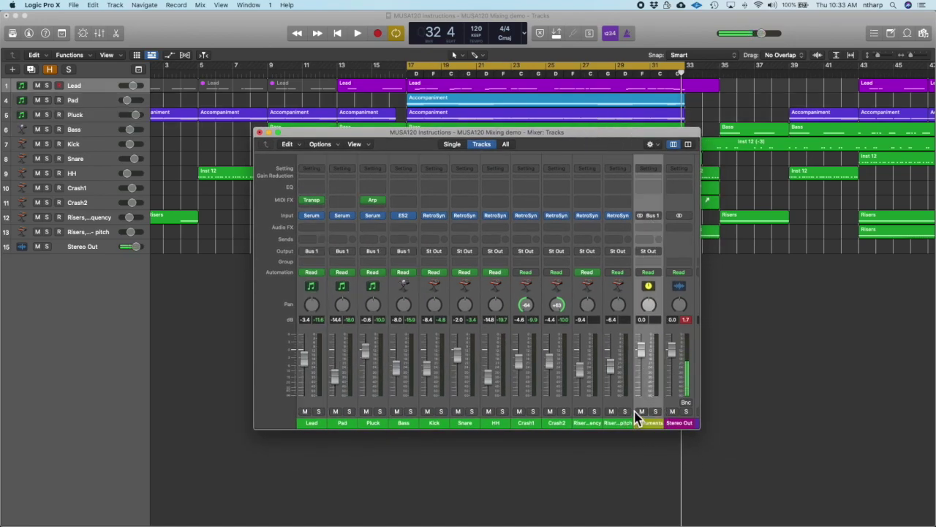
Play the section and mute the Instruments aux to check its routing by ear, ending with playback stopped
key("space")
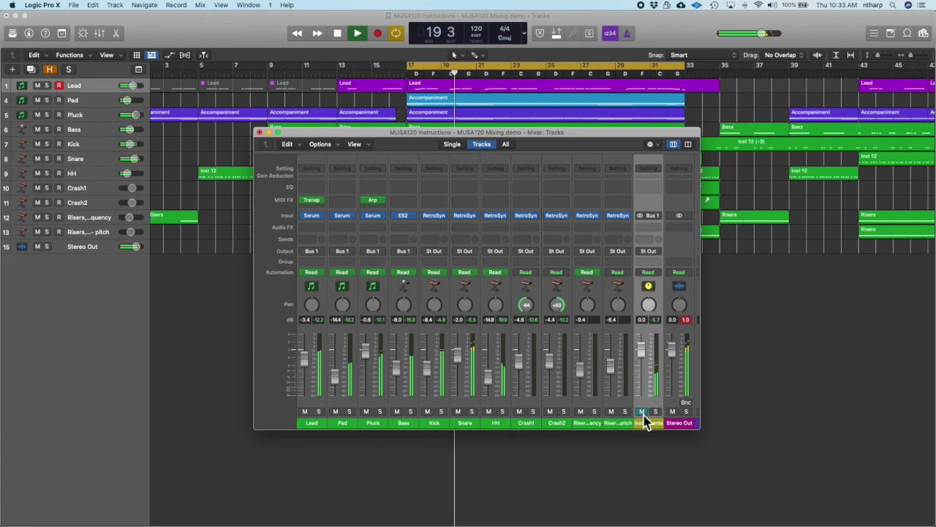
left_click(641, 412)
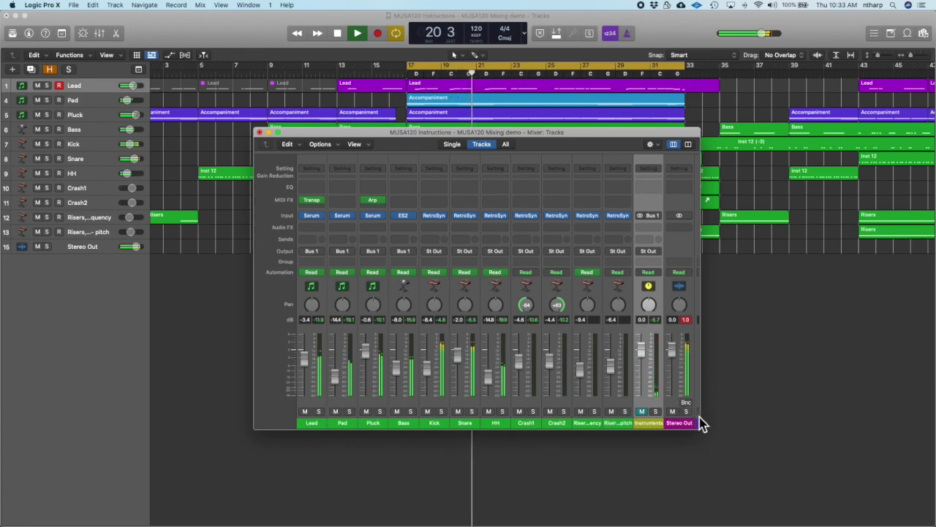
key("space")
Route the Kick, Snare, HH, Crash1 and Crash2 outputs to Bus 2 and name its aux channel Drums
left_click_drag(432, 432, 560, 429)
left_click(433, 251)
mouse_move(439, 283)
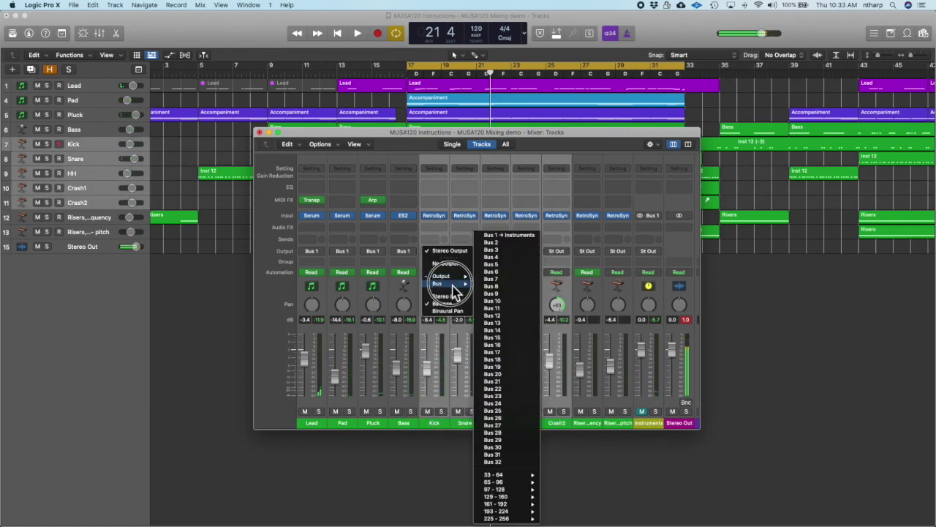
left_click(491, 242)
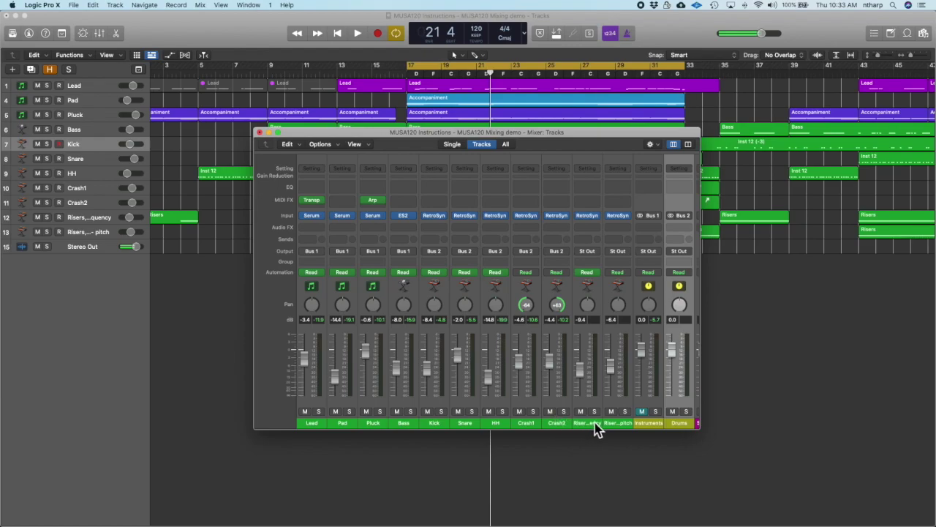
Route both Risers channels' outputs to Bus 3, name its aux channel FX, and widen the Mixer window
left_click_drag(596, 429, 607, 432)
left_click(592, 251)
mouse_move(592, 283)
left_click(645, 251)
left_click_drag(702, 430, 743, 436)
During playback, solo and unsolo the Drums, Instruments and FX aux channels one after another
key("space")
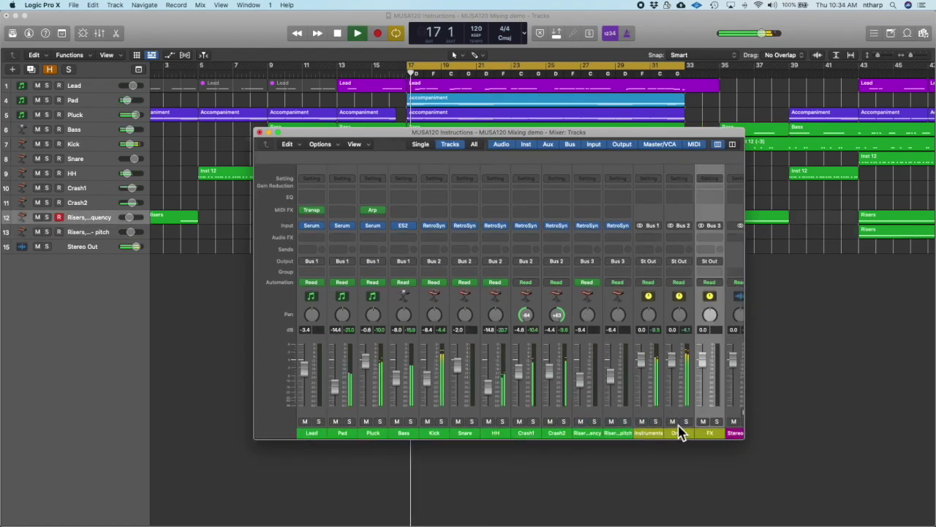
left_click(686, 421)
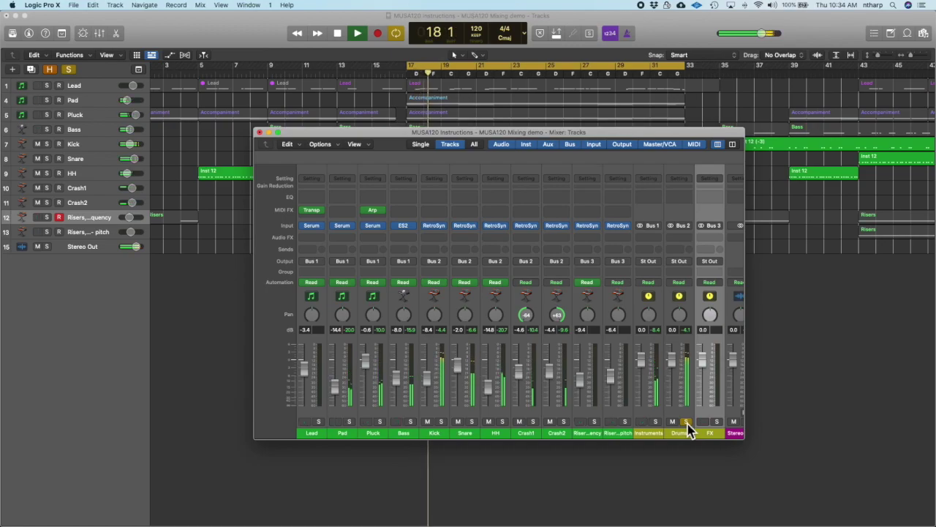
left_click(686, 421)
left_click(655, 421)
left_click(656, 422)
left_click(717, 422)
left_click(717, 422)
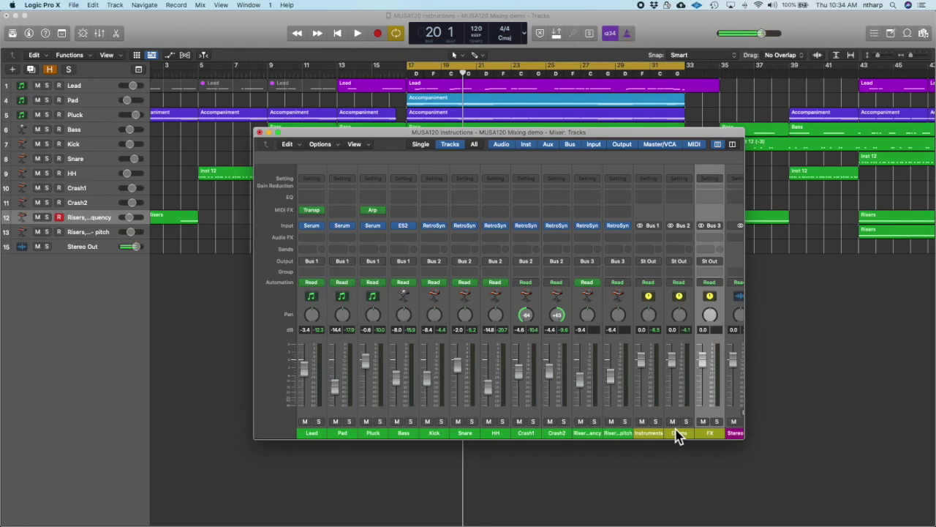
left_click(643, 436, "shift")
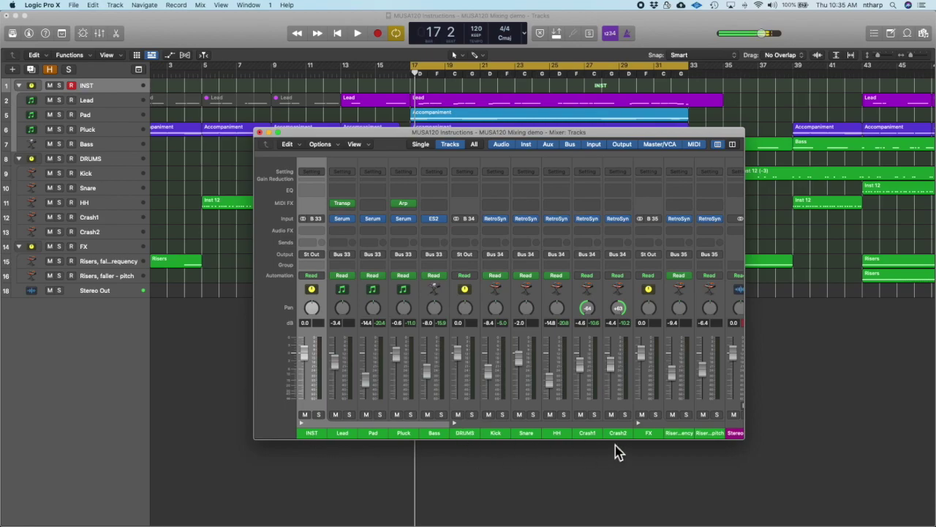
Collapse and re-expand the INST stack in the Mixer
left_click(304, 429)
left_click(304, 428)
left_click(305, 429)
left_click(303, 425)
Color the INST, DRUMS and FX stack channel strips gold and move the Mixer window higher
right_click(314, 435)
left_click(344, 469)
left_click_drag(545, 144, 519, 59)
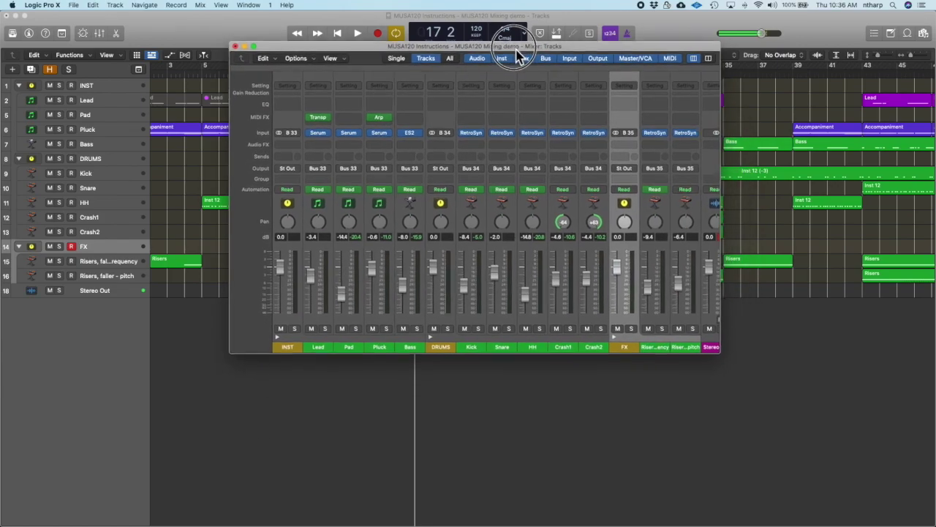
Collapse and re-expand the FX stack in the Mixer
left_click(616, 340)
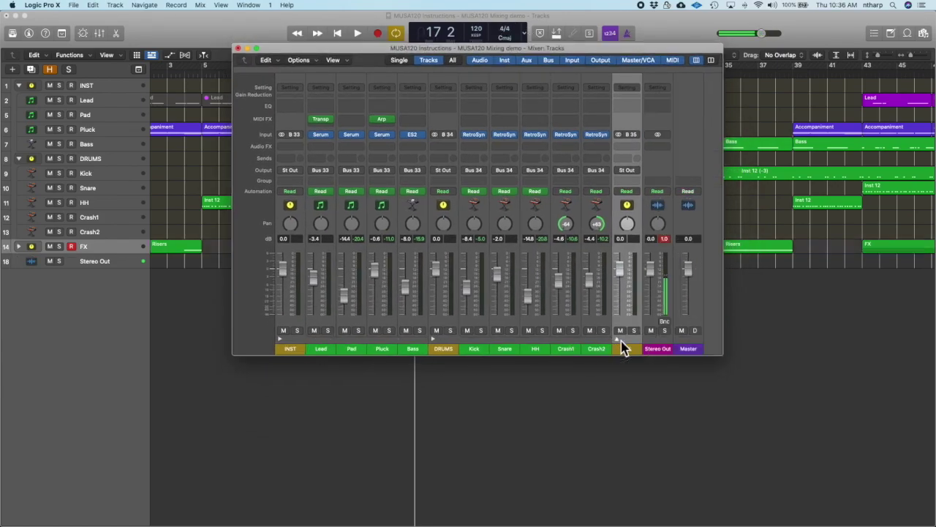
left_click(618, 341)
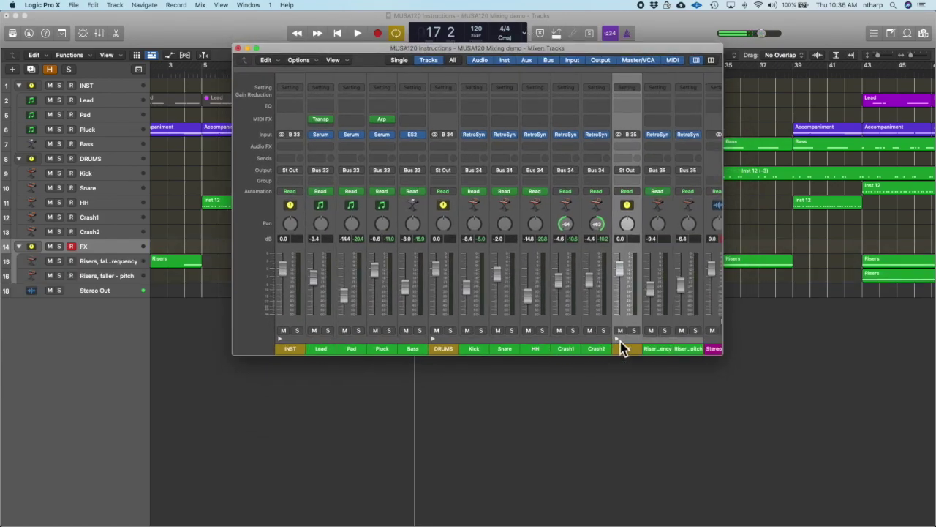
Widen the Mixer, select the channel strips from INST through Stereo Out, and insert a Channel EQ on all of them
left_click_drag(721, 354, 795, 369)
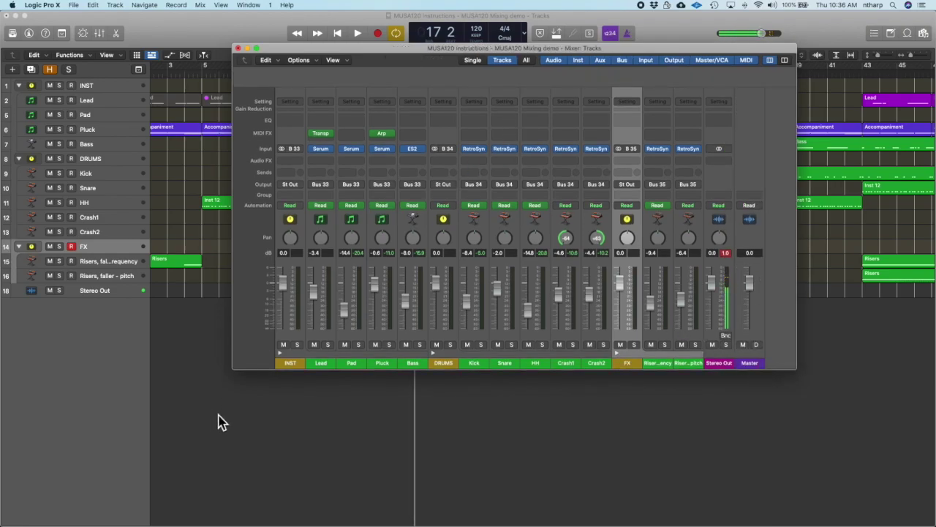
left_click_drag(293, 364, 722, 376)
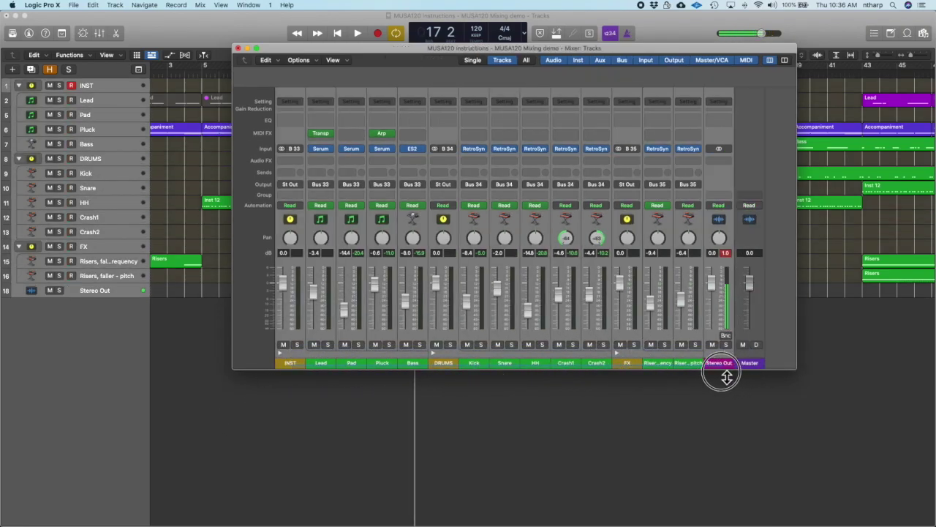
left_click(285, 122)
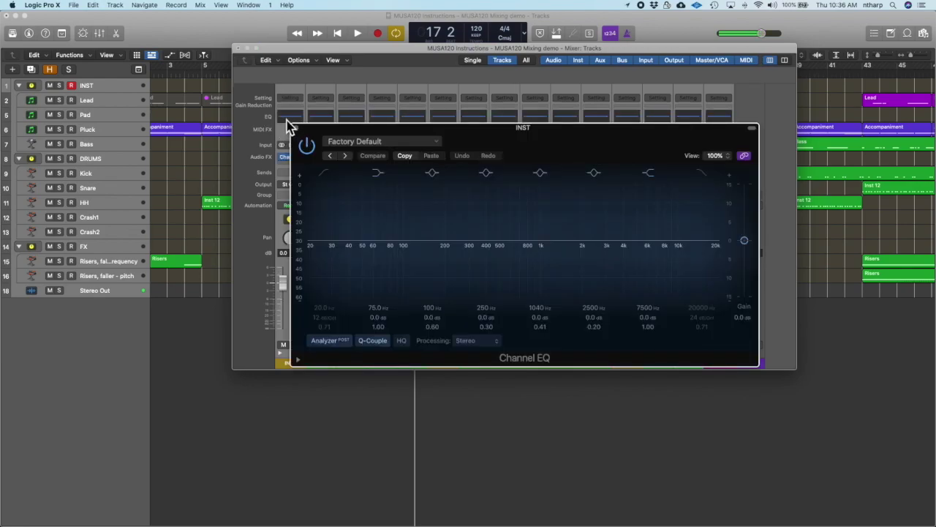
left_click(297, 136)
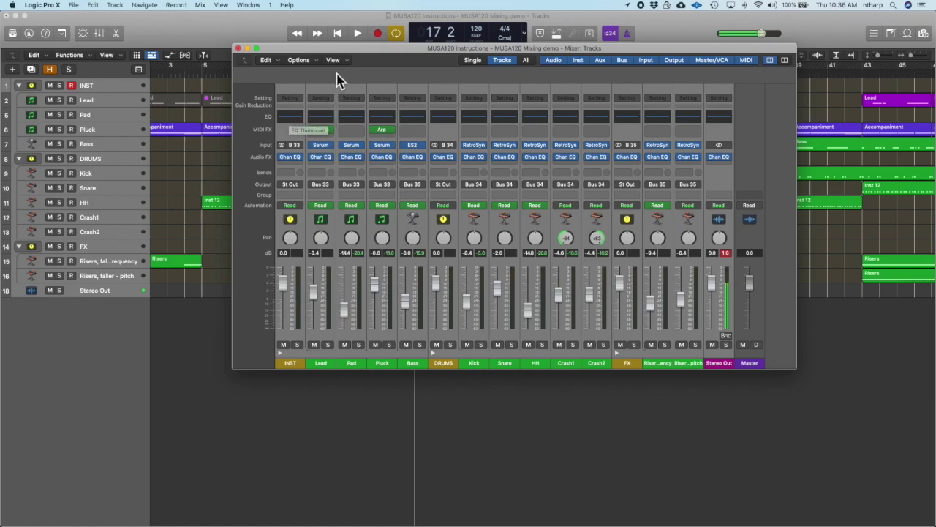
Move the Mixer higher, open the INST stack's Channel EQ, and toggle its spectrum analyzer with the plug-in window clear of the inserts
left_click_drag(364, 51, 327, 19)
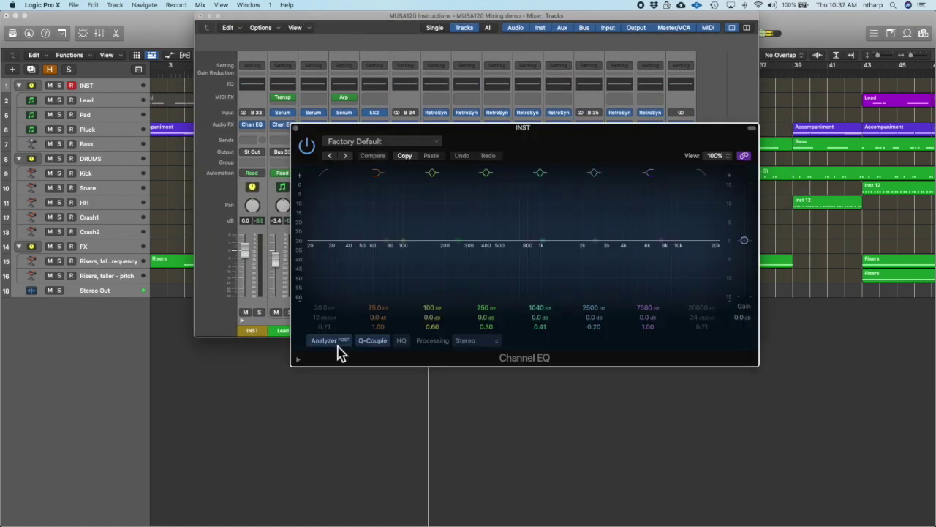
left_click(326, 341)
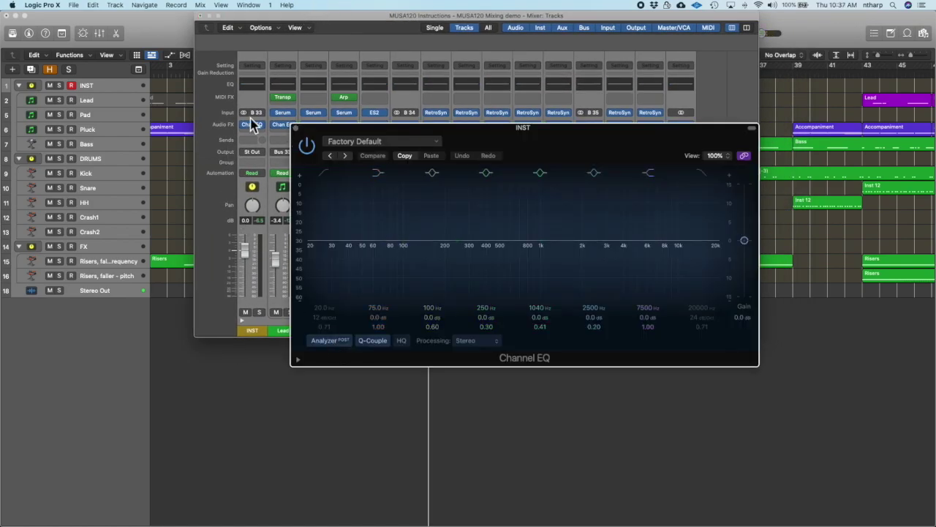
left_click_drag(322, 139, 288, 158)
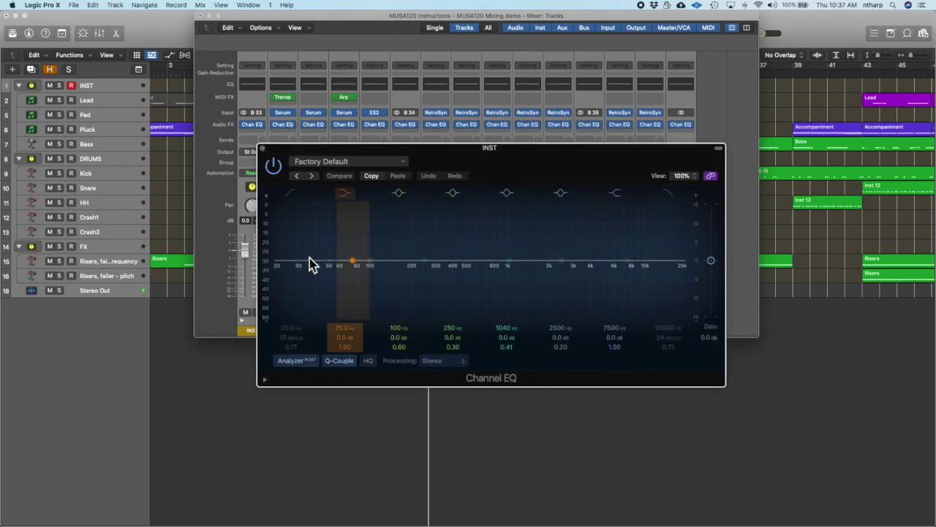
left_click(300, 358)
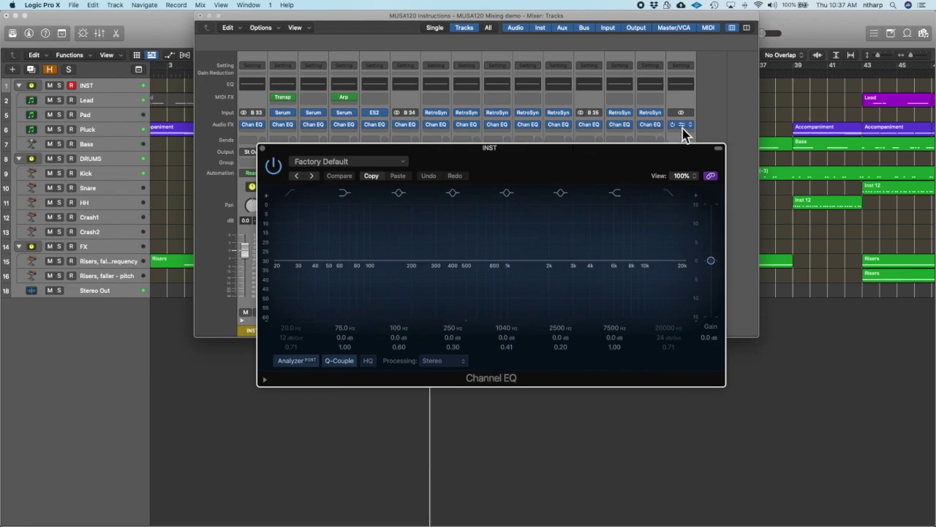
Enable the 20000 Hz high-cut and 20 Hz low-cut bands in the INST Channel EQ, close it, and shift the Mixer left
left_click(674, 195)
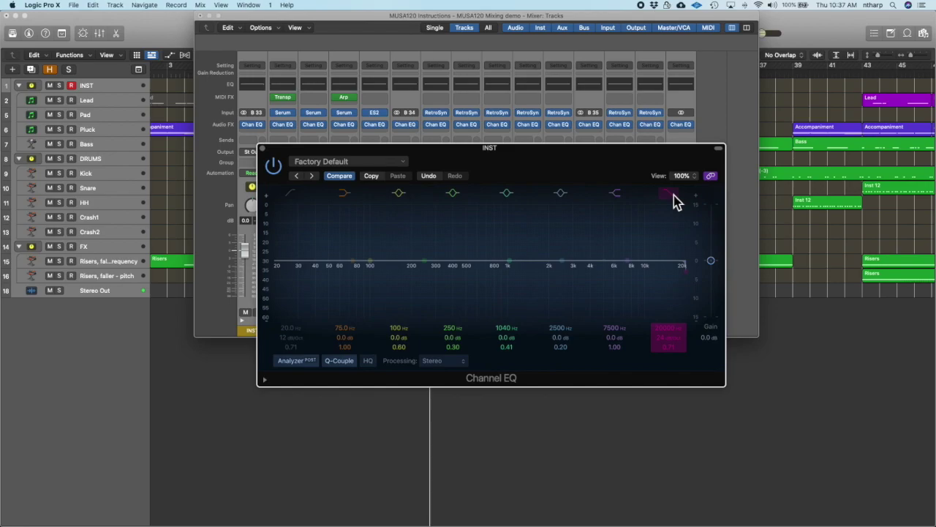
left_click(290, 199)
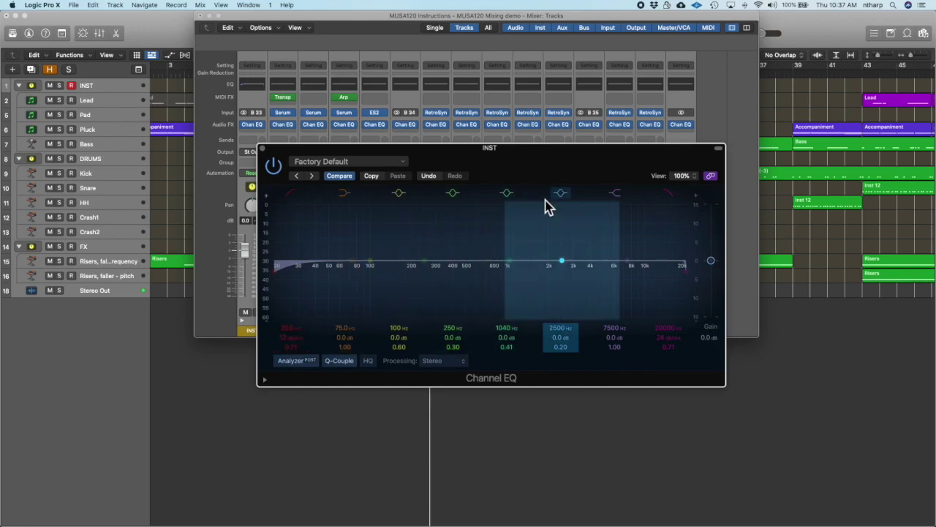
left_click(263, 149)
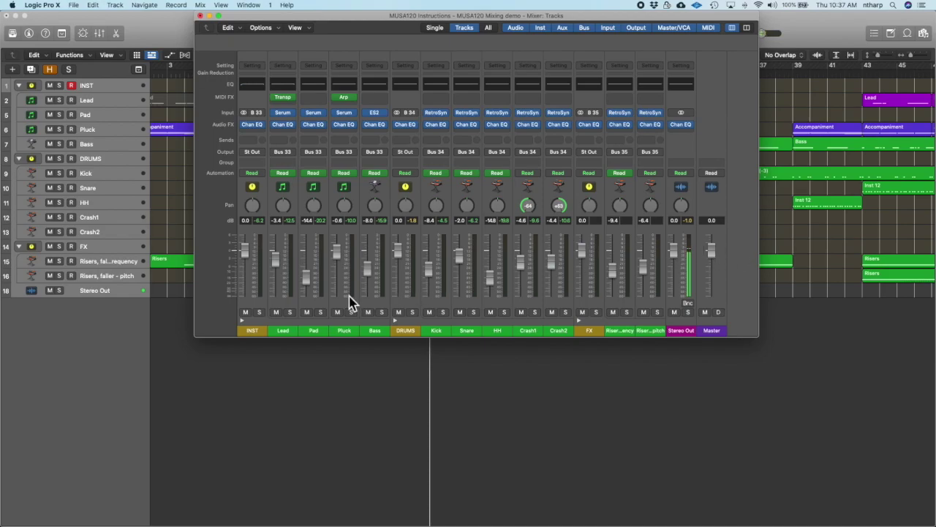
left_click_drag(340, 18, 337, 19)
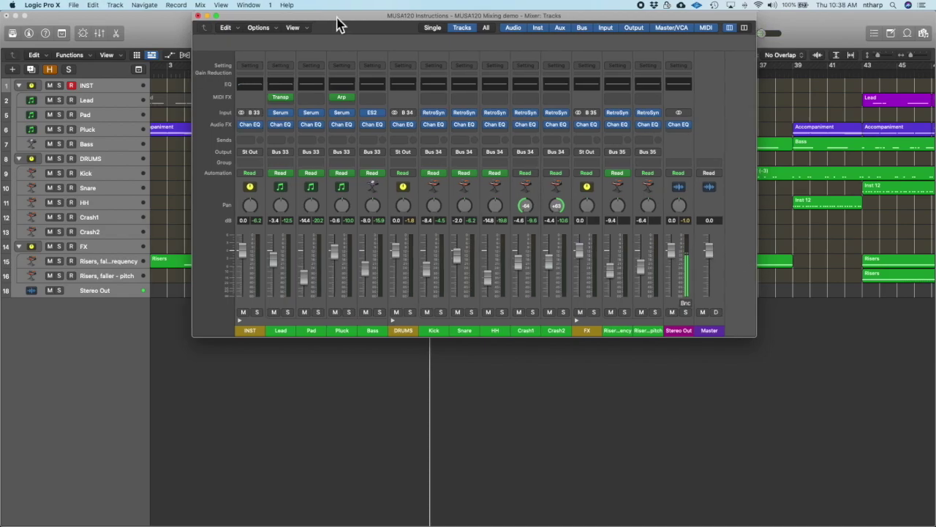
left_click_drag(337, 16, 321, 16)
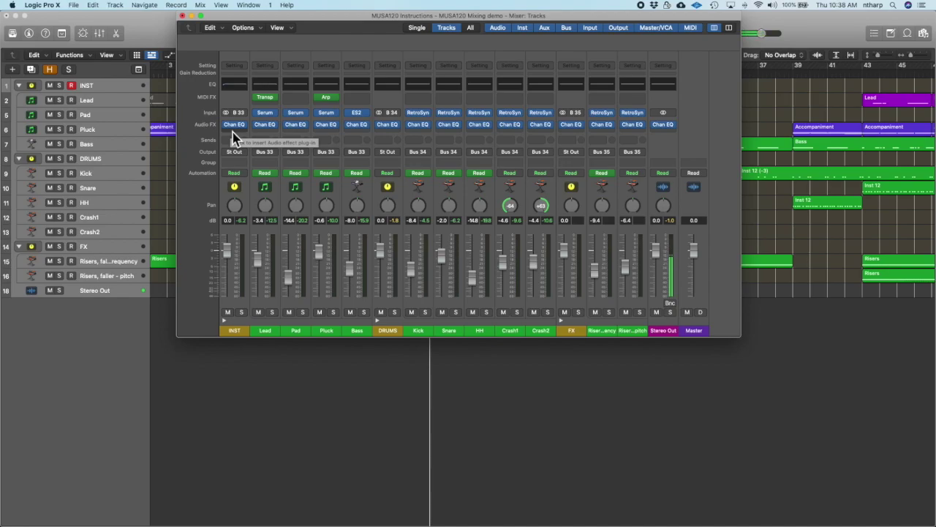
Solo the DRUMS stack, lower the Kick through Crash2 faders together to about -9.5 dB on Kick, and start playback
left_click(395, 313)
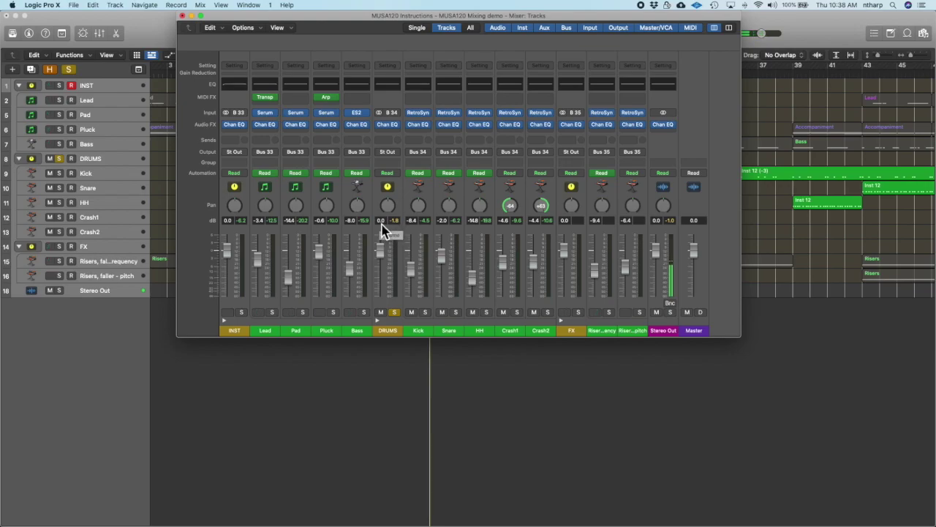
left_click_drag(424, 338, 548, 340)
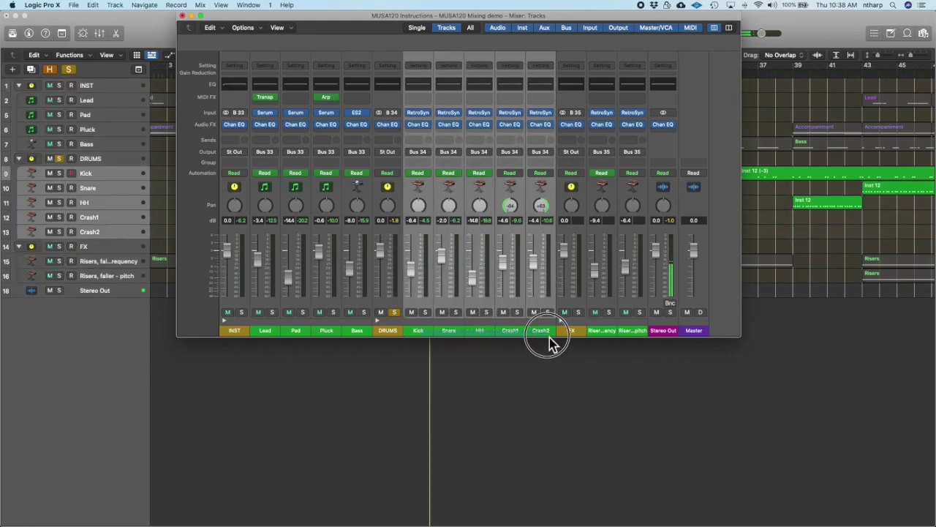
left_click_drag(502, 263, 503, 270)
key("space")
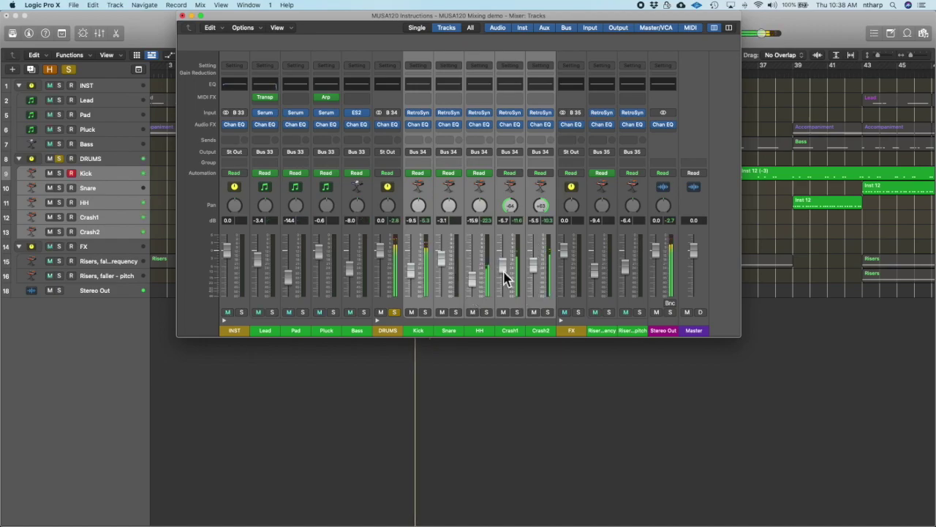
Reselect Kick through Crash2 and raise their faders together to about -4.2 dB on Kick and 2.2 dB on Snare
left_click(448, 334)
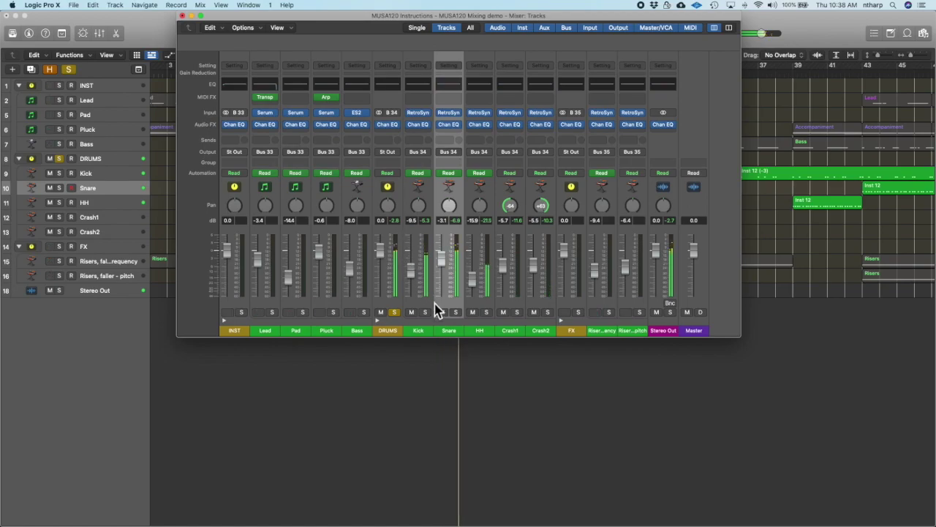
mouse_move(420, 338)
left_mouse_down()
mouse_move(475, 334)
mouse_move(430, 338)
left_mouse_up()
left_click_drag(540, 333, 414, 330)
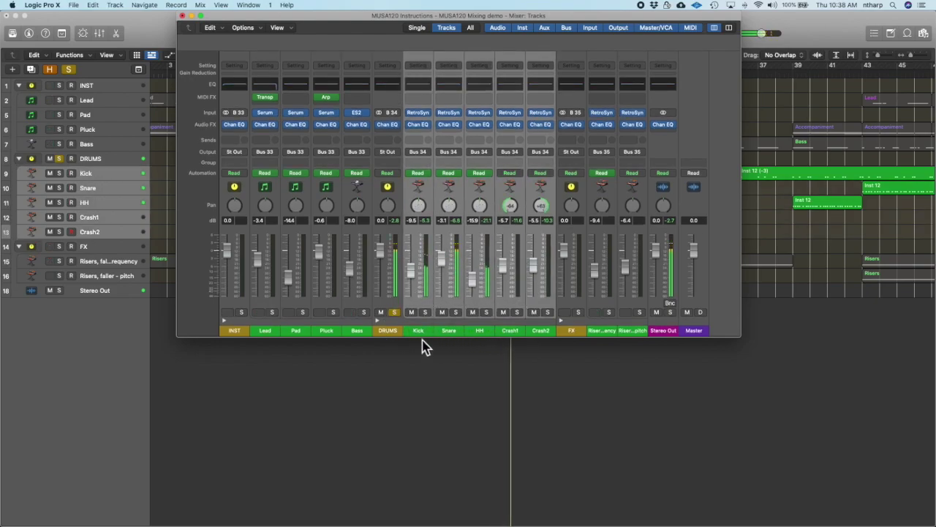
left_click_drag(409, 277, 388, 250)
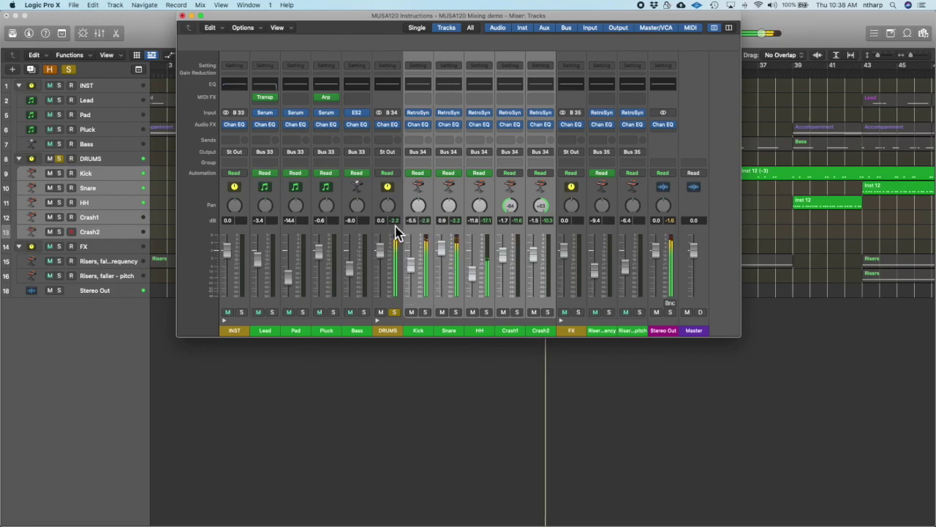
left_click_drag(414, 274, 413, 266)
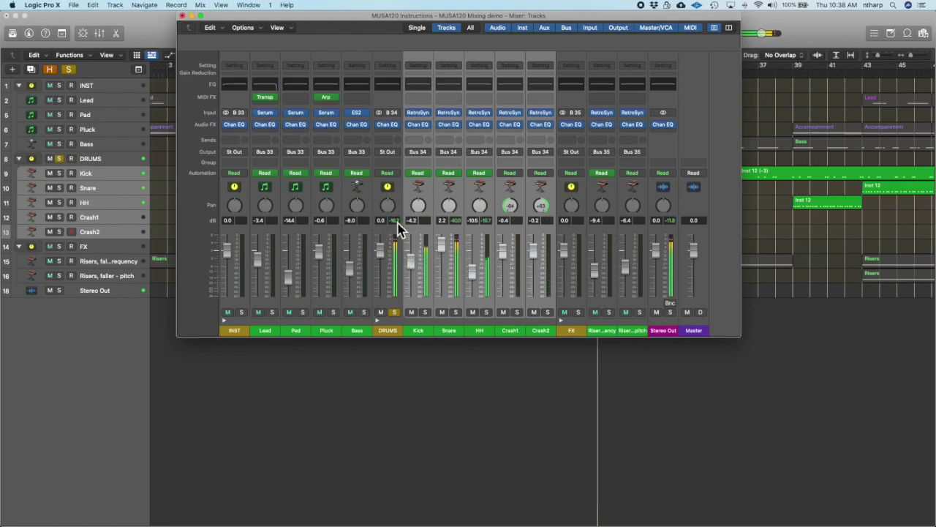
left_click(387, 233)
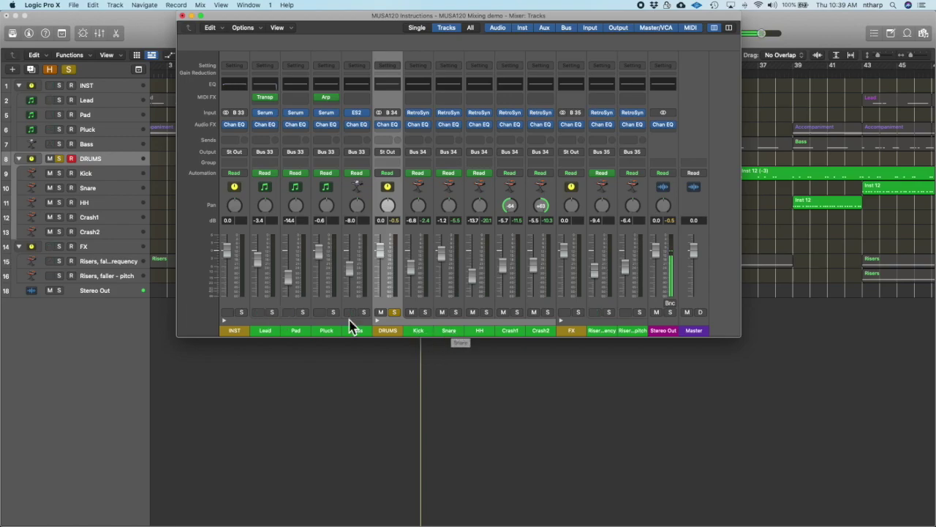
Solo the Lead and set its fader to -11.6 dB, and solo the Bass and bring it up from silence to -12.8 dB
left_click(273, 314)
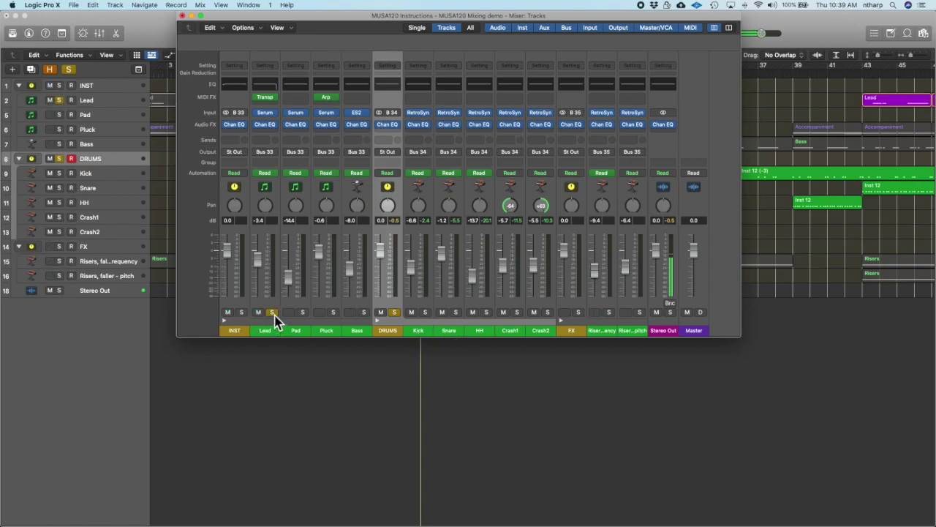
left_click_drag(259, 261, 258, 280)
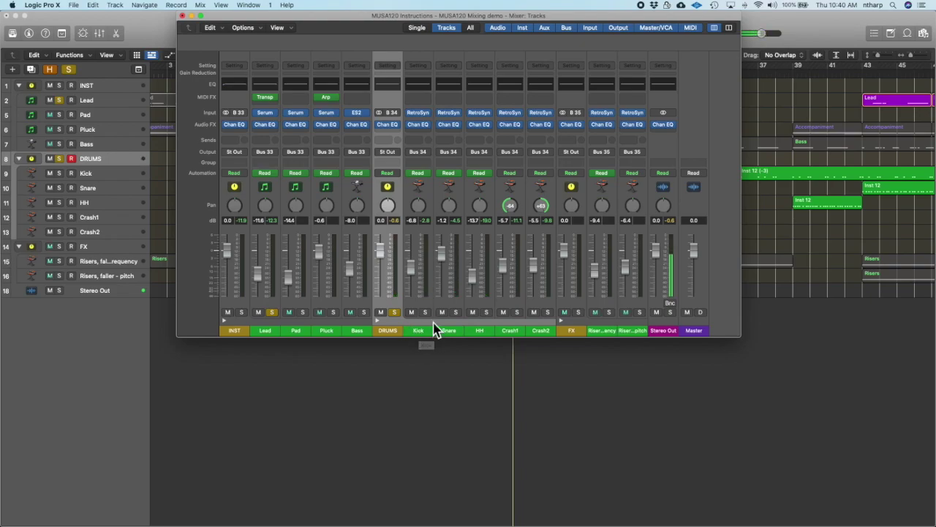
left_click(365, 313)
left_click_drag(355, 307, 359, 334)
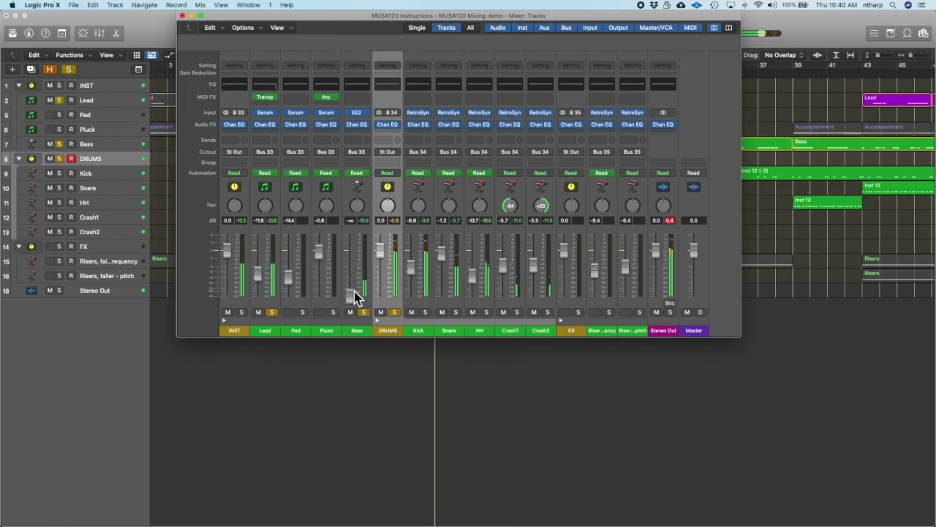
left_click_drag(350, 299, 349, 275)
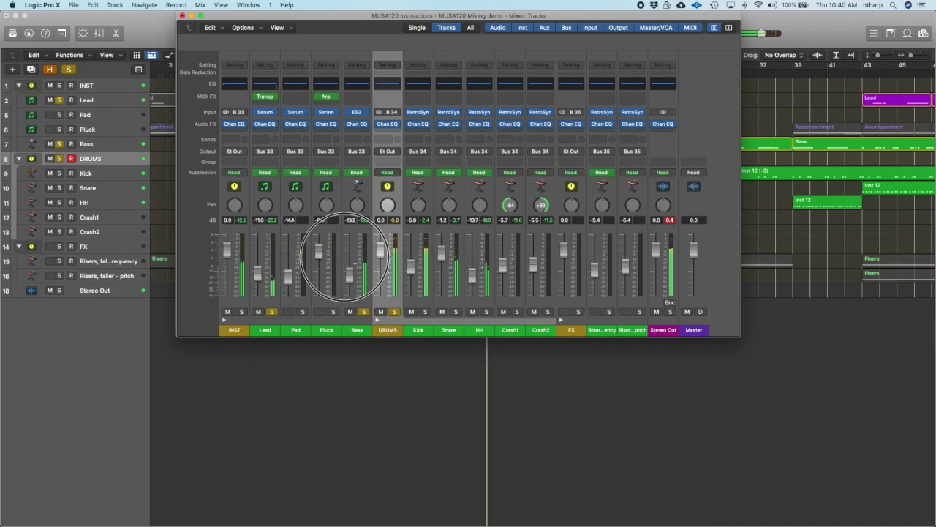
left_click_drag(349, 275, 350, 274)
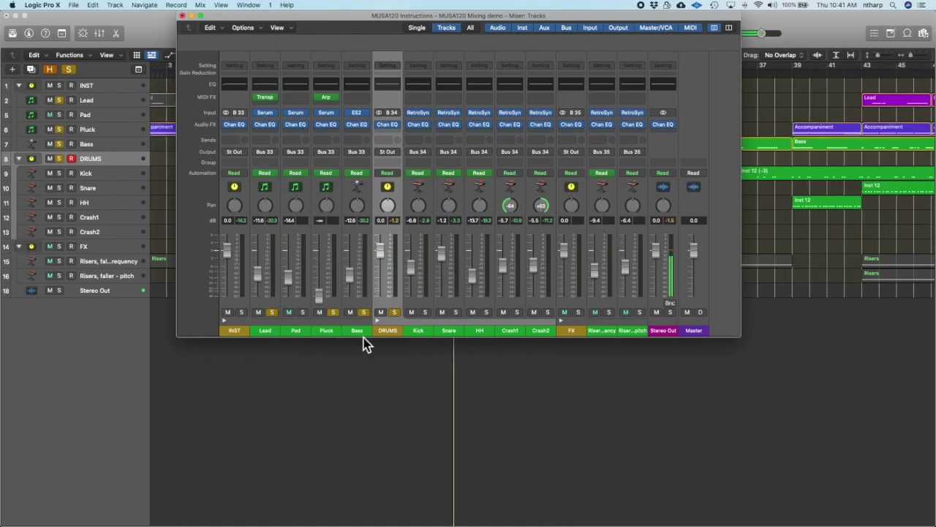
Bring the Pluck fader up from silence to -4.9 dB and the soloed Pad up from silence to -25.0 dB
left_click(320, 296)
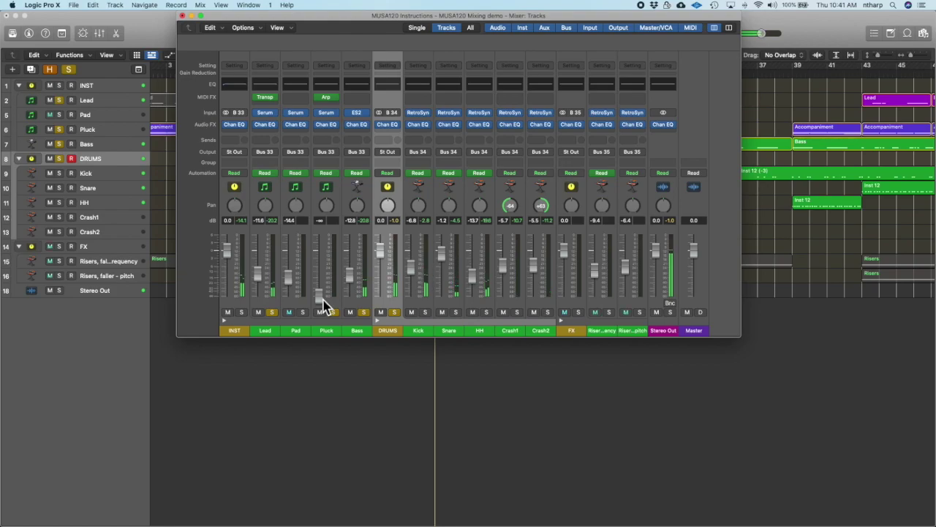
left_click_drag(323, 298, 320, 269)
left_click_drag(322, 258, 319, 238)
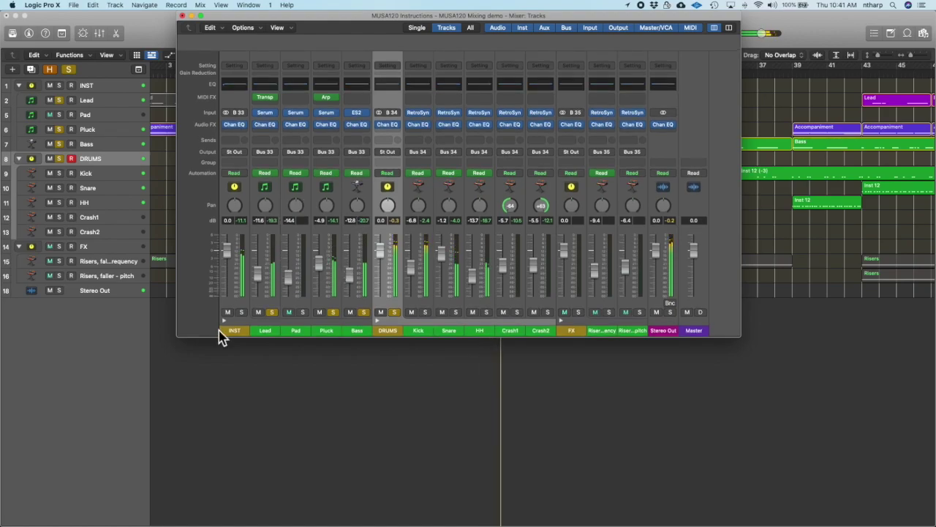
left_click_drag(292, 289, 312, 341)
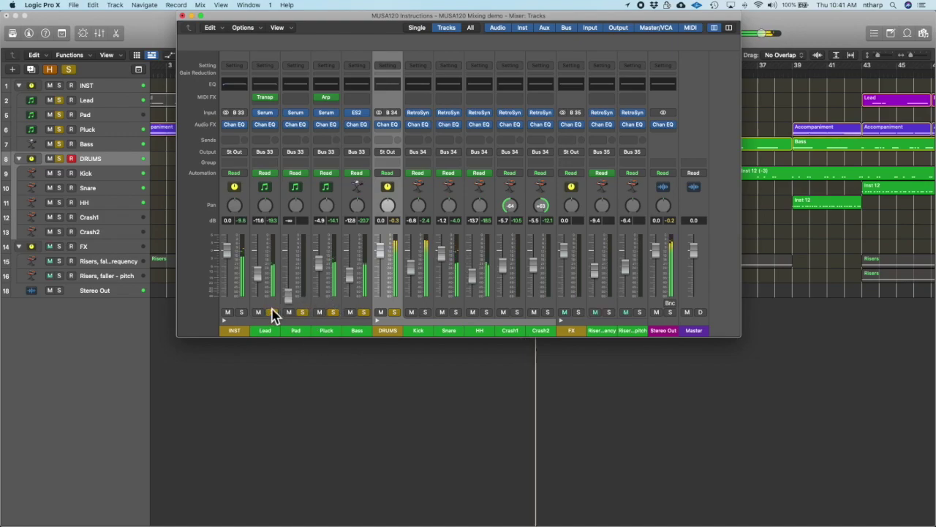
left_click_drag(289, 296, 290, 274)
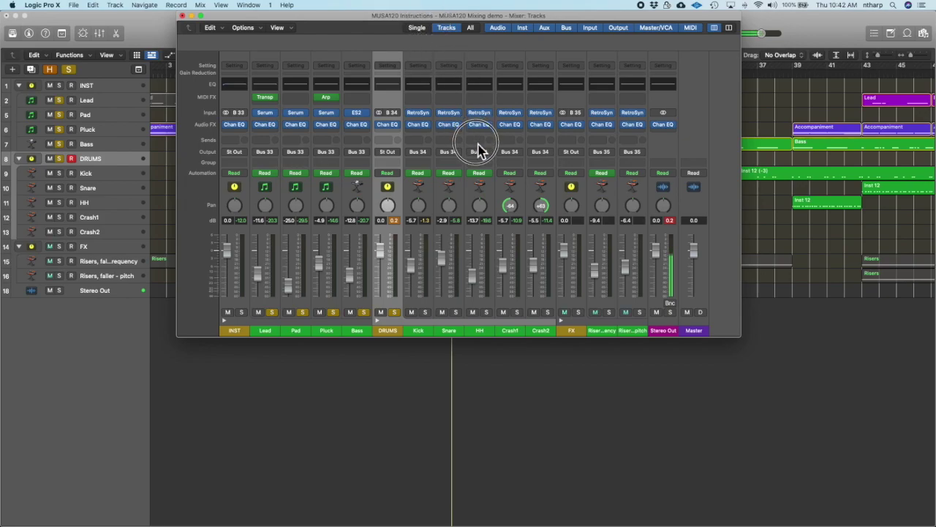
Move the Mixer off the timeline, set the cycle range from bar 13 to bar 19, start playback, and show the Mixer again
left_click_drag(442, 30, 485, 278)
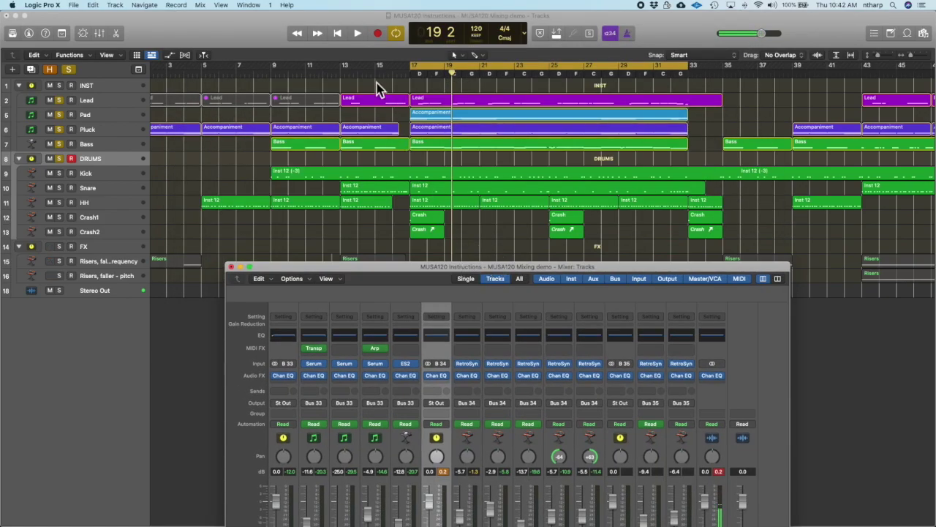
left_click(341, 76)
left_click_drag(343, 69, 444, 64)
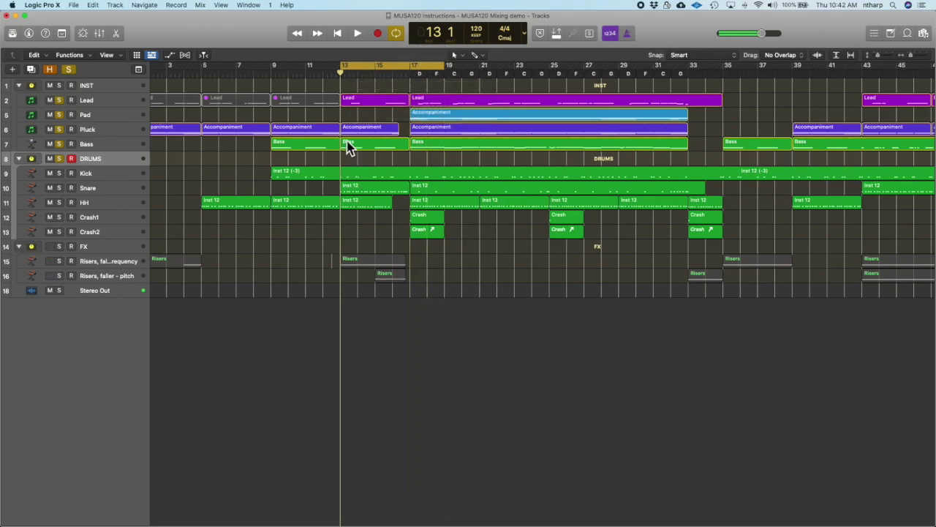
key("space")
key("cmd+2")
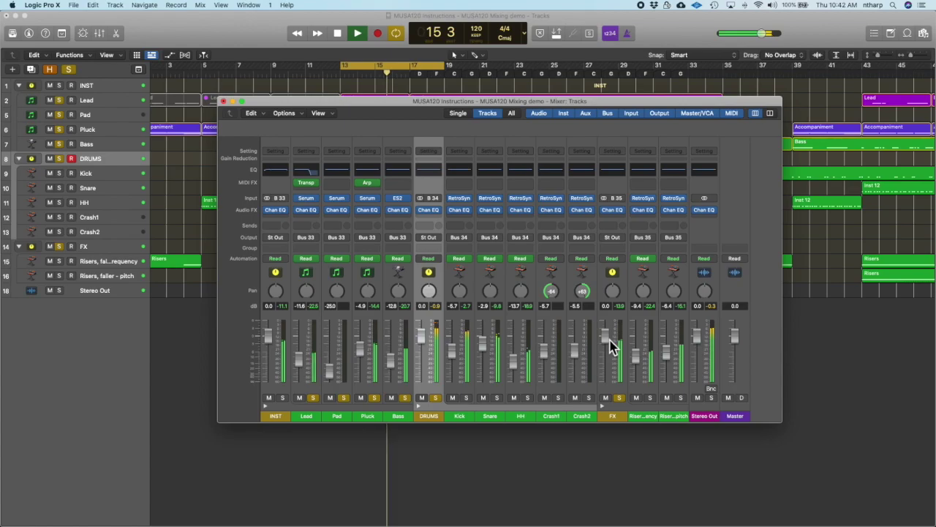
Lower the Risers pitch track's fader to -11.0 dB and the FX stack's fader to -2.6 dB
left_click_drag(667, 351, 666, 357)
left_click_drag(606, 335, 605, 348)
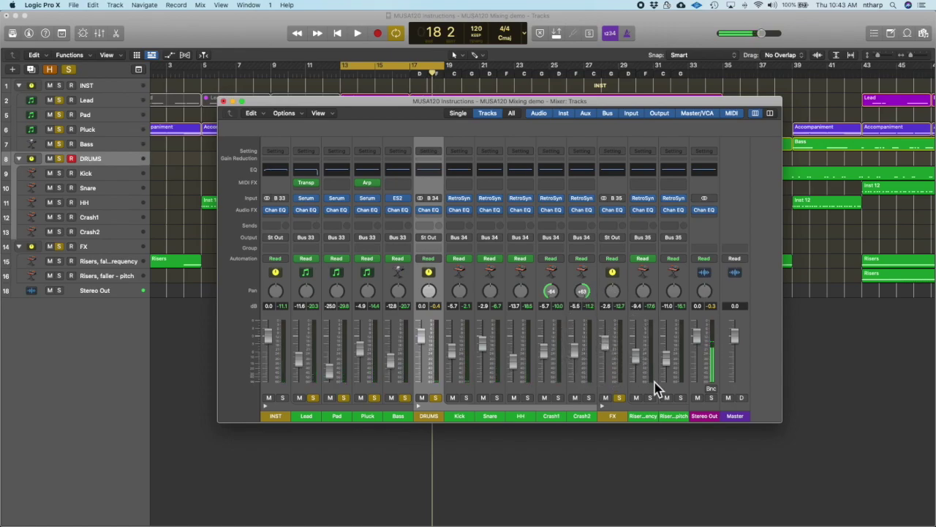
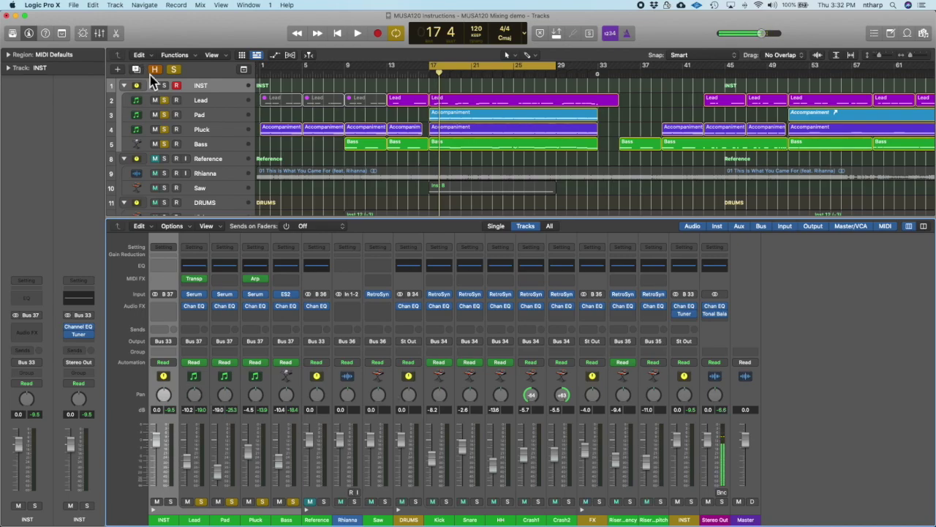
Clear the instrument solos, solo the Reference stack, select the Rhianna track, and open the Reference stack's Channel EQ
left_click(174, 69)
left_click(164, 158)
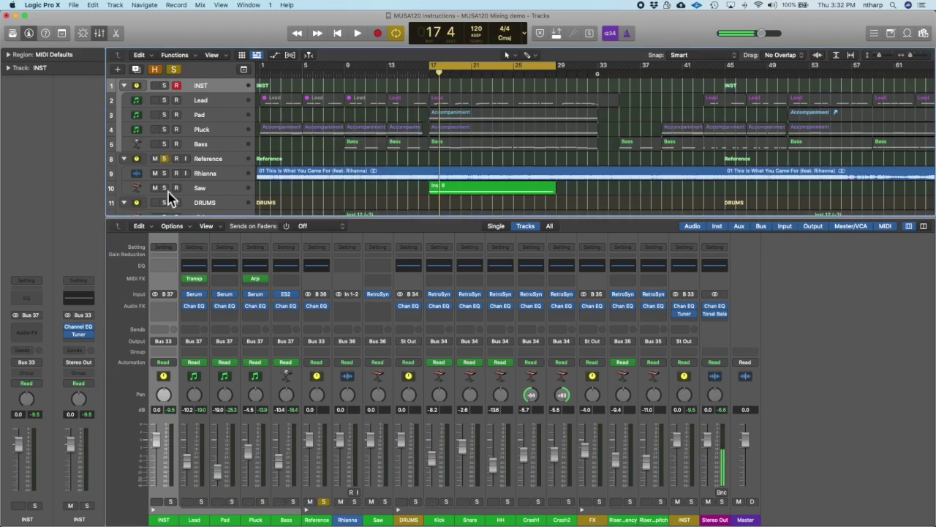
left_click(216, 180)
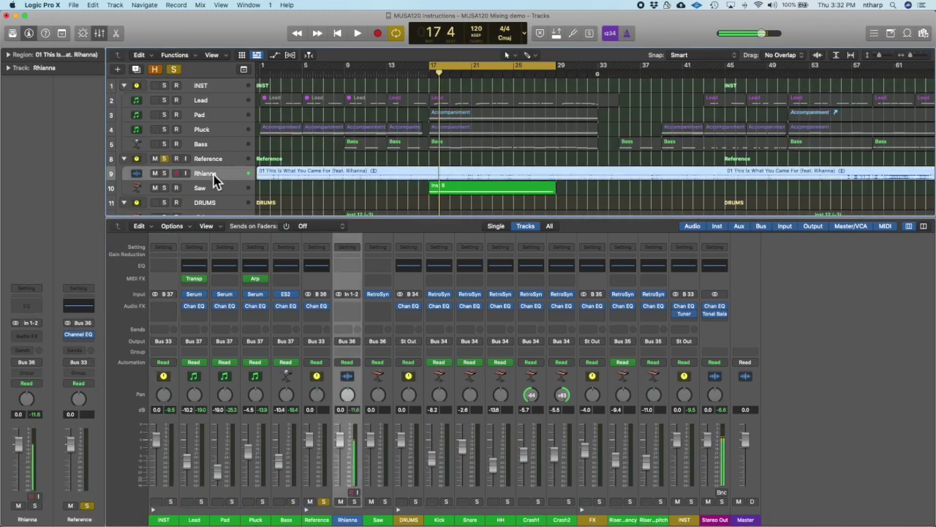
left_click(77, 334)
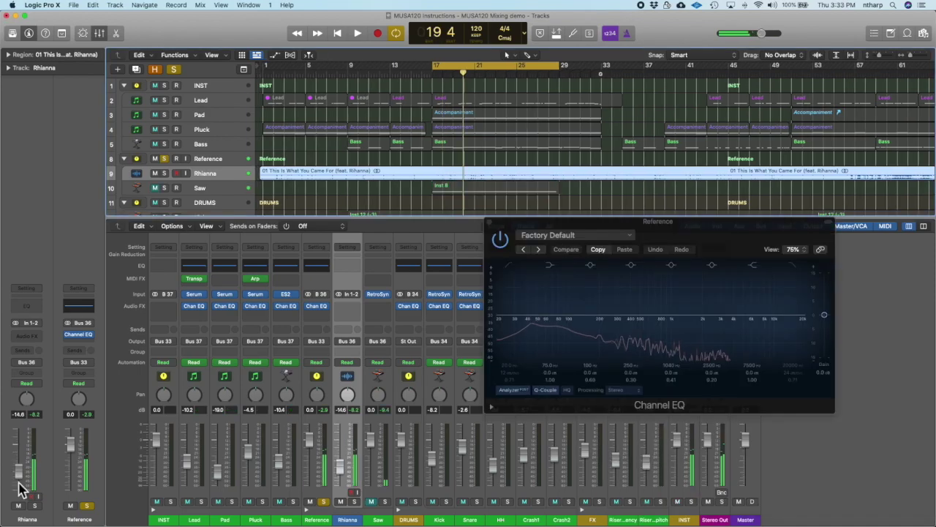
Play the reference song, lower the Rhianna track's fader to -17.6 dB, and move the Reference EQ window over the timeline
key("space")
left_click_drag(22, 476, 22, 482)
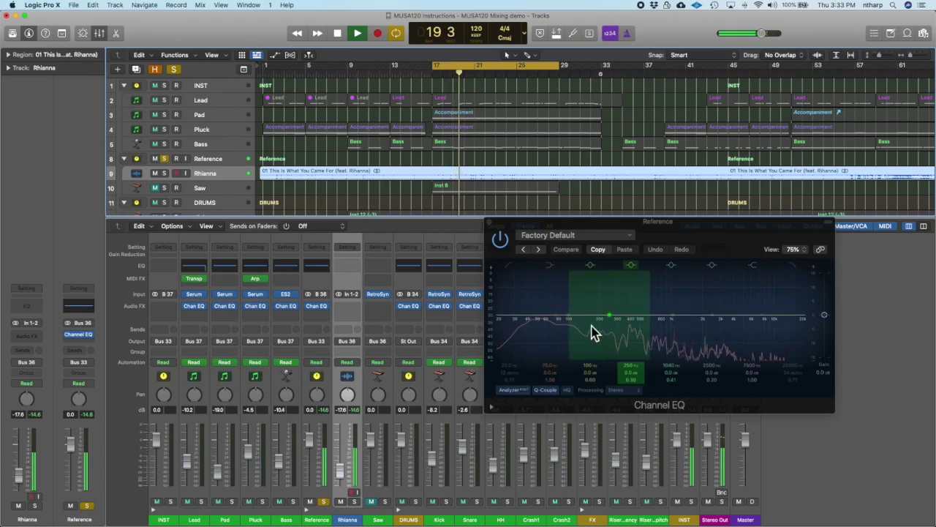
left_click_drag(622, 219, 515, 103)
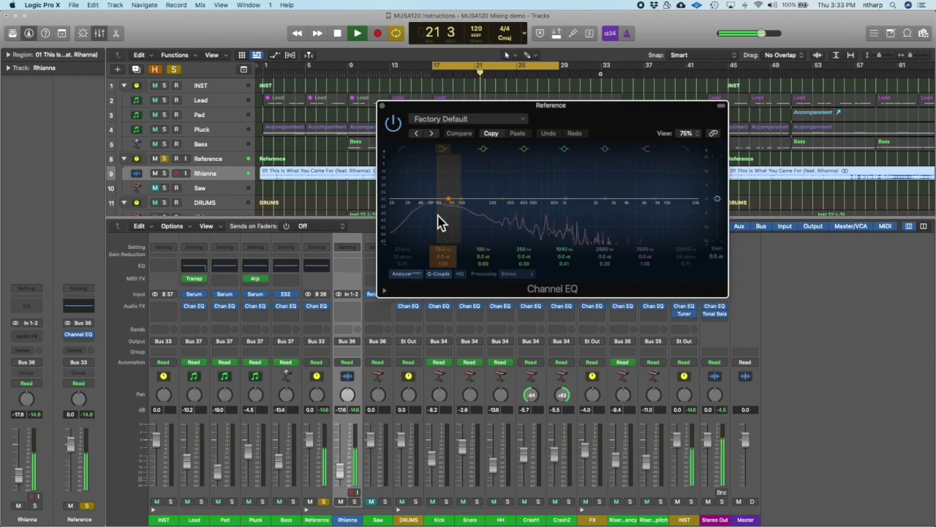
Examine the reference song's frequency curve in the Reference Channel EQ, replaying a short passage
key("space")
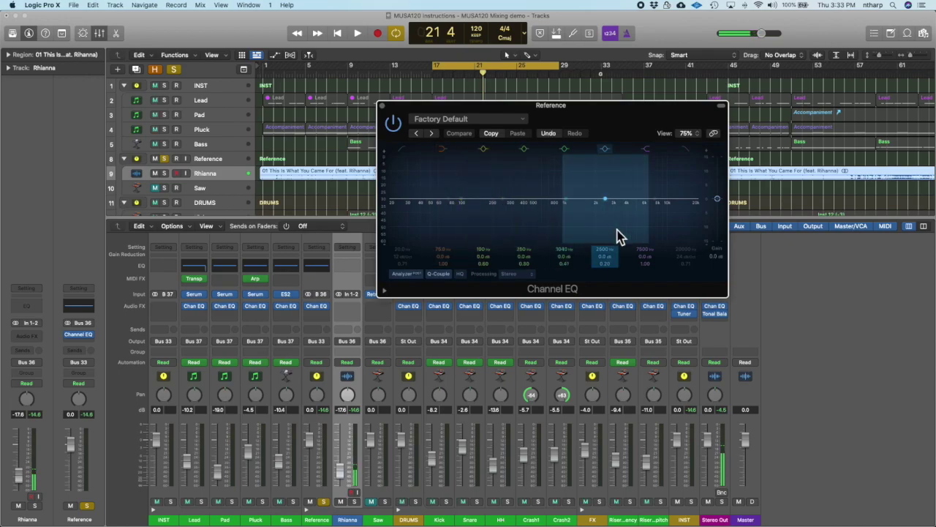
left_click(564, 199)
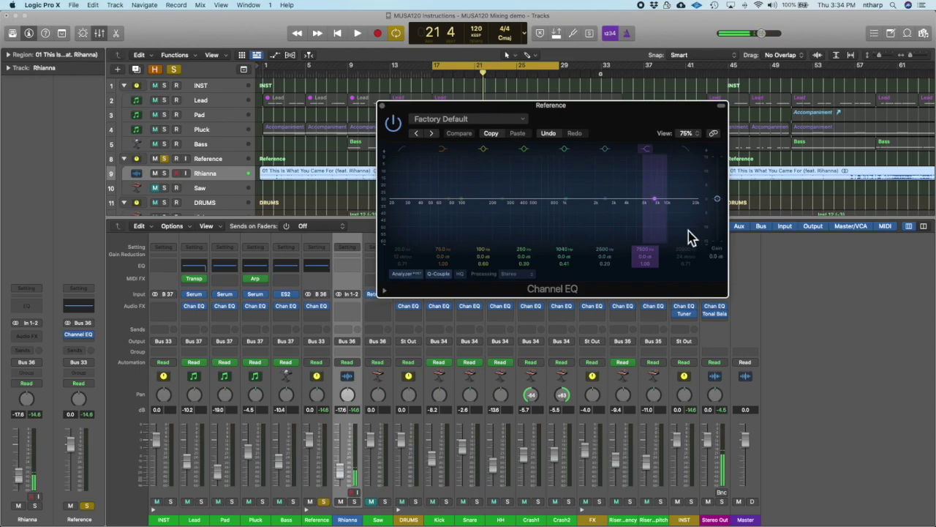
key("space")
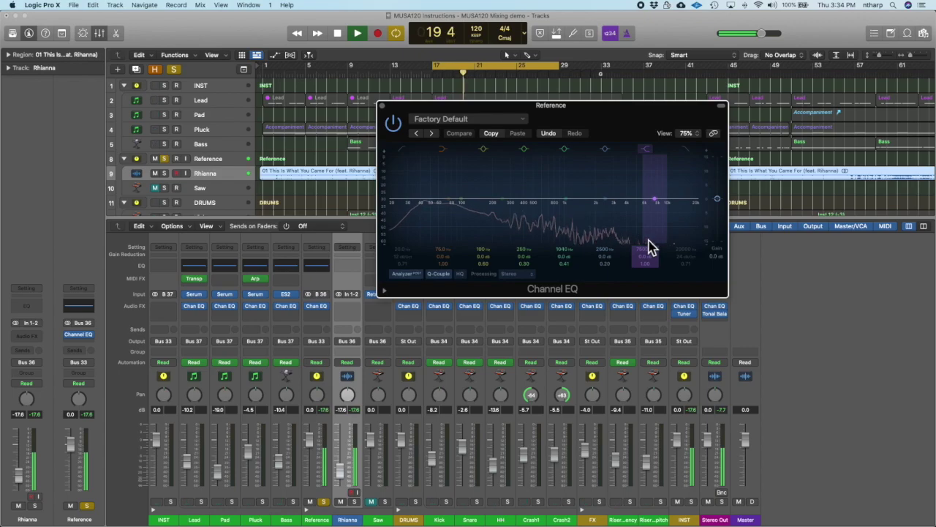
key("space")
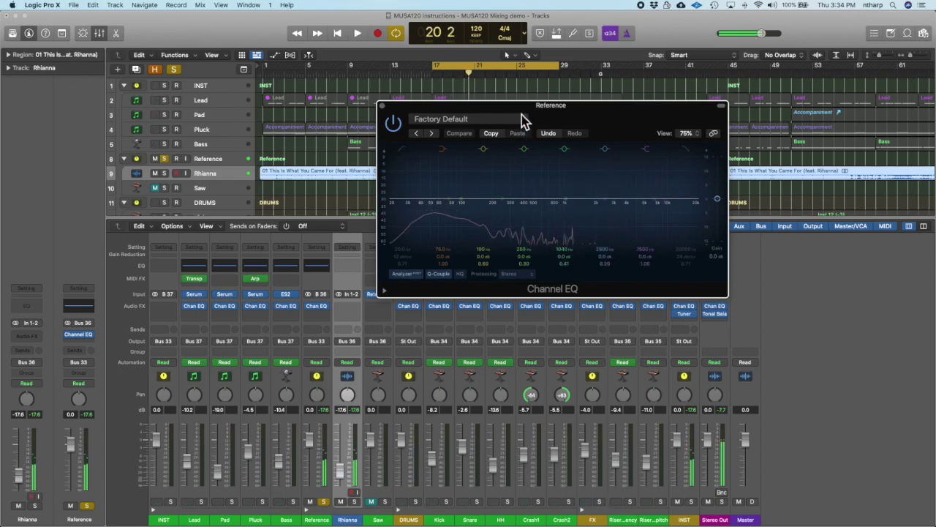
Move the Reference EQ window off the arrangement, mute the Rhianna track and make the Saw track audible instead
left_click_drag(522, 117, 688, 225)
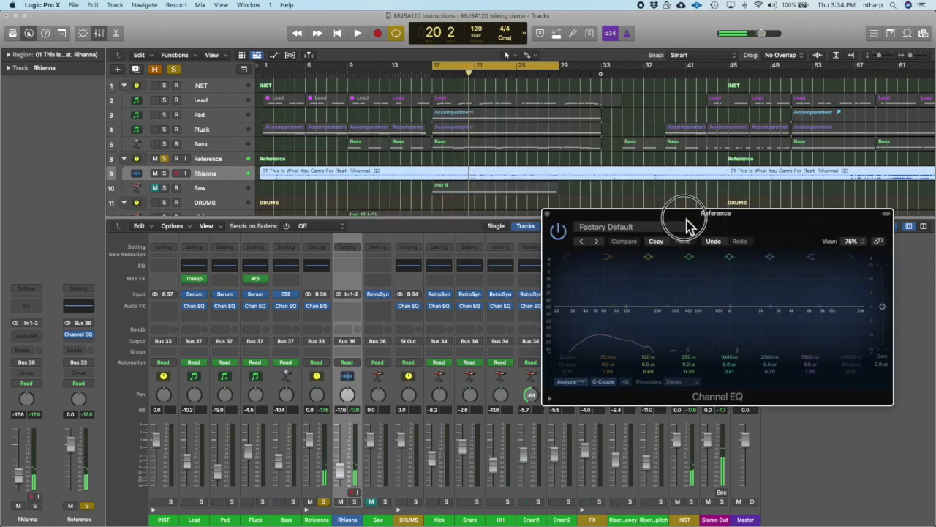
left_click(164, 188)
left_click(155, 173)
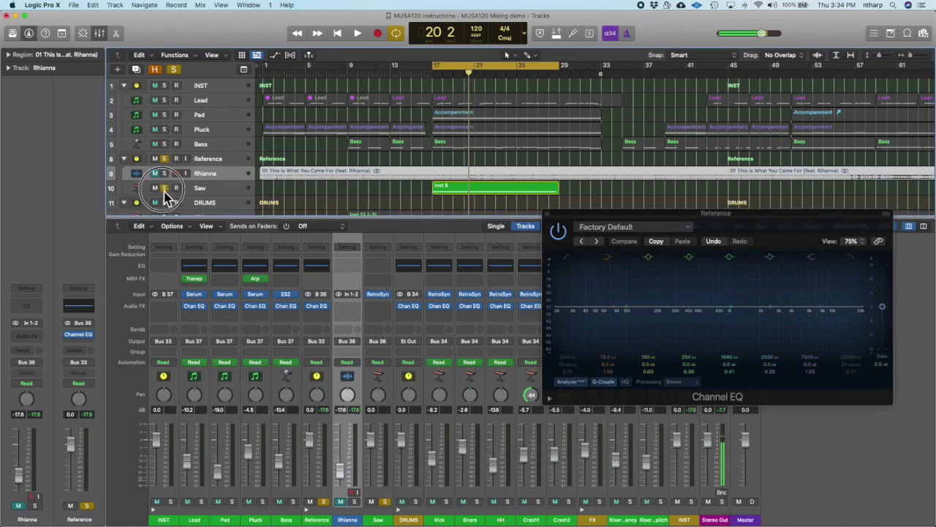
left_click(164, 190)
left_click(162, 188)
Play the Saw track to view its harmonics in the Reference EQ, and lower the Reference stack's fader to -25.0 dB
left_click_drag(641, 220, 496, 164)
key("space")
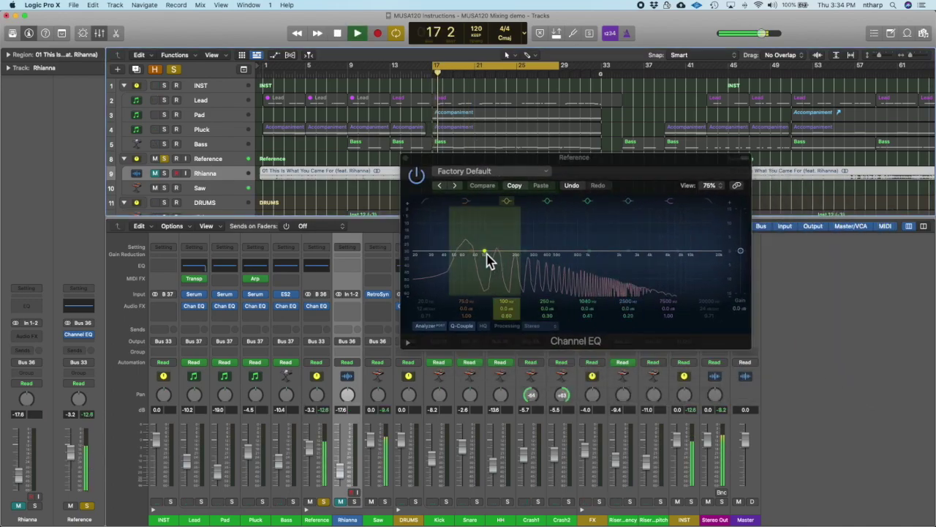
left_click_drag(71, 452, 71, 477)
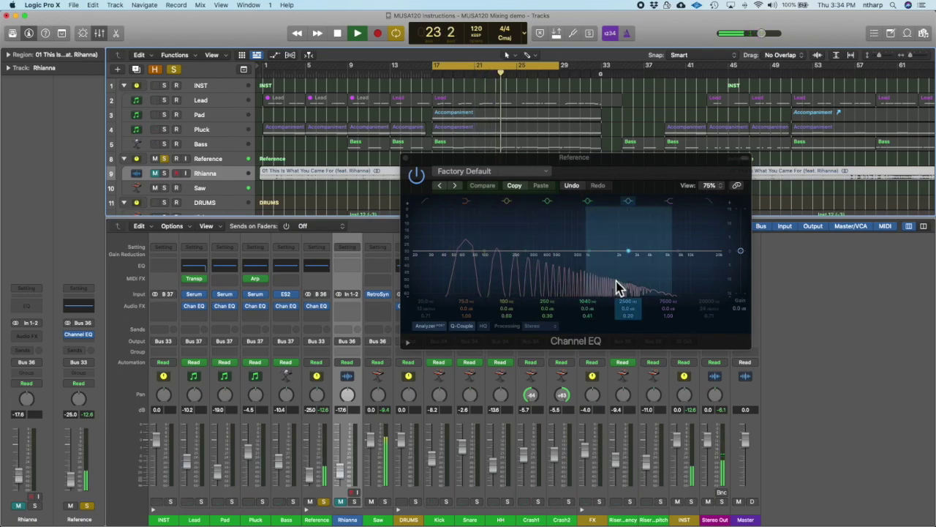
key("space")
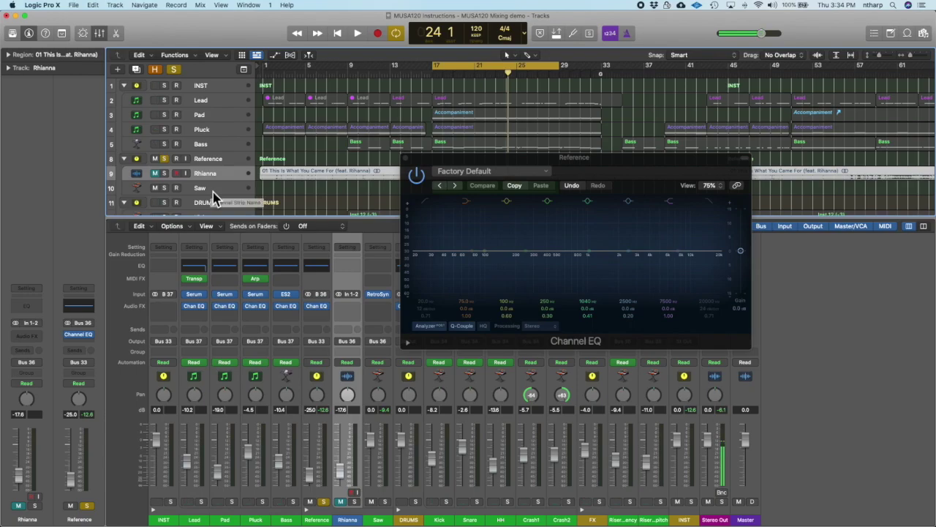
Mute the Reference stack, unmute the Rhianna track, and play the cycle with the Reference EQ analyzer in view
left_click(154, 159)
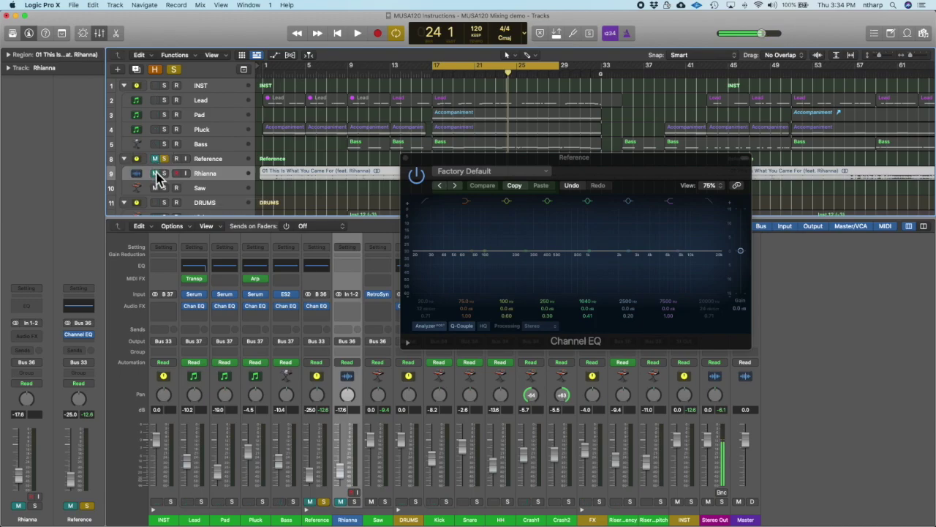
left_click(155, 175)
key("space")
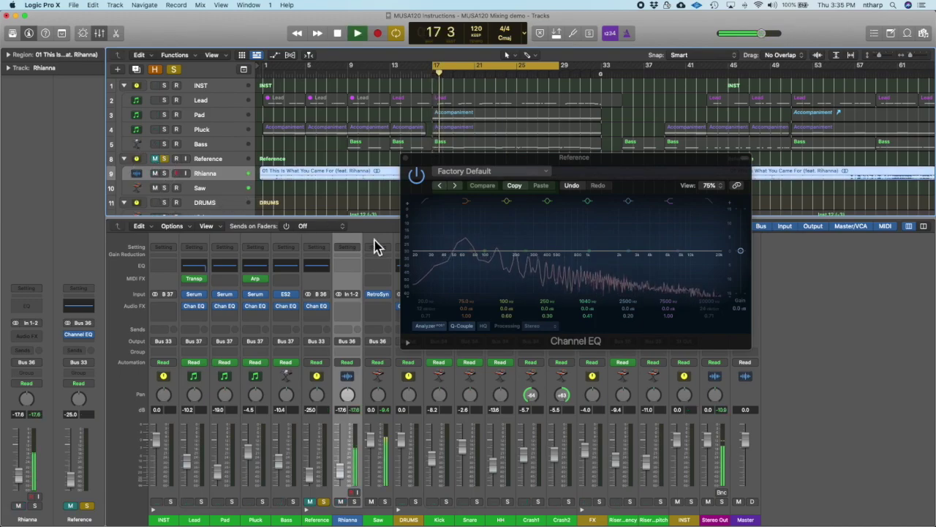
left_click_drag(591, 158, 573, 136)
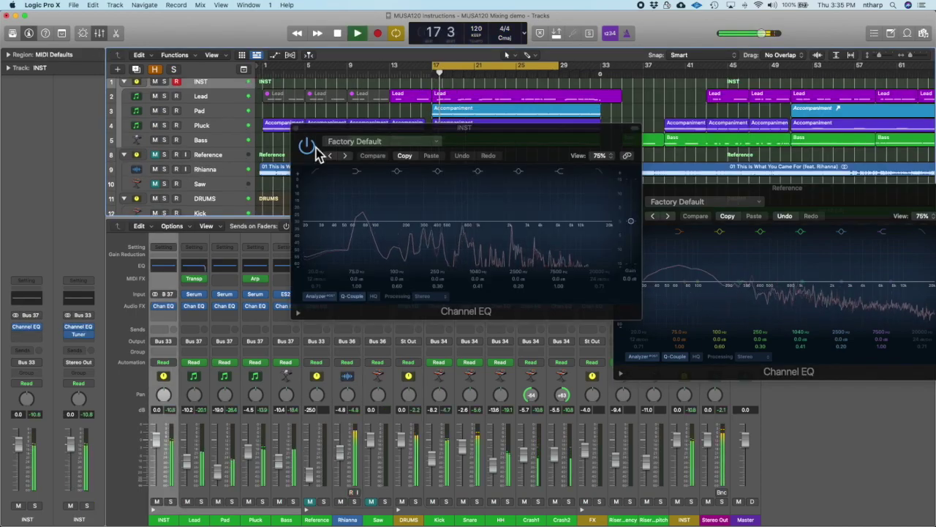
Mute the DRUMS stack and arrange the INST Channel EQ window directly above the Reference one for comparison
left_click_drag(397, 140, 463, 108)
left_click(154, 199)
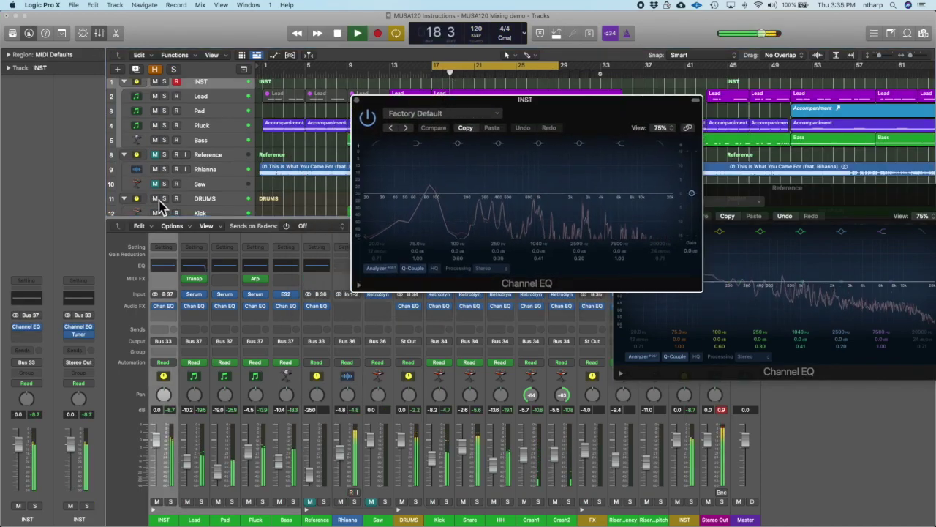
scroll(241, 172, "up", 1)
left_click_drag(502, 104, 736, 8)
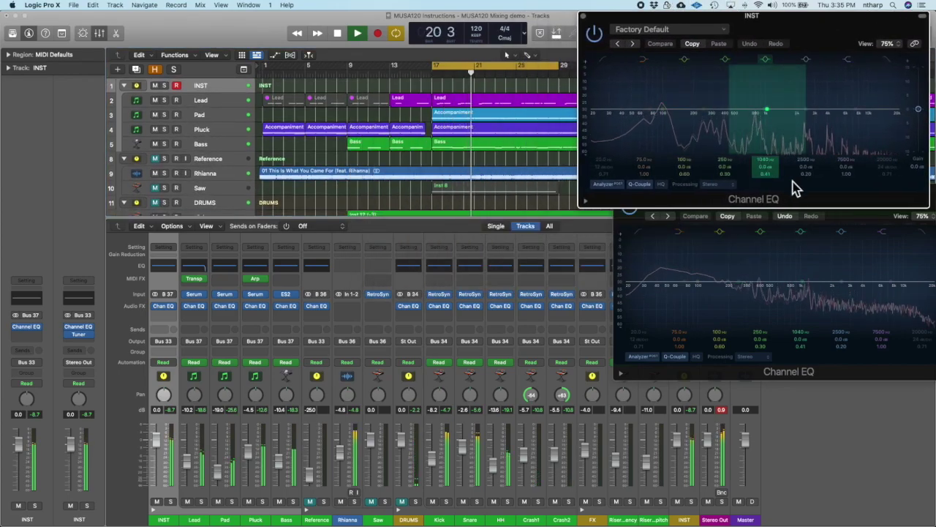
left_click_drag(863, 230, 813, 204)
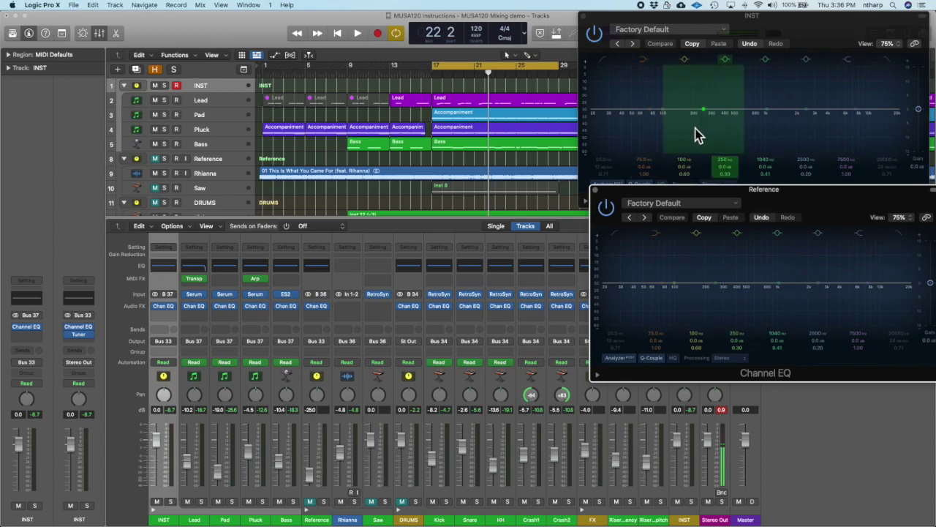
Lower the INST stack's fader to -4.1 dB during playback and compare the INST and Reference EQ curves
key("space")
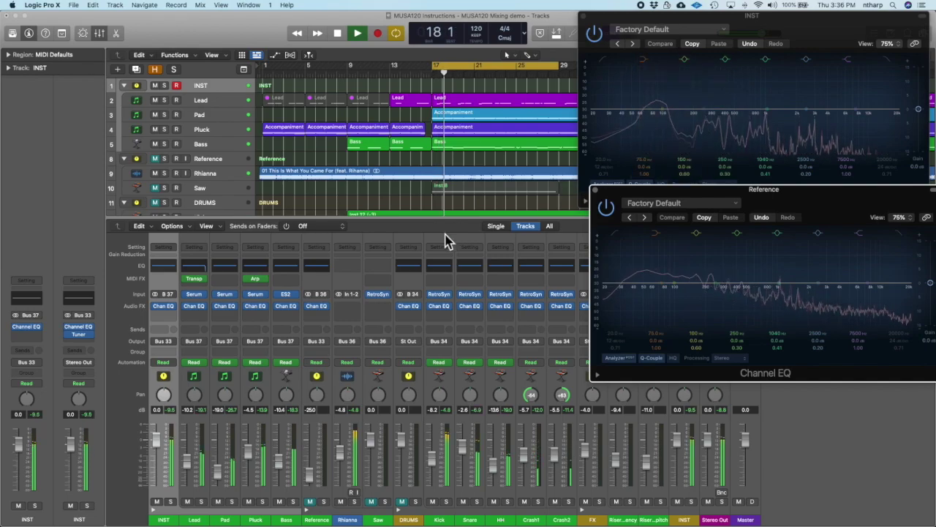
left_click_drag(19, 443, 37, 458)
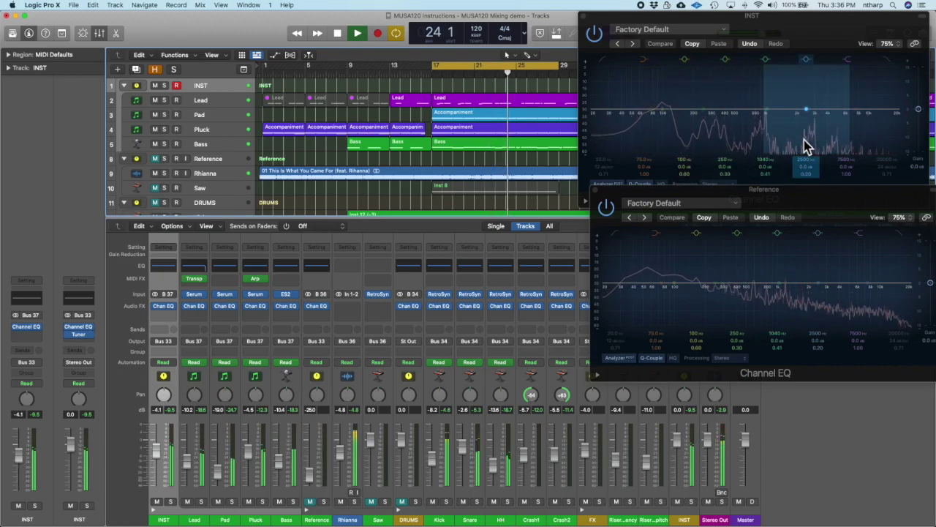
key("space")
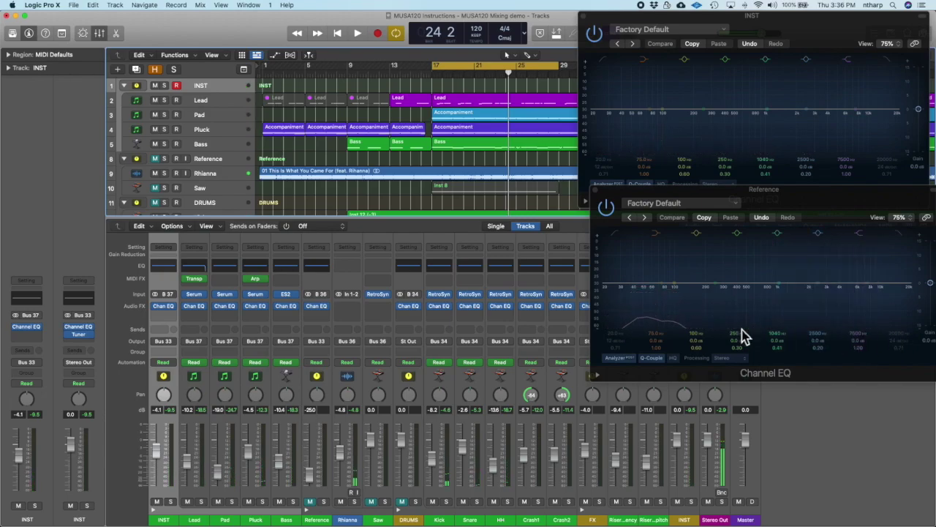
key("space")
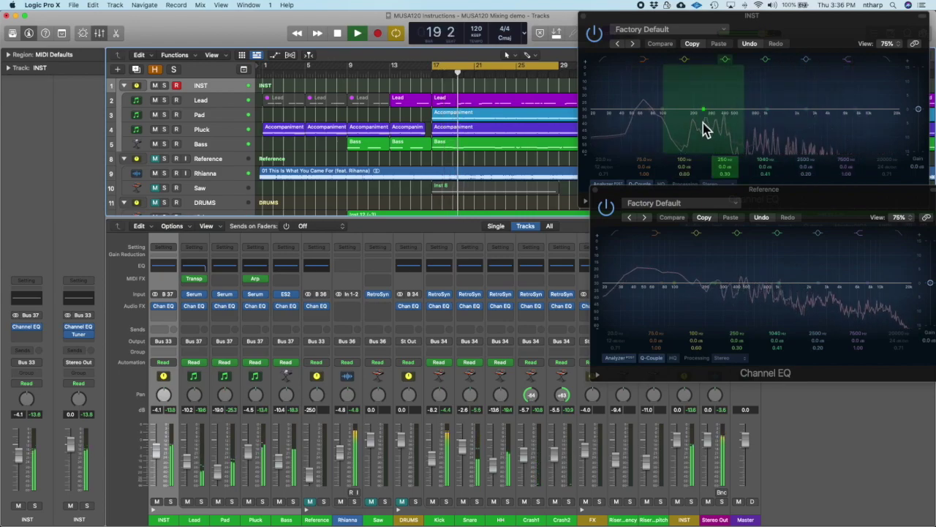
key("space")
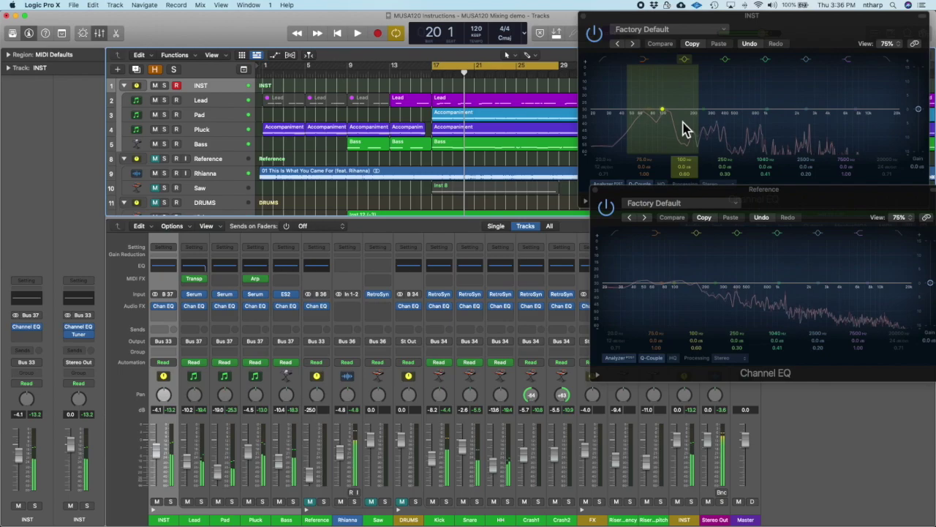
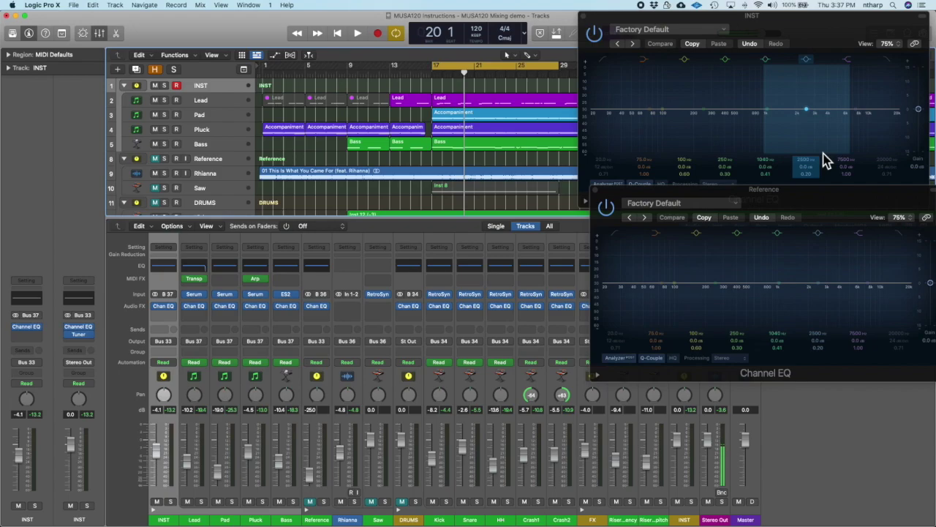
Open the Lead, Pad, Pluck and Bass regions at bar 17 together in the Piano Roll and move both EQ windows aside
left_click_drag(463, 150, 451, 97)
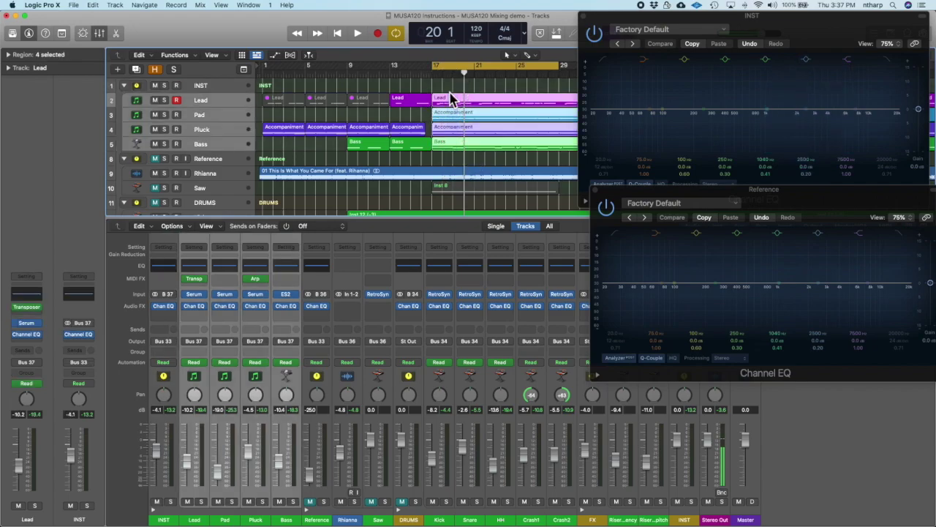
double_click(452, 98)
scroll(508, 310, "up", 1)
scroll(510, 314, "left", 2)
left_click_drag(643, 192, 742, 202)
left_click_drag(619, 17, 685, 17)
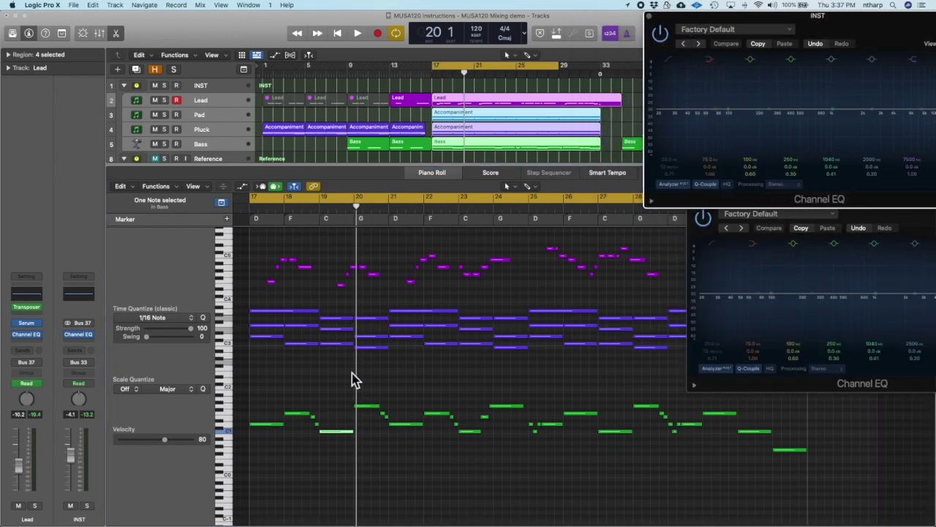
Examine the pitch ranges and gaps between the bass, chord and lead notes in the Piano Roll
left_click(247, 408)
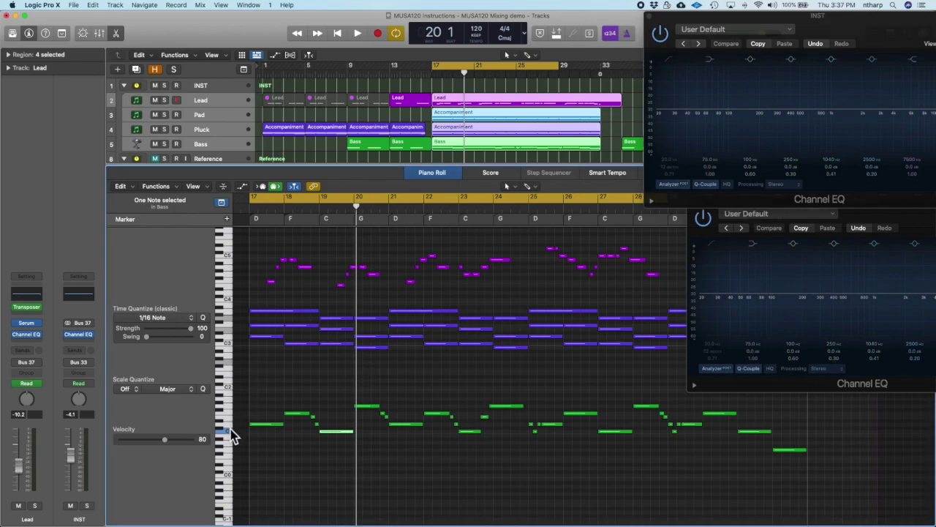
scroll(275, 313, "up", 1)
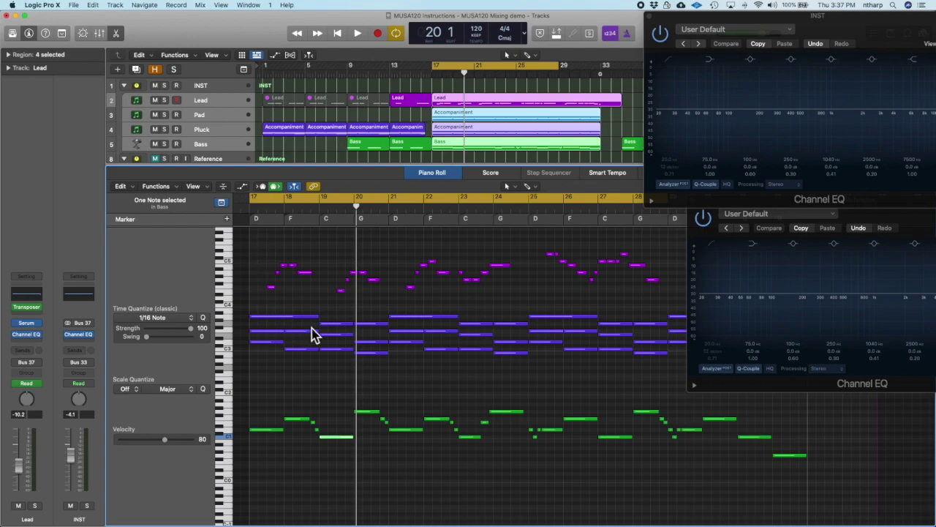
scroll(409, 366, "right", 1)
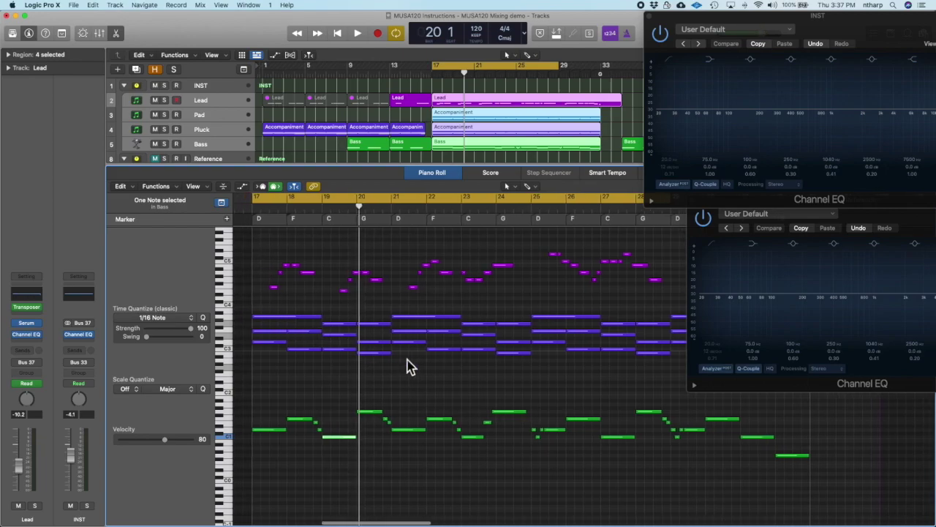
scroll(336, 317, "left", 2)
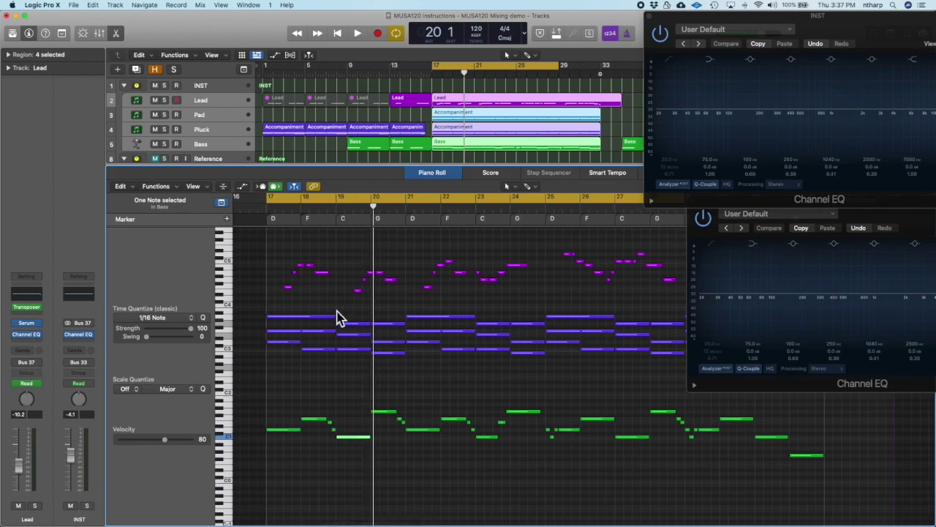
Bring the INST Channel EQ window fully into view and play the cycle to inspect the instruments' frequency curve
left_click_drag(804, 21, 747, 22)
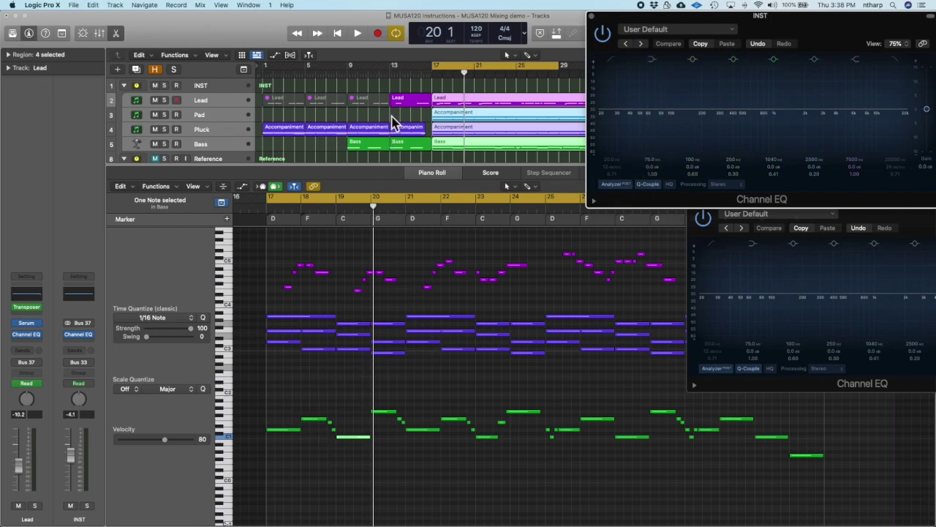
key("space")
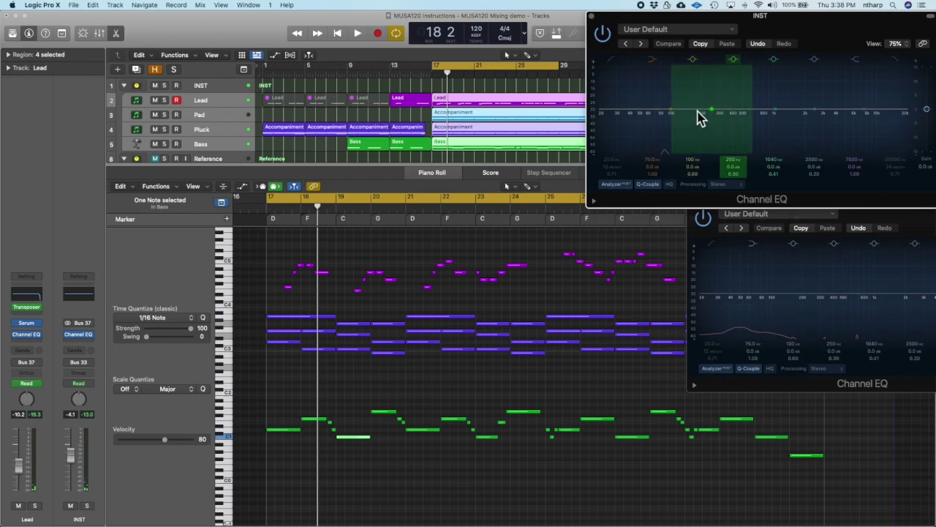
key("space")
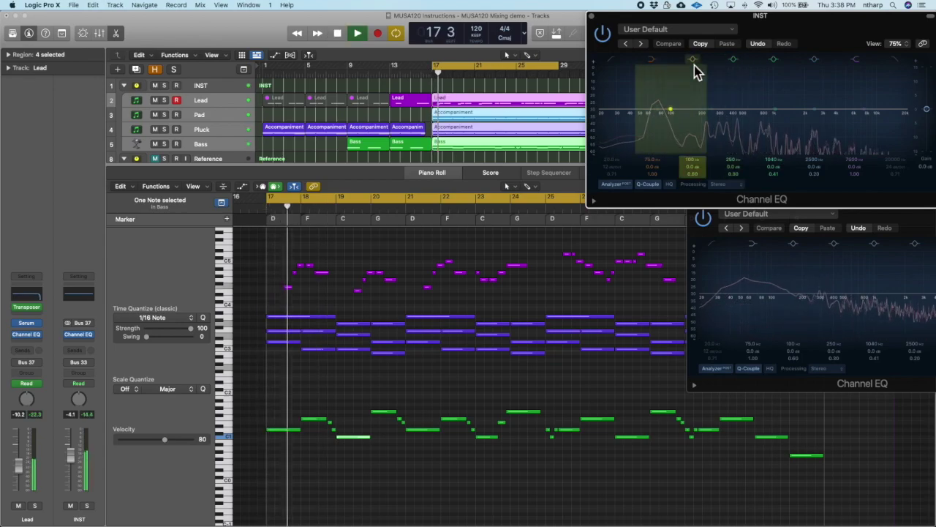
Try a broad boost of about 9.7 dB around 146 Hz in the INST Channel EQ while playing the cycle
left_click_drag(714, 112, 691, 85)
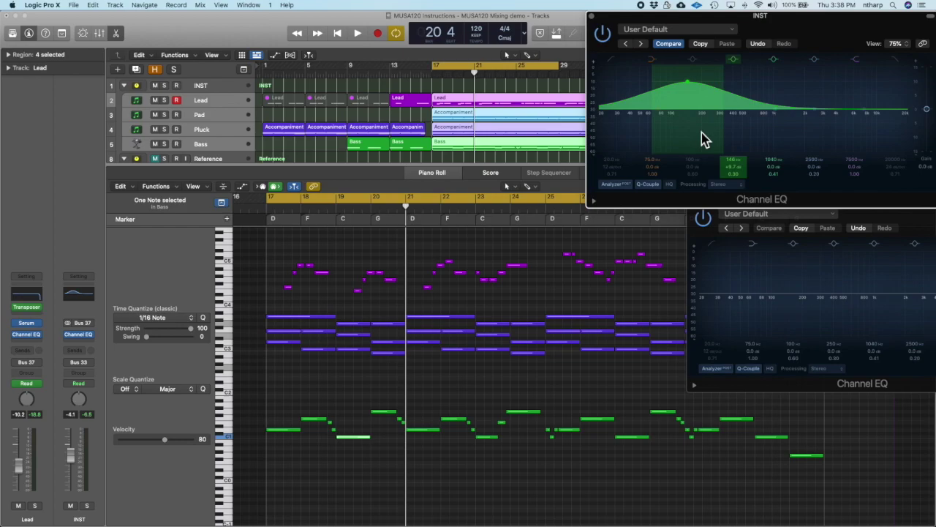
key("space")
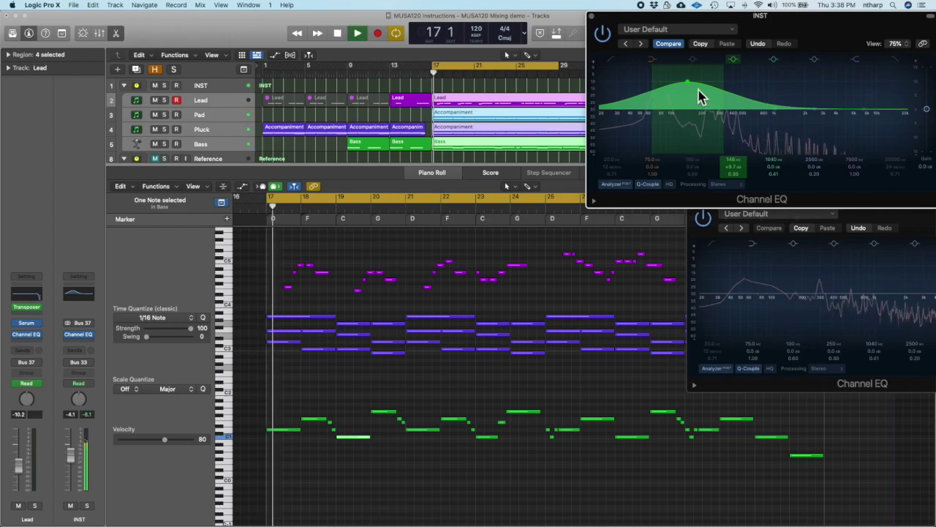
left_click(733, 60)
Try a low-shelf cut, a mid-range cut near 660 Hz and a 7.7 dB boost at 2020 Hz in the INST Channel EQ
left_click_drag(654, 109, 715, 136)
left_click_drag(761, 113, 724, 151)
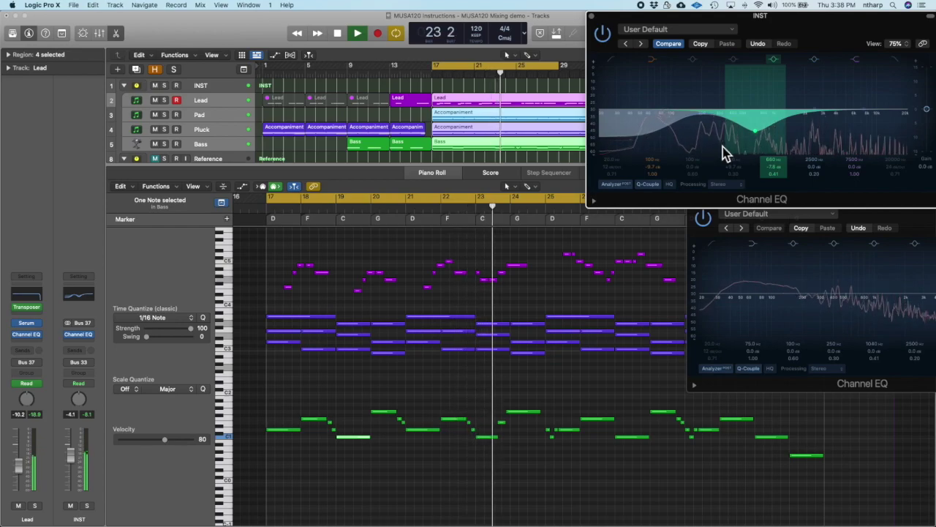
key("space")
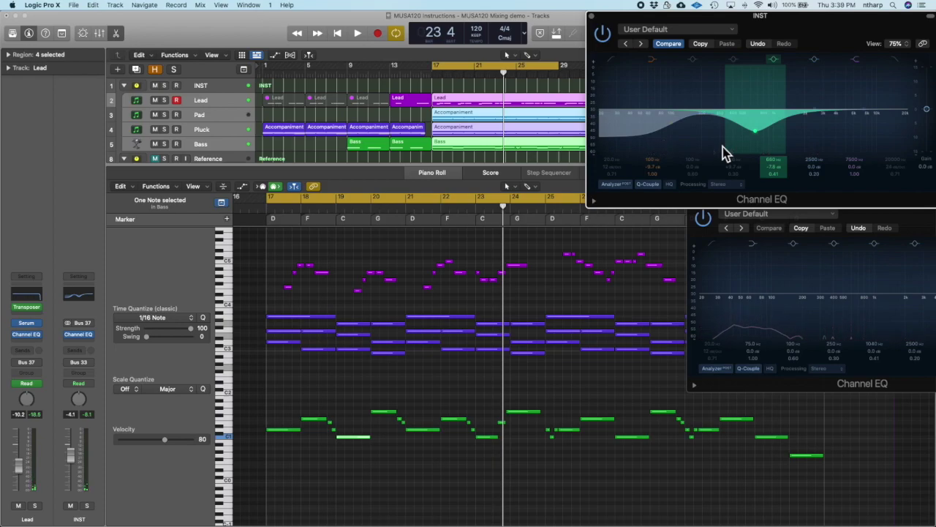
left_click(774, 61)
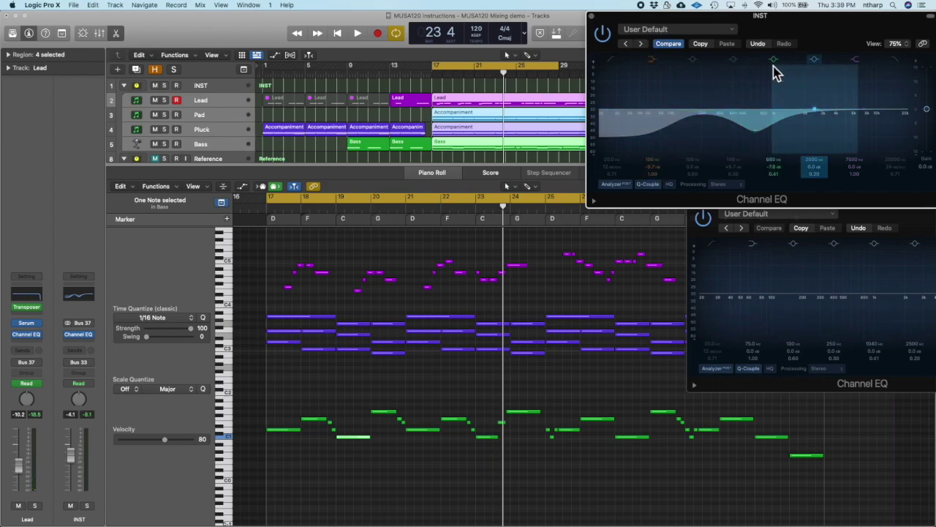
left_click_drag(784, 69, 761, 134)
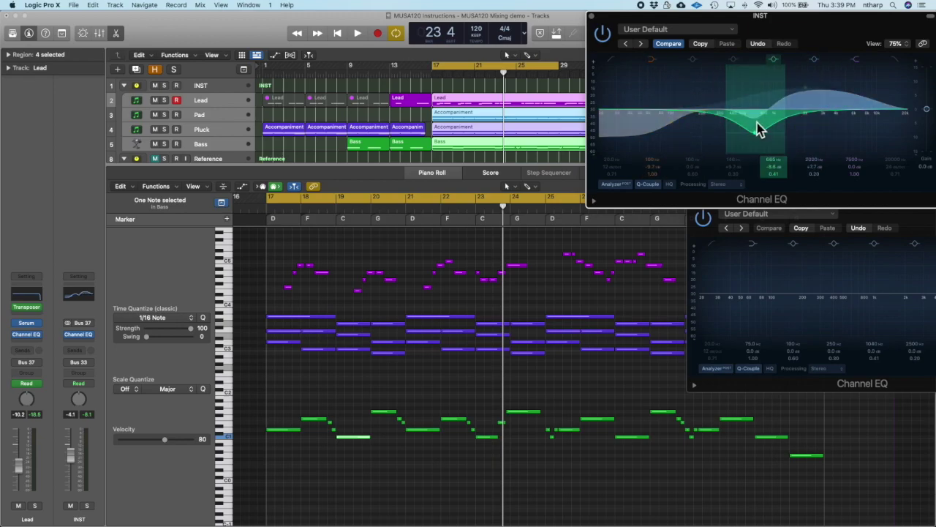
Turn off all the trial bands in the INST Channel EQ so its curve is flat
left_click(774, 58)
left_click(653, 60)
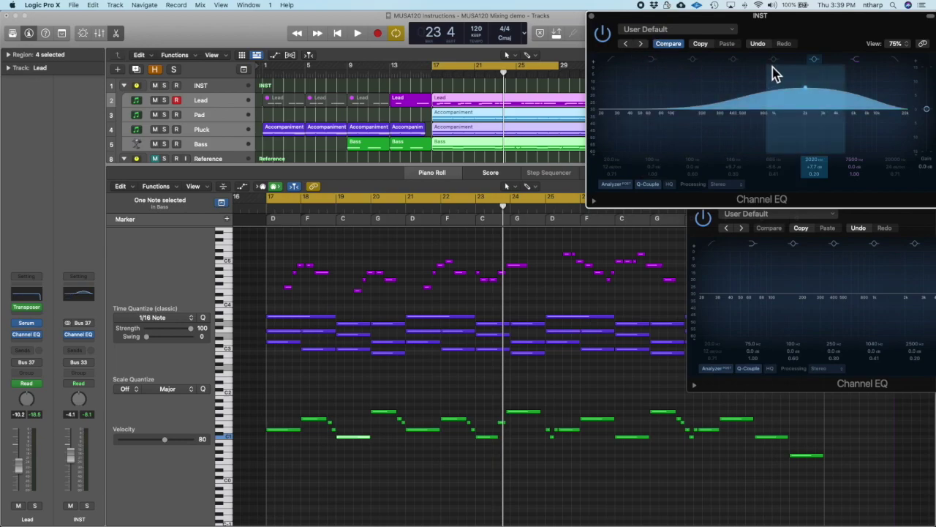
left_click(815, 60)
Move the INST Channel EQ window aside and play the cycle to inspect the instruments' unprocessed frequency curve
left_click_drag(773, 18, 778, 18)
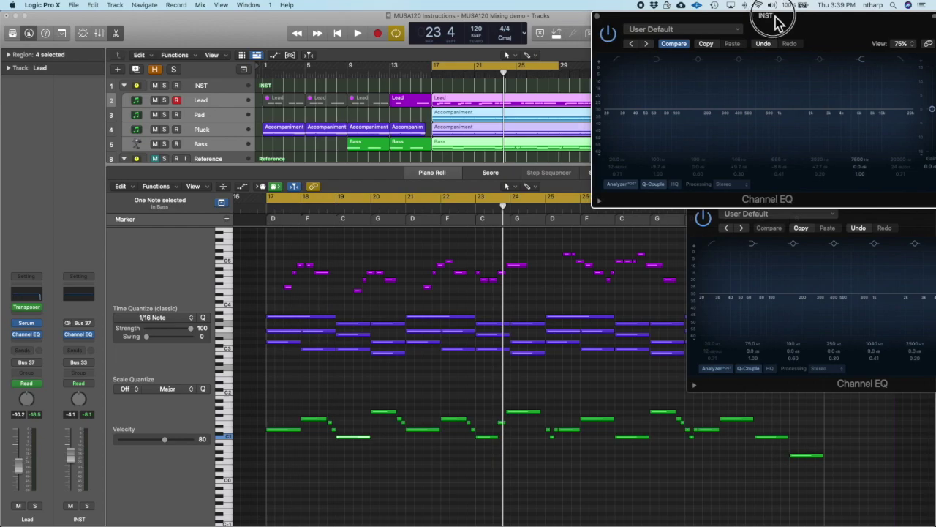
left_click_drag(662, 26, 675, 27)
left_click(502, 346)
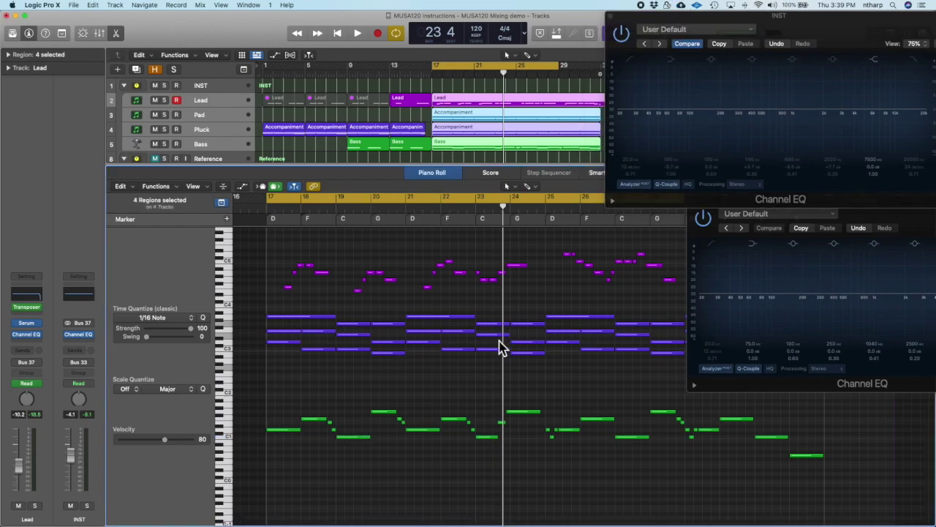
key("space")
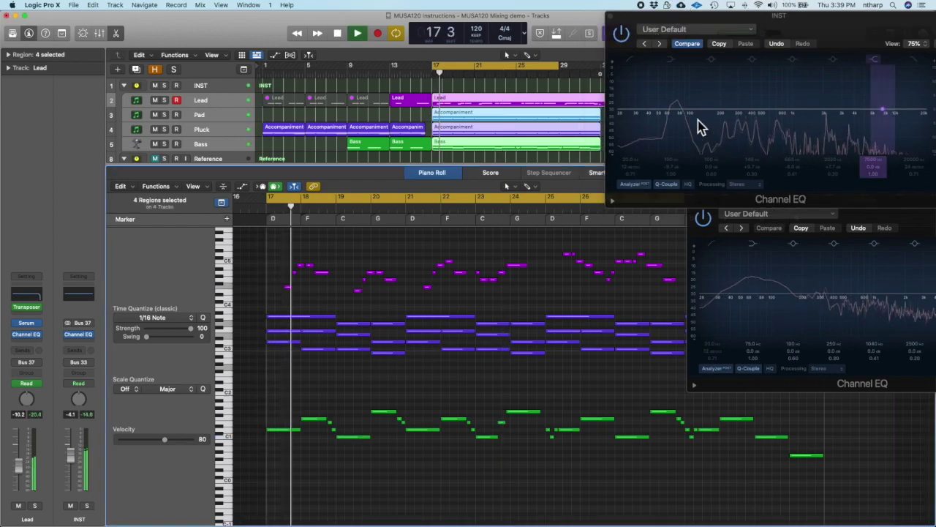
key("space")
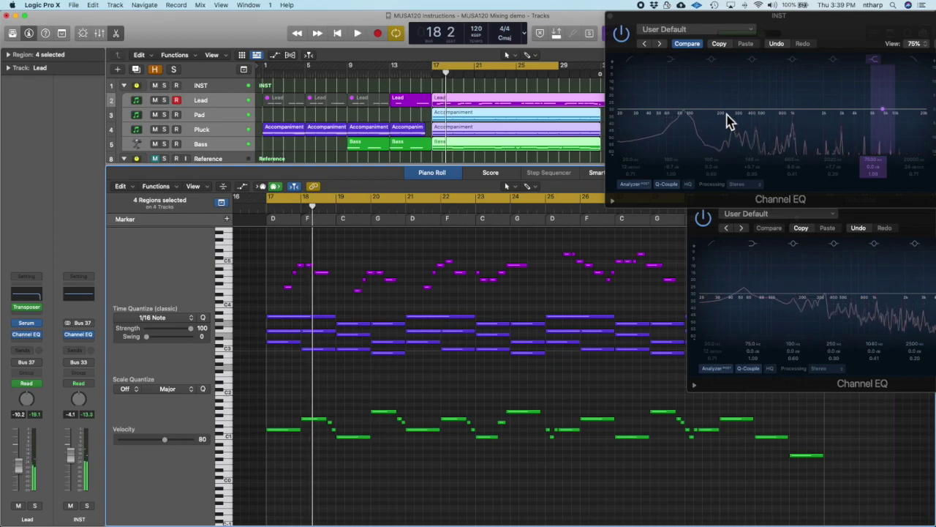
Select the opening bass notes and then the chord notes in the Piano Roll to examine the pitch gap between them
left_click_drag(281, 392, 408, 459)
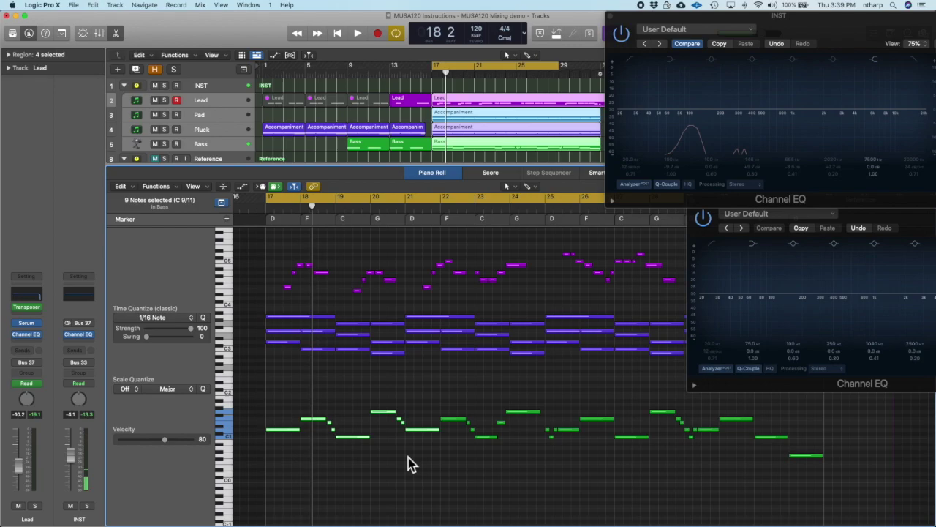
left_click_drag(390, 362, 313, 317)
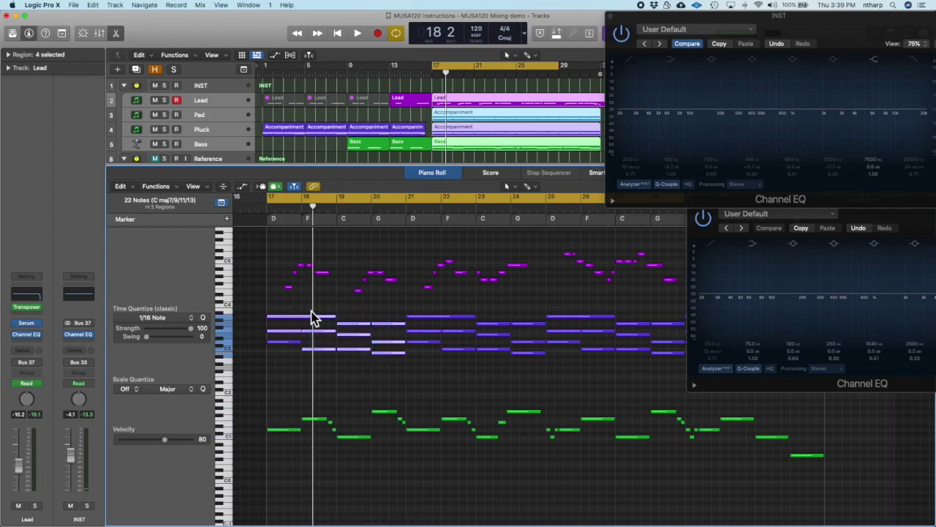
left_click(350, 377)
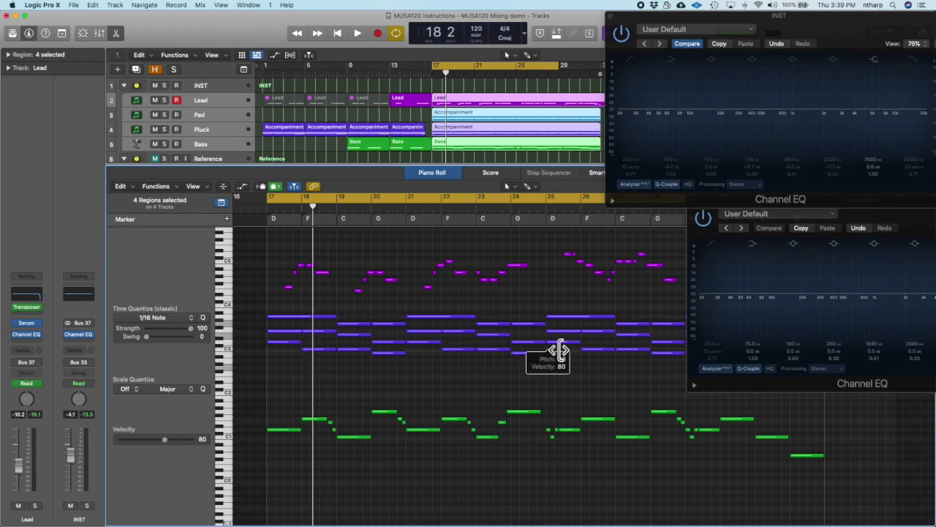
Open the Bass track's ES2 instrument, solo the track during playback and move the ES2 window away from the EQ
double_click(222, 146)
key("space")
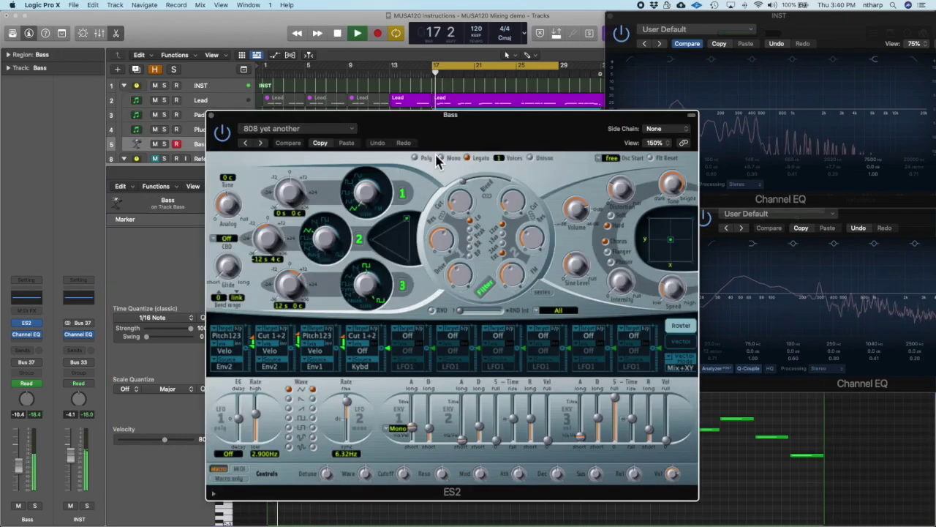
left_click_drag(497, 130, 487, 173)
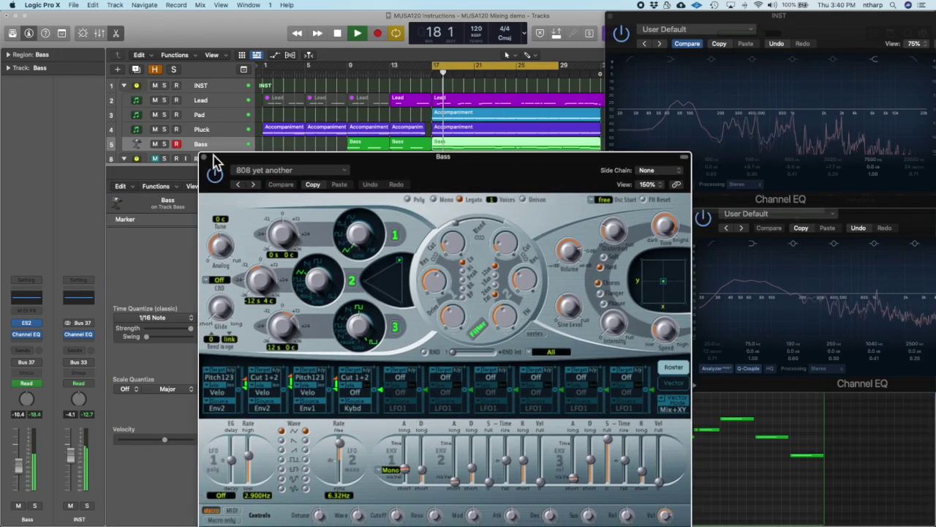
left_click(164, 143)
left_click_drag(402, 178, 356, 132)
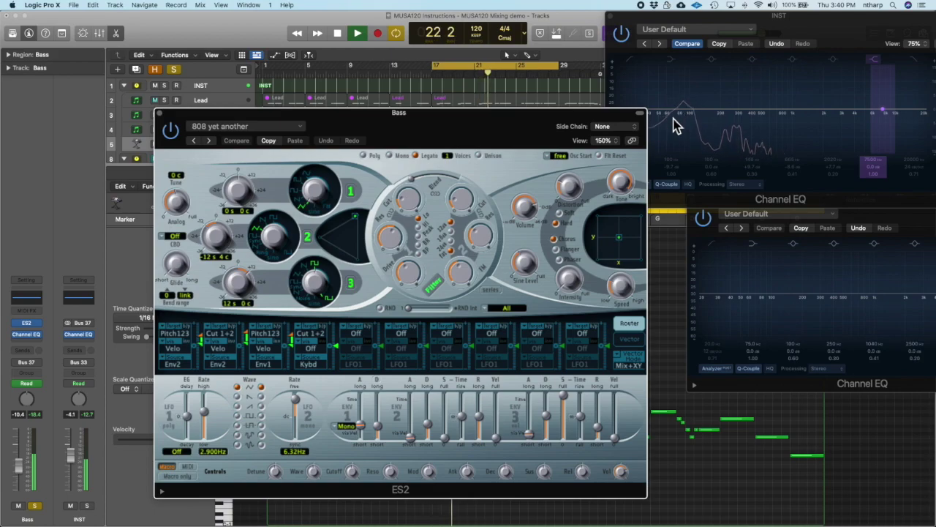
Replay the soloed bass and inspect its frequency curve in the INST Channel EQ
key("space")
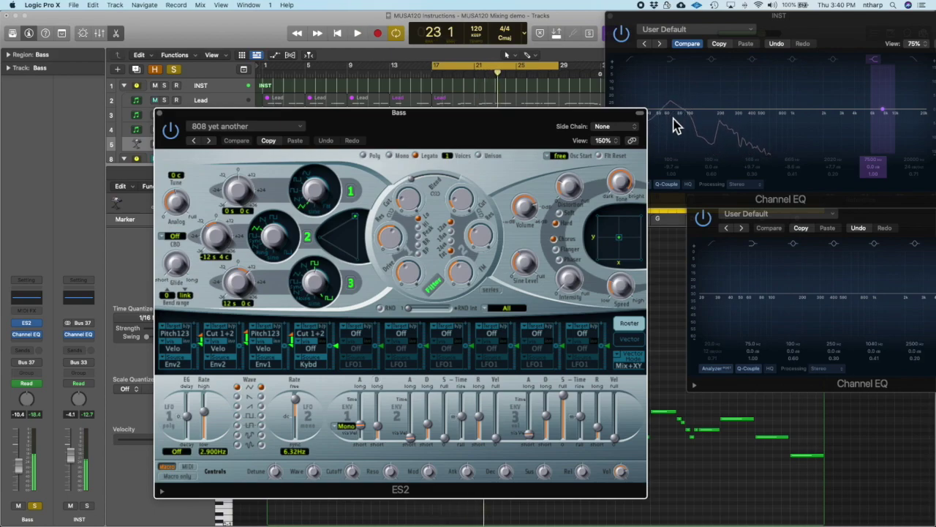
left_click_drag(501, 134, 481, 130)
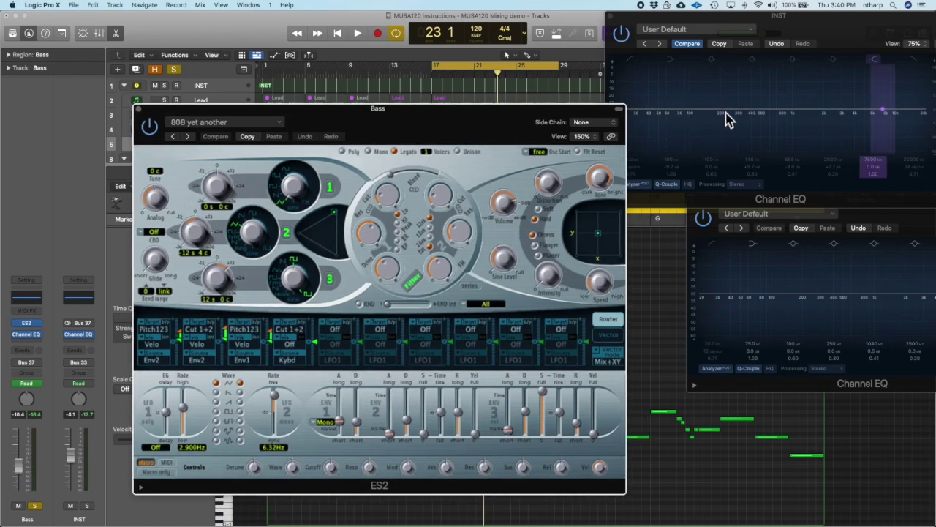
key("space")
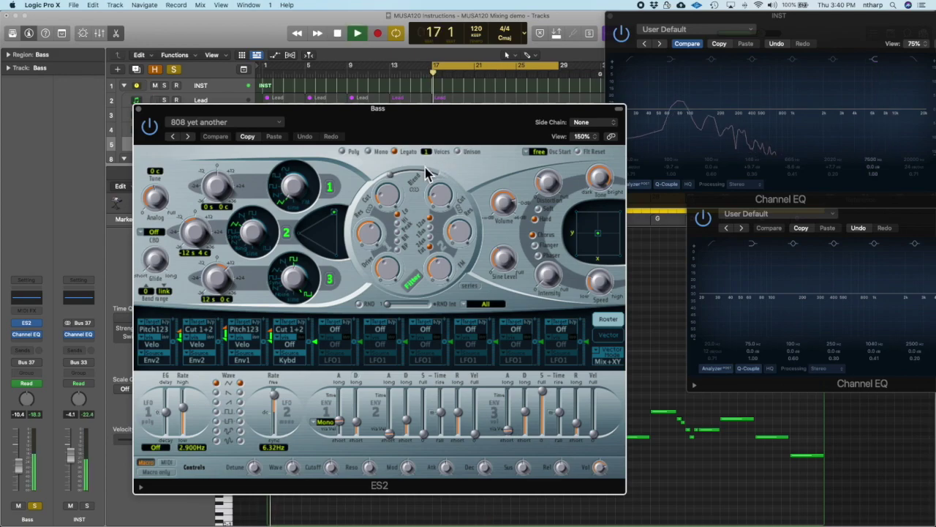
key("space")
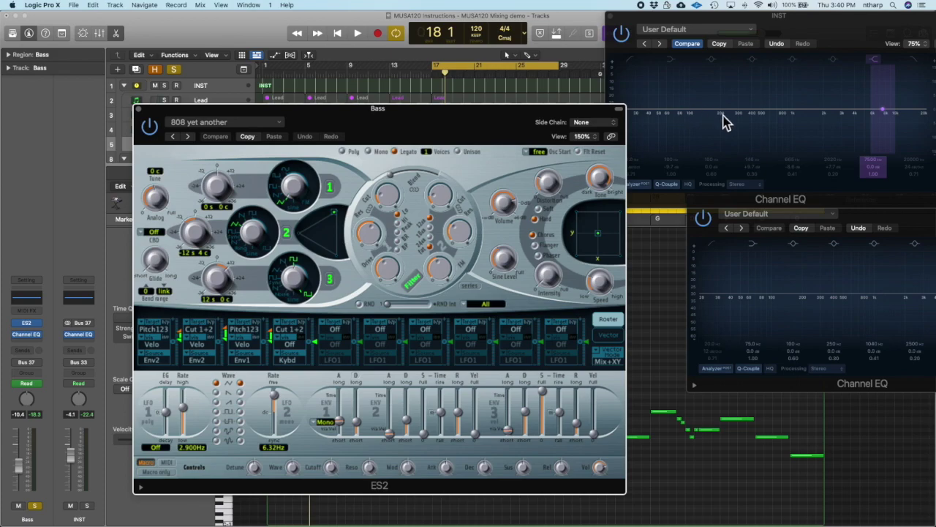
Turn off oscillator 2 in the Bass ES2, blend oscillators 1 and 3 about evenly and audition the sound
left_click(331, 277)
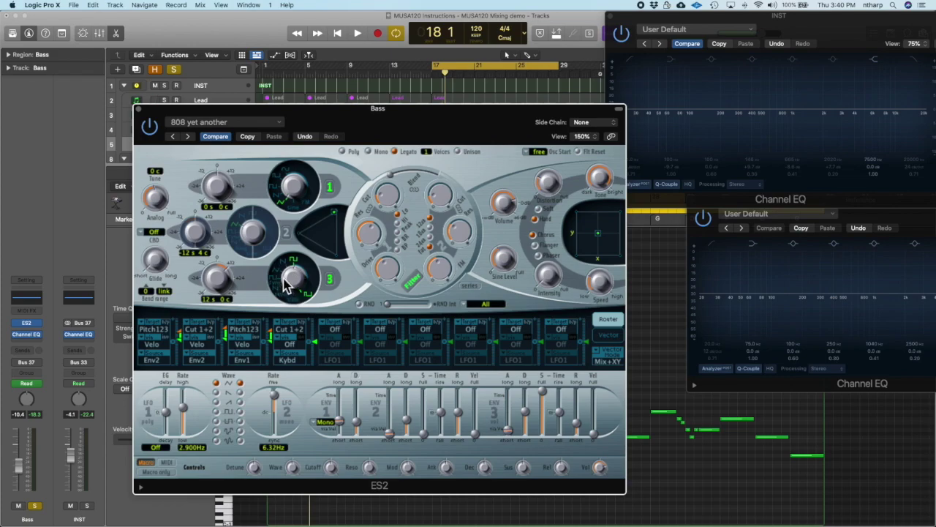
mouse_move(225, 284)
left_mouse_down()
mouse_move(224, 305)
mouse_move(221, 286)
left_mouse_up()
mouse_move(338, 222)
left_mouse_down()
mouse_move(341, 262)
mouse_move(343, 212)
left_mouse_up()
mouse_move(338, 233)
left_mouse_down()
mouse_move(334, 199)
mouse_move(353, 203)
mouse_move(334, 217)
mouse_move(358, 276)
mouse_move(352, 236)
left_mouse_up()
key("space")
key("space")
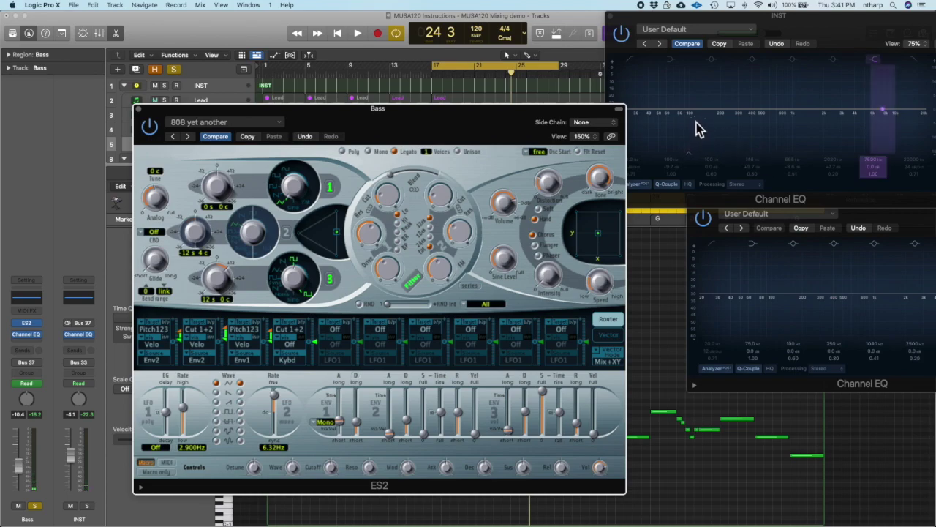
Sweep the ES2 oscillator mix toward oscillator 3 and back to a balanced blend while comparing the INST and Reference EQ curves
left_click(862, 226)
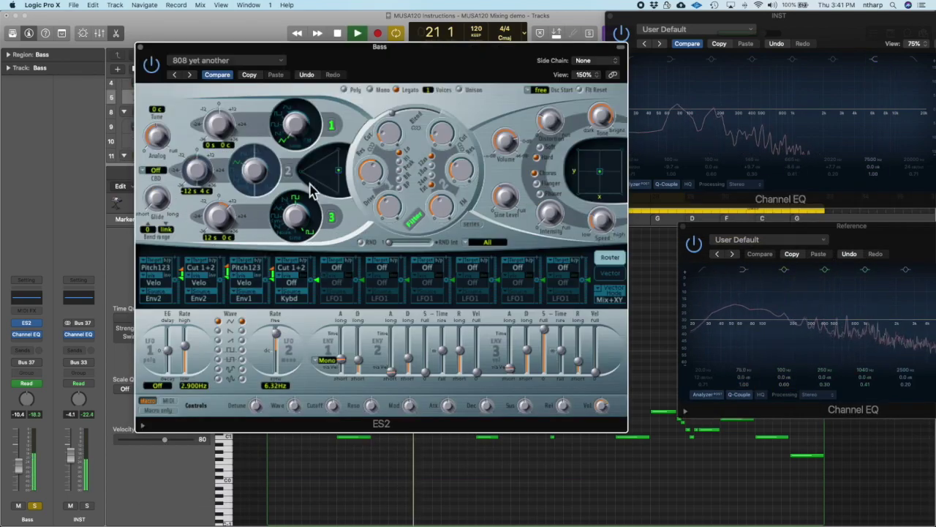
left_click_drag(338, 178, 346, 199)
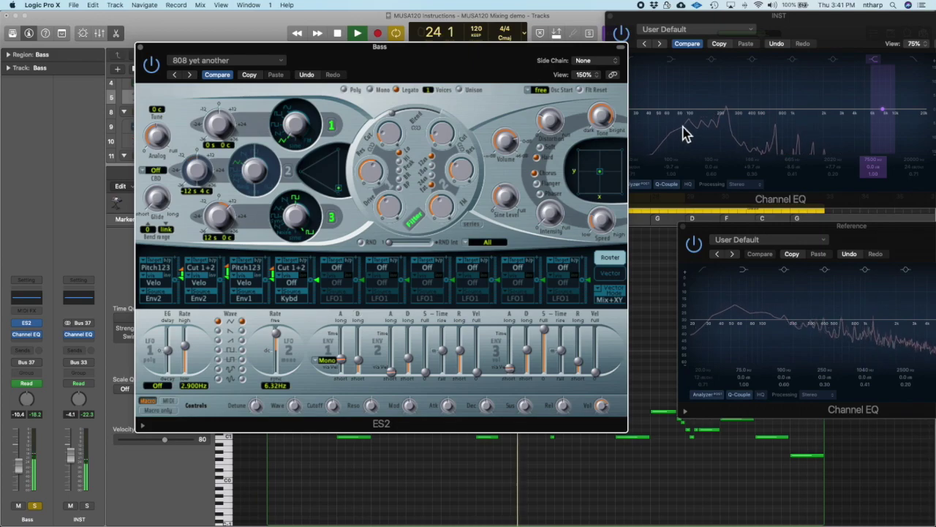
left_click_drag(340, 196, 337, 165)
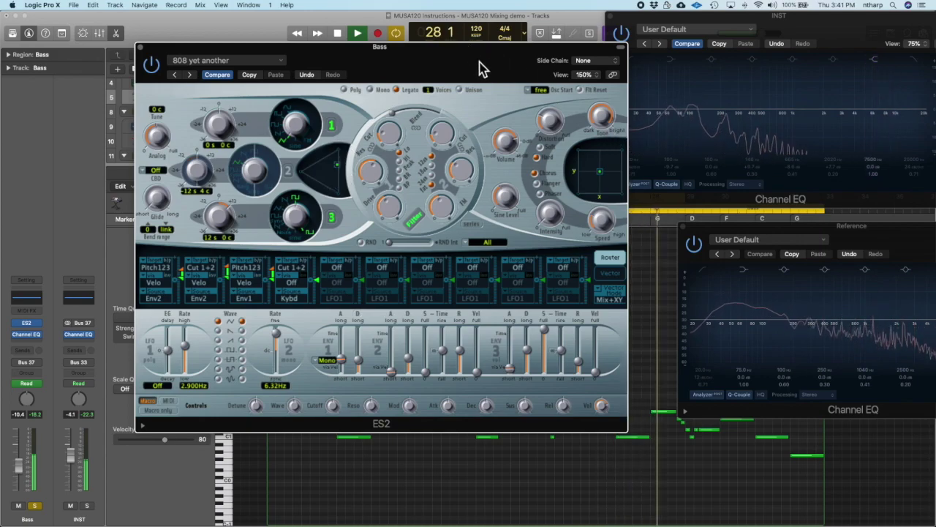
Move the ES2 window below the track list and solo Lead, Pad and Pluck with Bass to inspect their combined EQ curve
left_click_drag(481, 63, 467, 53)
left_click_drag(229, 55, 272, 175)
scroll(160, 108, "up", 2)
left_click_drag(165, 121, 169, 102)
left_click(693, 132)
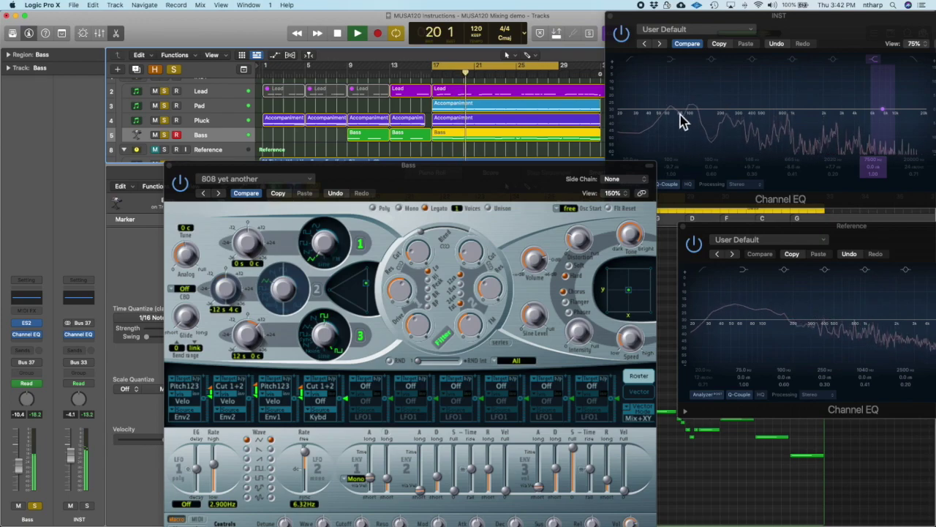
Stop playback, shift the ES2 oscillator mix toward oscillator 1 and close the Bass instrument window
key("space")
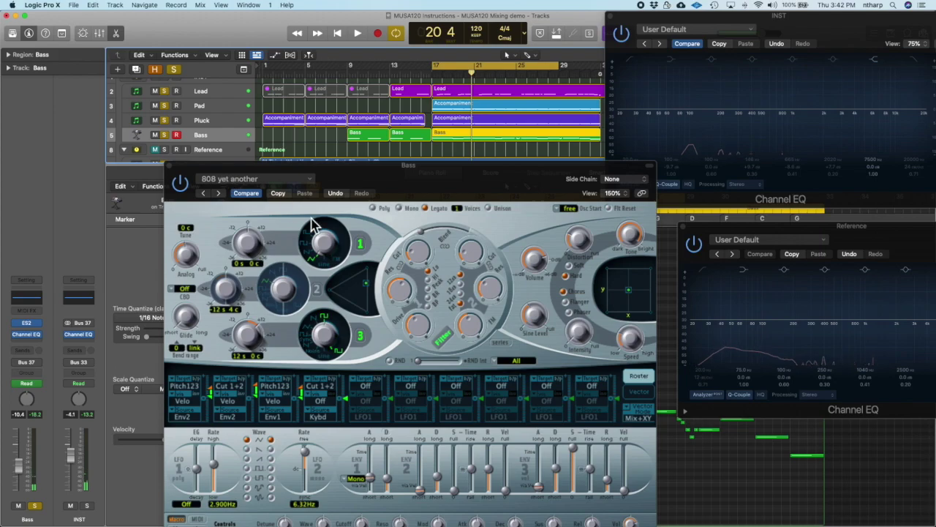
left_click(368, 243)
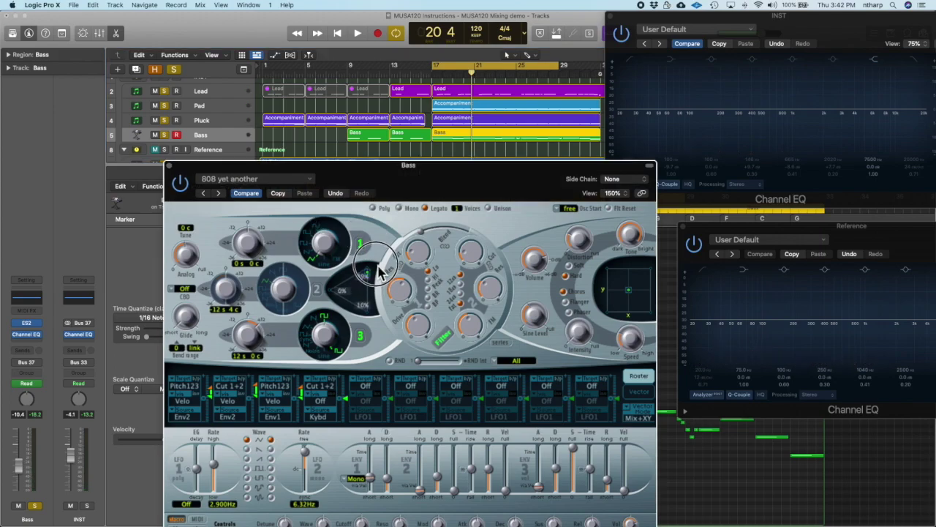
left_click(169, 166)
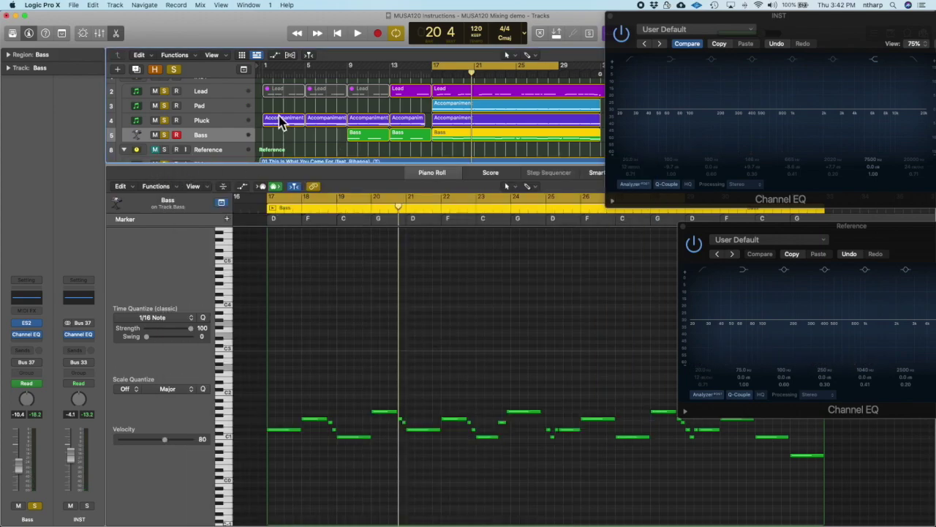
Open the Pluck track's Serum instrument and play the cycle with only Pluck soloed
key("Up")
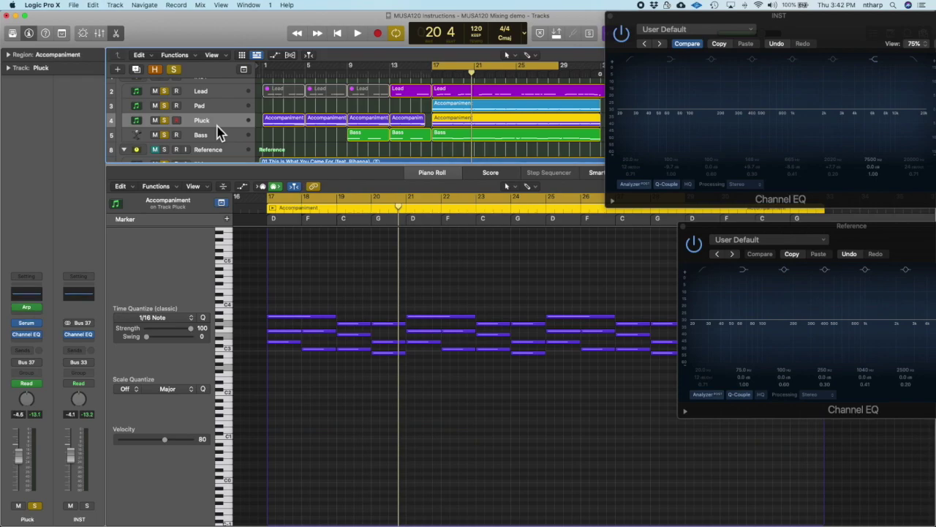
left_click(29, 323)
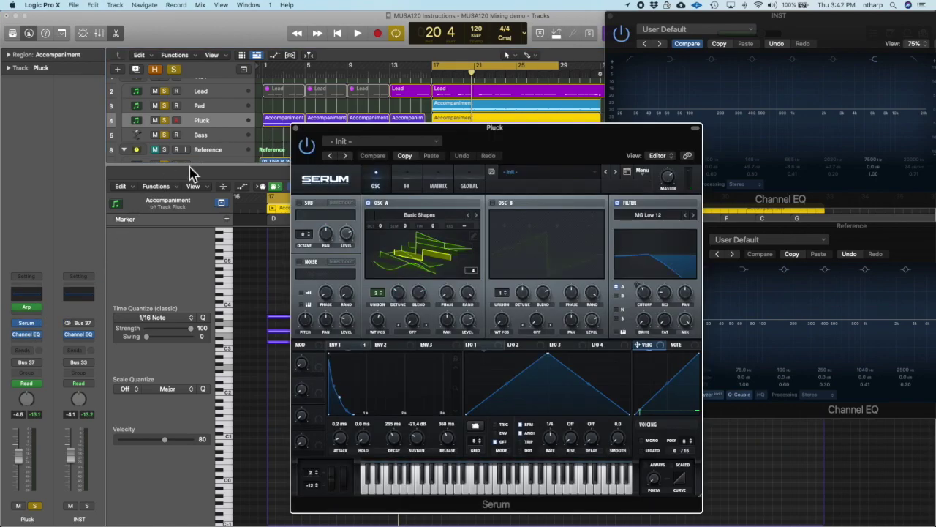
left_click_drag(436, 138, 397, 150)
left_click(252, 159)
key("space")
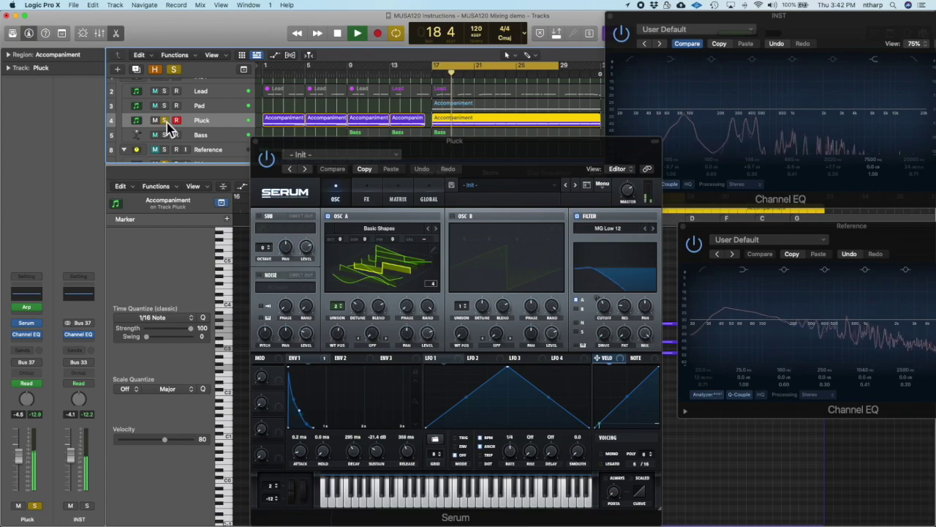
Move the Serum window away from the EQ windows and turn on the Pluck sound's SUB oscillator
left_click_drag(522, 168, 329, 47)
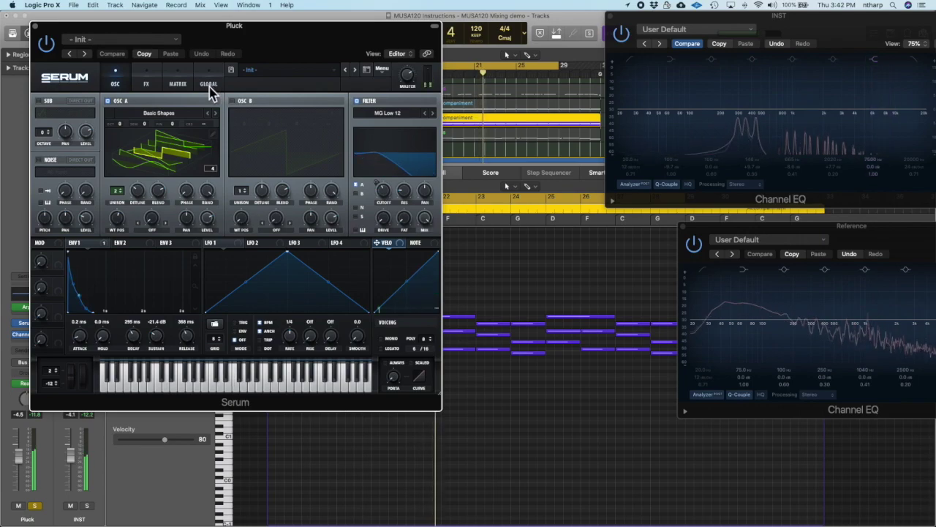
left_click(38, 100)
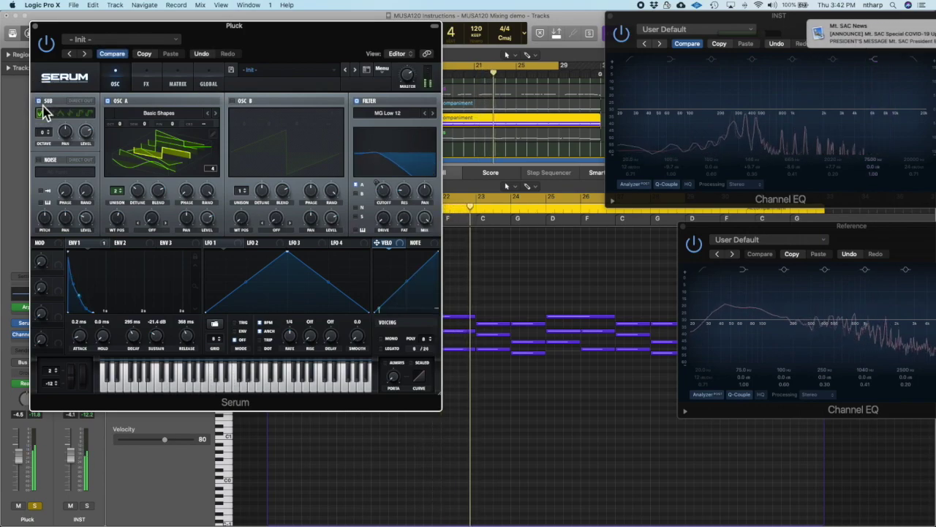
Set the Pluck sound's SUB oscillator to octave -1 and level about 74%, switching it off and on to compare the EQ curve
left_click_drag(43, 133, 52, 142)
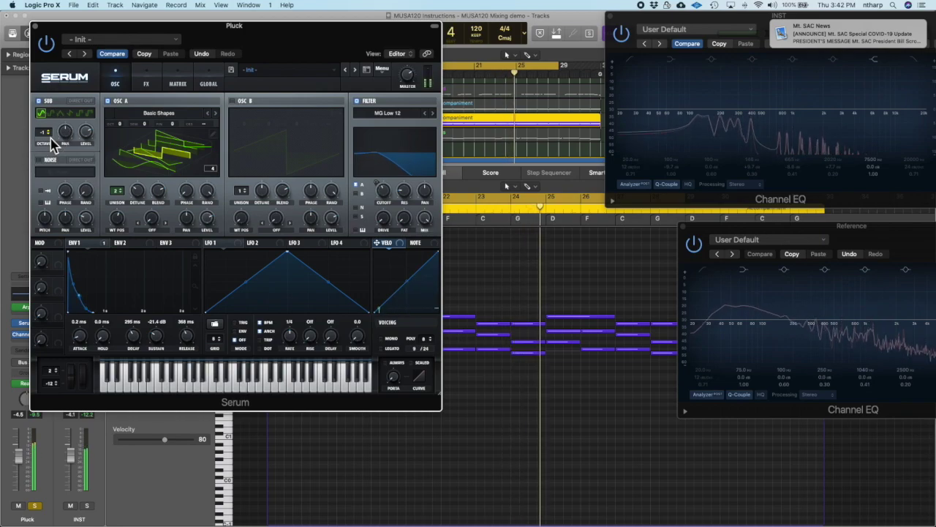
left_click(40, 102)
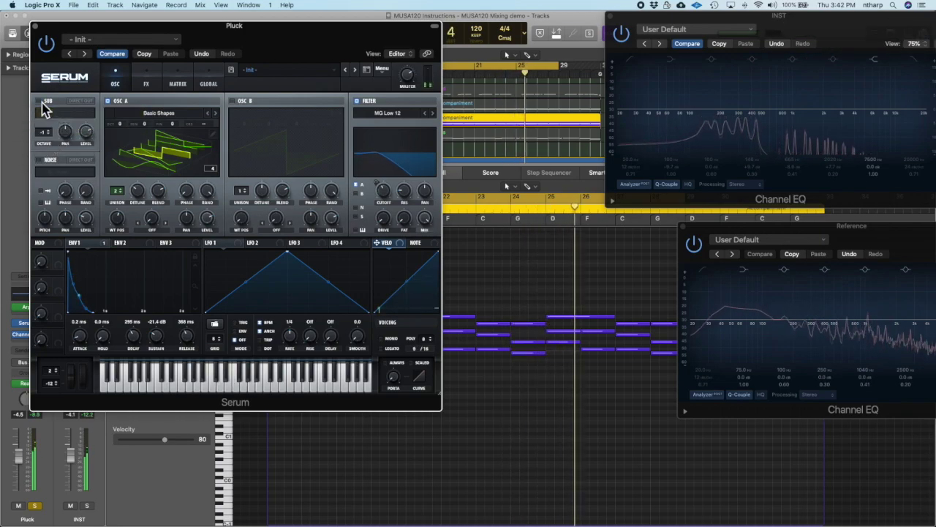
left_click(40, 103)
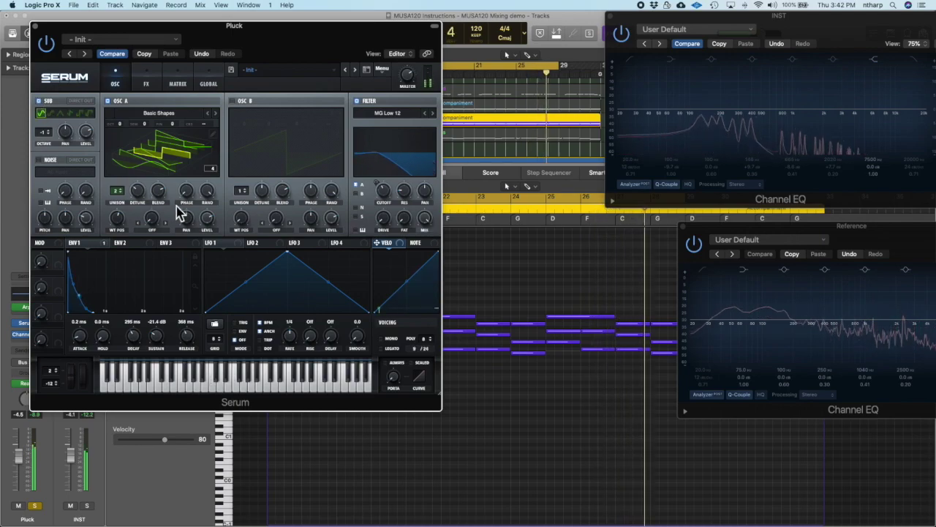
left_click(90, 139)
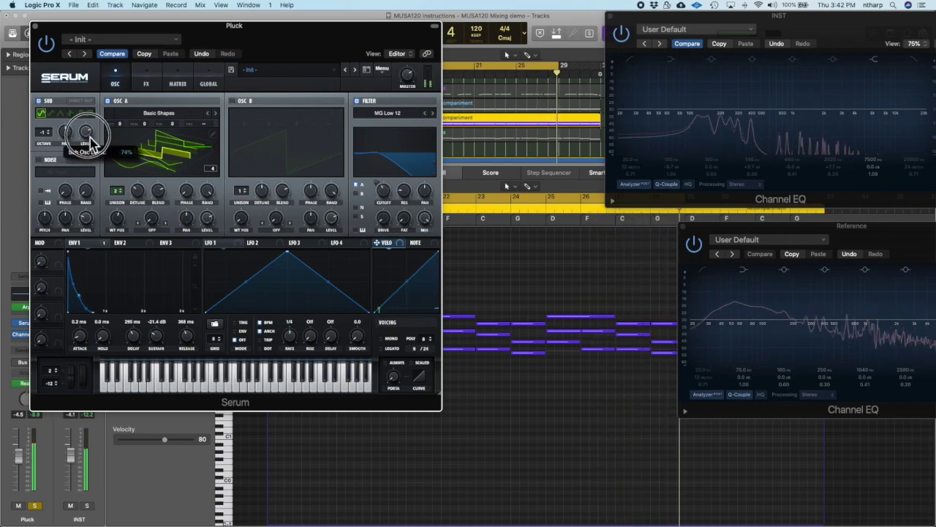
Move the Serum window off the track list and solo Lead, Pad and Bass with Pluck to compare the INST and Reference EQ curves
left_click_drag(194, 56, 265, 68)
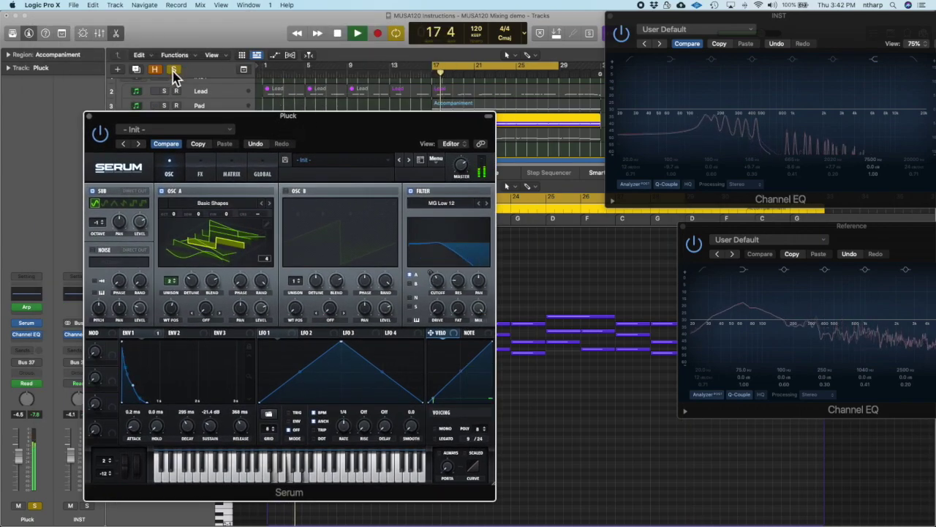
left_click_drag(209, 129, 339, 168)
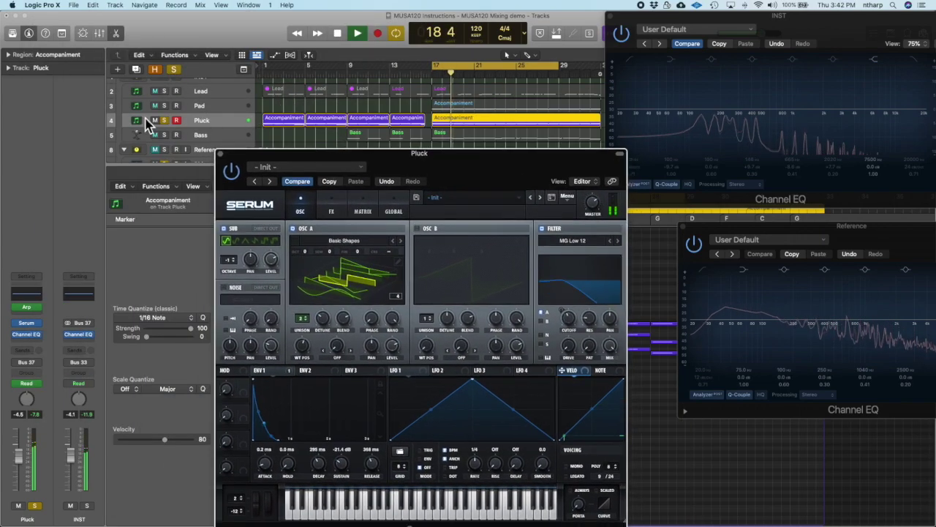
left_click(165, 91)
left_click(164, 106)
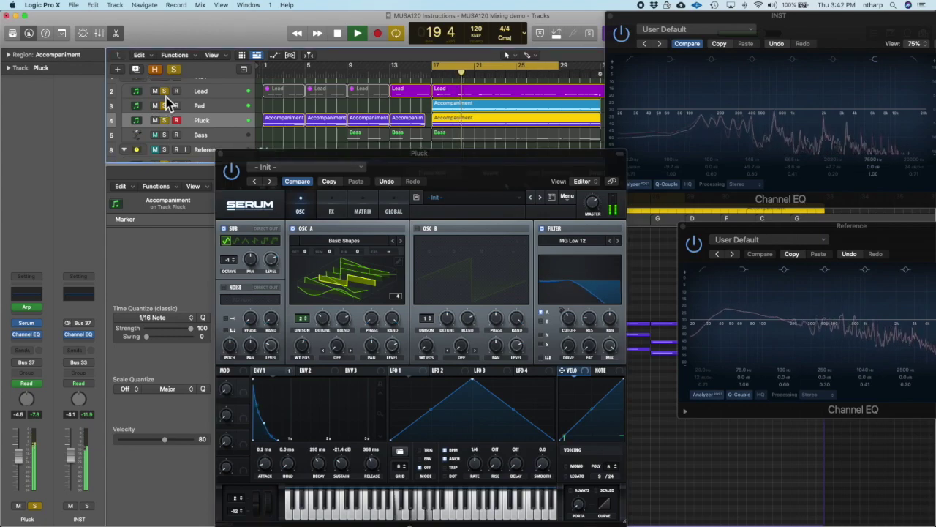
left_click(165, 135)
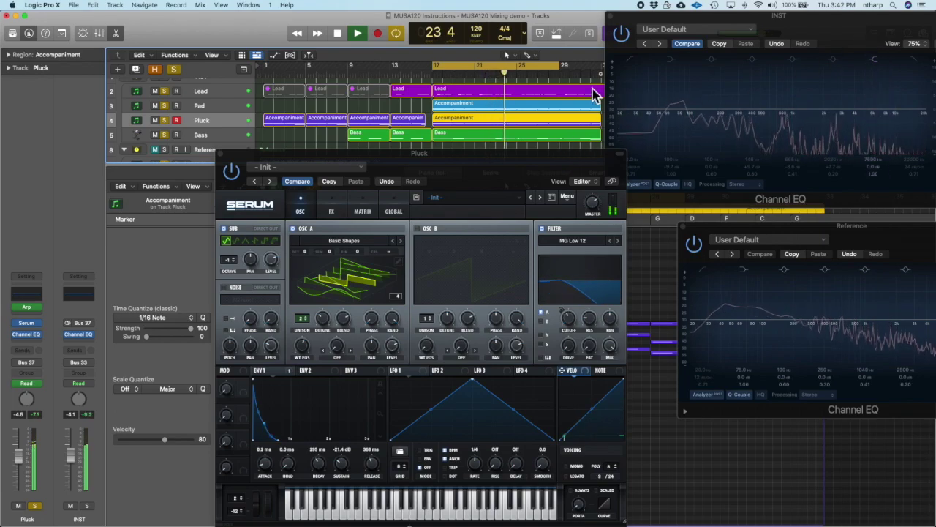
key("space")
left_click_drag(480, 163, 205, 125)
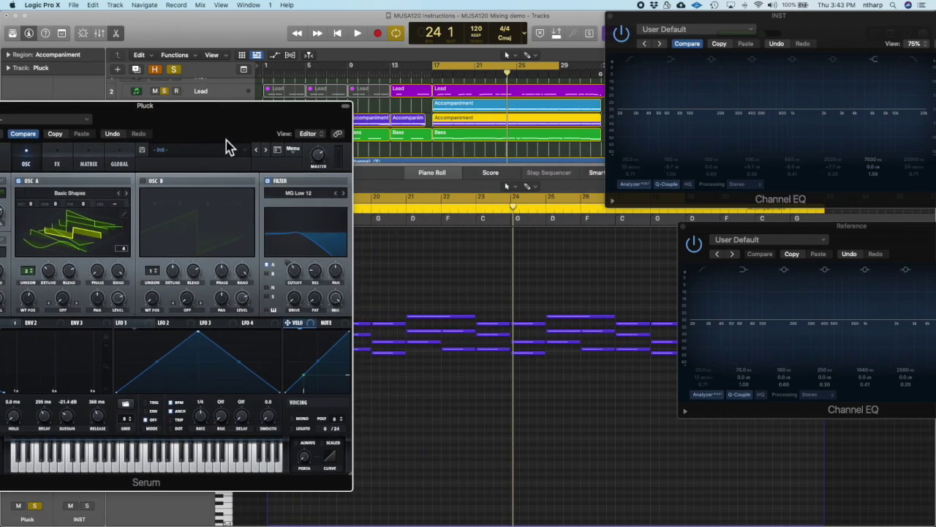
left_click_drag(226, 141, 311, 124)
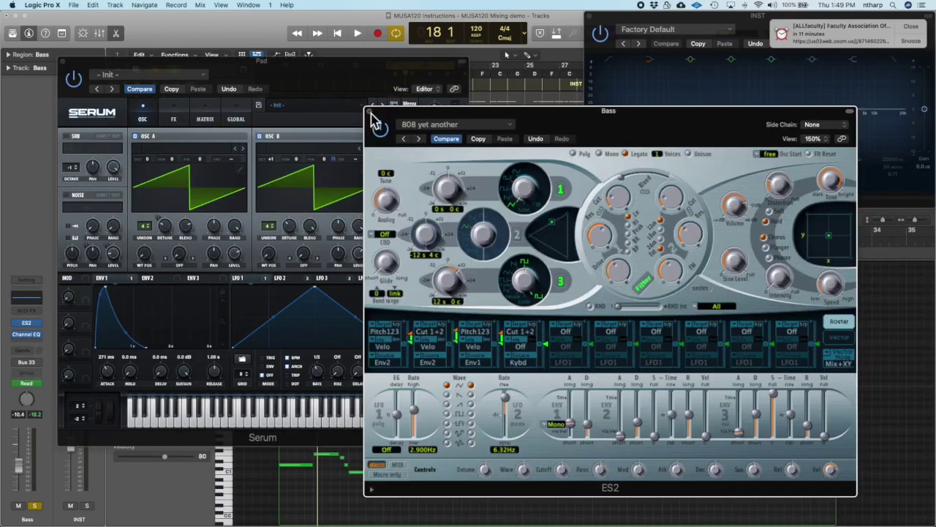
Close the Pad and Bass instrument windows, then solo the Pluck track and select its Accompaniment region at bar 17
left_click(65, 61)
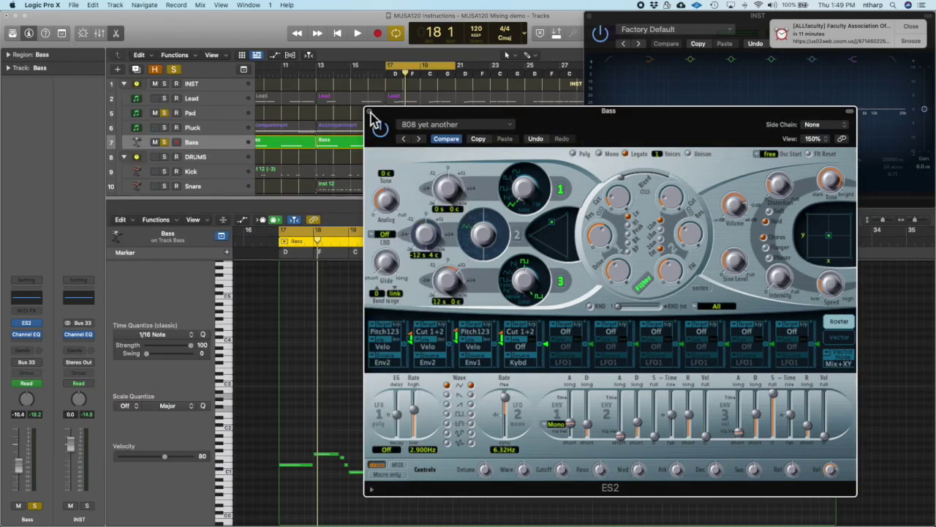
left_click(370, 112)
left_click(381, 122)
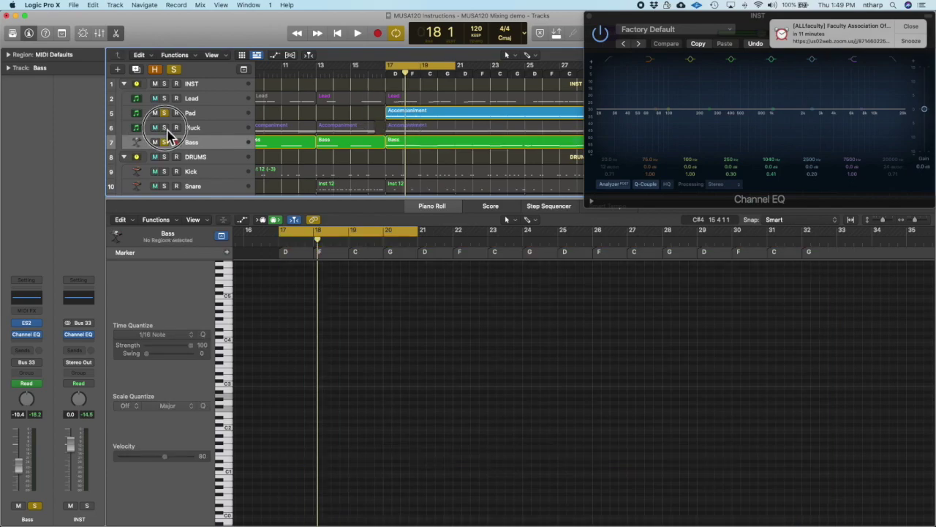
left_click(431, 131)
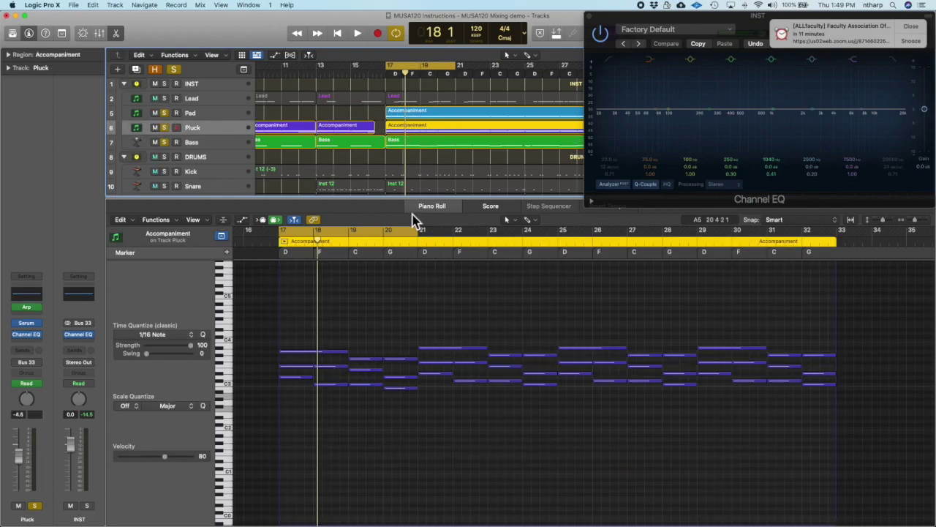
Show the Lead, Pad, Pluck and Bass regions together in the piano roll and lower the Pluck chord notes by one octave
key("super+a")
left_click_drag(295, 399, 848, 350)
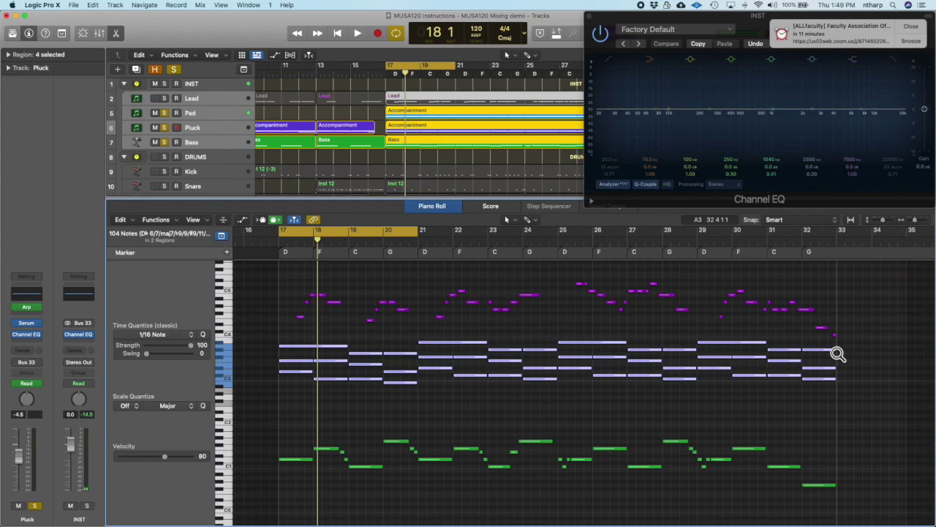
left_click(302, 338)
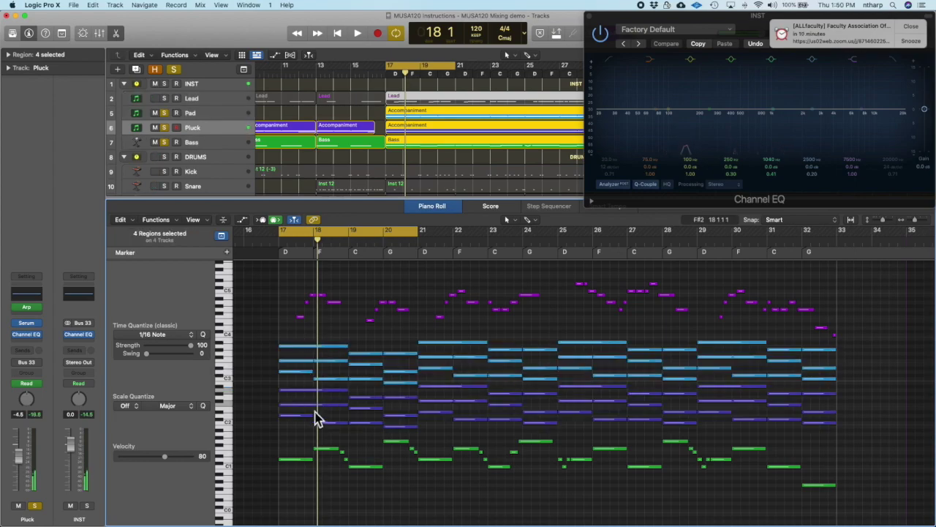
scroll(291, 444, "up", 1)
Play the cycle from its start to hear the Pad, Pluck and Bass parts, and add Lead to the soloed tracks
key("space")
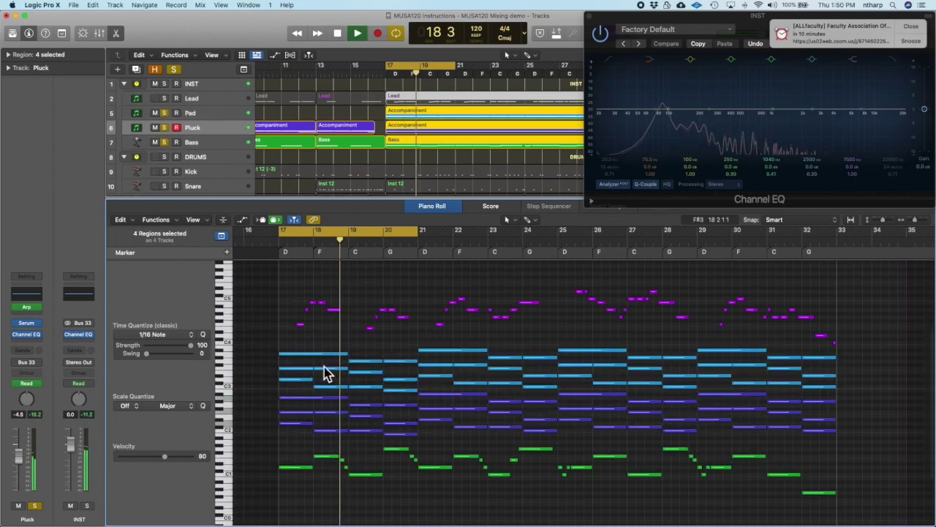
key("Return")
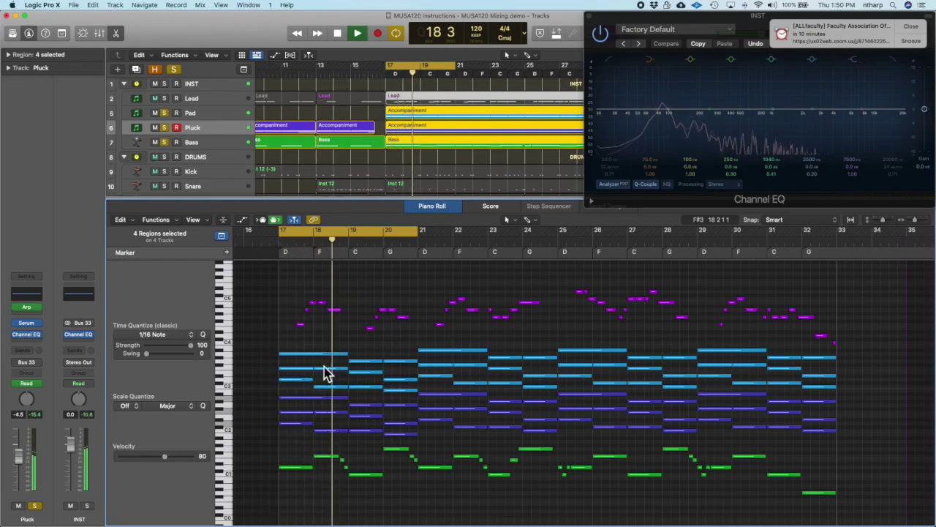
left_click(164, 98)
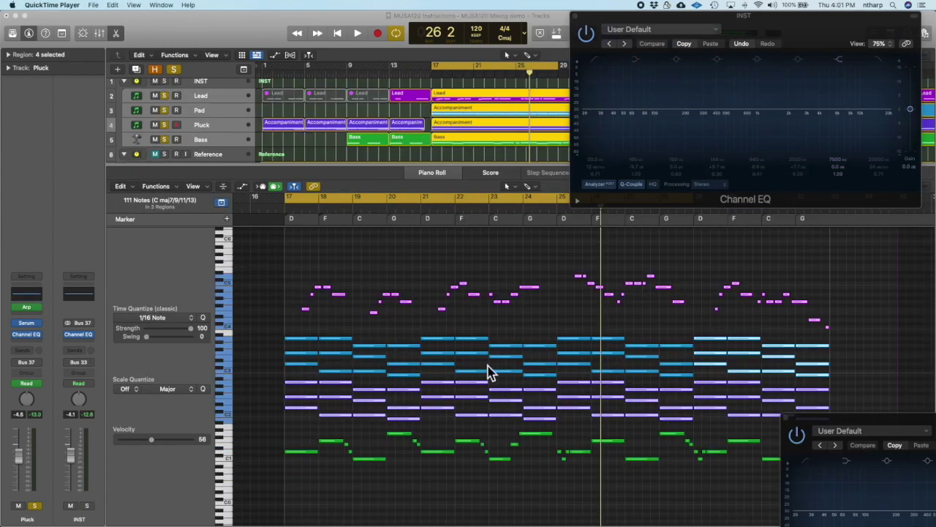
Stack the Reference EQ window beneath the INST EQ window and play the cycle to compare their curves
left_click(769, 31)
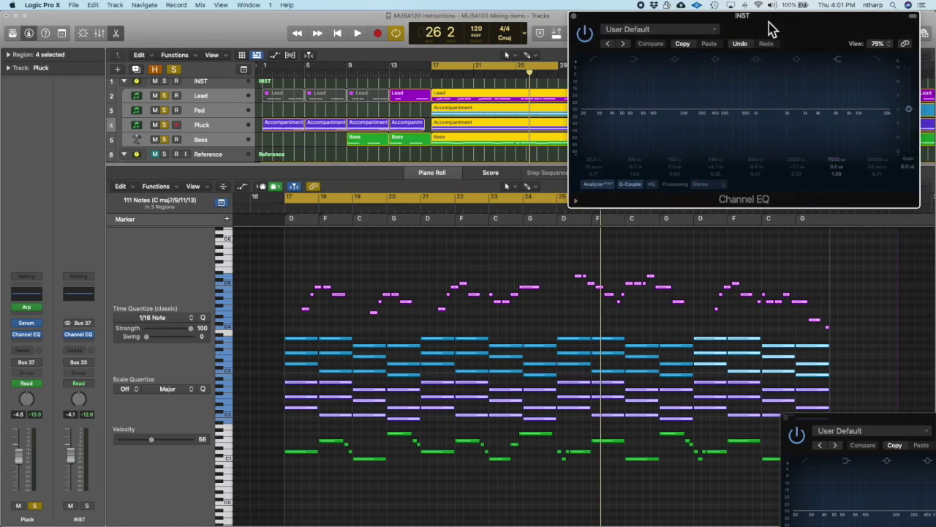
key("space")
left_click_drag(880, 414, 688, 224)
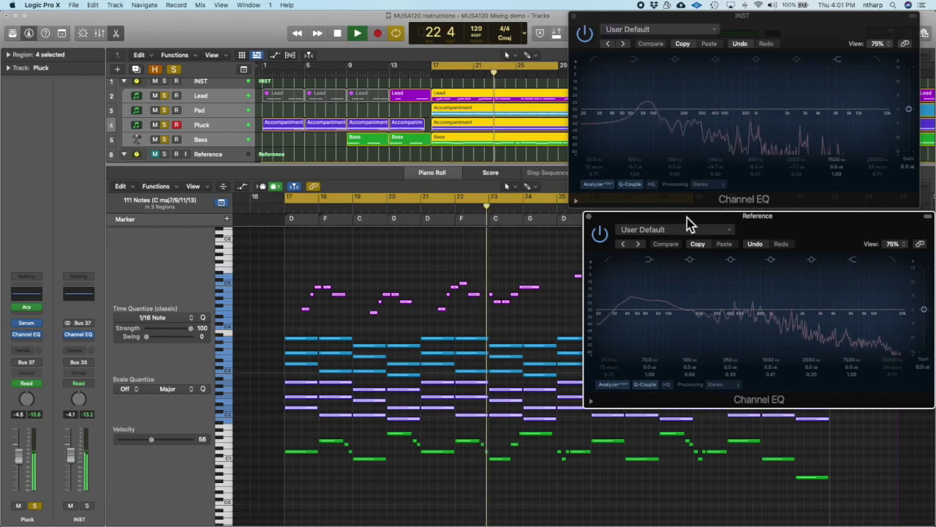
key("space")
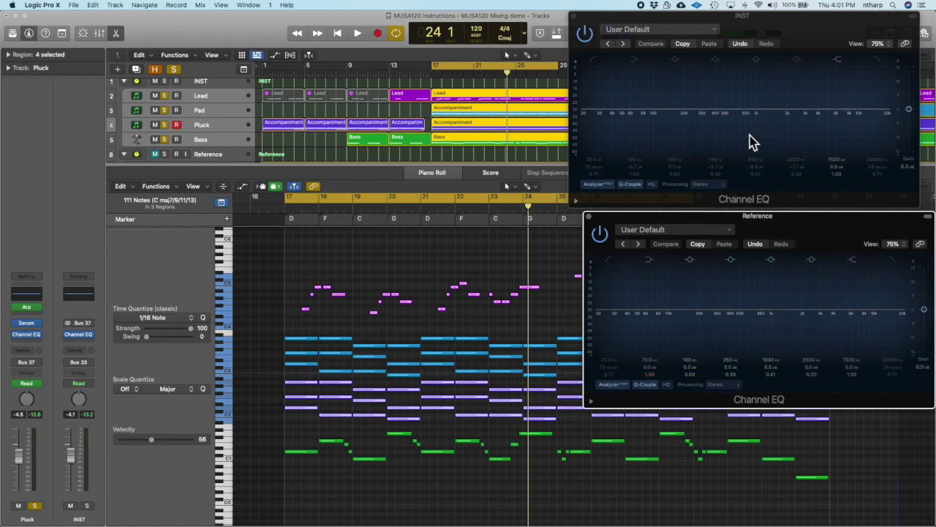
left_click(788, 34)
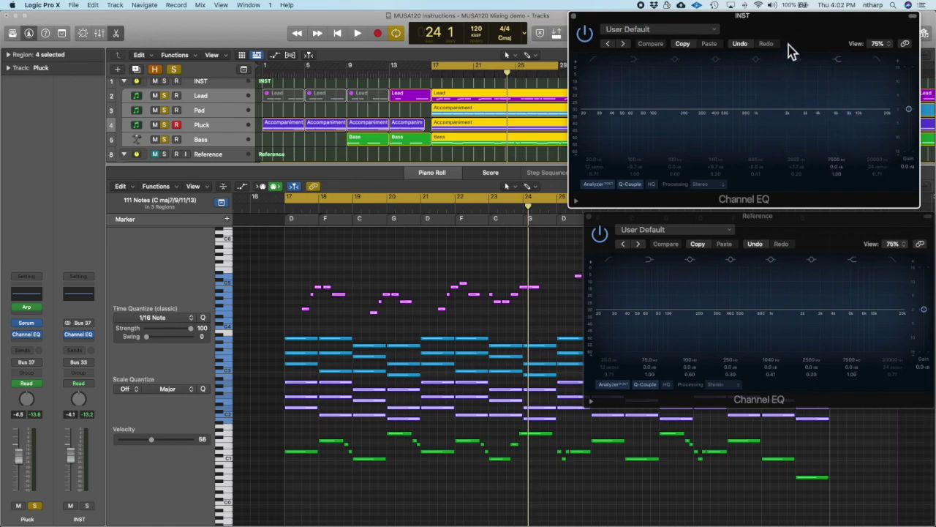
left_click_drag(799, 27, 814, 16)
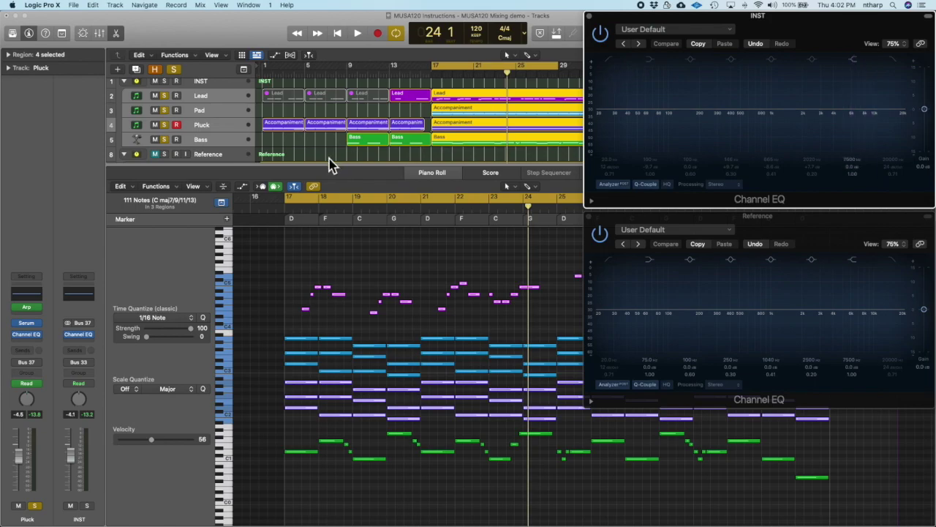
Open the Lead track's Serum instrument and play the cycle with only Lead soloed
left_click(254, 256)
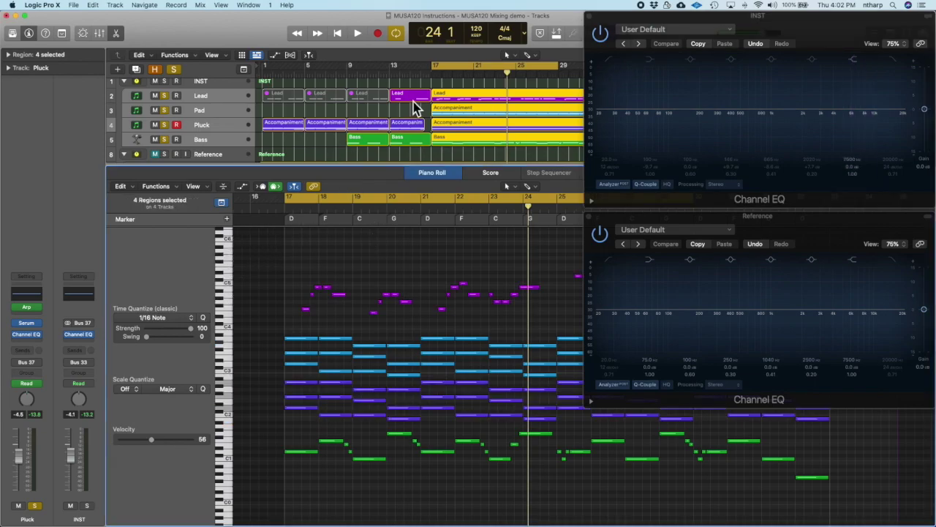
left_click(213, 96)
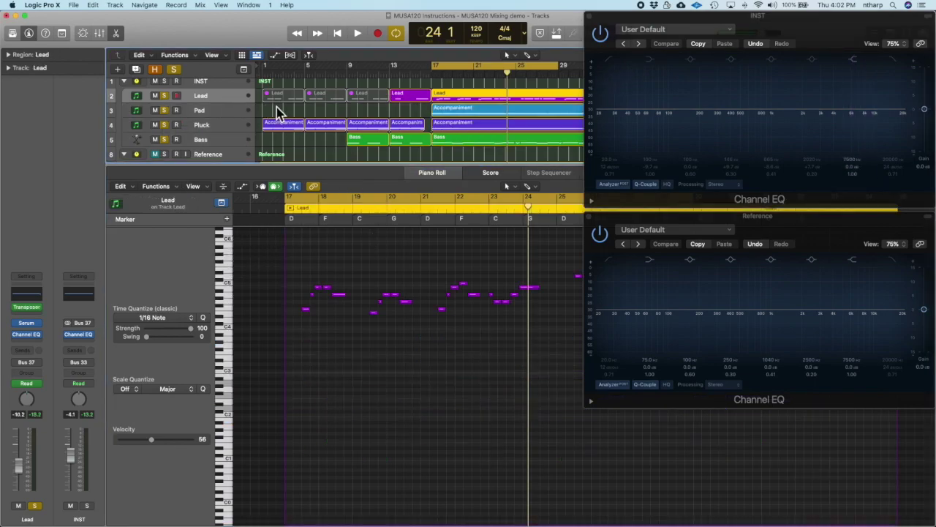
left_click(28, 324)
left_click_drag(505, 106, 478, 77)
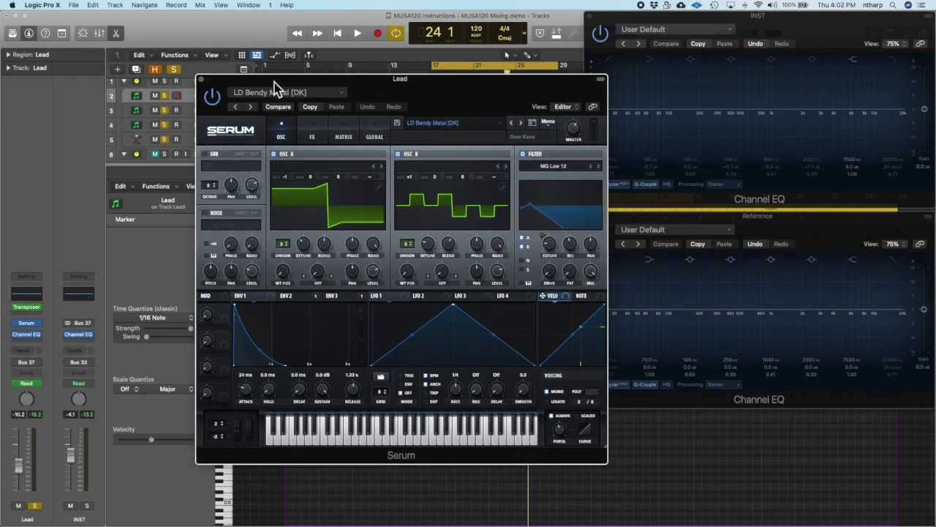
left_click(167, 117)
key("space")
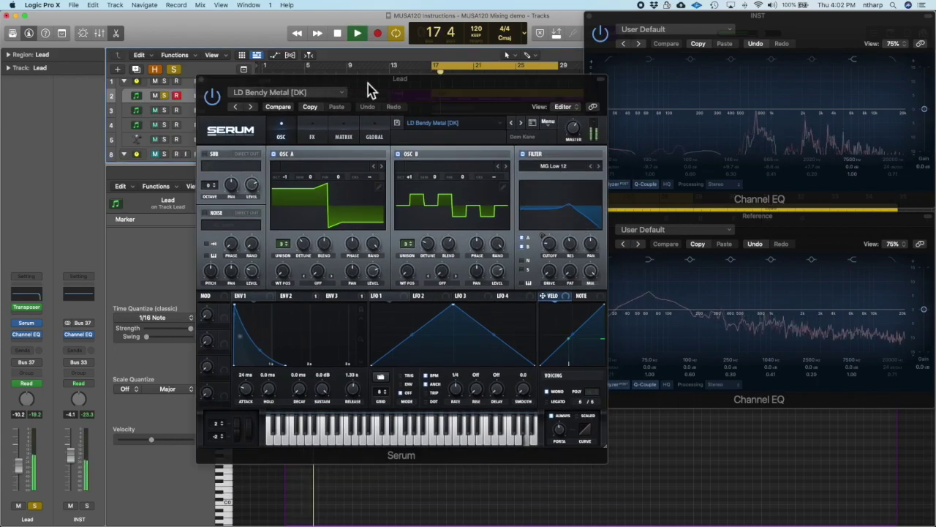
Change the Lead sound's filter type to MG Low 24 and adjust its cutoff while watching the INST EQ, then stop playback
left_click(576, 167)
left_click(577, 169)
mouse_move(574, 176)
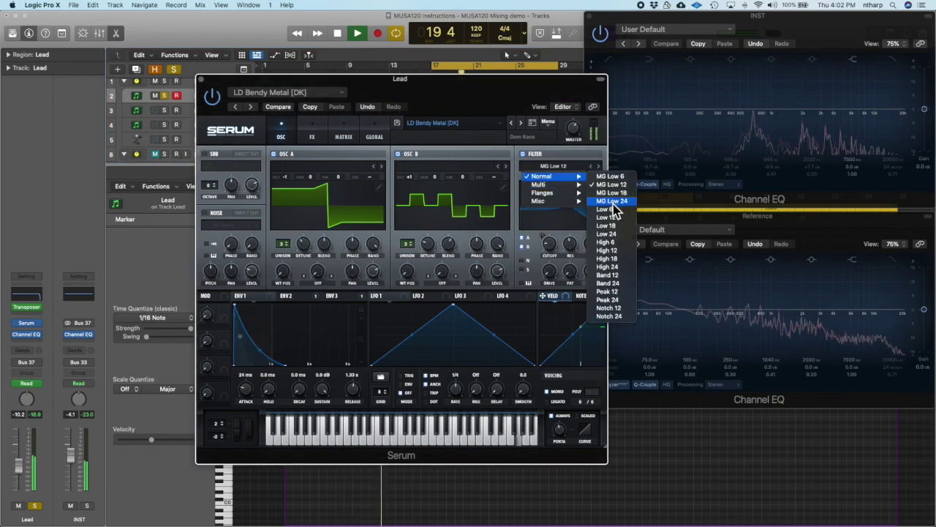
left_click(614, 210)
left_click_drag(548, 249, 550, 250)
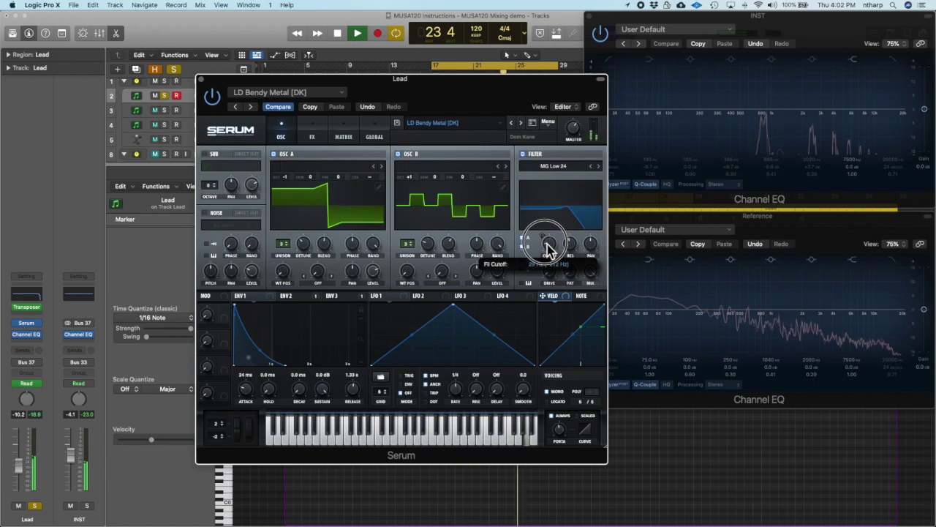
left_click_drag(549, 248, 550, 244)
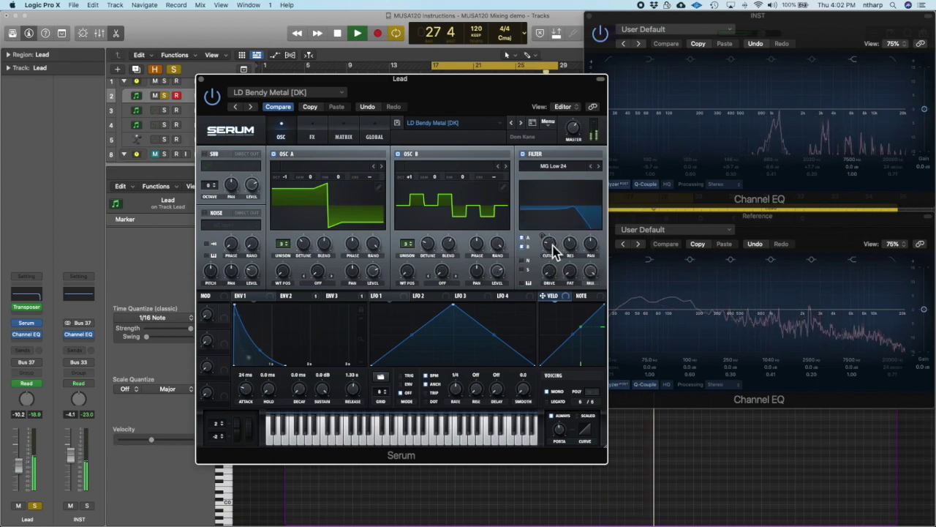
left_click_drag(553, 247, 550, 245)
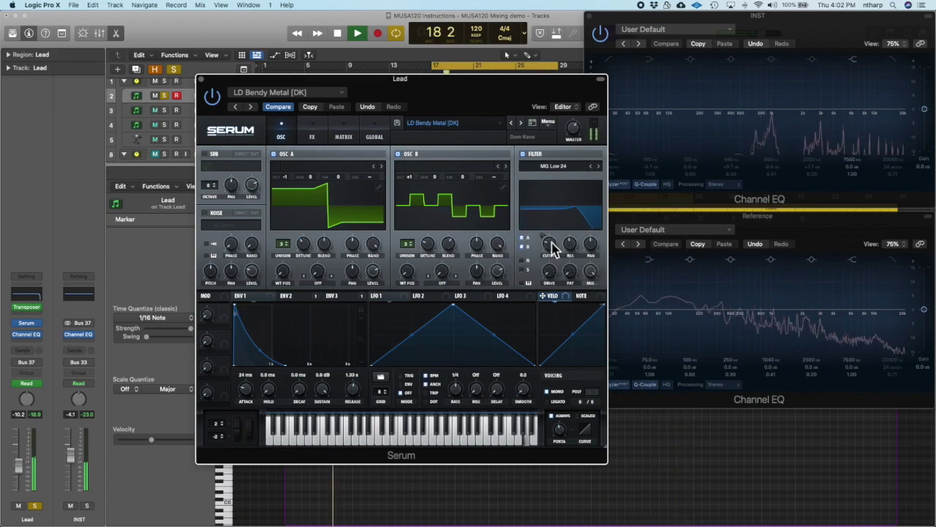
key("space")
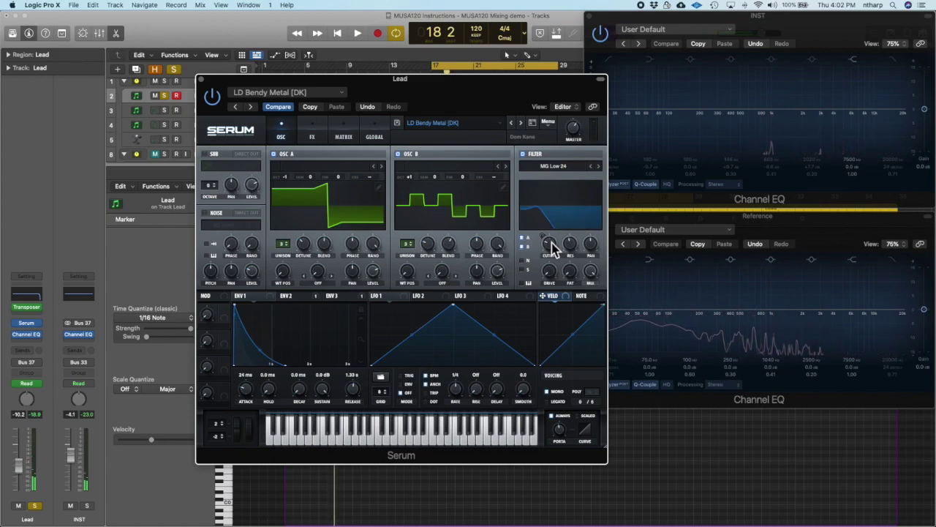
Replay the start of the cycle to examine the Lead's EQ curve and move the Serum window clear of the track list
key("space")
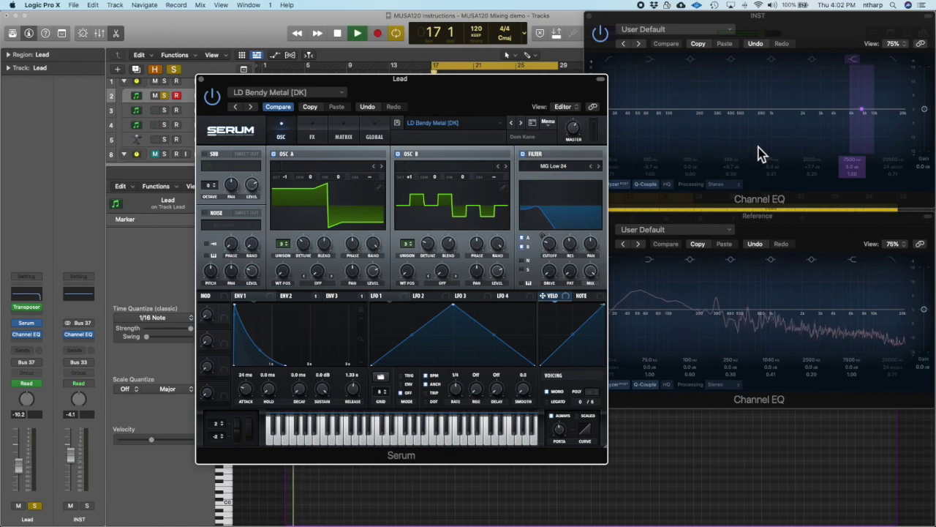
key("space")
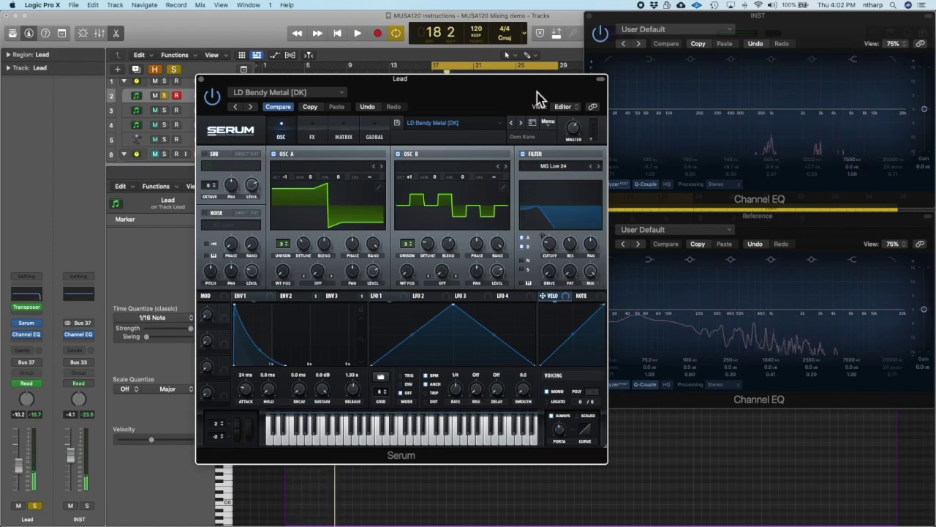
left_click_drag(536, 95, 609, 129)
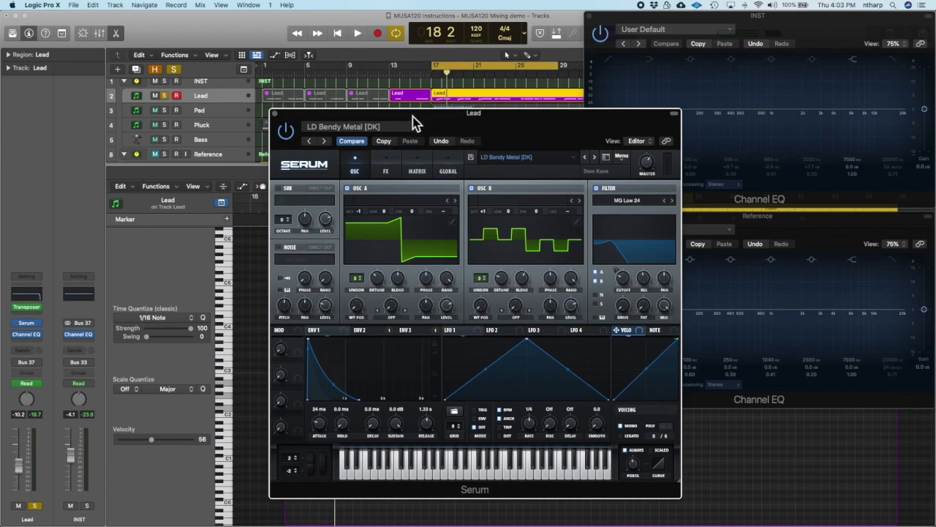
Close the Lead's Serum window, transpose all of the Lead region's notes down an octave and play them against the INST EQ
left_click_drag(447, 126, 454, 89)
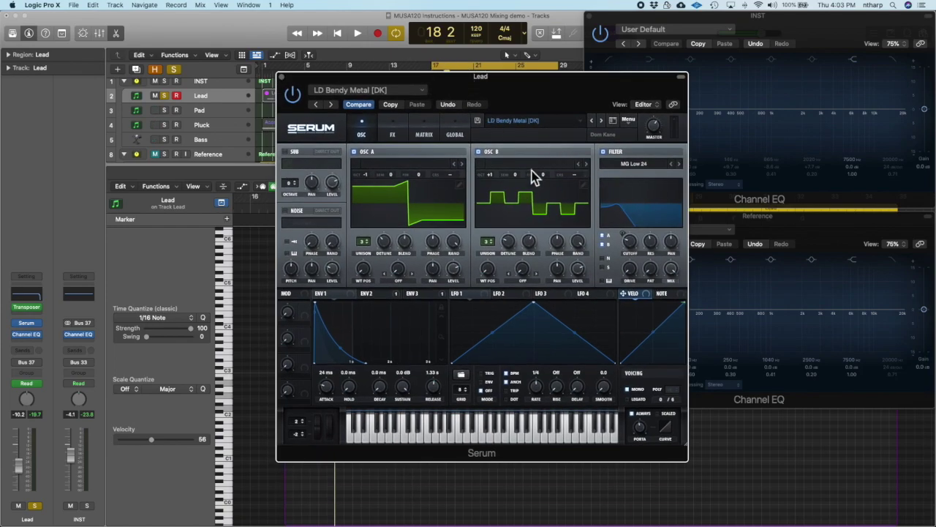
left_click(281, 77)
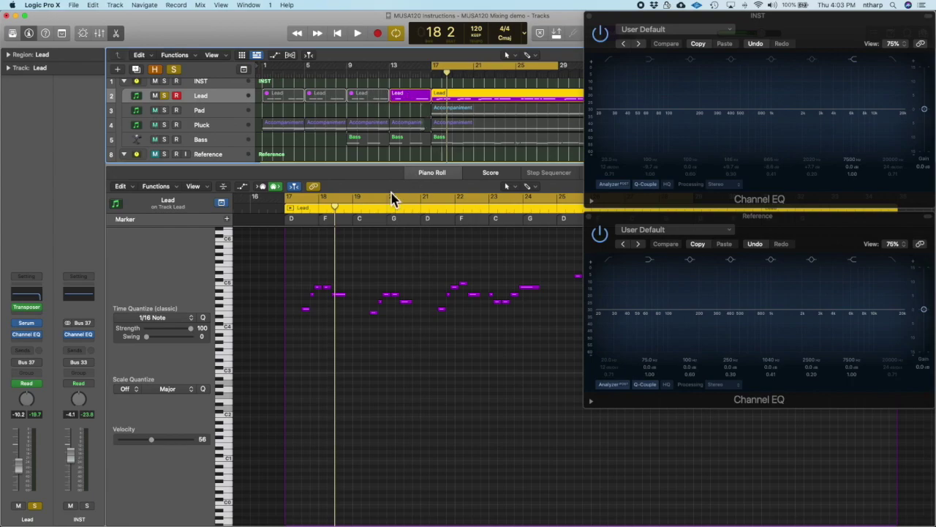
left_click(364, 268)
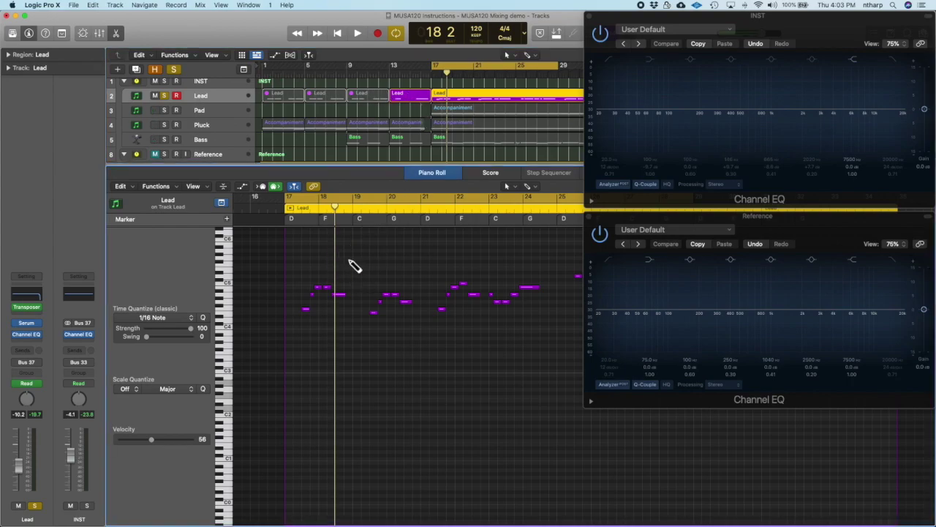
key("super+a")
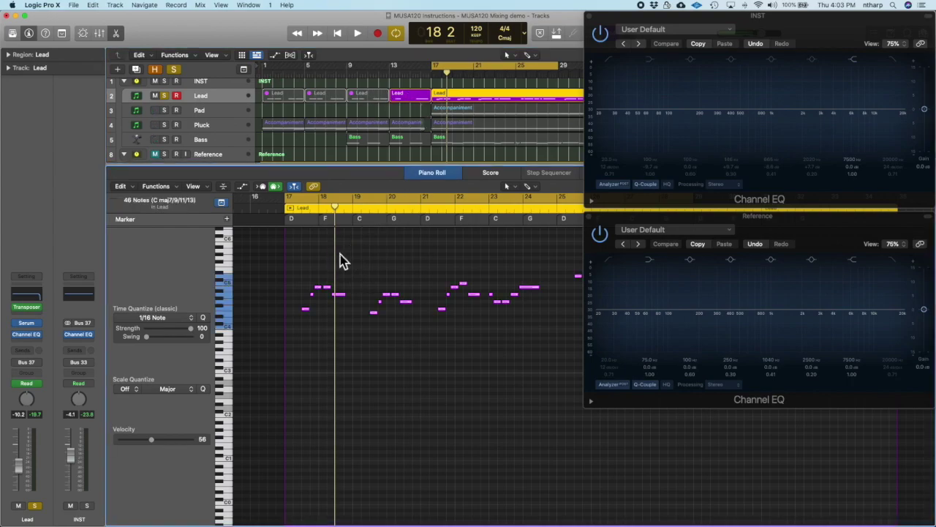
key("alt+shift+Down")
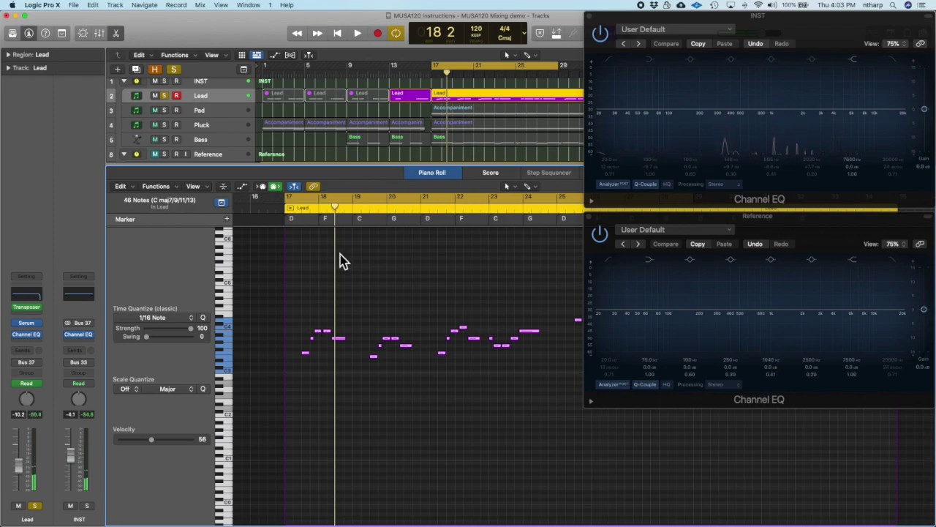
key("space")
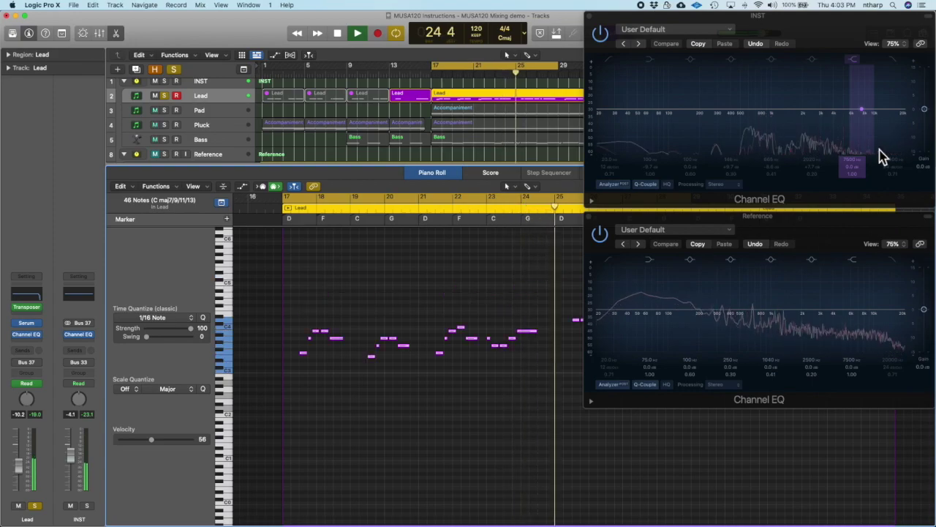
key("space")
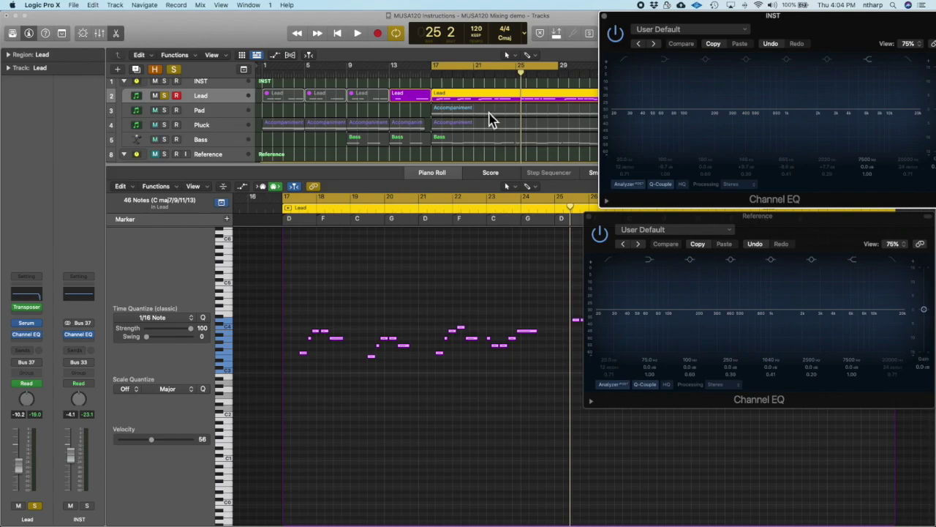
Solo Pad, Pluck and Bass with the Lead and show all four regions' notes together, moving the Reference EQ window aside
left_click_drag(165, 111, 176, 141)
left_click_drag(493, 158, 487, 95)
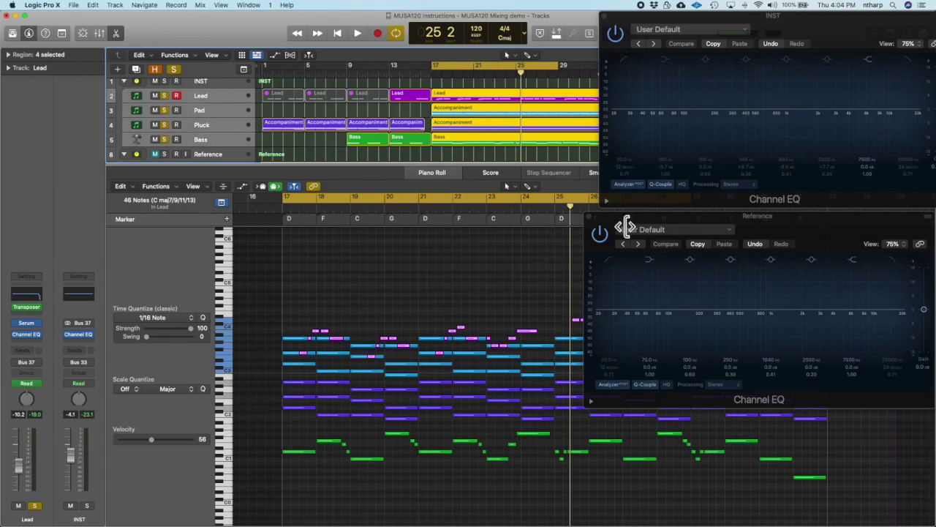
left_click_drag(637, 226, 761, 228)
scroll(483, 306, "right", 2)
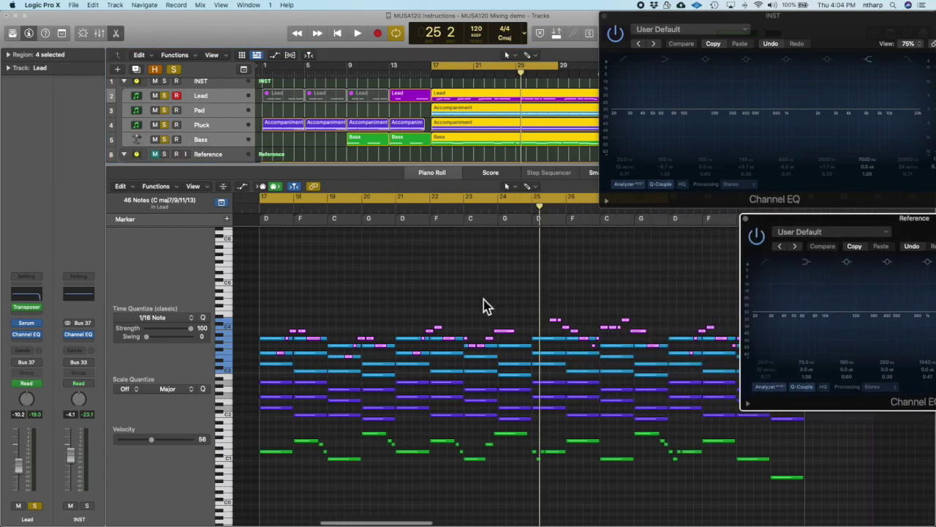
Play the start of the cycle with all four tracks and shift the INST EQ window fully into view
key("space")
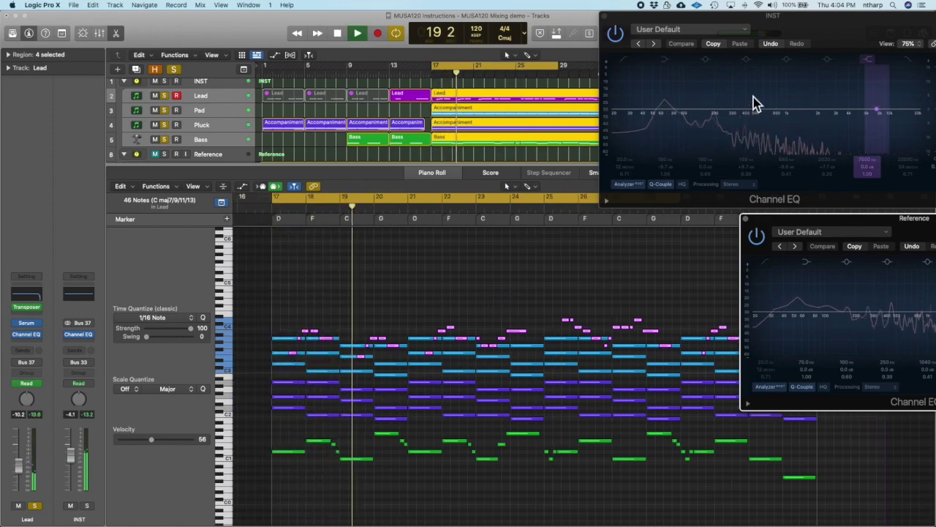
left_click_drag(795, 33, 777, 29)
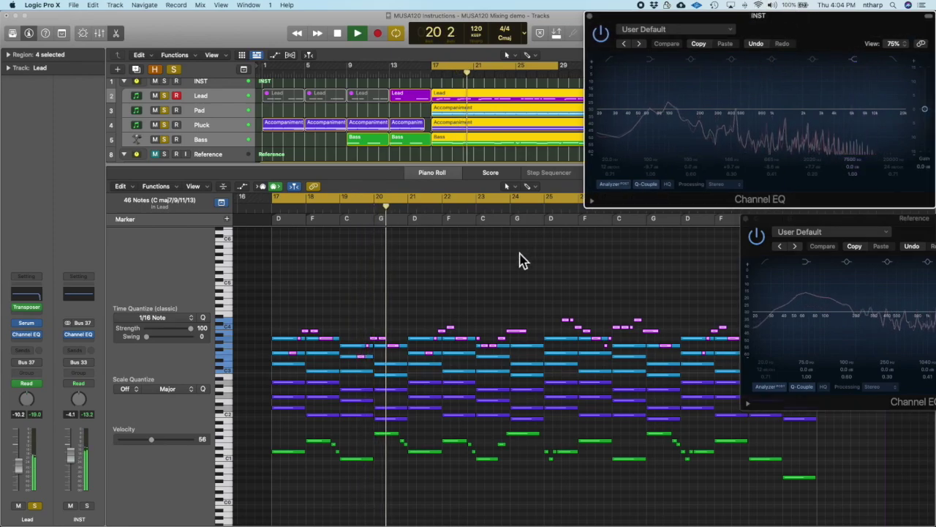
key("space")
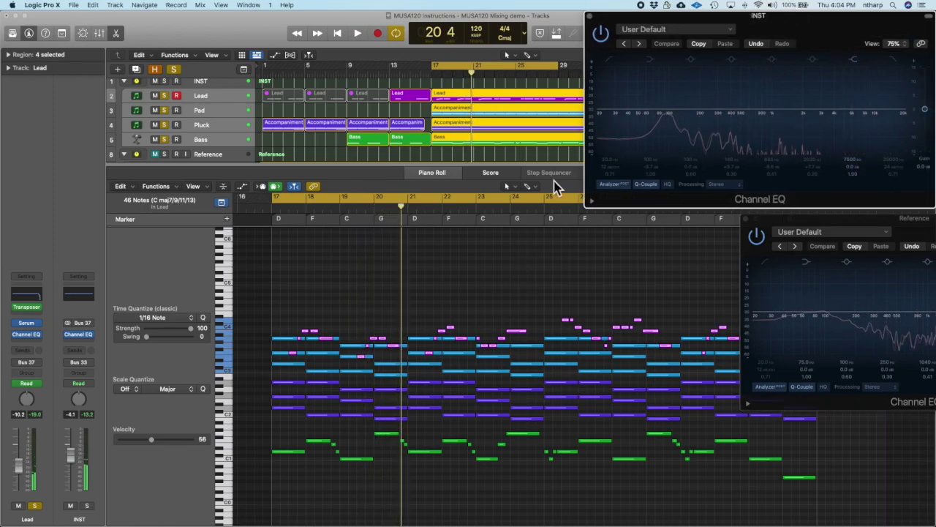
Open the Pad track's Channel EQ and try a cut of about 12.7 dB around 414 Hz during playback
left_click(320, 114)
left_click(201, 111)
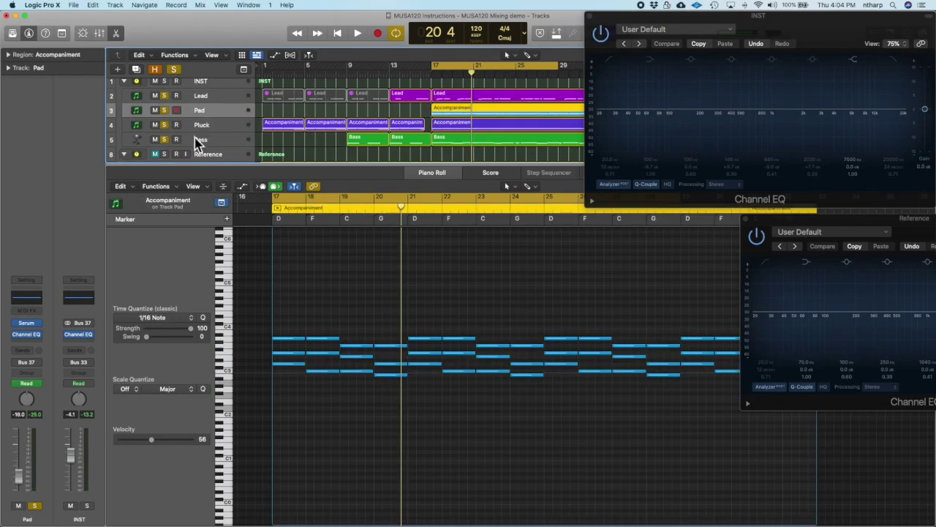
left_click(28, 335)
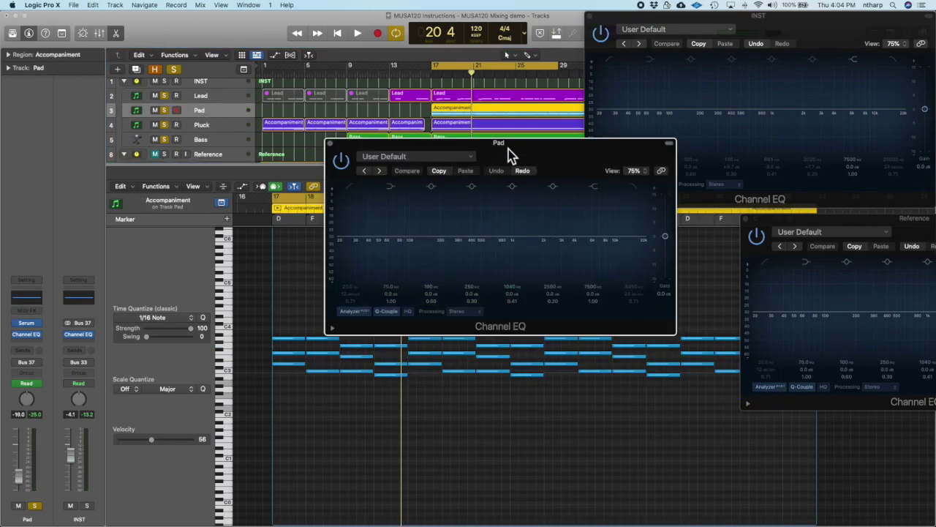
key("space")
left_click_drag(460, 230, 484, 291)
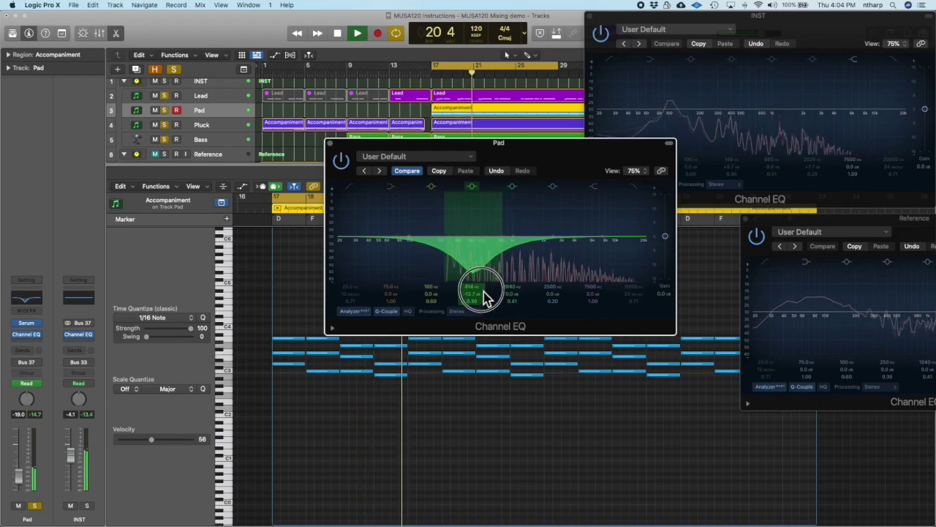
key("space")
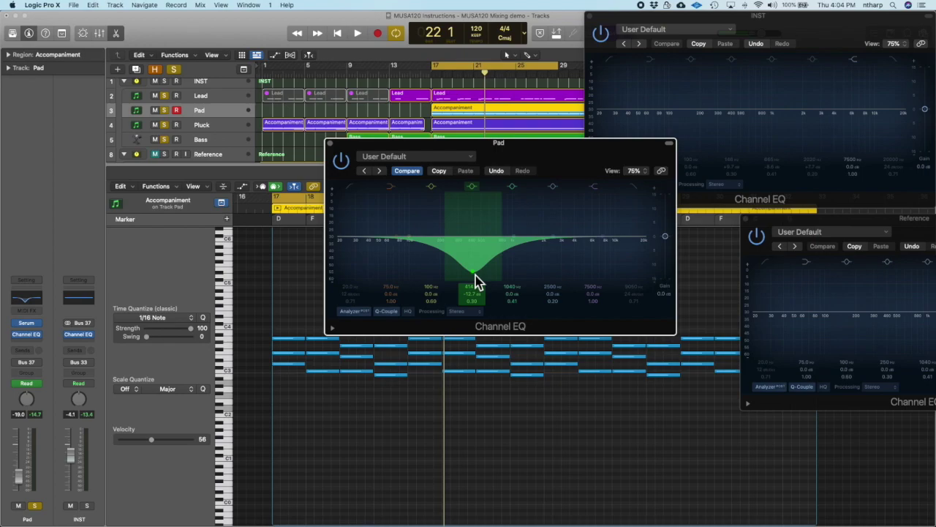
Try a shallower Pad cut near 400 Hz with a broad boost around 2 kHz, switch both bands off and close the EQ
left_click_drag(476, 280, 471, 251)
left_click_drag(545, 241, 529, 226)
mouse_move(475, 252)
left_mouse_down()
mouse_move(493, 276)
mouse_move(480, 258)
left_mouse_up()
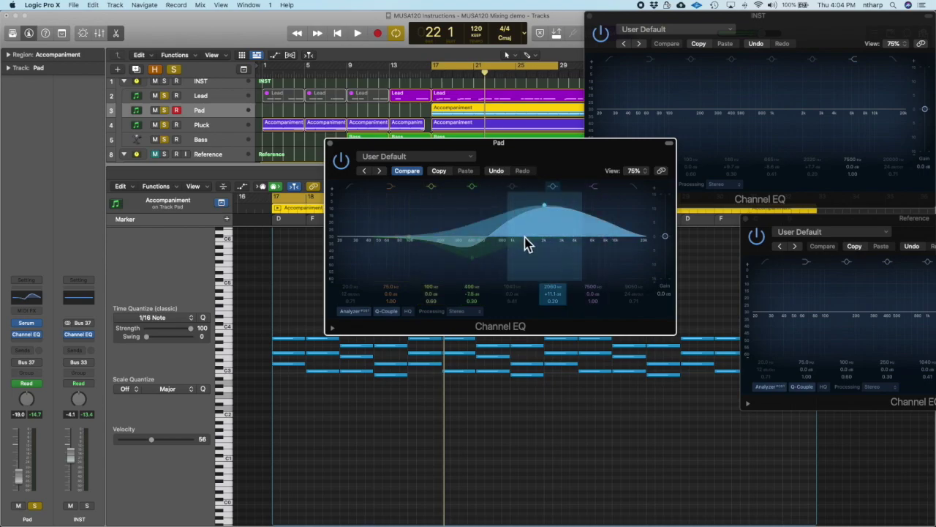
left_click(553, 188)
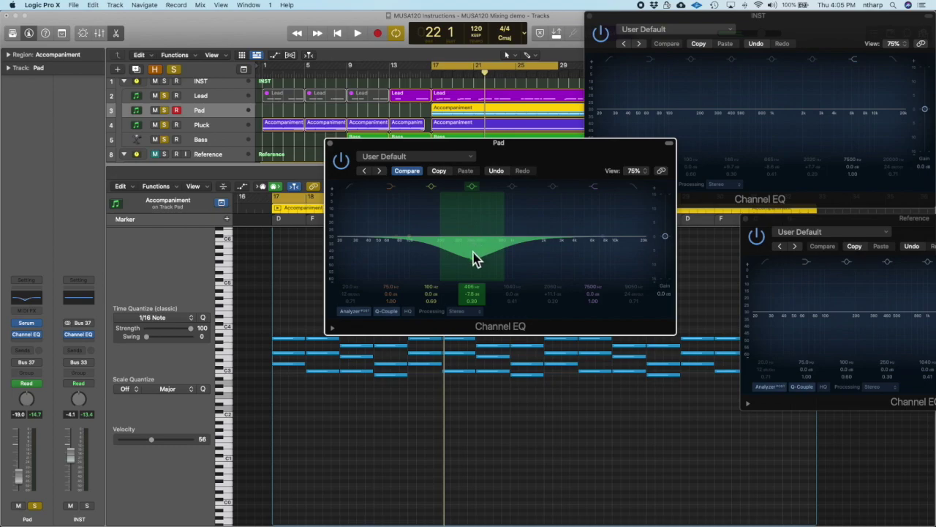
left_click_drag(477, 272, 473, 239)
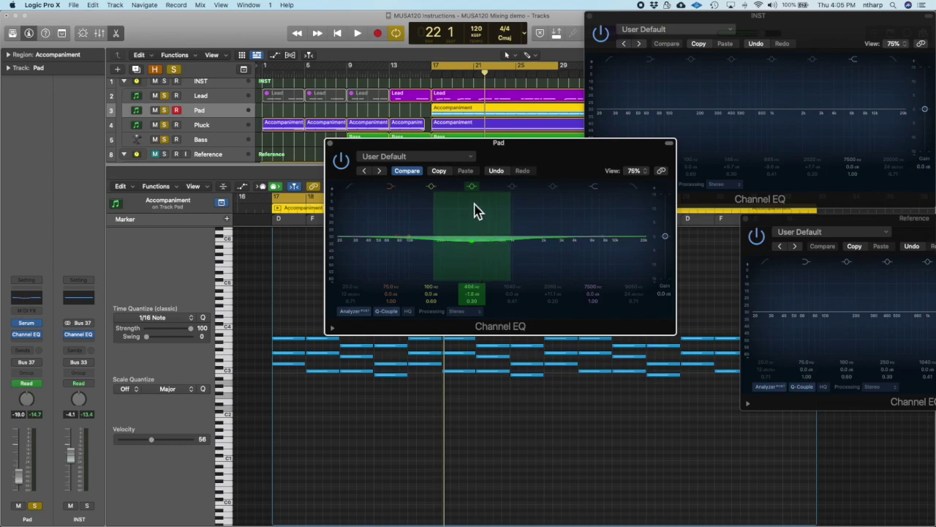
left_click(474, 189)
left_click(329, 143)
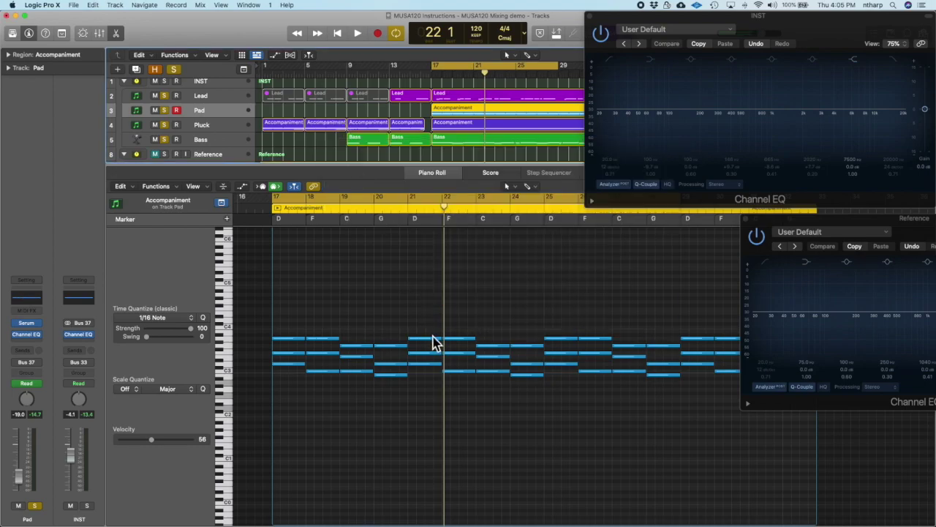
Show the Lead, Pad and Pluck regions together and transpose the Pad's upper chord notes up an octave
left_click(461, 91, "shift")
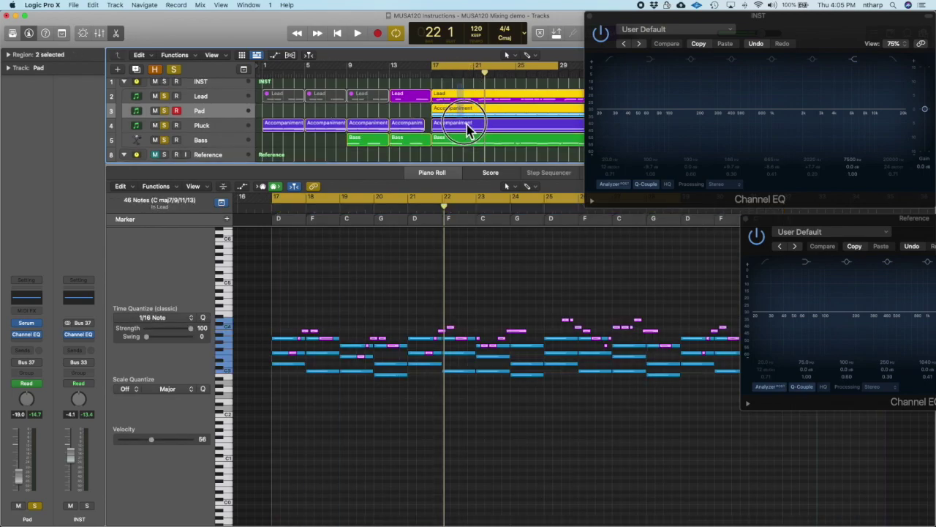
left_click(471, 125, "shift")
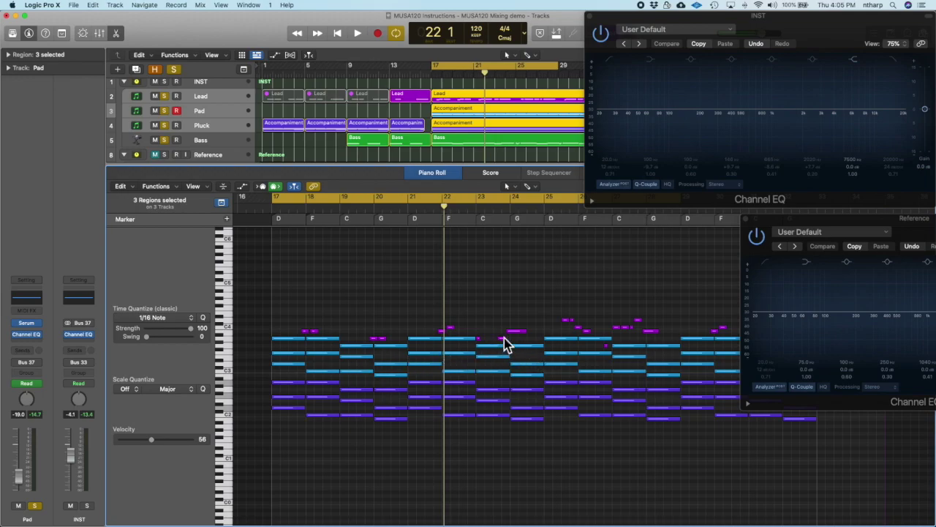
left_click(460, 277)
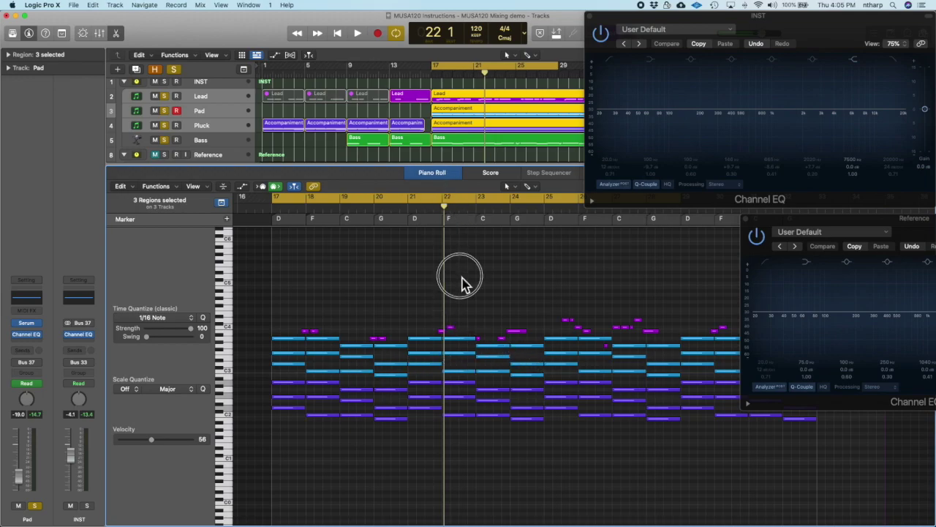
left_click(462, 340)
left_click_drag(283, 326, 764, 361)
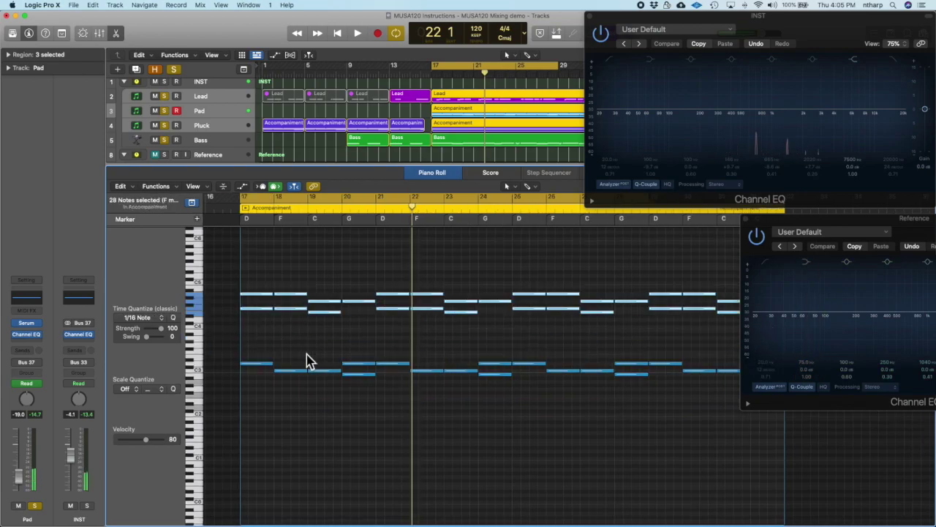
Raise the middle note of each G chord in the Pad part by an octave through the end of the region
left_click_drag(358, 351, 684, 365)
scroll(622, 358, "right", 5)
left_click(629, 365)
key("alt+shift+Up")
left_click(620, 338)
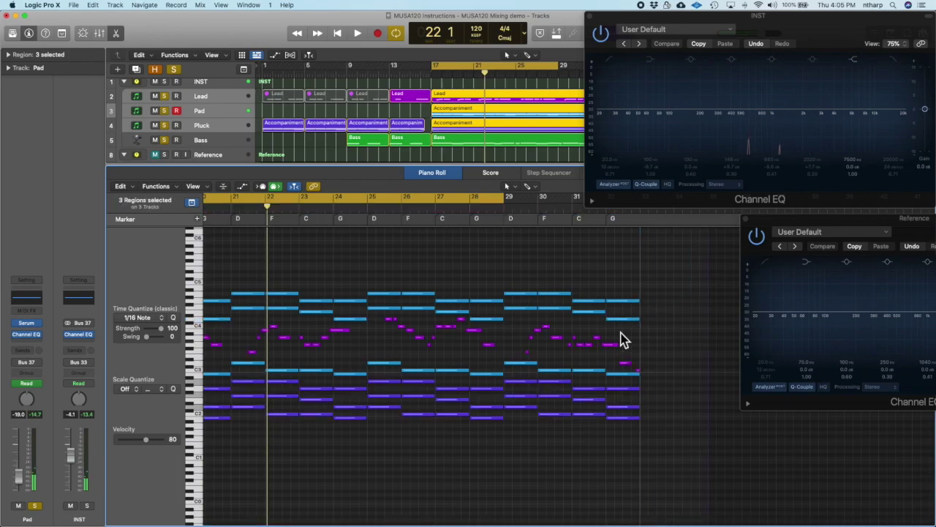
scroll(621, 339, "left", 10)
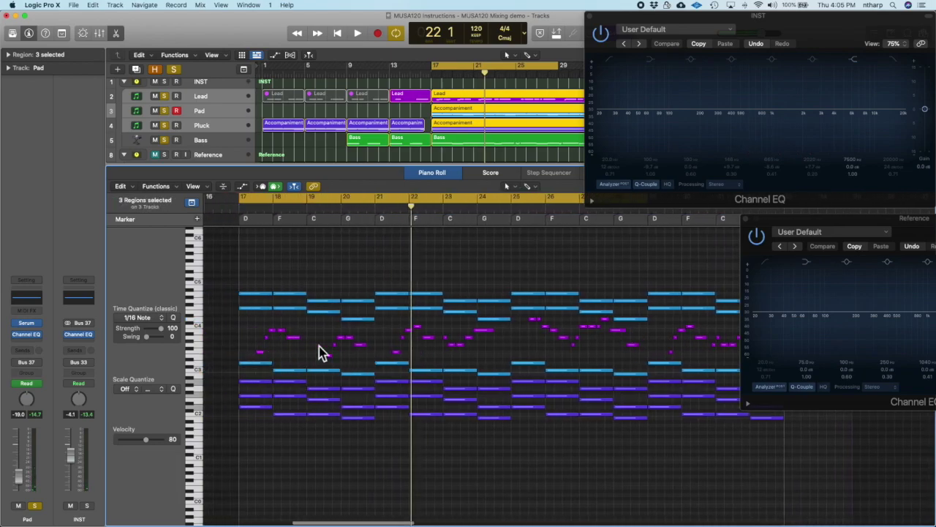
Move the Reference EQ window clear of the notes and lower the Pad's middle notes in bars 27 and 28 by an octave
left_click_drag(799, 232, 849, 229)
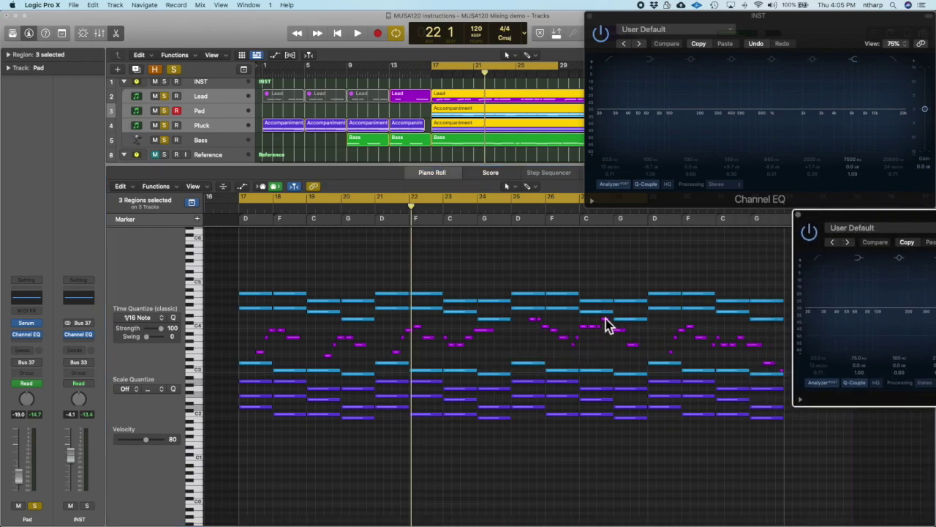
left_click_drag(613, 339, 609, 314)
left_click(601, 350)
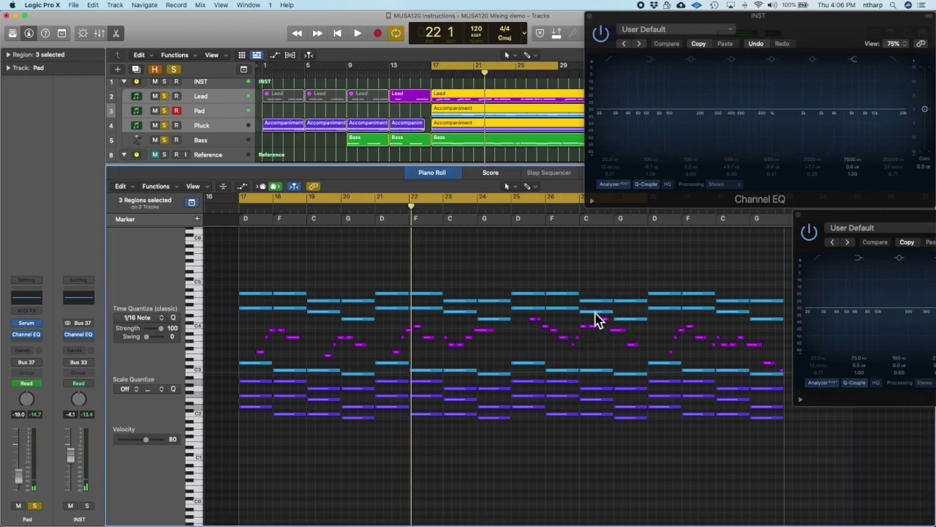
left_click(596, 313)
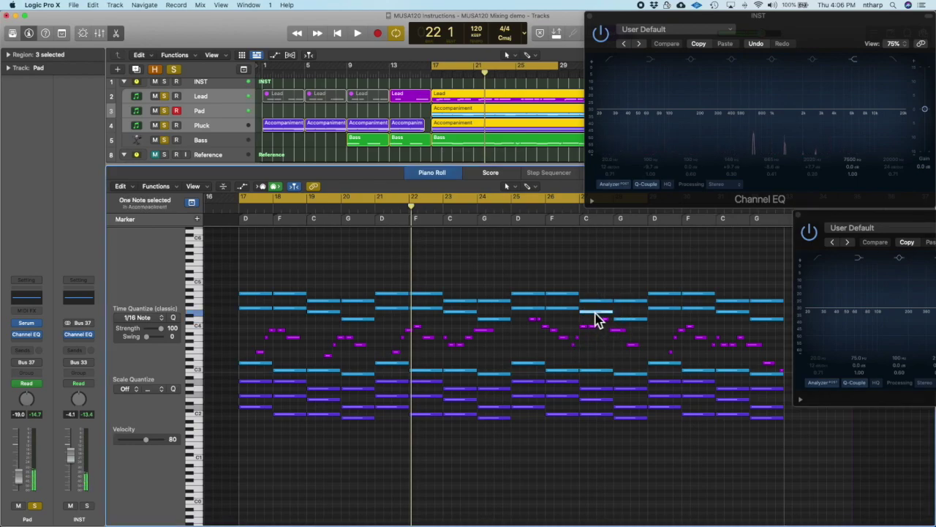
key("alt+shift+Down")
left_click(627, 320)
key("alt+shift+Down")
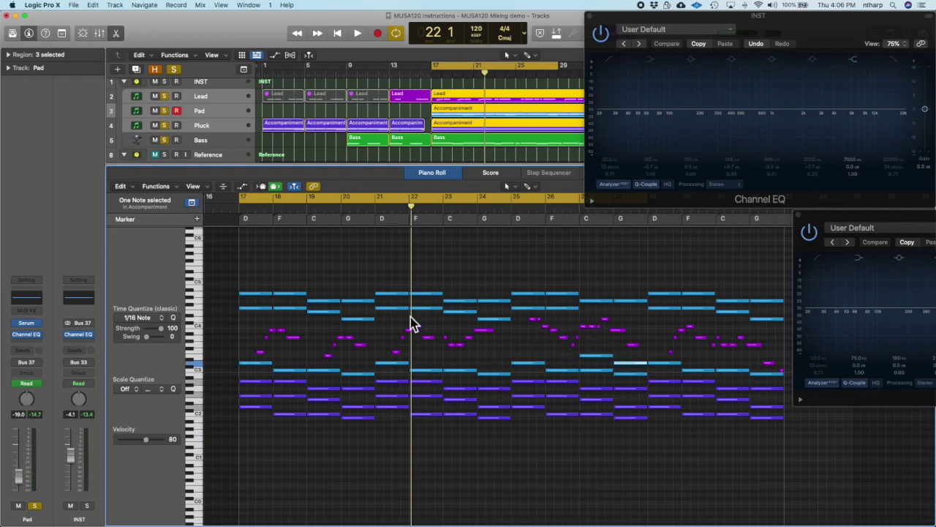
Play the start of the cycle with the revoiced Pad and compare the INST and Reference EQ curves
mouse_move(403, 313)
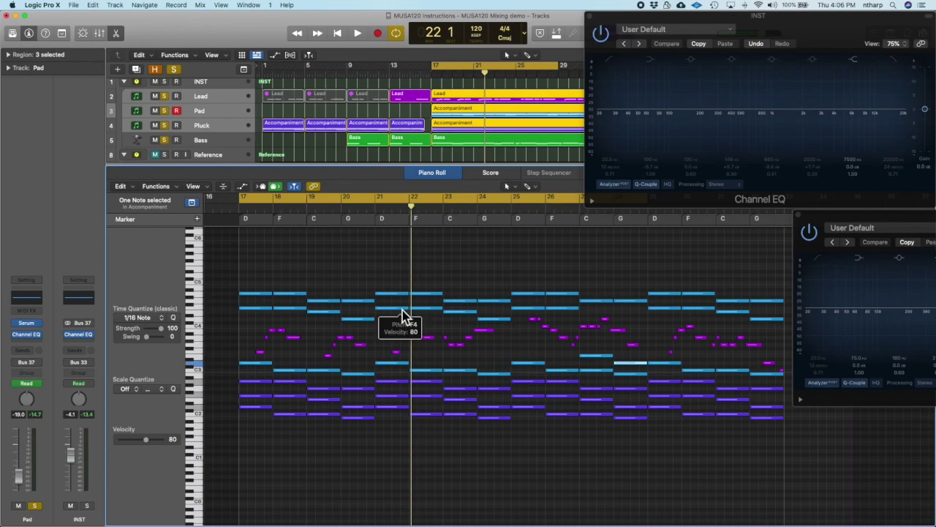
key("space")
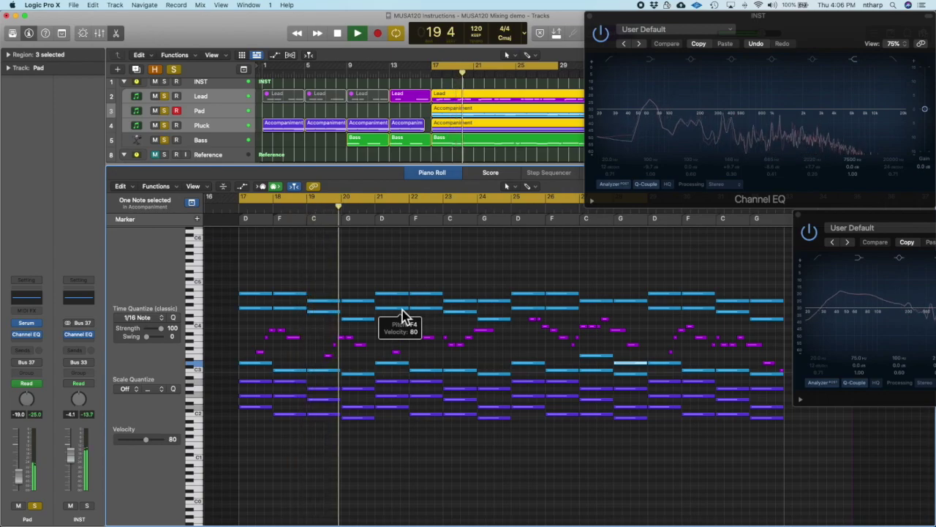
key("space")
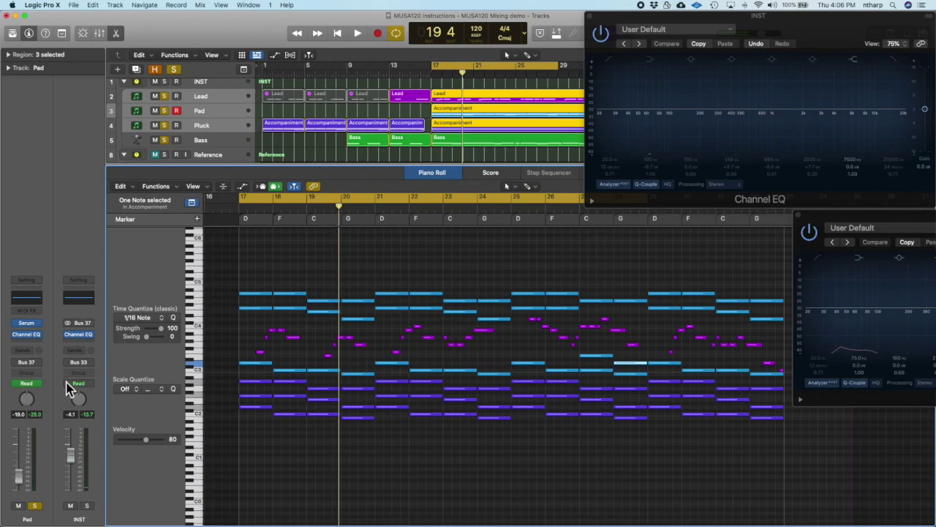
Play the cycle with only the Pad soloed and show its region's notes while watching the INST EQ
left_click(204, 112)
key("space")
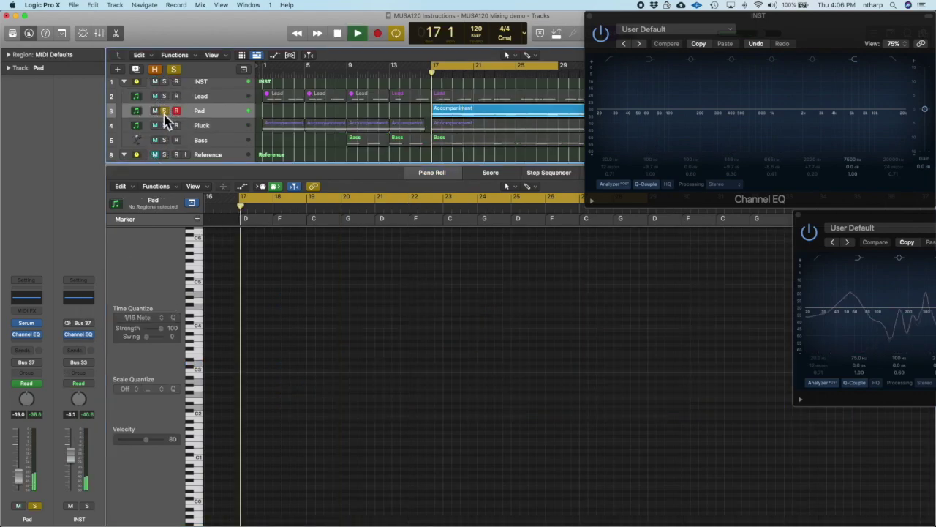
left_click(441, 114)
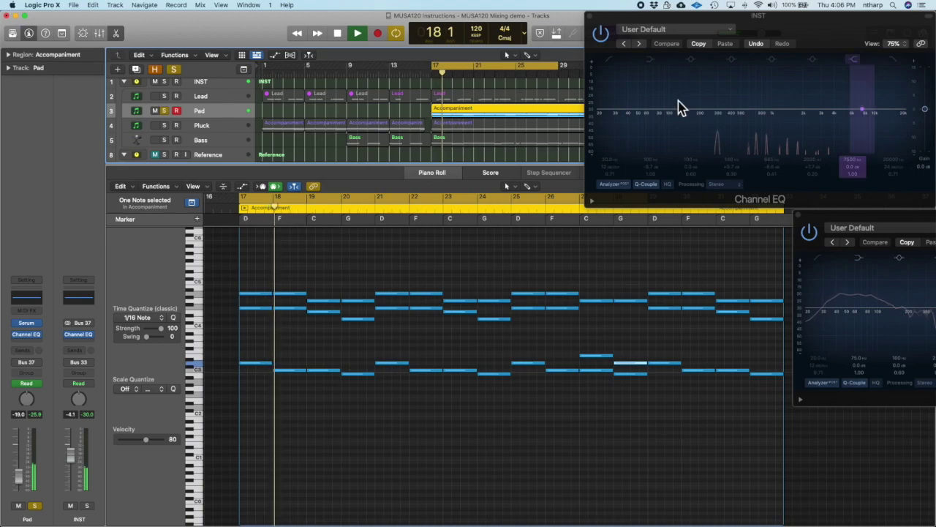
Shift the INST EQ window off the arrangement's edge and check its curve with the Lead soloed and with only the Pluck soloed
left_click_drag(723, 25, 664, 24)
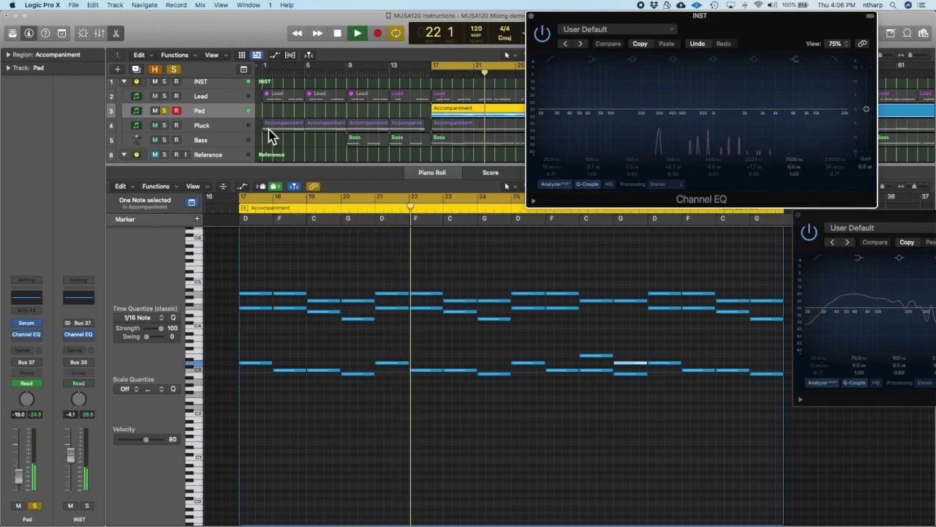
left_click(166, 111)
left_click(165, 96)
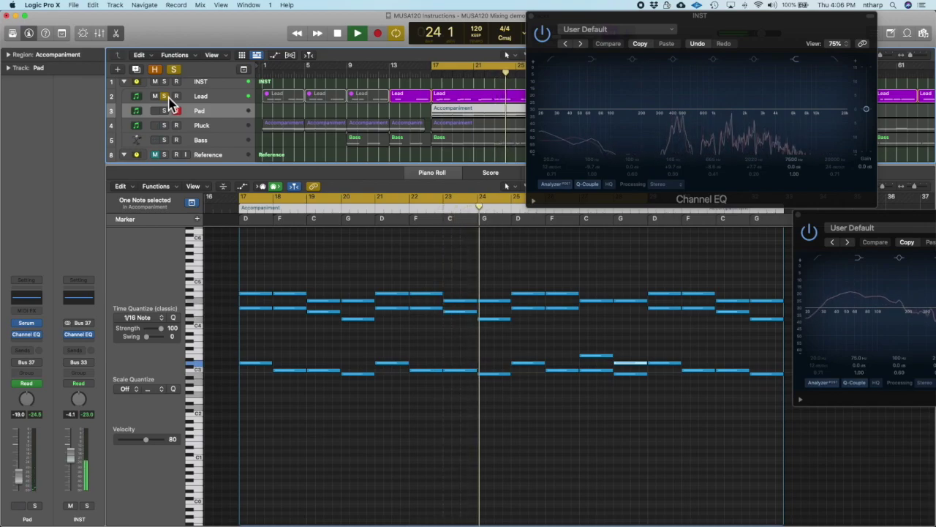
left_click(165, 125)
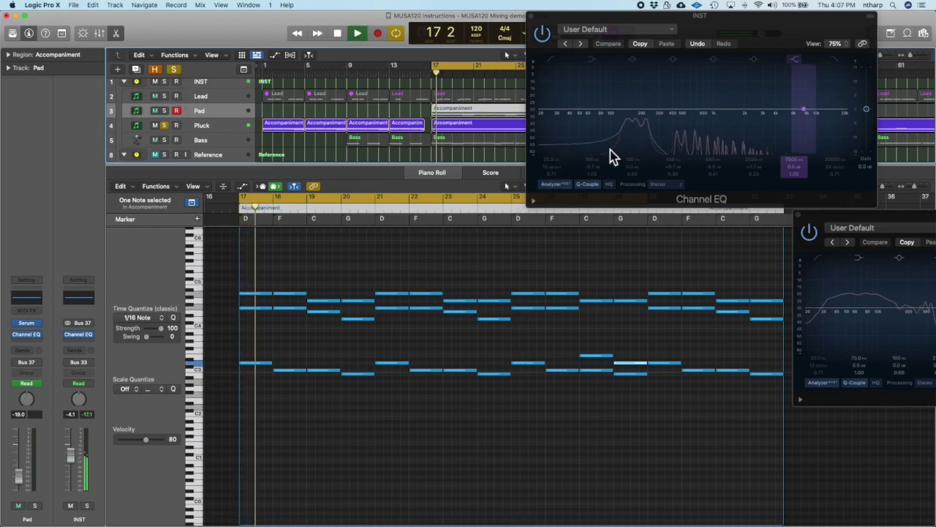
Add the Pad, Lead and Bass to the soloed Pluck one by one during playback while watching the INST EQ
left_click(164, 110)
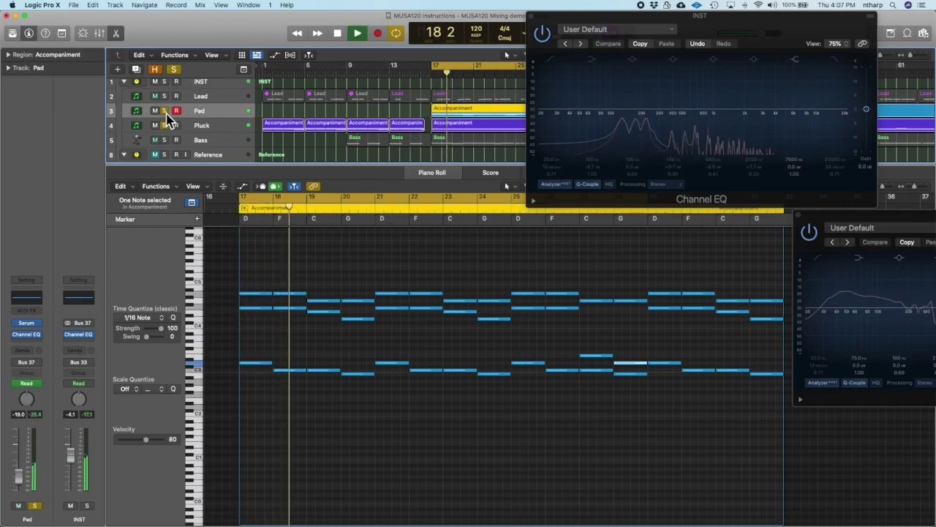
left_click(165, 98)
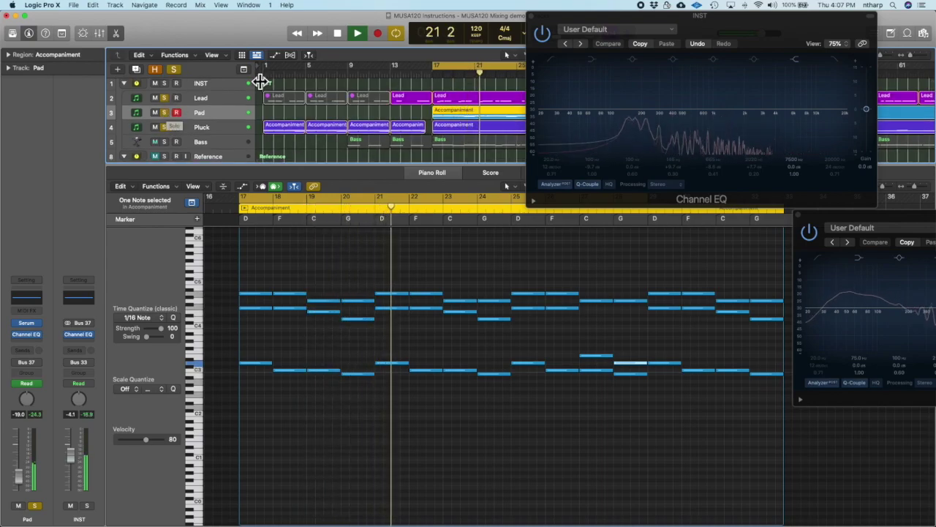
left_click(166, 143)
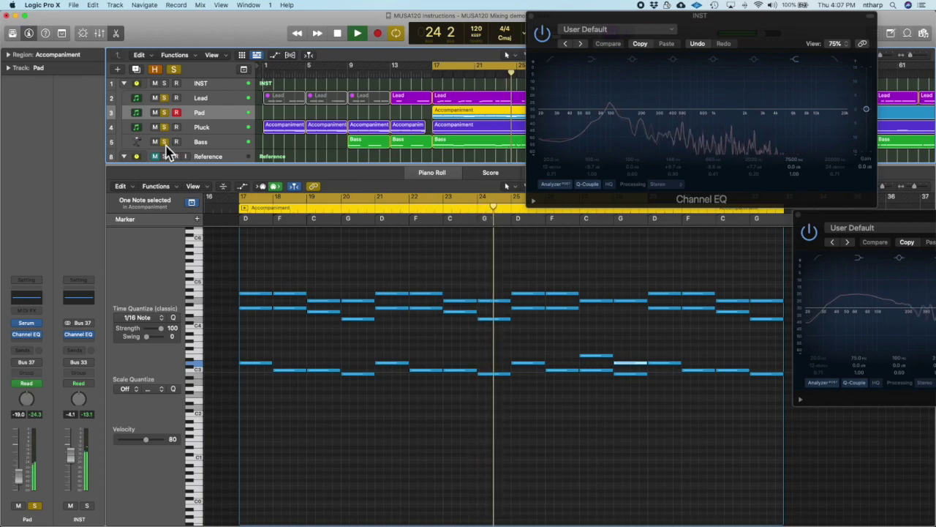
key("space")
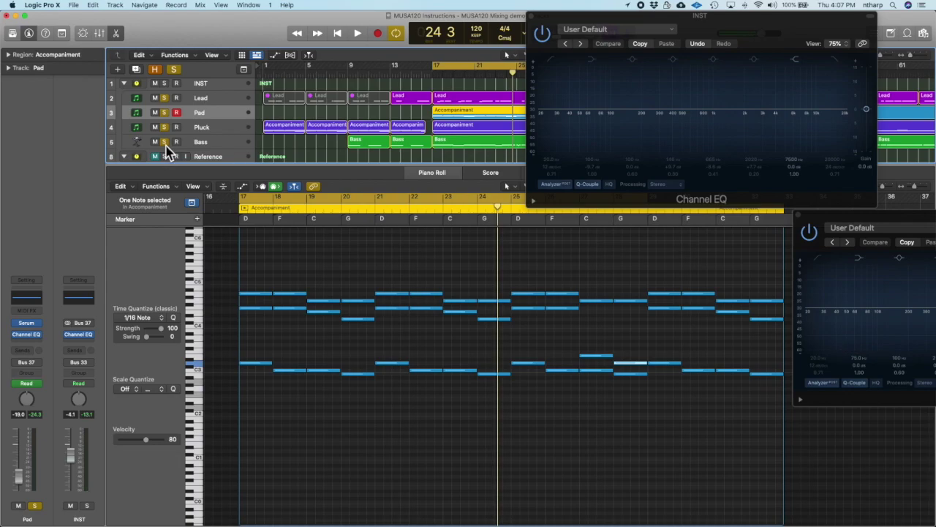
Play short passages from bar 17 with all four instruments soloed and compare the low end and mids in the INST and Reference EQs
key("space")
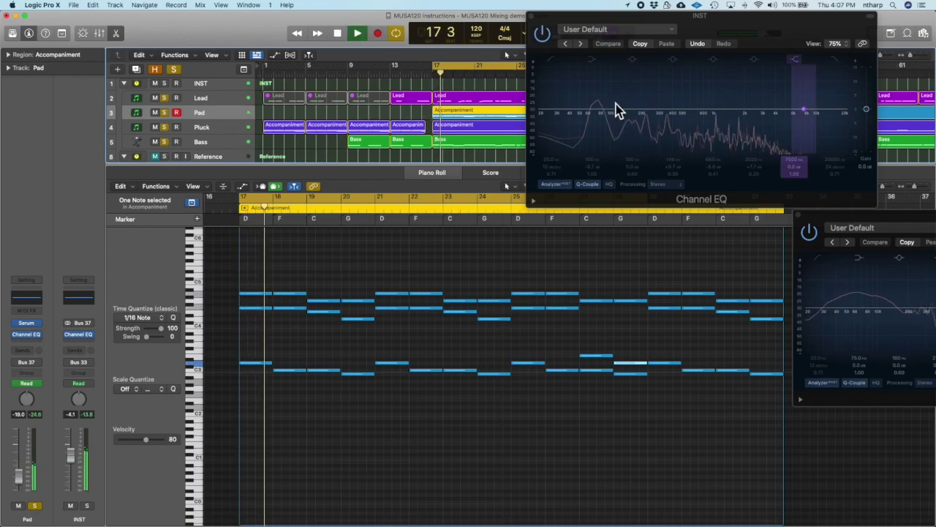
key("space")
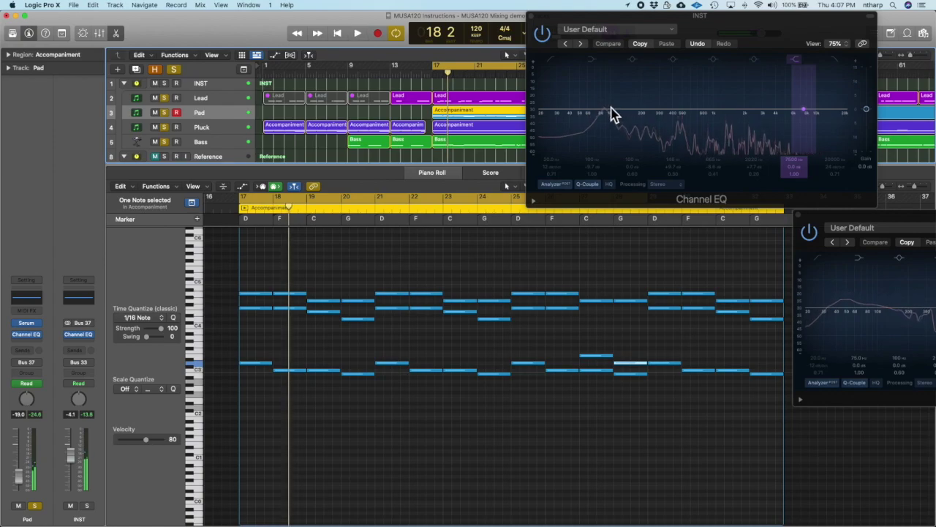
key("space")
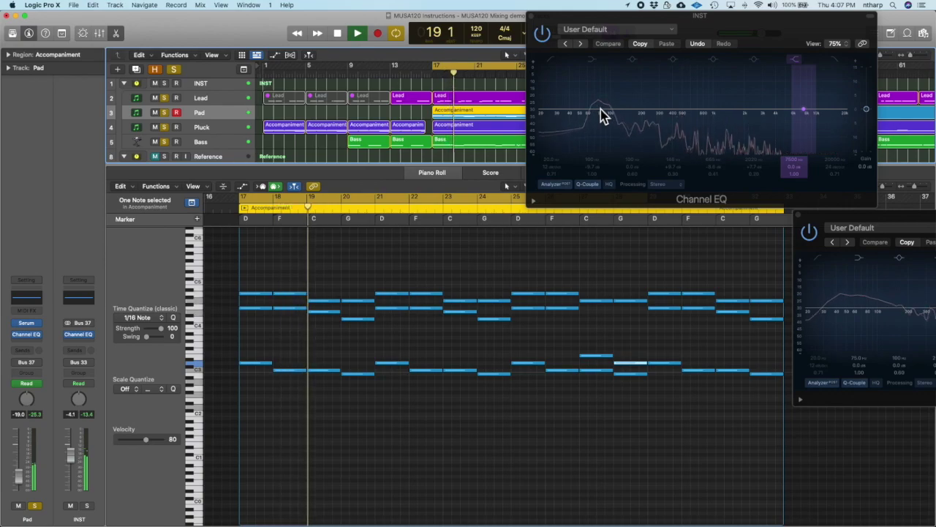
key("space")
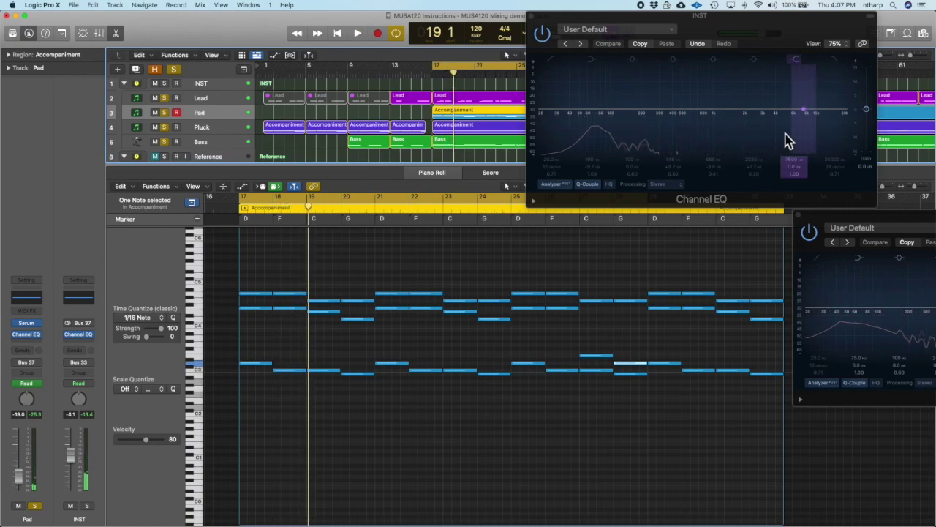
key("space")
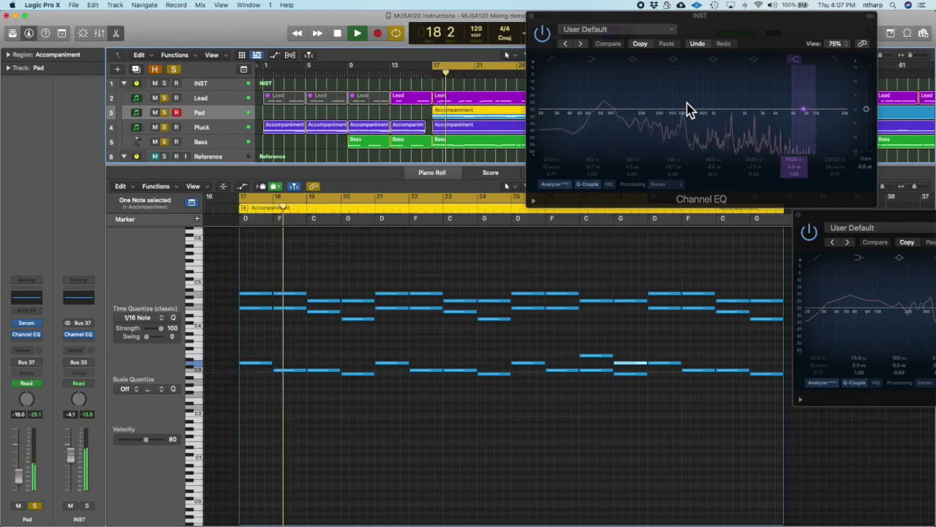
key("space")
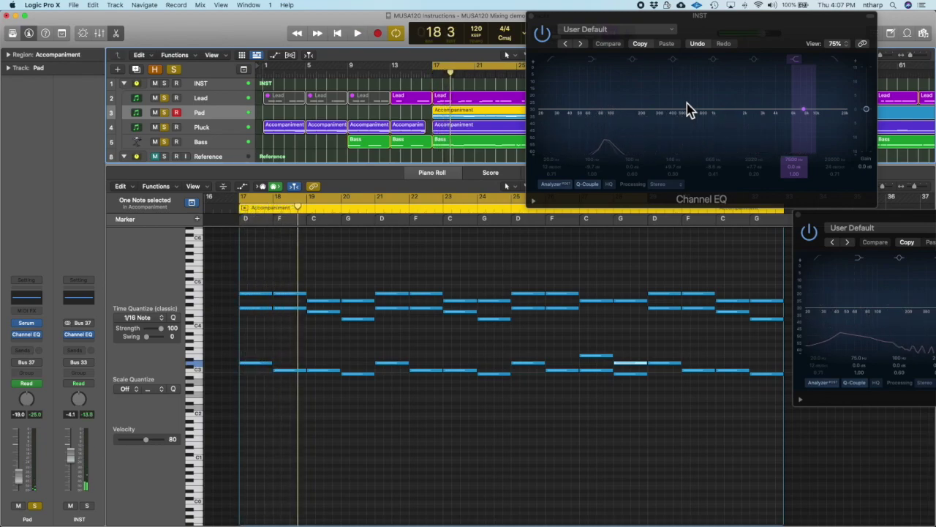
key("space")
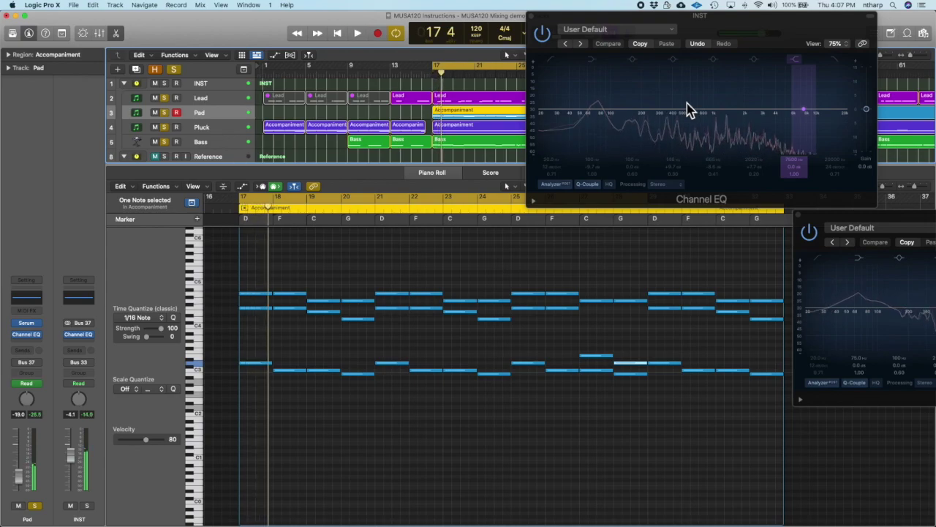
key("space")
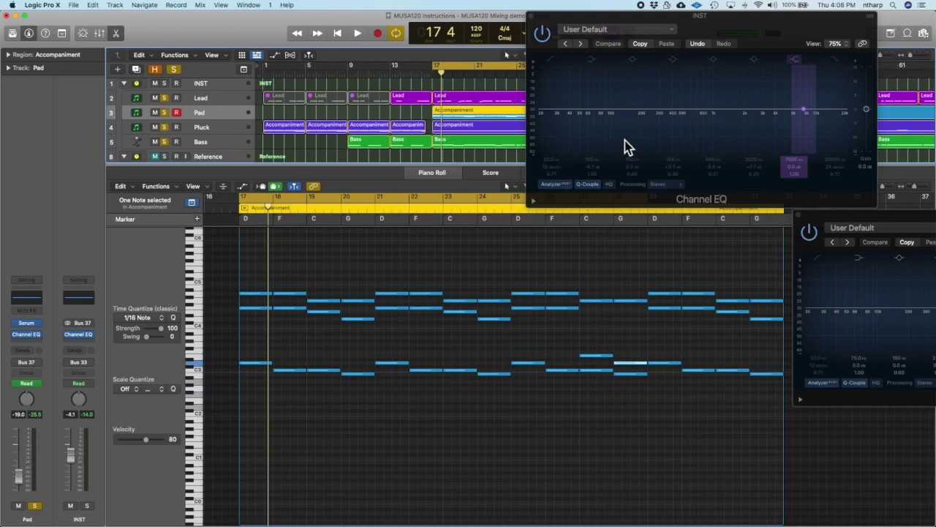
Open the Bass track's ES2 synth and shift its oscillator mix from oscillator 1 to midway between oscillators 1 and 3 during playback
left_click(226, 144)
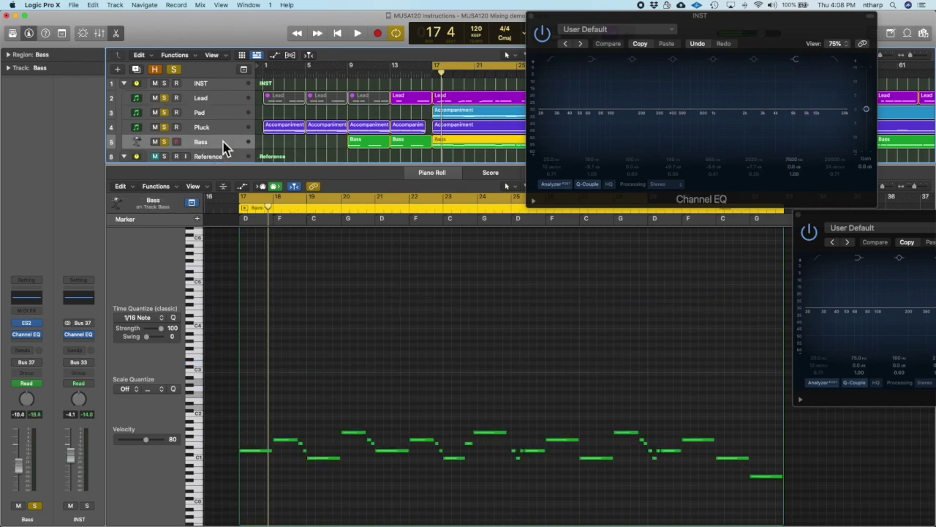
left_click(26, 326)
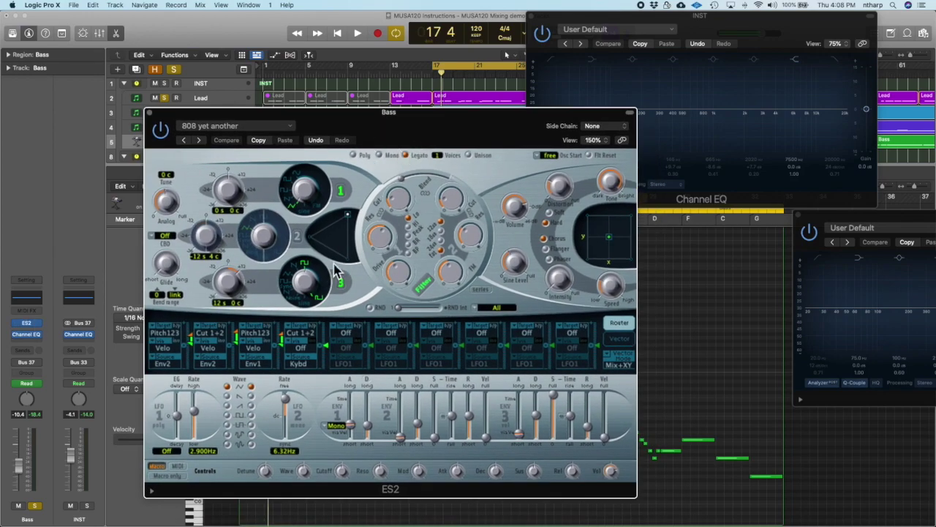
left_click_drag(528, 125, 418, 130)
key("space")
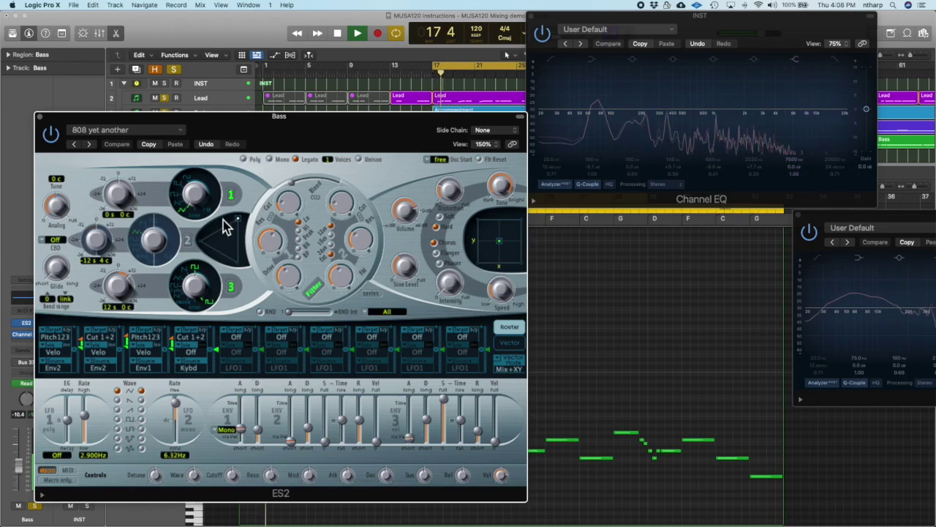
left_click_drag(235, 220, 245, 251)
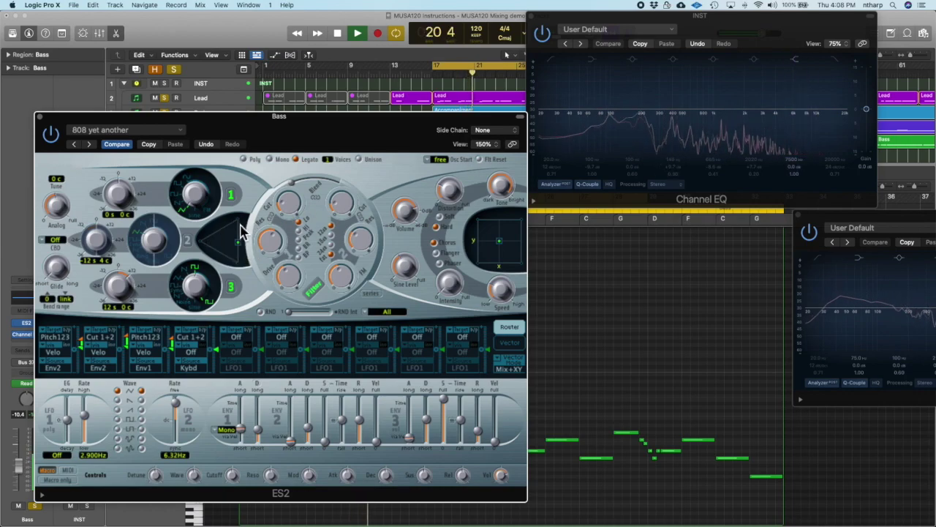
key("space")
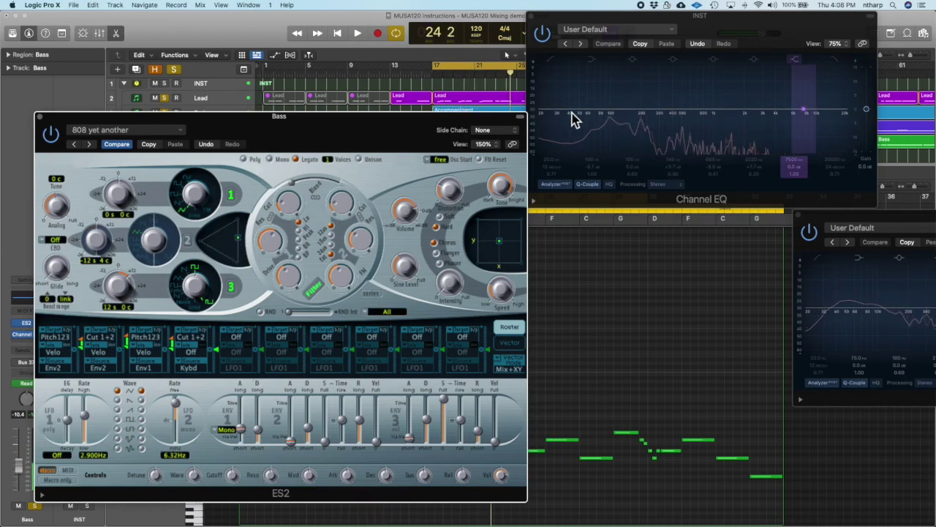
Turn on oscillator 2 in the Bass ES2 and blend the oscillator mix to near the centre of the triangle during playback
left_click(190, 249)
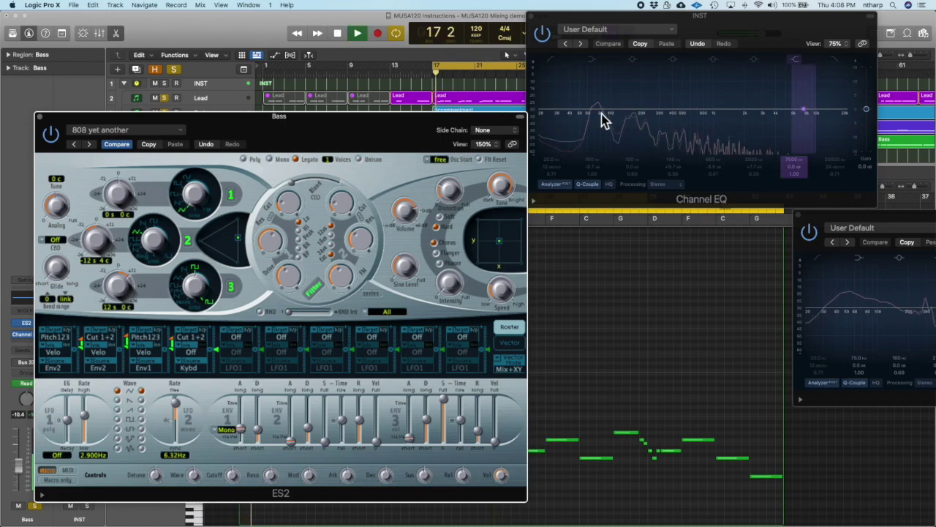
left_click_drag(241, 245, 209, 249)
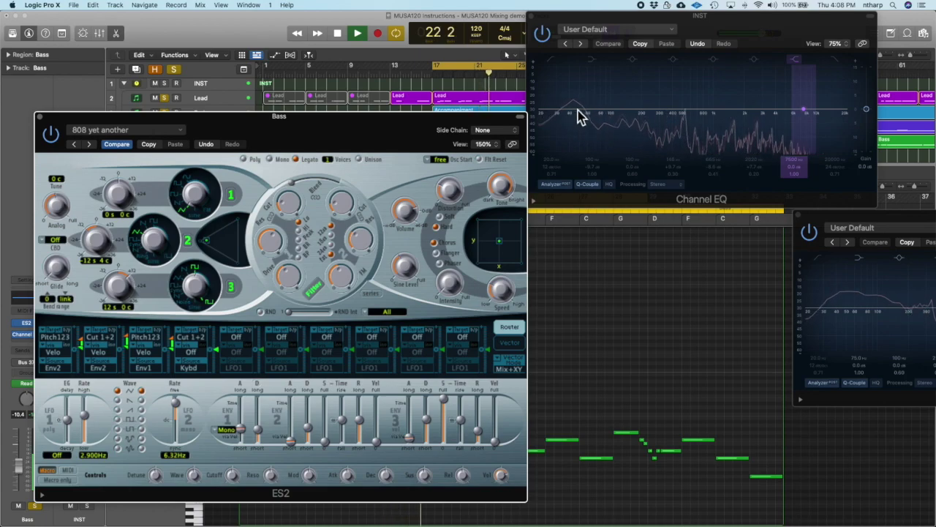
left_click_drag(209, 248, 228, 241)
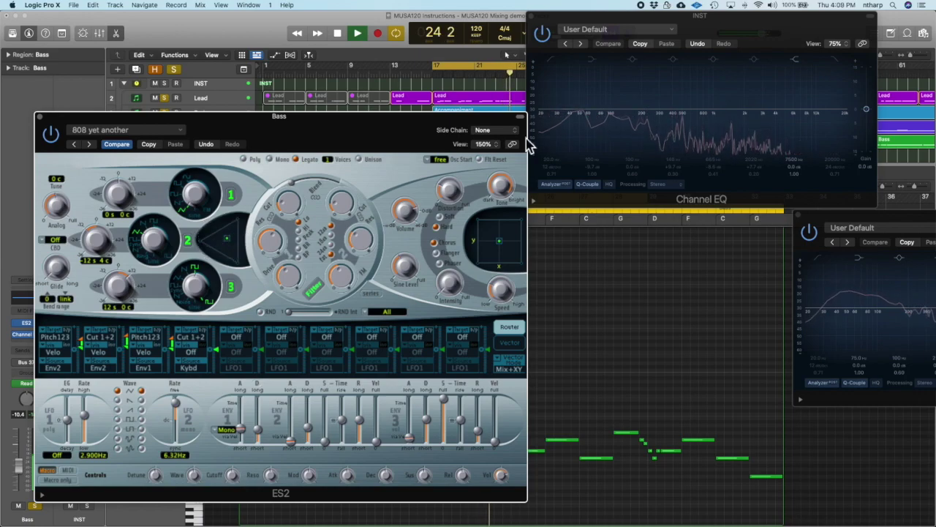
left_click_drag(429, 130, 446, 145)
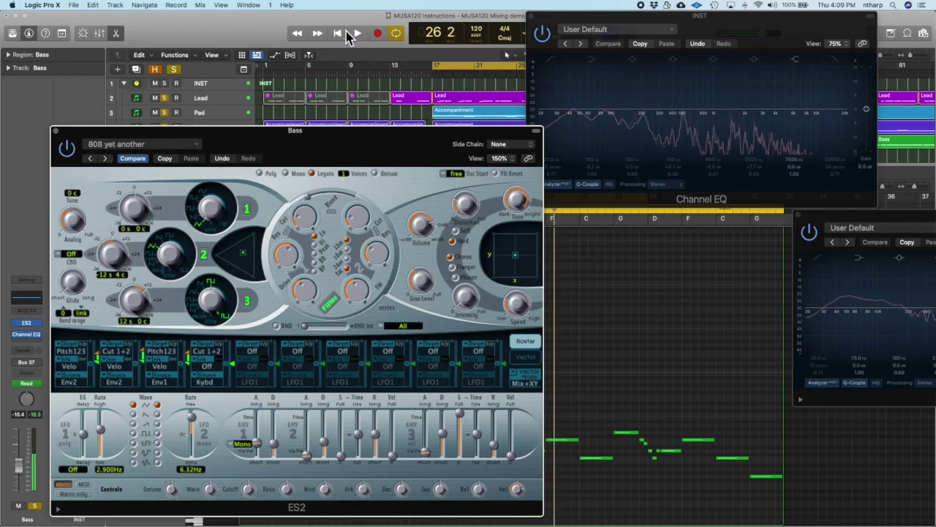
left_click(344, 33)
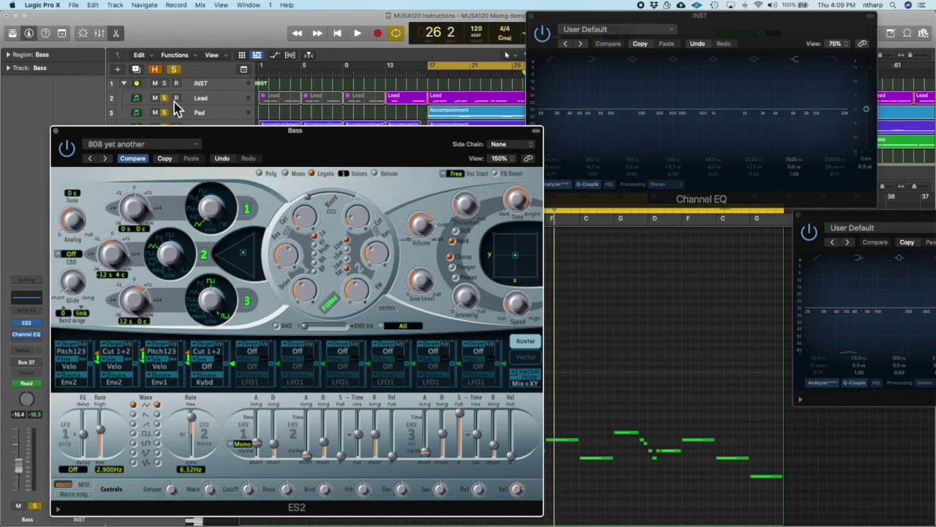
Remove the solo from the Lead, Pad and Pluck, play the Bass alone and move the ES2 window higher
scroll(175, 108, "down", 1)
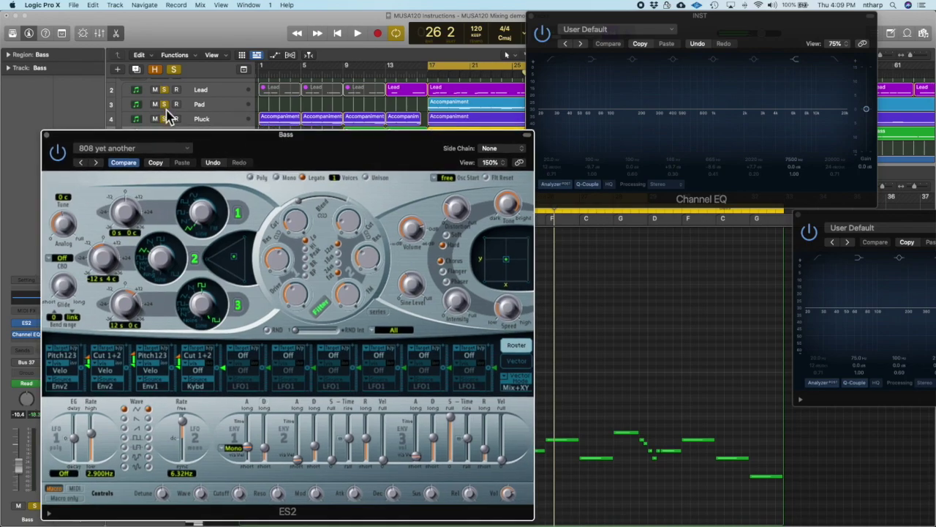
left_click(164, 120)
key("space")
left_click_drag(335, 156, 351, 105)
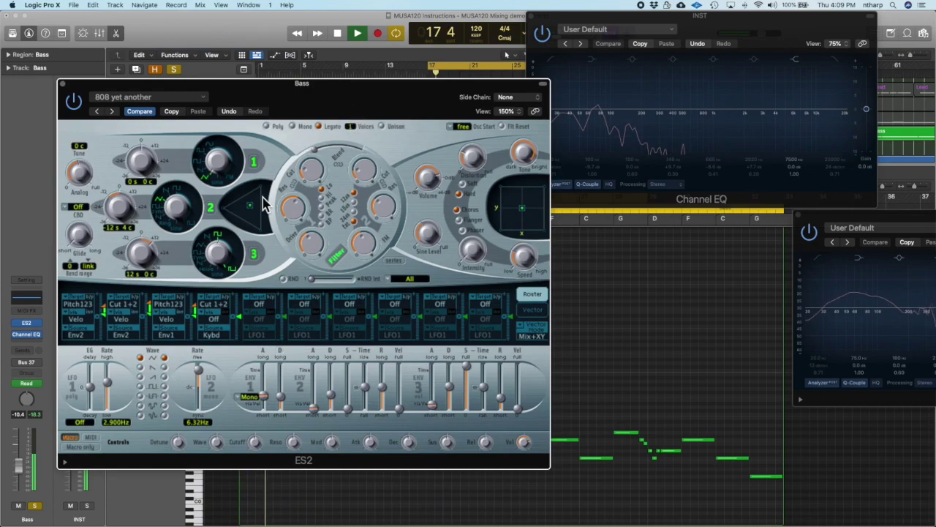
Sweep the Bass ES2 mix towards oscillators 1 and 2, and settle it near the centre of the triangle
left_click(272, 176)
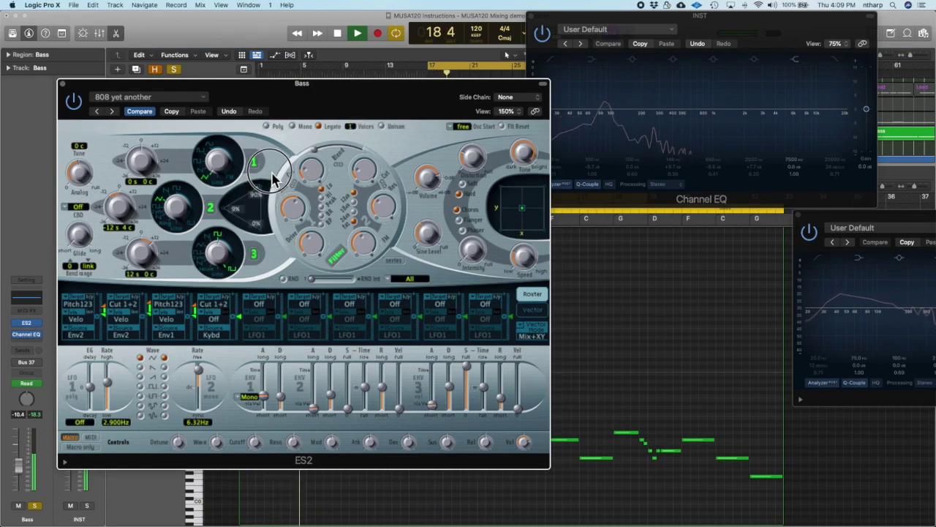
left_click_drag(272, 176, 209, 227)
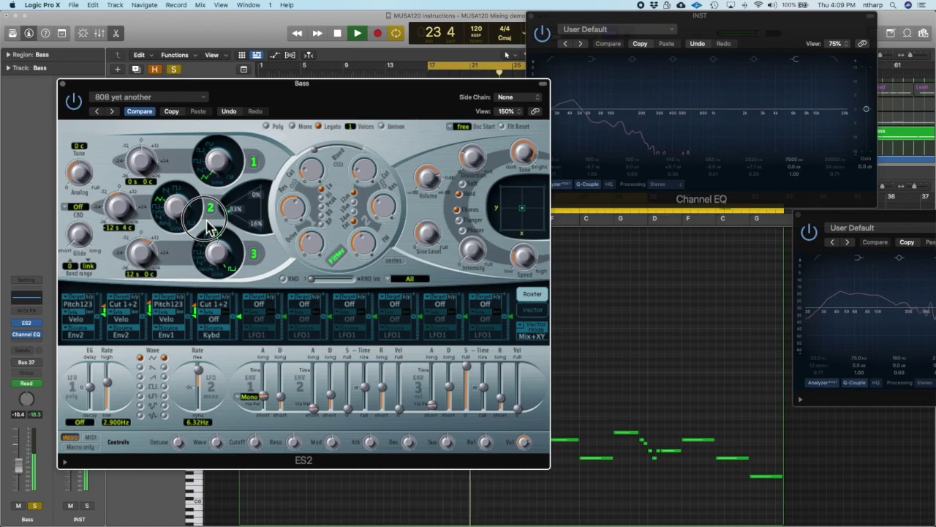
left_click_drag(208, 220, 251, 210)
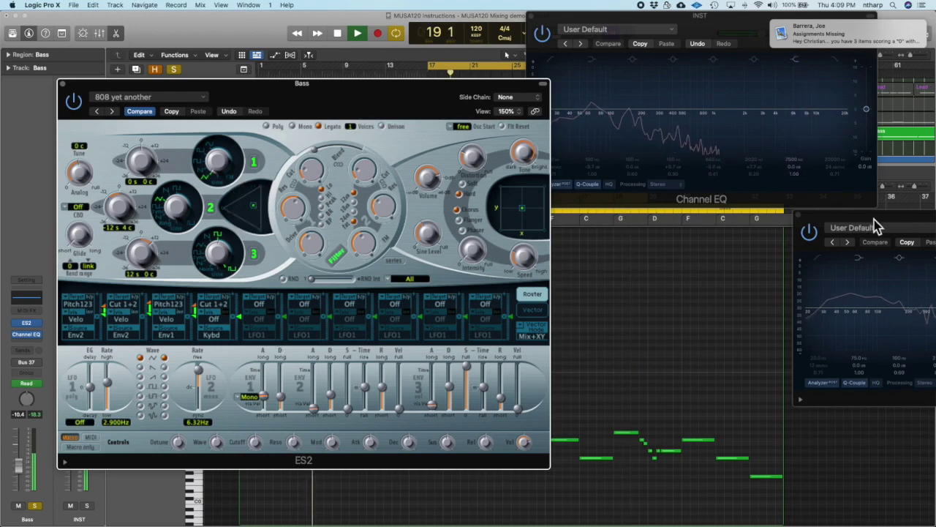
Move the Reference EQ window beneath the INST EQ to compare the Bass curve, and close the Bass ES2 window
left_click_drag(871, 222, 768, 198)
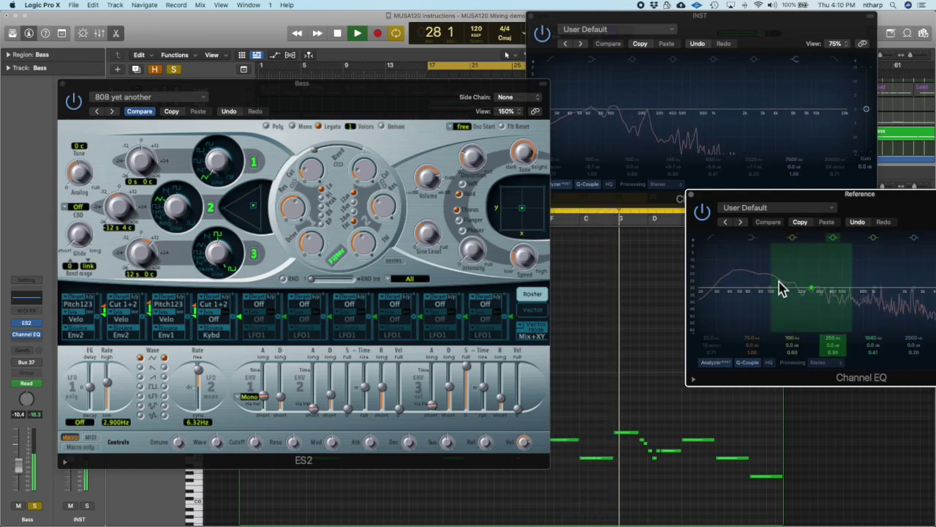
left_click_drag(443, 110, 468, 111)
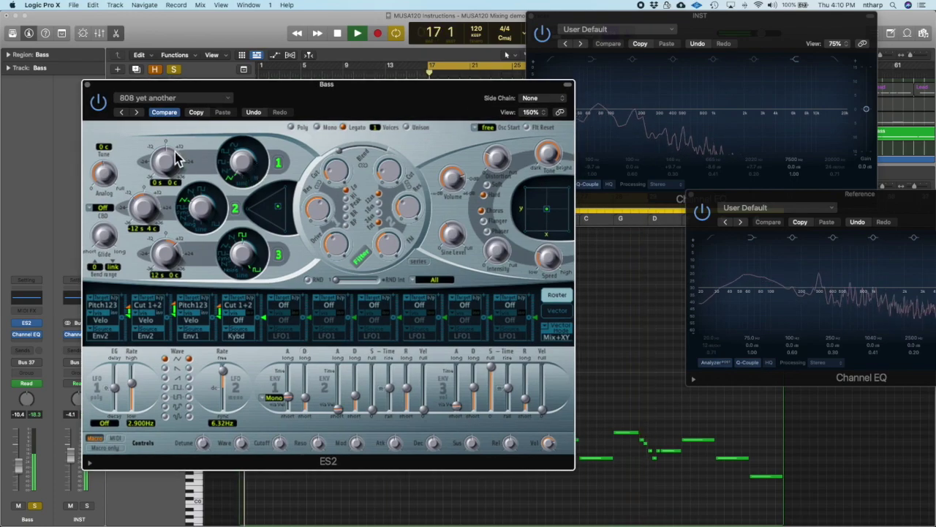
left_click(88, 86)
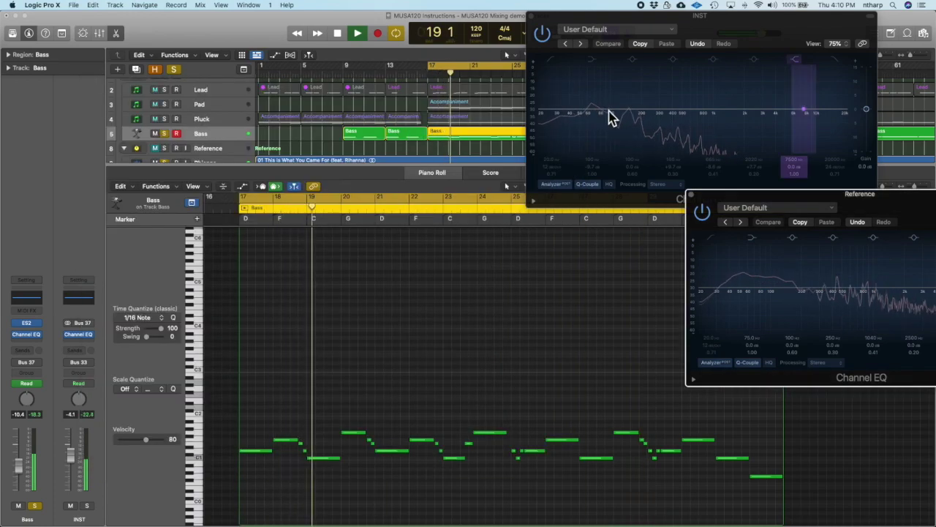
Solo the Lead, Pad and Pluck again alongside the Bass and compare the INST and Reference EQ curves during playback
left_click(164, 89)
left_click_drag(165, 103, 167, 150)
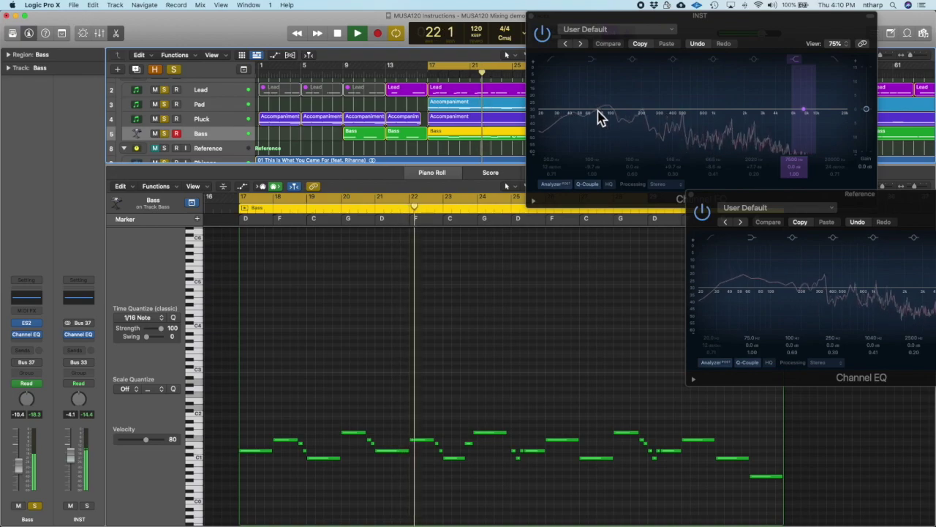
key("space")
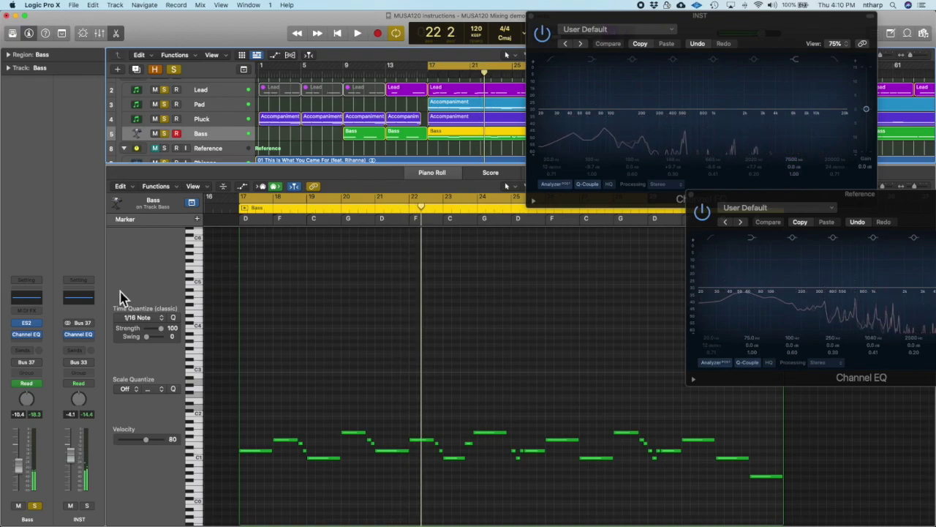
Show the mixer, open Tonal Balance Control from the Stereo Out channel and place it beneath the INST EQ, over the Reference EQ
key("x")
left_click_drag(797, 204, 450, 84)
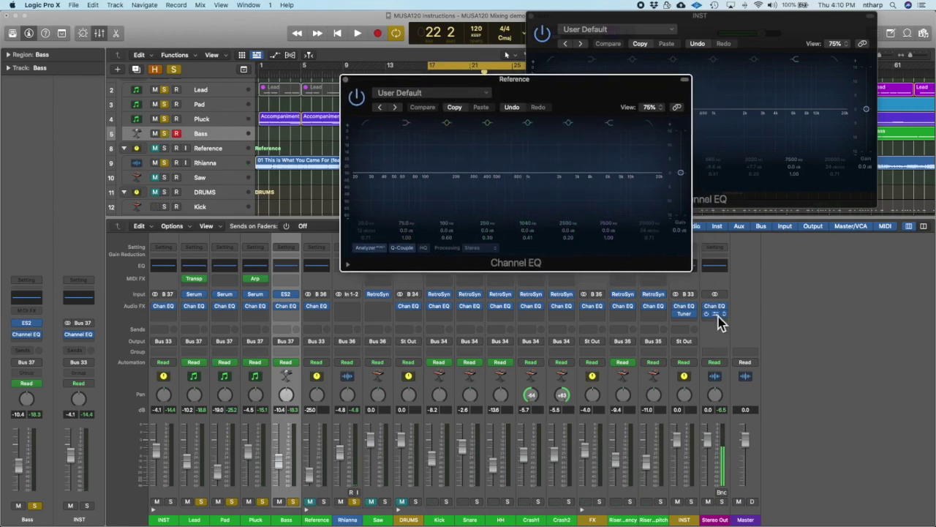
left_click(716, 314)
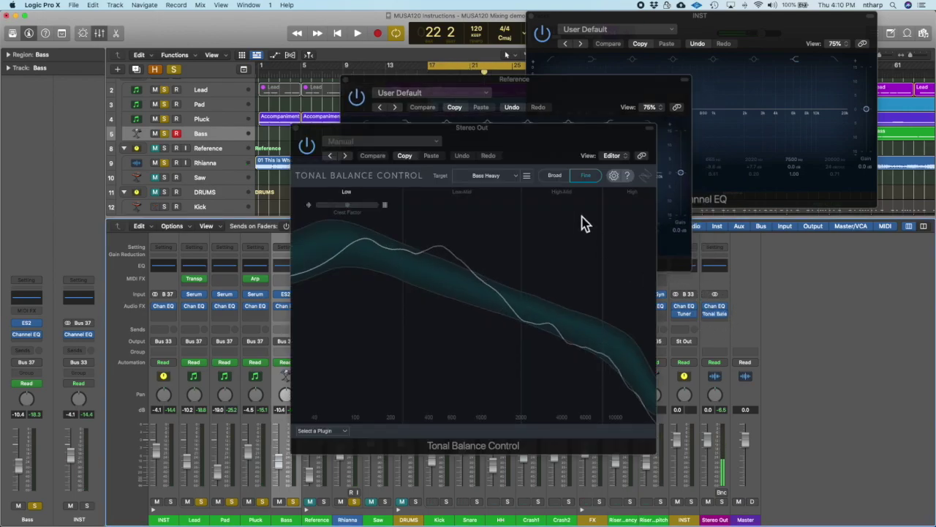
left_click_drag(545, 139, 820, 181)
left_click(717, 54)
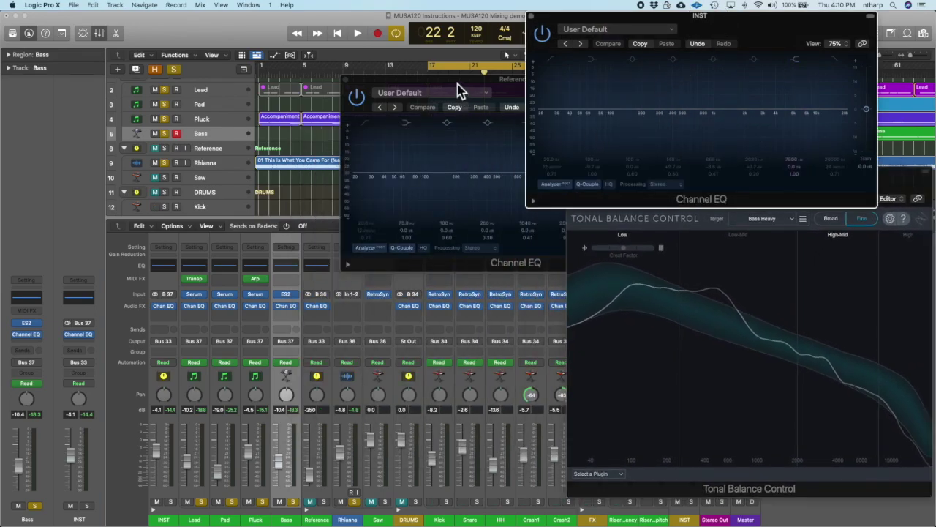
left_click_drag(457, 86, 679, 360)
left_click(912, 179)
Play the loop against the Tonal Balance curve and lower the Bass channel level to -12.4 dB
key("space")
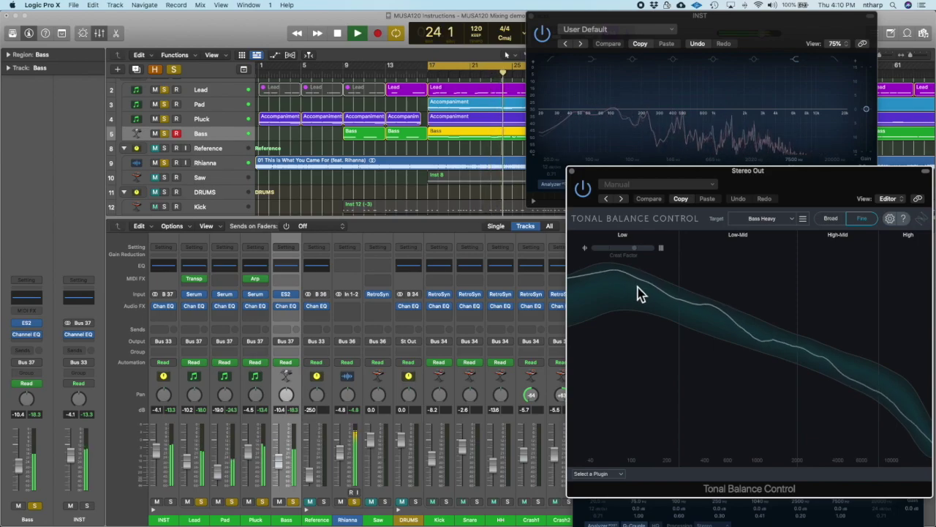
left_click_drag(276, 477, 284, 474)
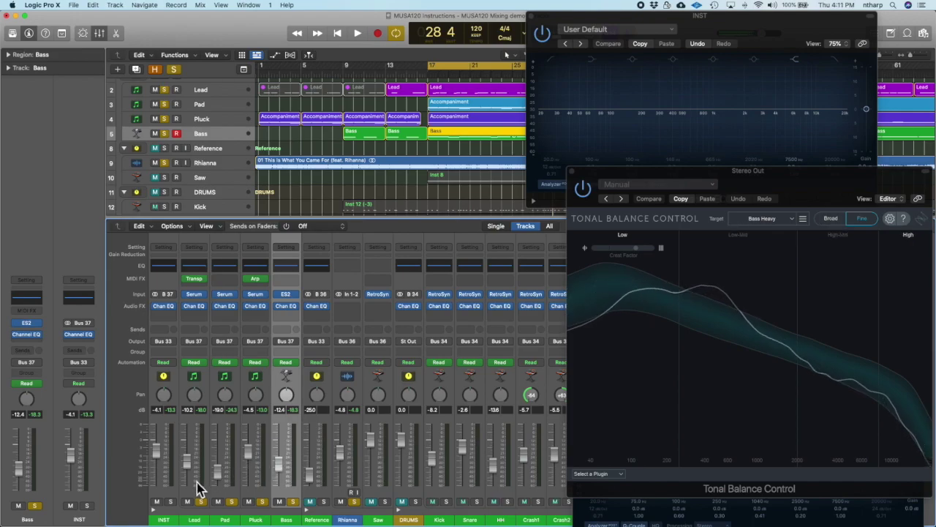
Remove the solo from the Lead, Pad, Pluck and Bass, unmute and solo DRUMS alongside Rhianna, and start playback with the DRUMS EQ open
left_click(167, 502)
left_click(354, 502)
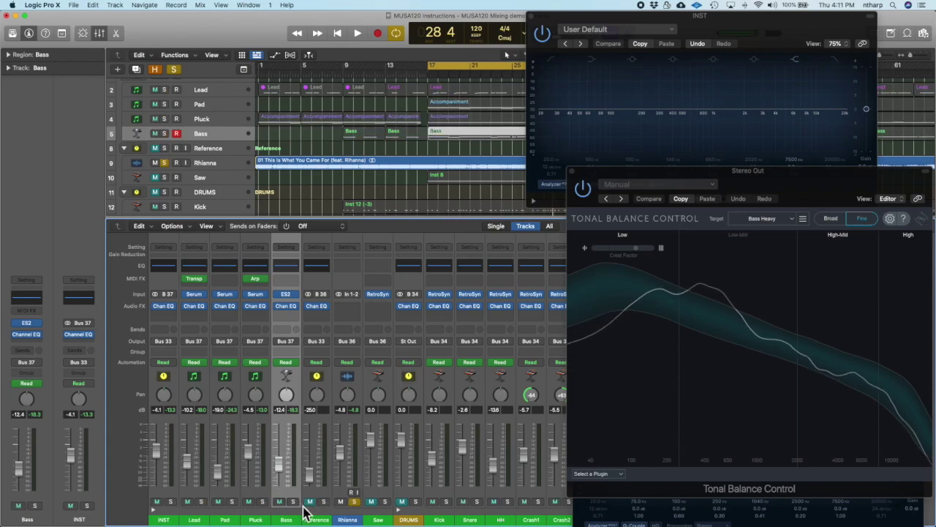
left_click(402, 502)
left_click(415, 502)
key("space")
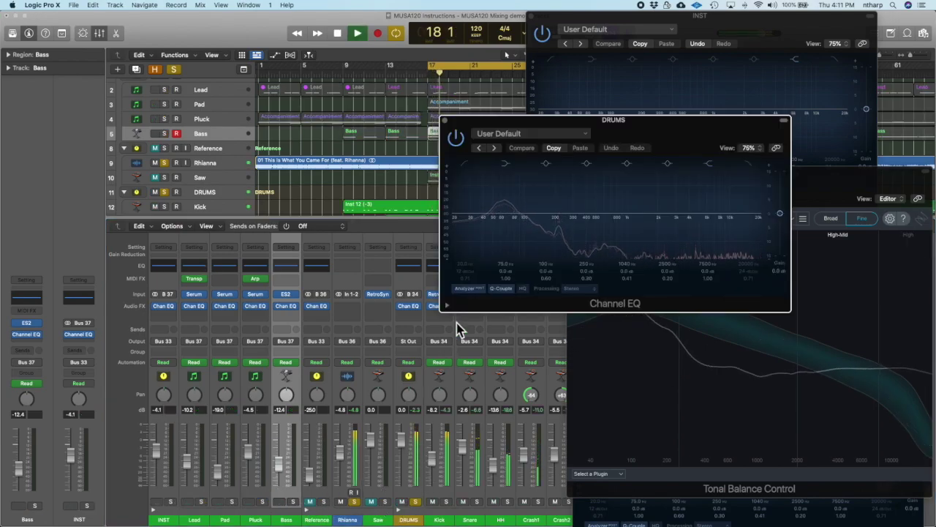
Examine the drums' low-end spectrum in the DRUMS Channel EQ during playback and move its window over the INST EQ
left_click(506, 227)
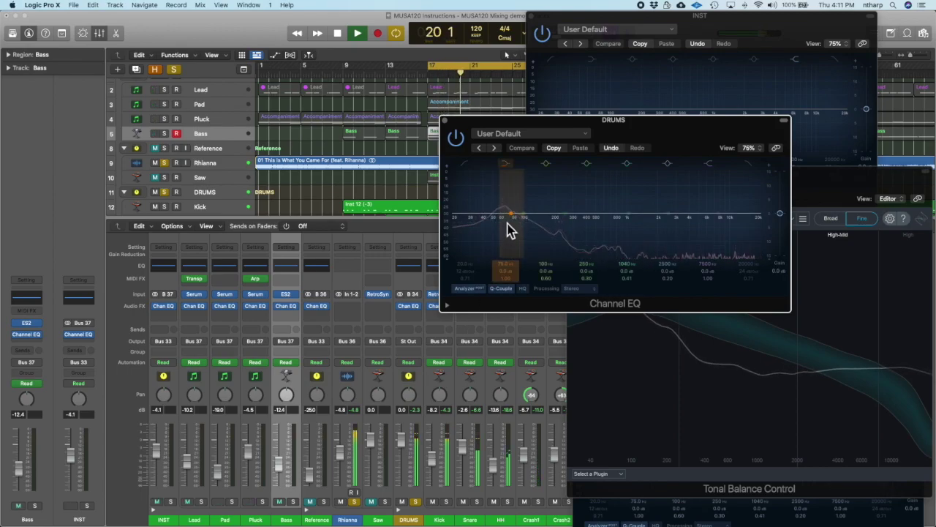
key("space")
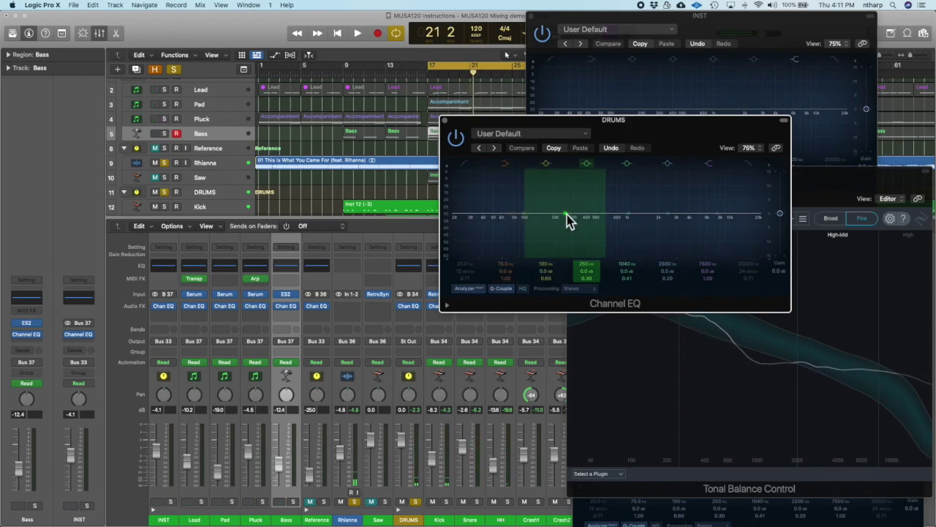
scroll(559, 219, "up", 3)
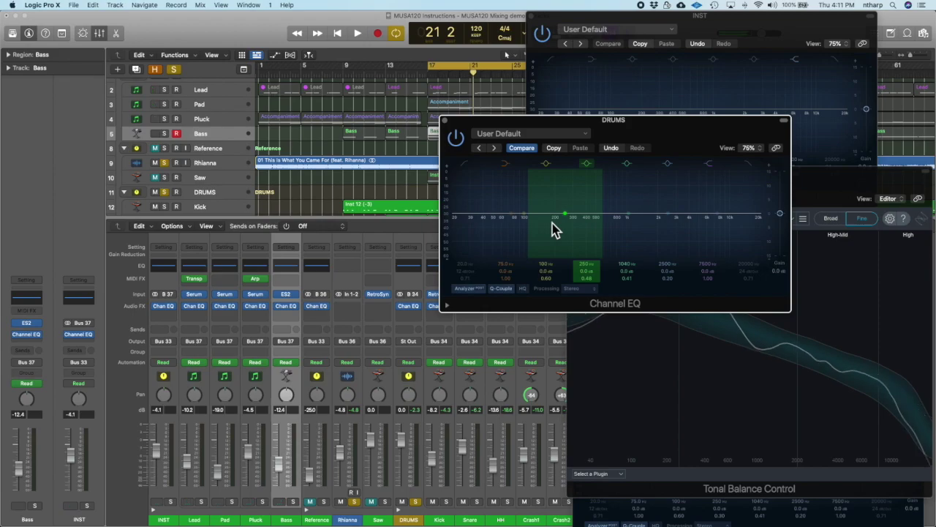
key("space")
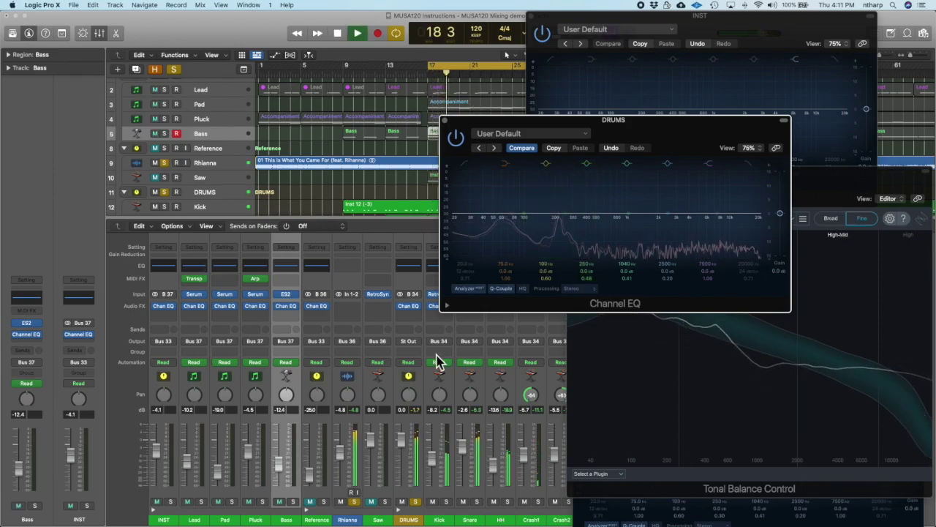
left_click_drag(658, 117, 727, 85)
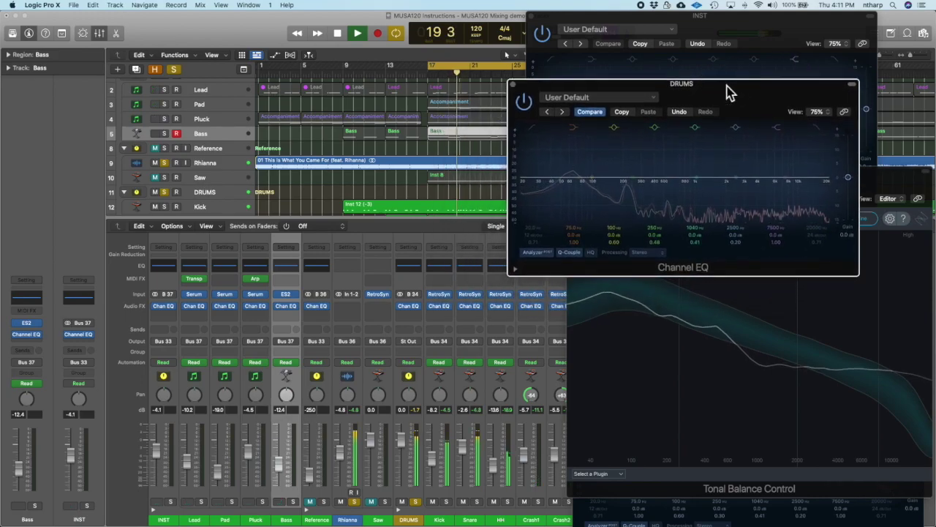
key("space")
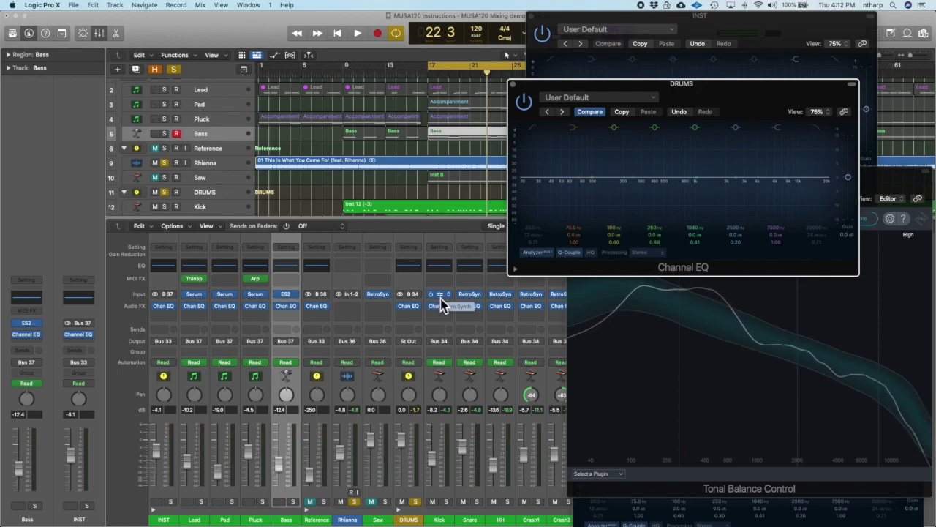
Inspect the oscillator shapes and mix in the Kick's Retro Synth and close its window
left_click(441, 296)
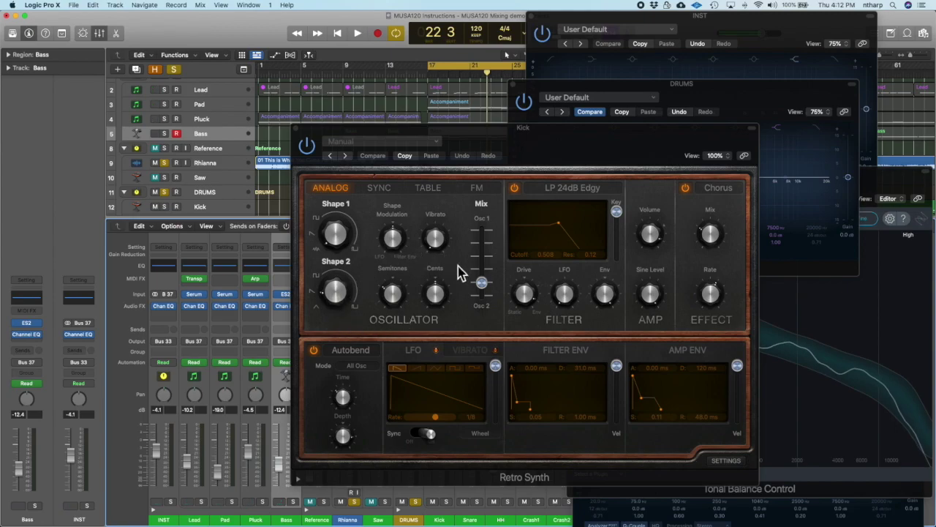
left_click_drag(482, 280, 481, 284)
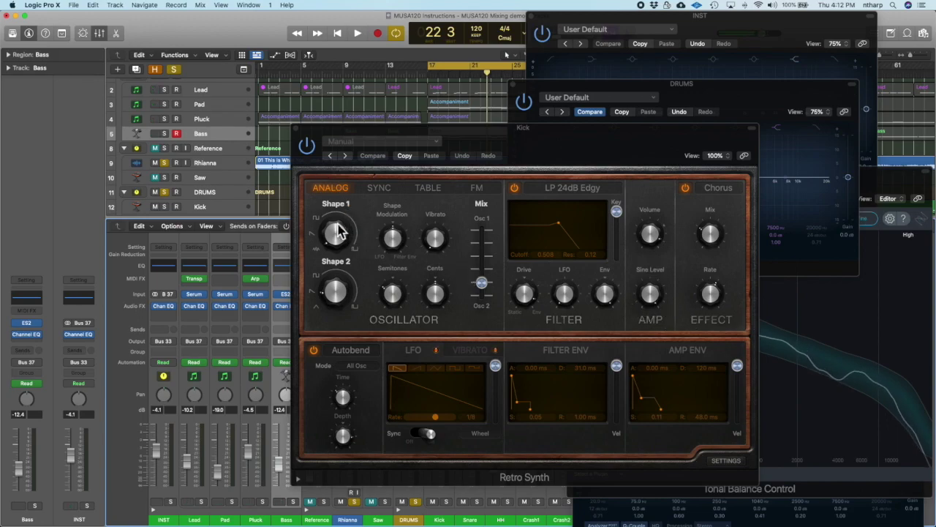
left_click(298, 130)
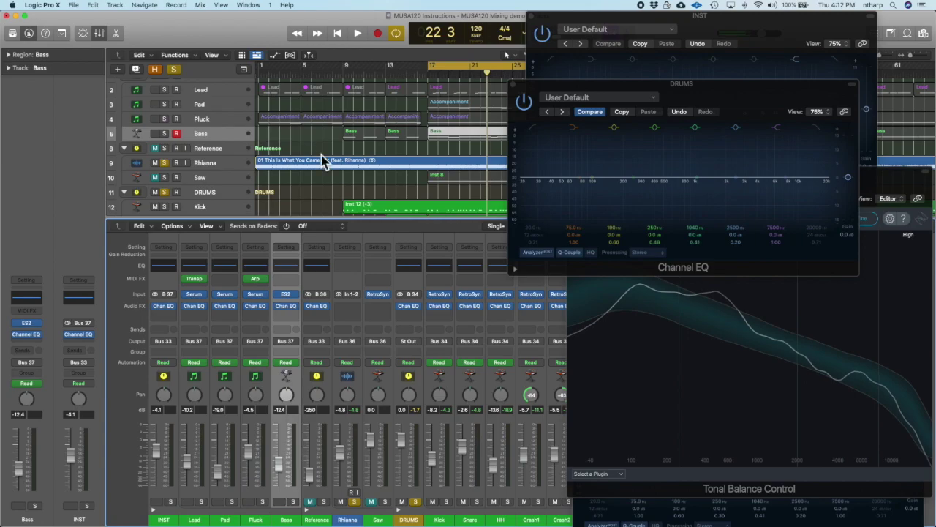
Insert a SubBass plug-in on the Kick channel, place its window beside the DRUMS EQ and set Freq. Mix to 100
left_click(449, 313)
mouse_move(463, 476)
mouse_move(531, 482)
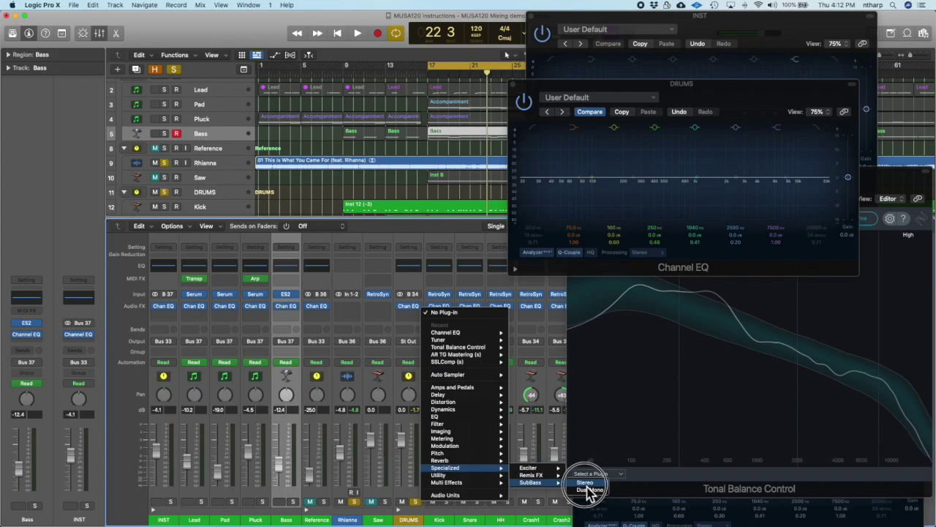
left_click(587, 489)
left_click_drag(380, 129, 265, 68)
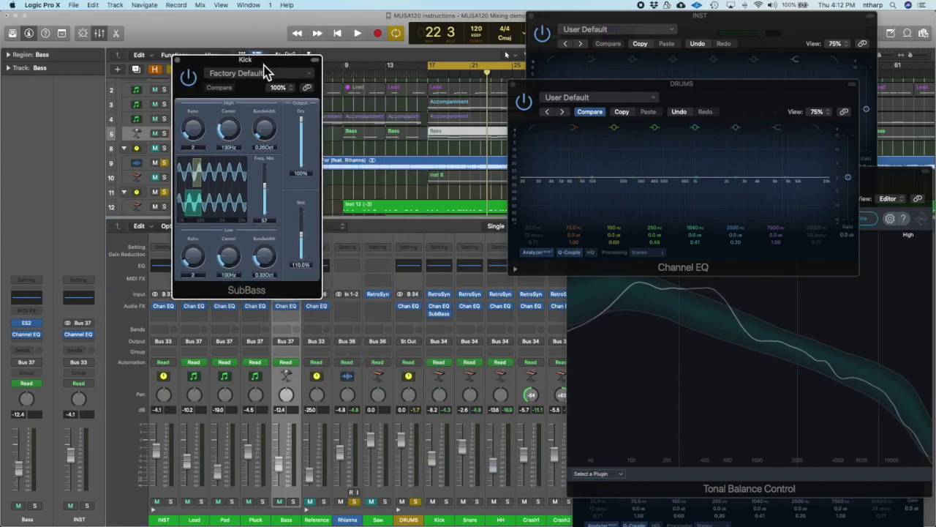
left_click_drag(265, 71, 380, 62)
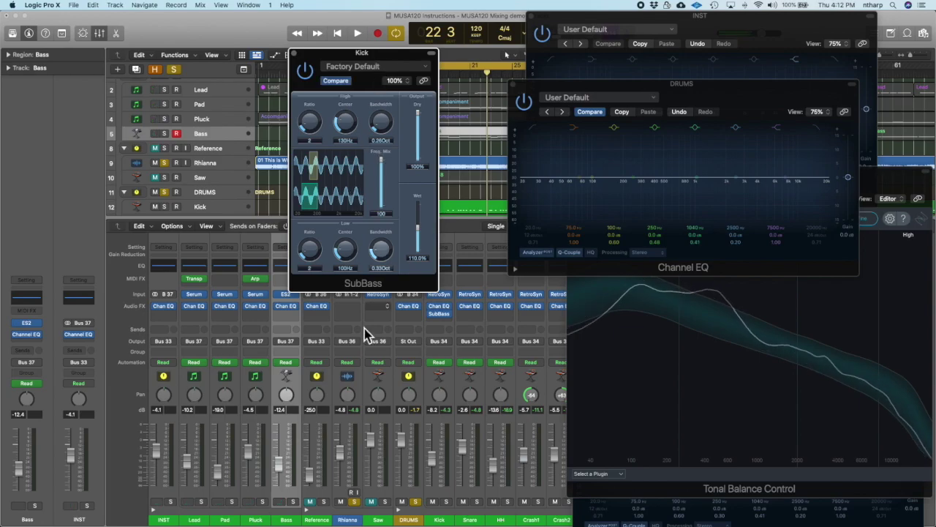
left_click(380, 157)
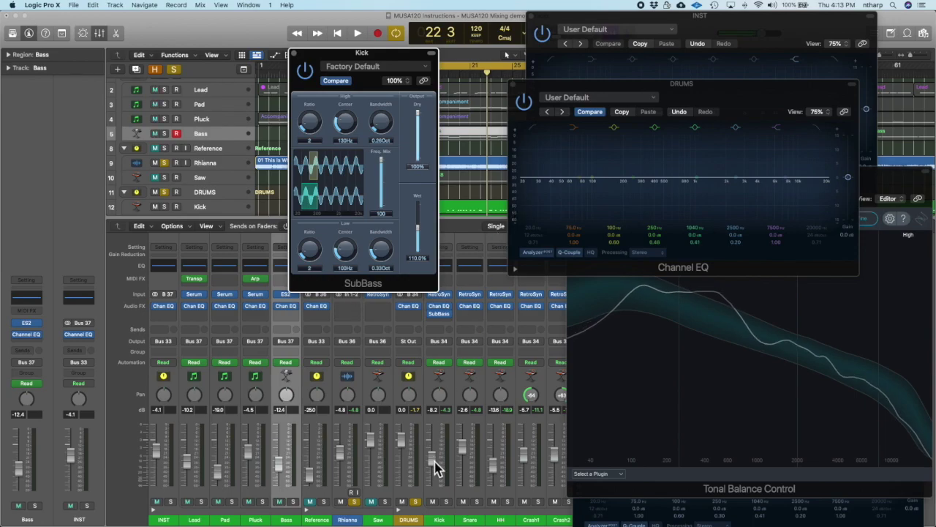
Solo the Kick and play it to examine the SubBass effect on the low end in the DRUMS EQ
left_click(446, 502)
key("space")
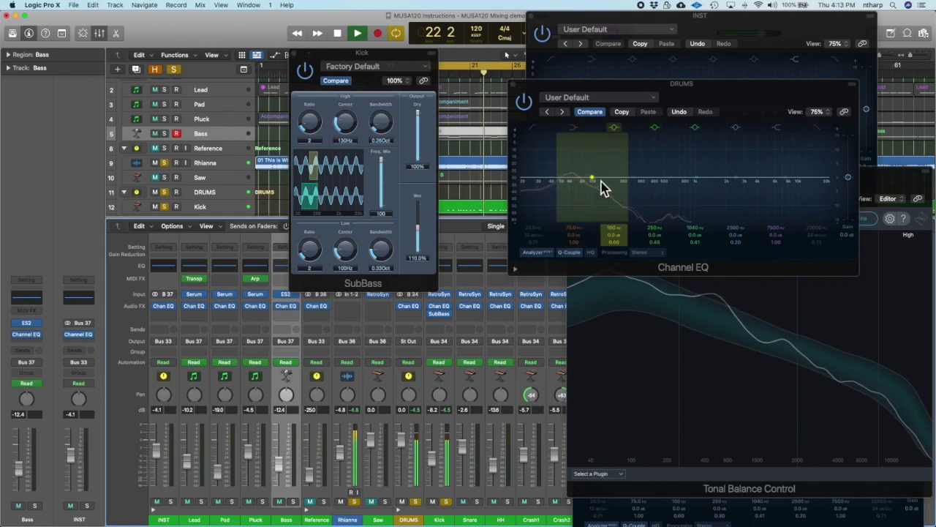
key("space")
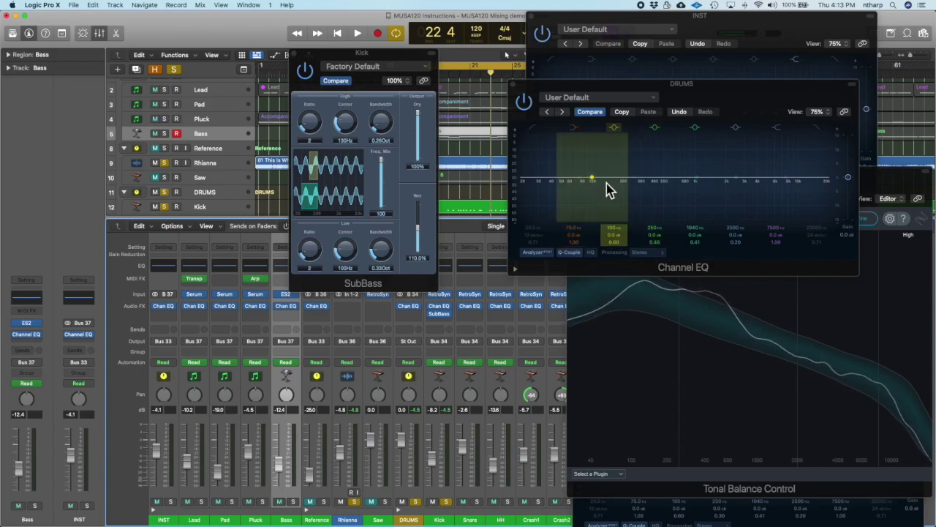
Set the SubBass high Ratio to 1, audition the effect with Dry at 0% and Wet at 500%, and settle on Dry 100% and Wet 140%
left_click_drag(316, 119, 386, 160)
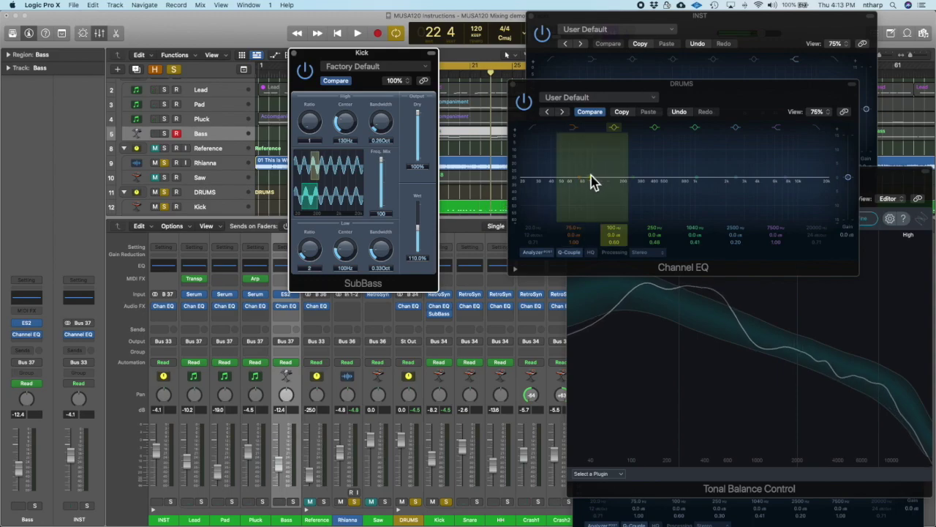
key("space")
left_click(420, 210)
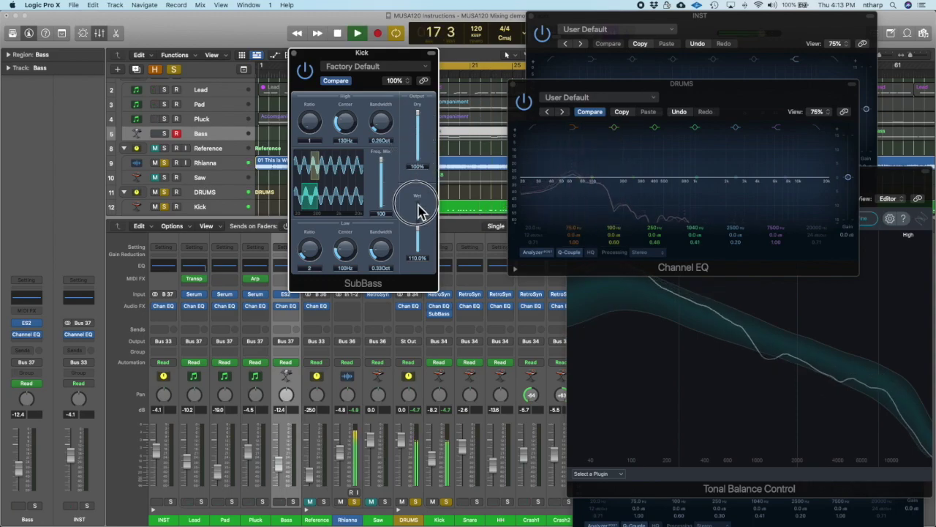
left_click_drag(418, 119, 421, 208)
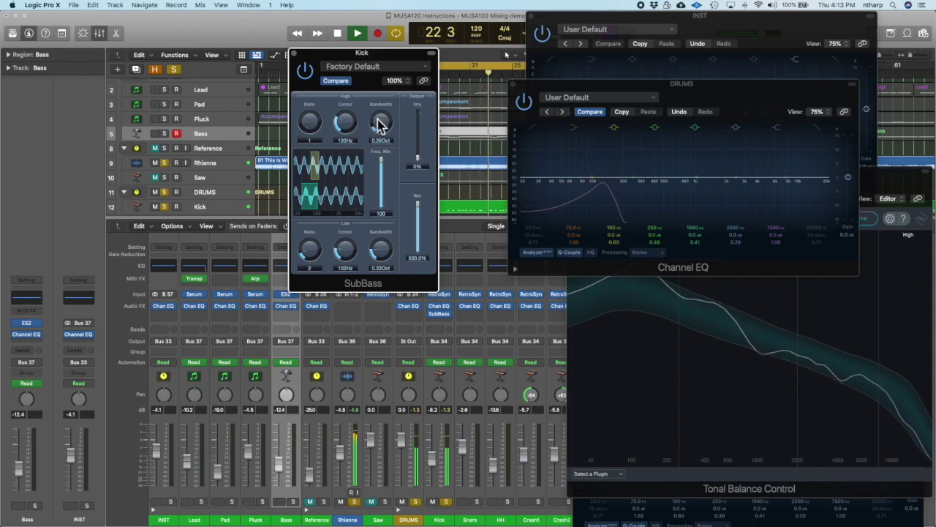
left_click_drag(419, 165, 416, 115)
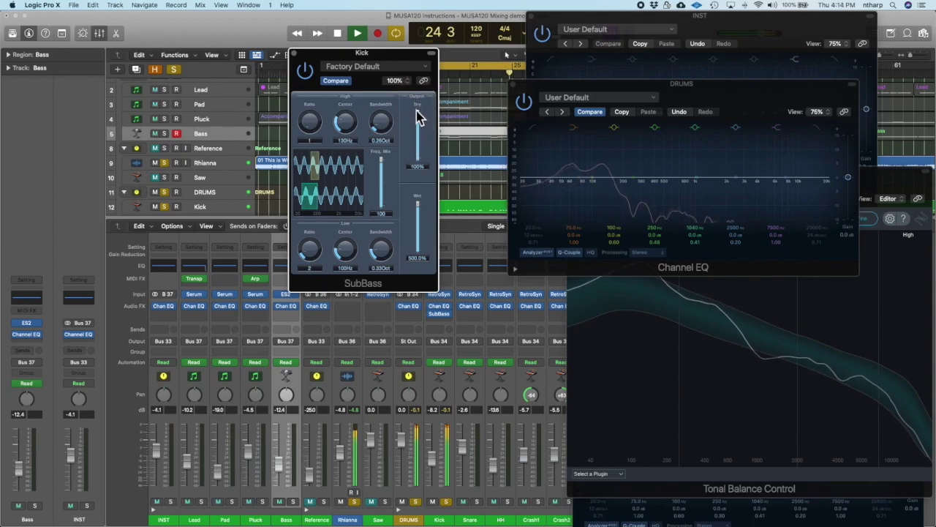
left_click_drag(419, 212, 423, 233)
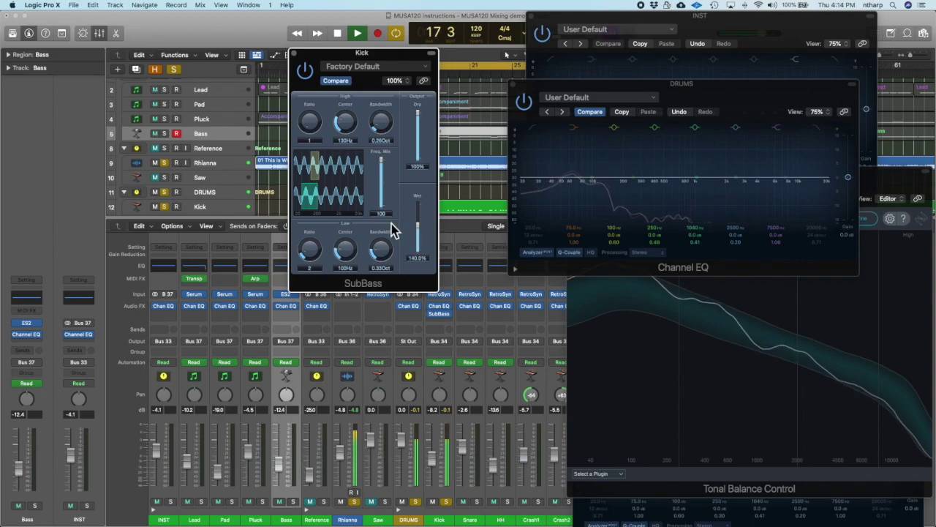
Set the SubBass low Ratio to 1 and Center to 40 Hz, narrow its Bandwidth, and audition that band with Freq. Mix 0 and Wet 500%
left_click_drag(309, 255, 352, 269)
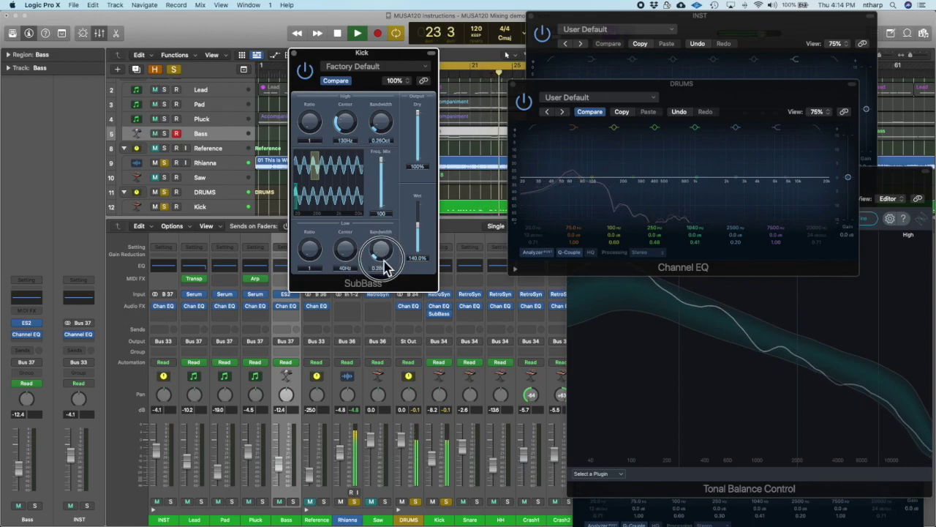
left_click_drag(383, 168, 420, 205)
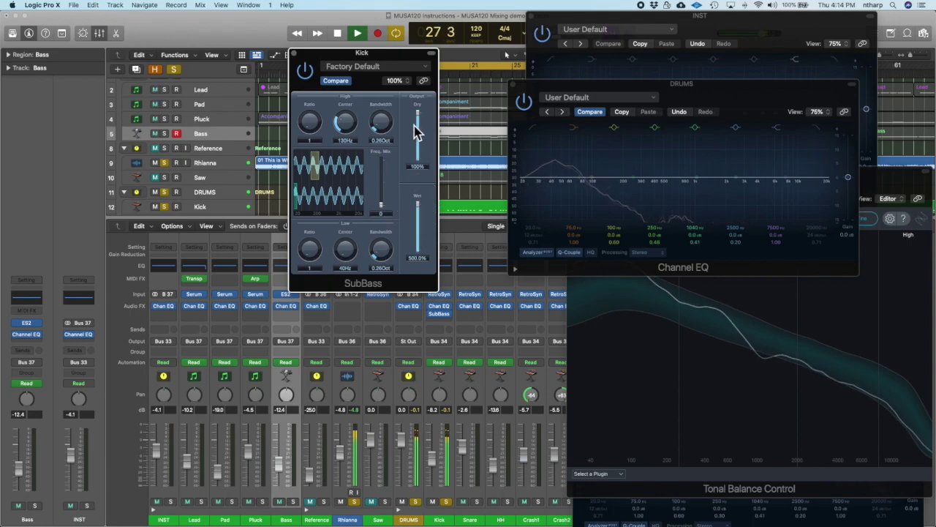
left_click_drag(420, 119, 430, 167)
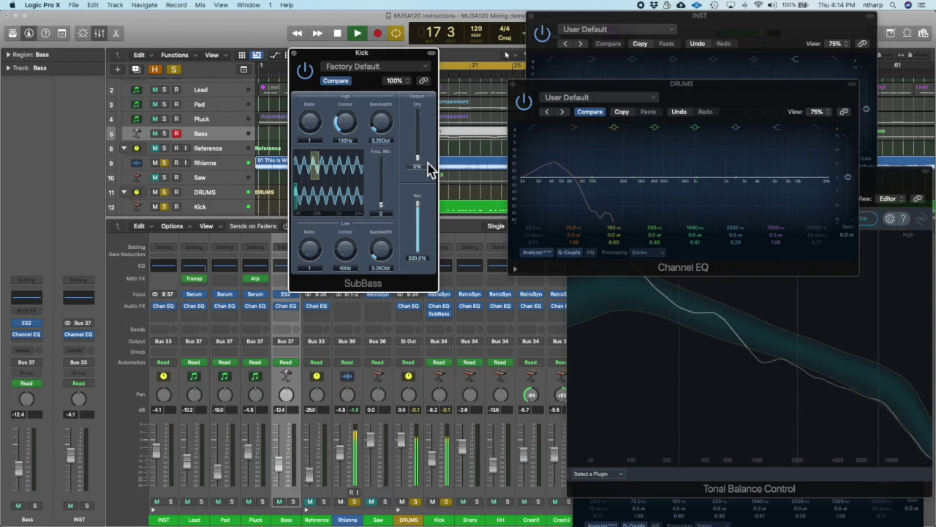
left_click_drag(418, 163, 420, 125)
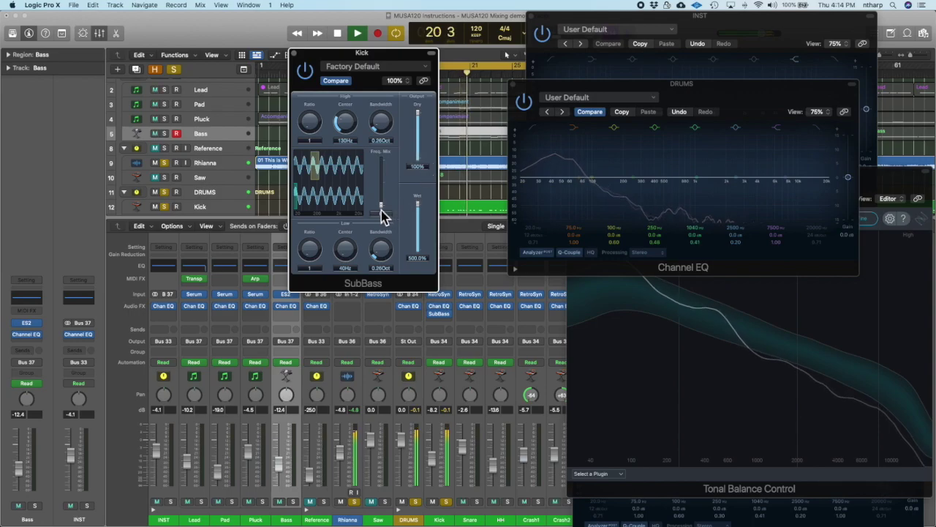
Blend the SubBass bands with Freq. Mix at about 55 and Wet at 168%, and toggle the Bass solo to hear it with the Kick
left_click_drag(383, 211, 385, 191)
left_click_drag(418, 204, 424, 234)
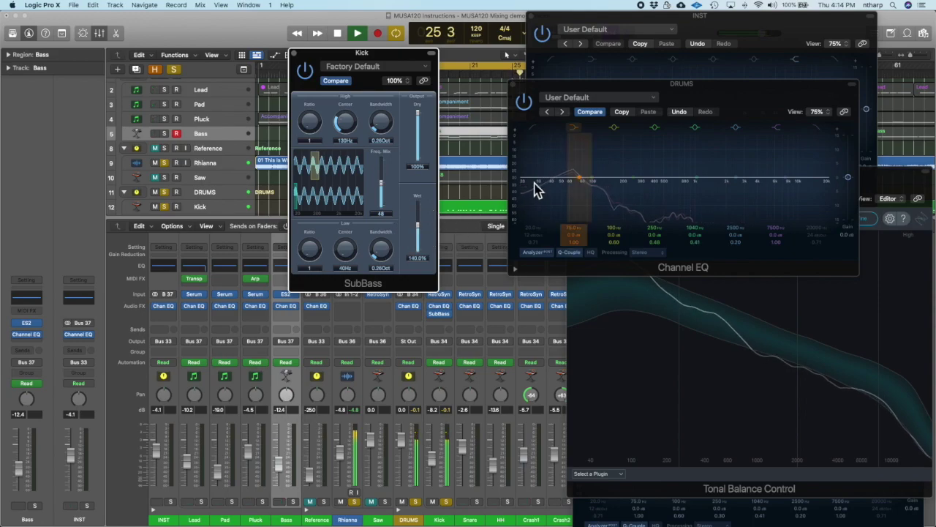
left_click_drag(421, 234, 420, 232)
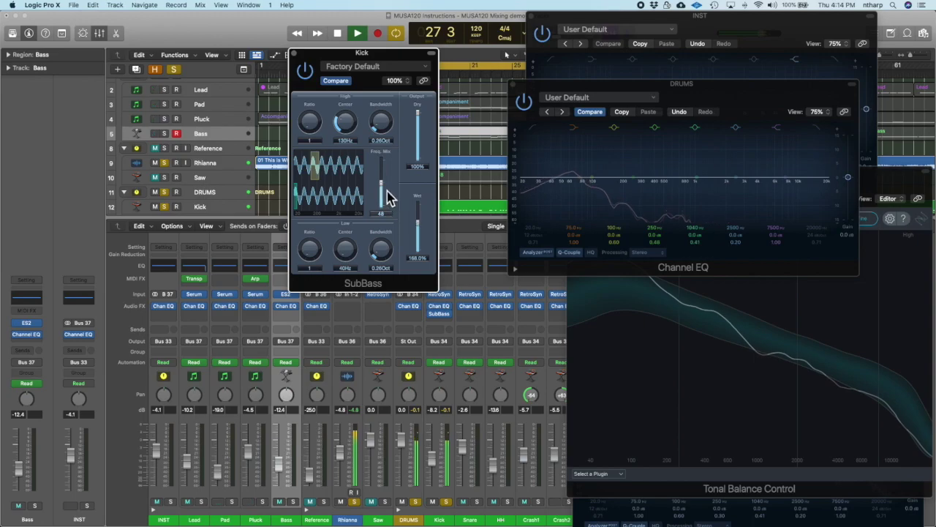
left_click_drag(386, 191, 385, 189)
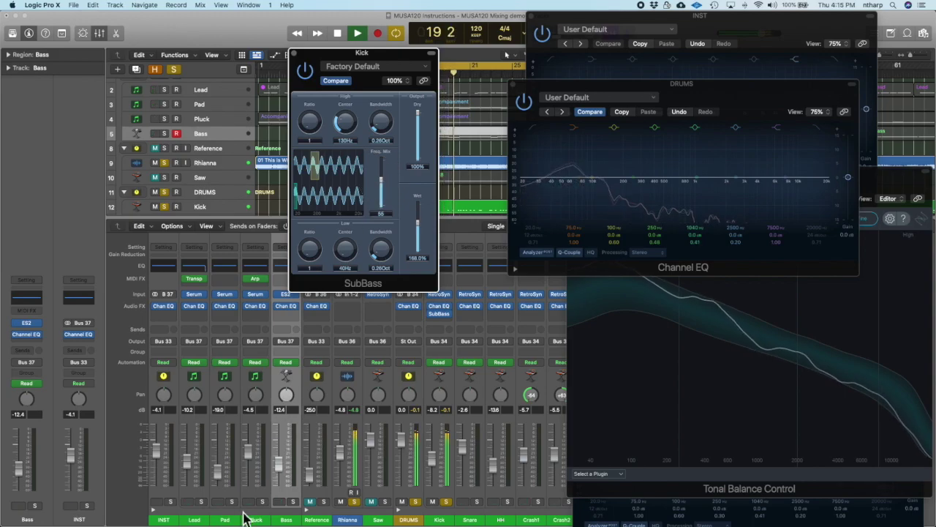
left_click(294, 502)
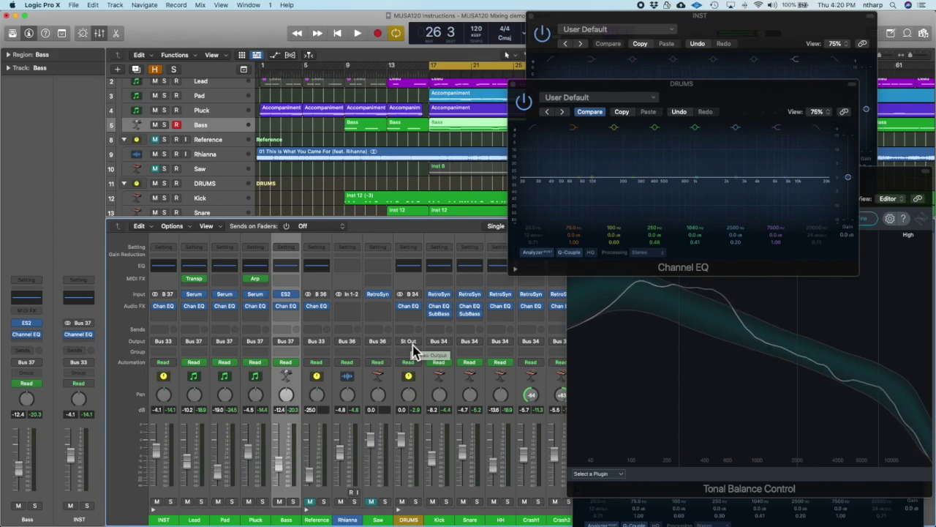
Insert a Compressor after the SubBass on the Kick channel, choose the Studio FET model and move its window higher
left_click(443, 321)
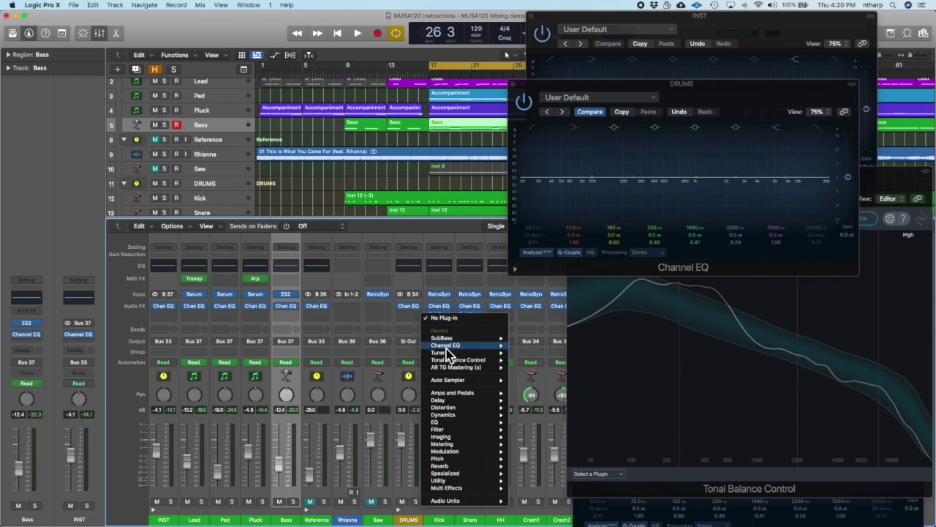
mouse_move(446, 415)
mouse_move(541, 422)
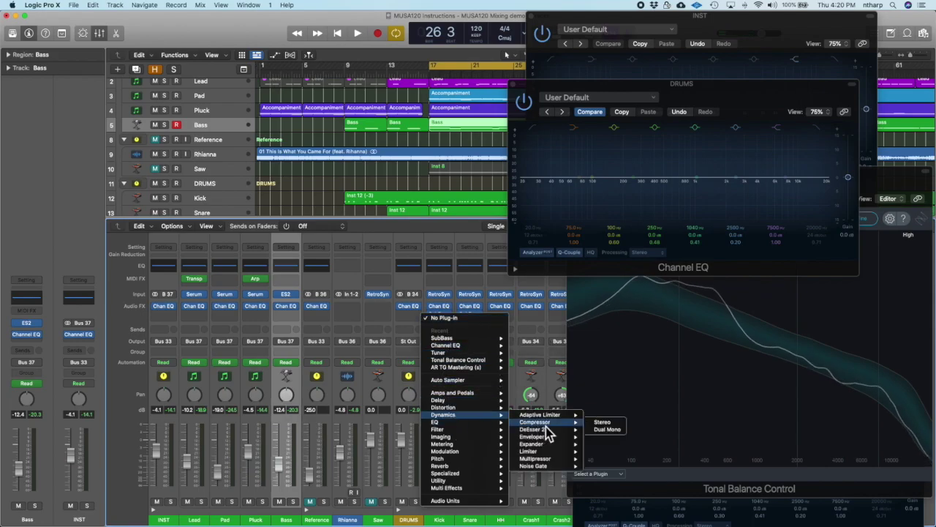
left_click(600, 429)
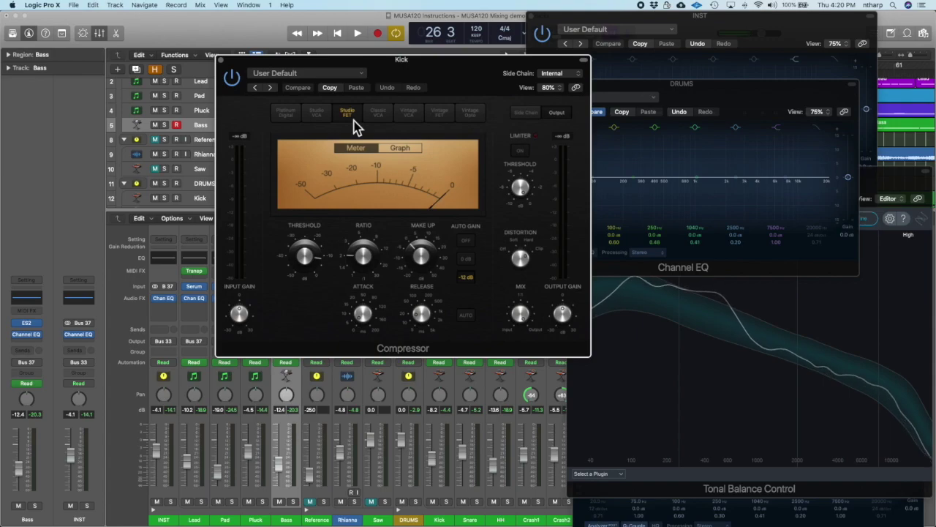
mouse_move(417, 77)
left_mouse_down()
mouse_move(404, 59)
mouse_move(422, 60)
left_mouse_up()
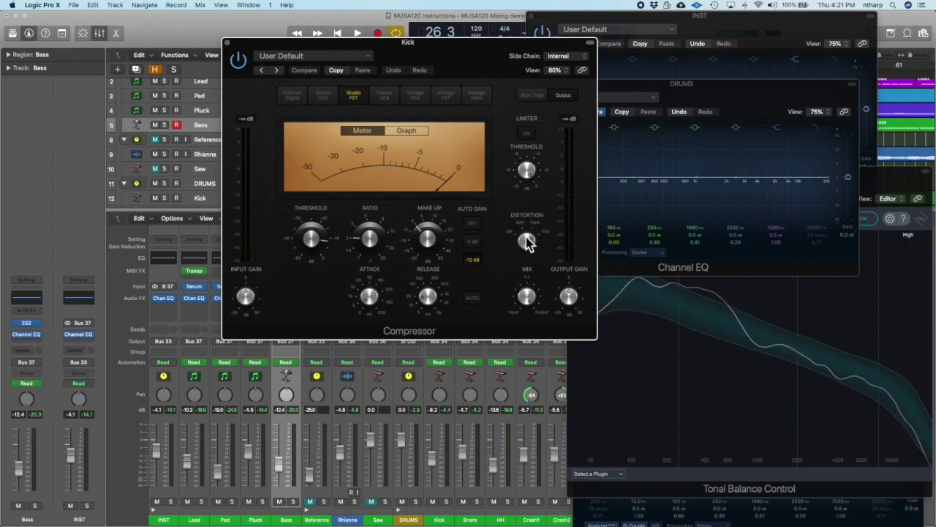
Adjust the Kick compressor's distortion and audition the soloed Kick track with the compressor bypassed and active
mouse_move(527, 241)
left_mouse_down()
mouse_move(529, 273)
mouse_move(522, 256)
left_mouse_up()
left_click_drag(463, 66, 450, 51)
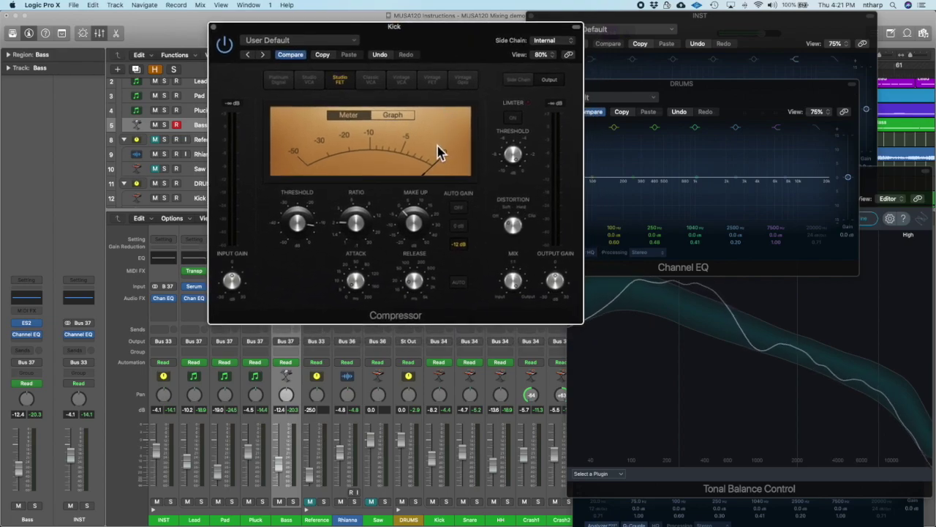
left_click(446, 501)
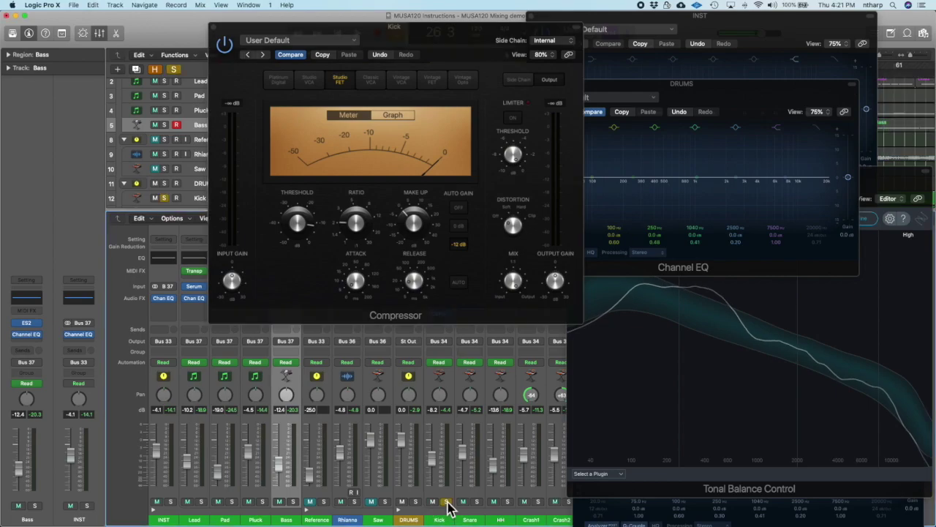
key("space")
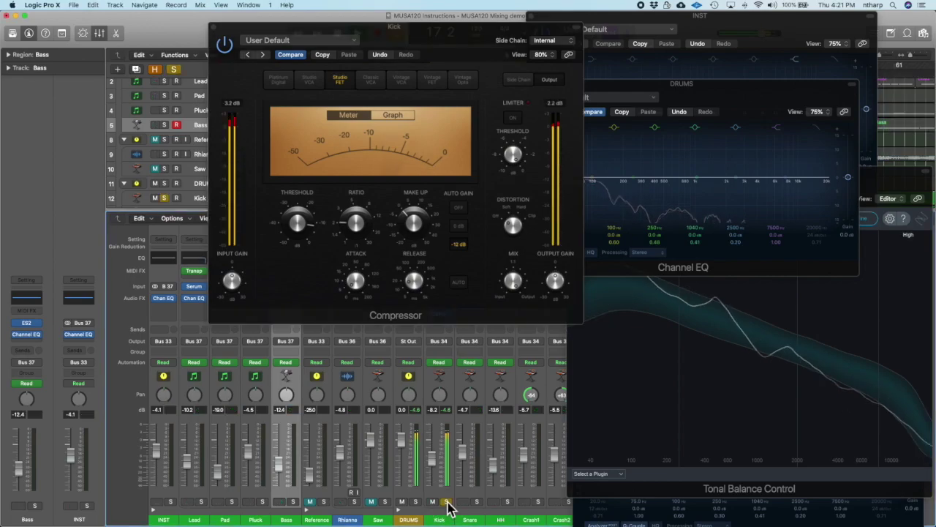
left_click(231, 53)
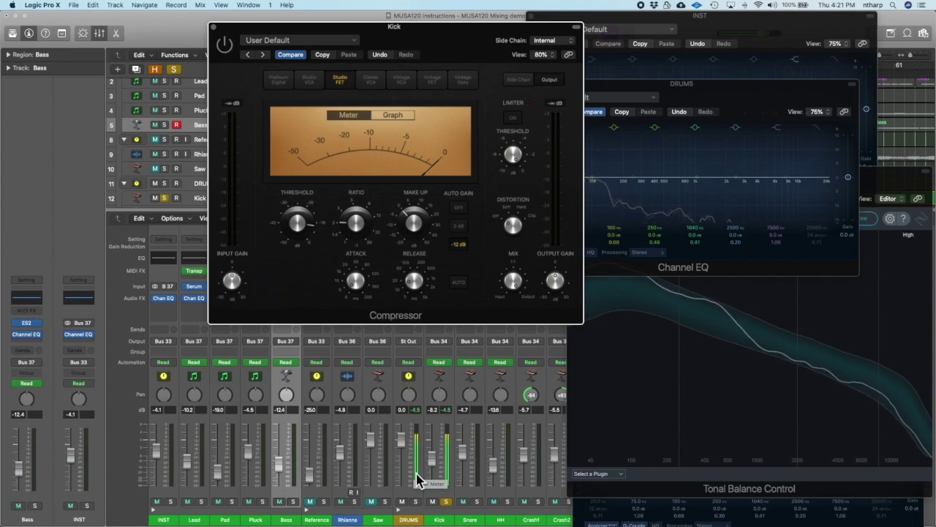
left_click(224, 45)
Adjust the Kick compressor's threshold and ratio, and dial in its attack and release times during playback
left_click_drag(301, 226, 307, 234)
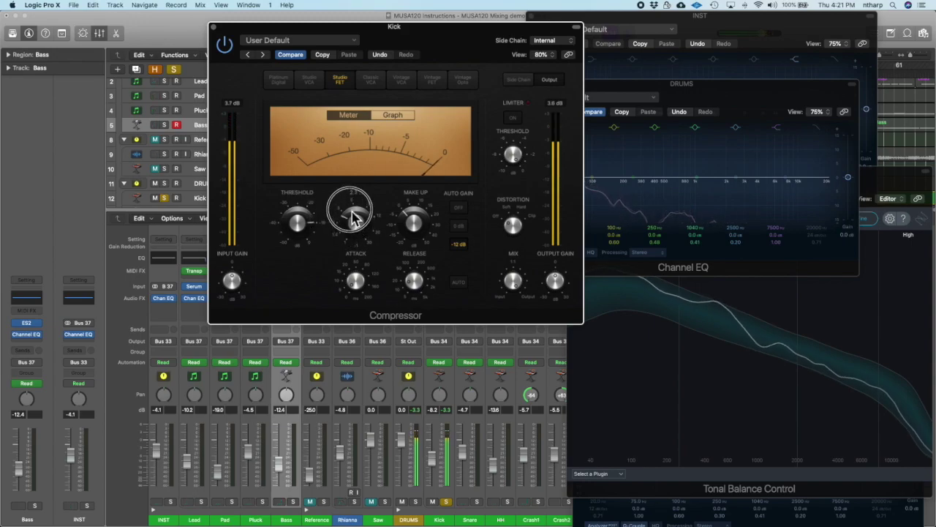
left_click_drag(352, 213, 356, 230)
left_click_drag(418, 292, 418, 292)
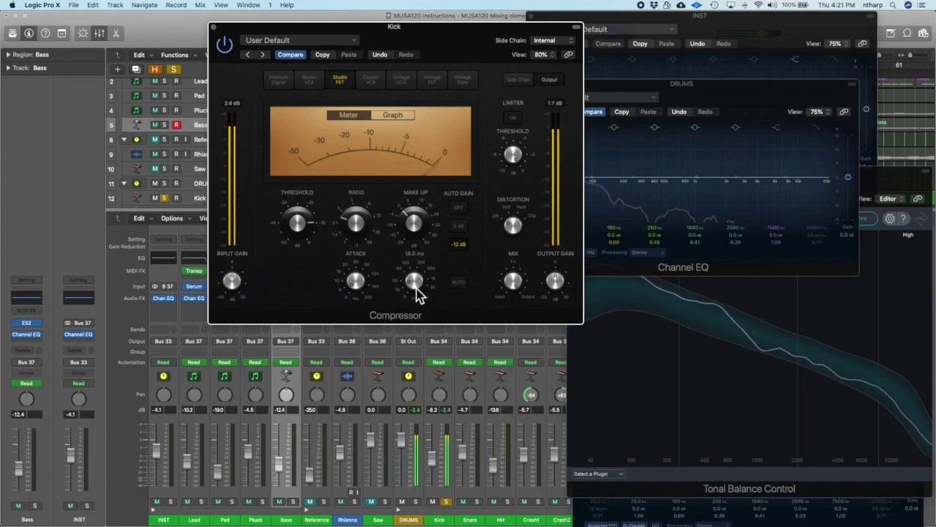
left_click(358, 282)
left_click(357, 282)
left_click(414, 281)
left_click(428, 214)
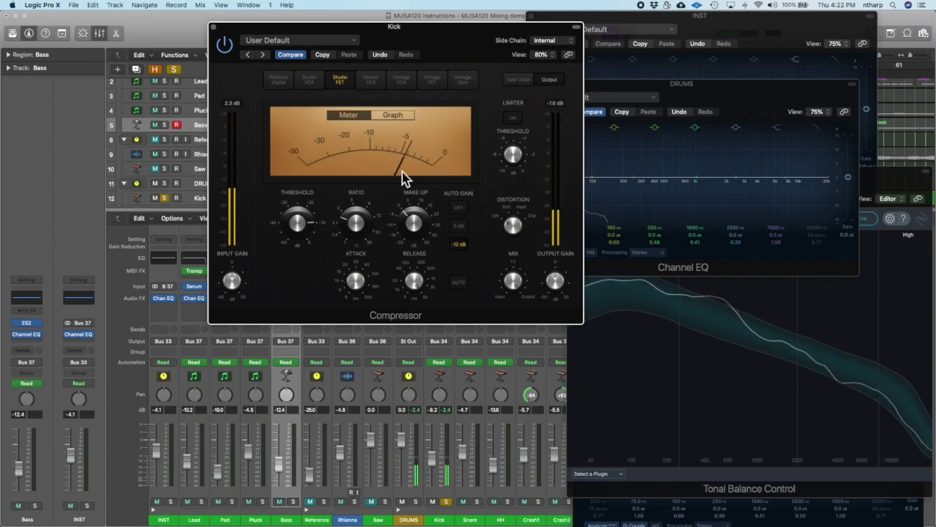
Try heavier compression on the Kick with a lower threshold, a ratio of about 6.1:1 and a readjusted attack
left_click(358, 287)
left_click_drag(358, 288, 355, 276)
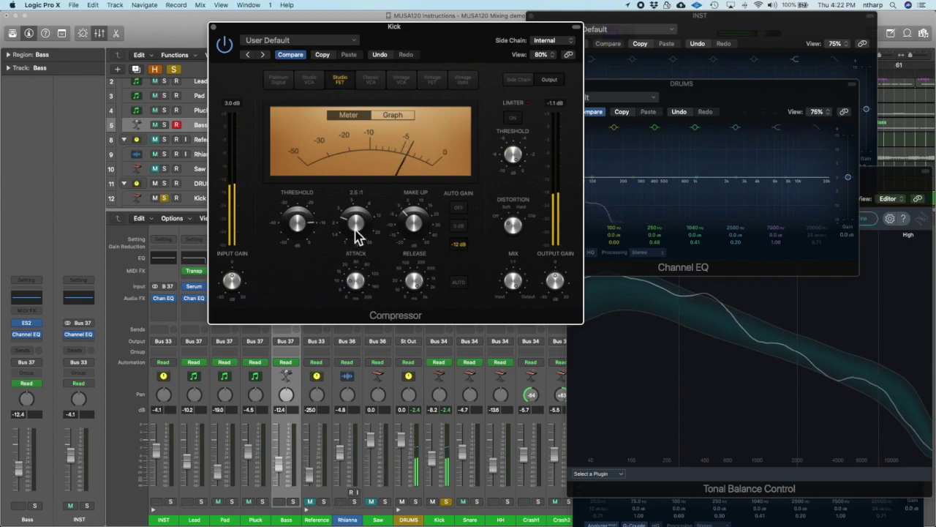
left_click_drag(299, 215, 299, 227)
mouse_move(355, 295)
left_mouse_down()
mouse_move(366, 319)
mouse_move(360, 303)
left_mouse_up()
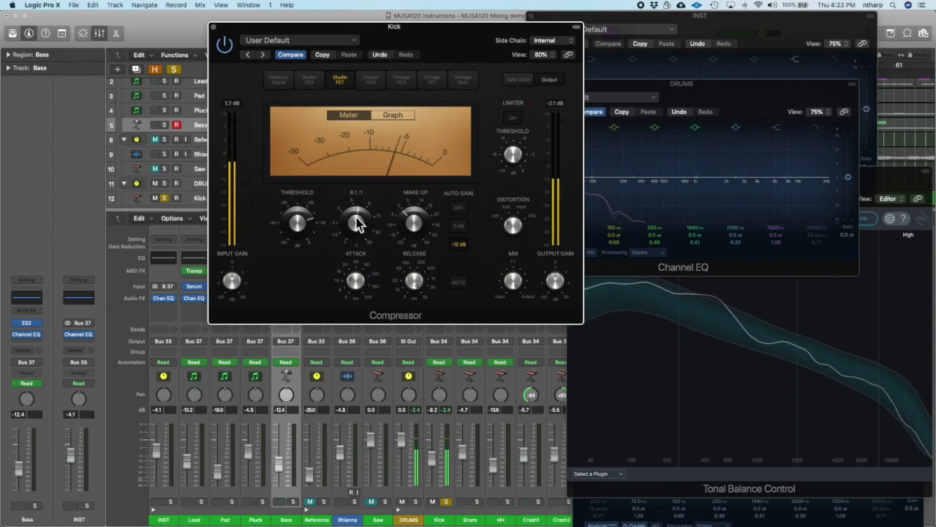
Reduce the Kick compressor's ratio to about 1.2:1 and compare the sound with the compressor bypassed and active
left_click_drag(355, 223, 355, 270)
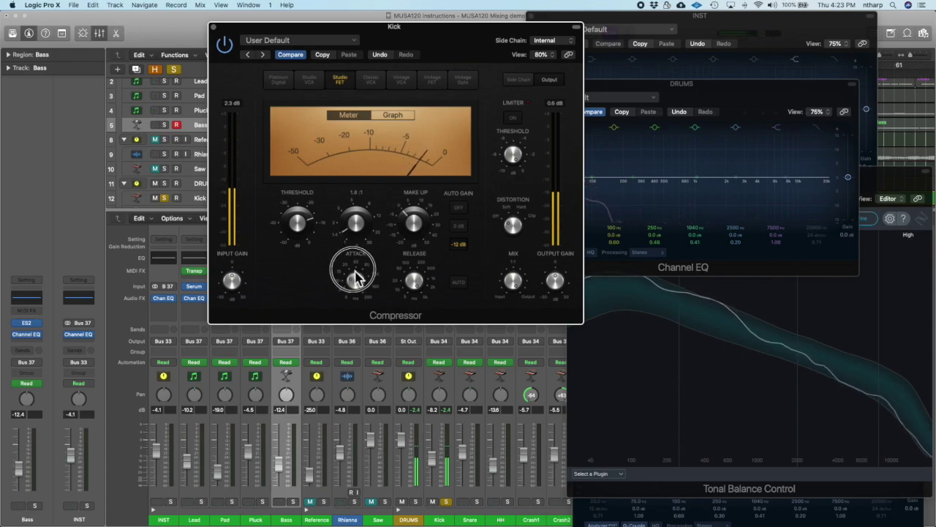
left_click_drag(356, 276, 357, 282)
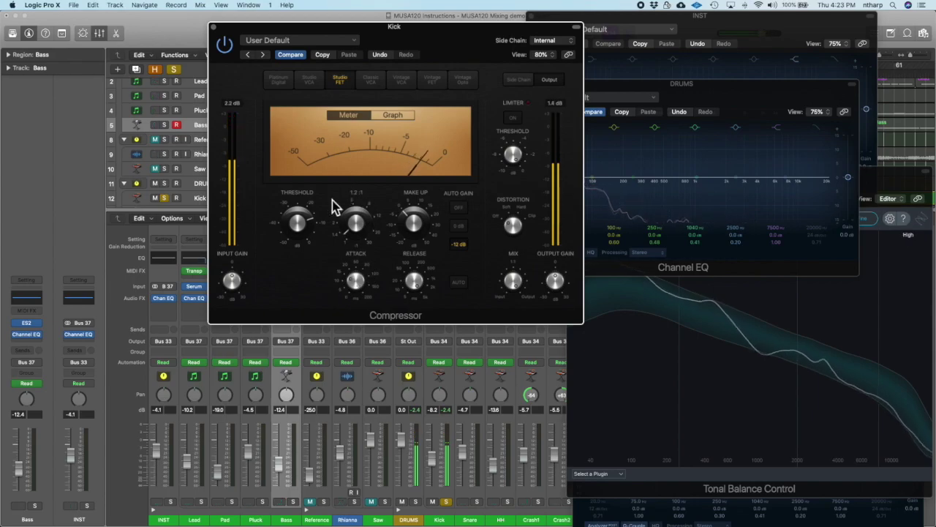
left_click(225, 46)
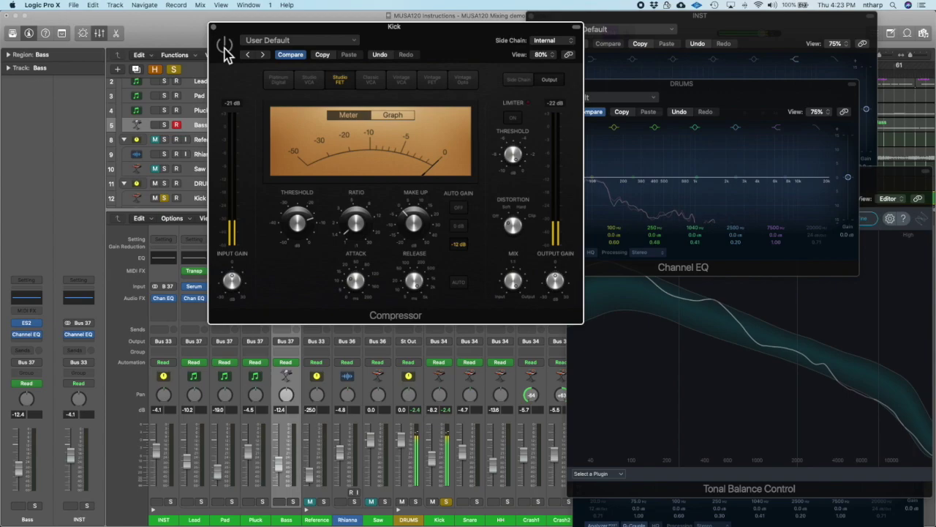
left_click(225, 46)
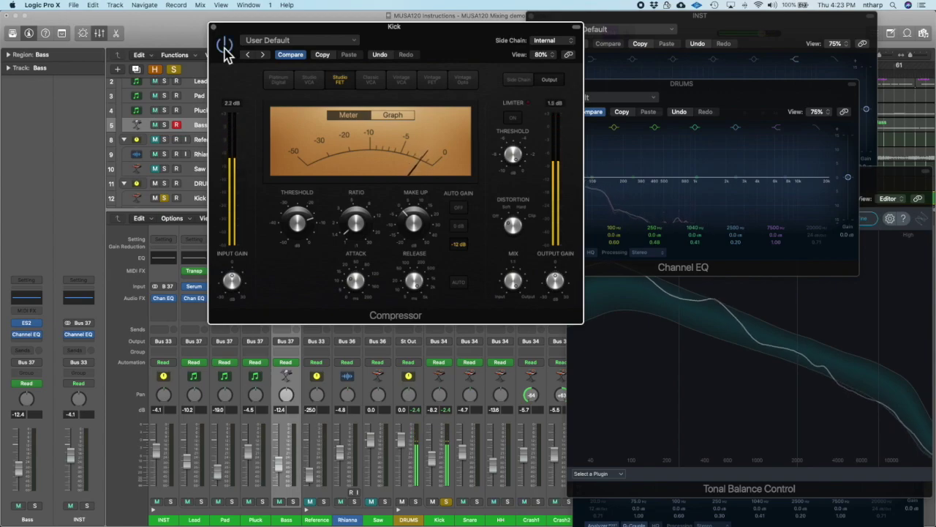
Set the Kick compressor's threshold to -8.0 dB and its attack to about 5.5 ms
mouse_move(414, 279)
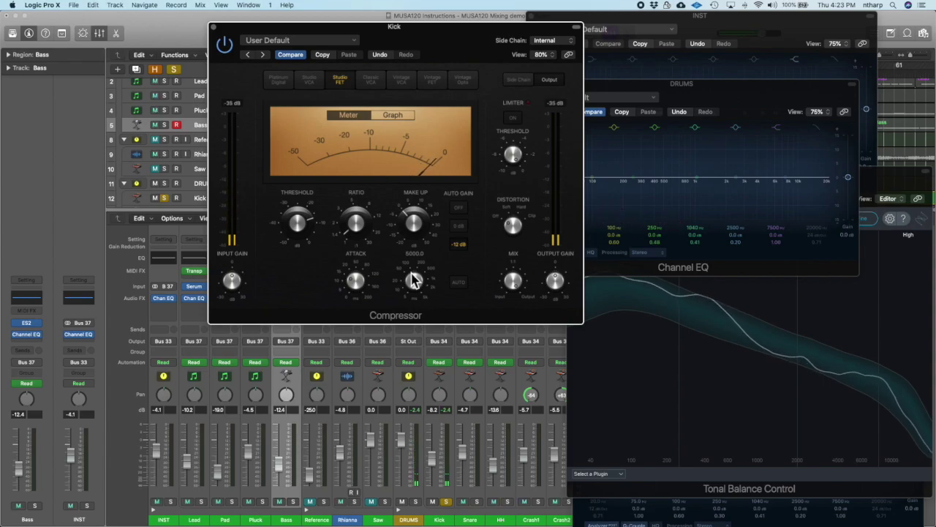
mouse_move(365, 283)
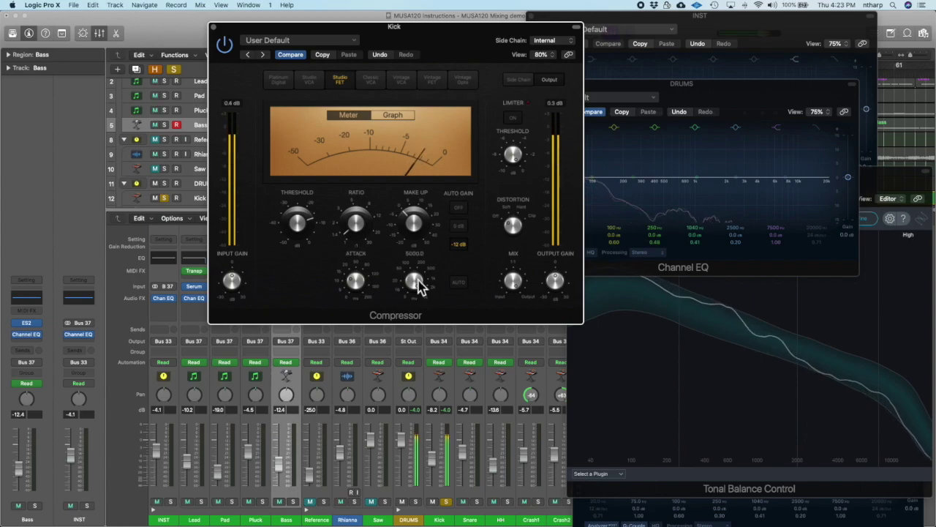
mouse_move(362, 232)
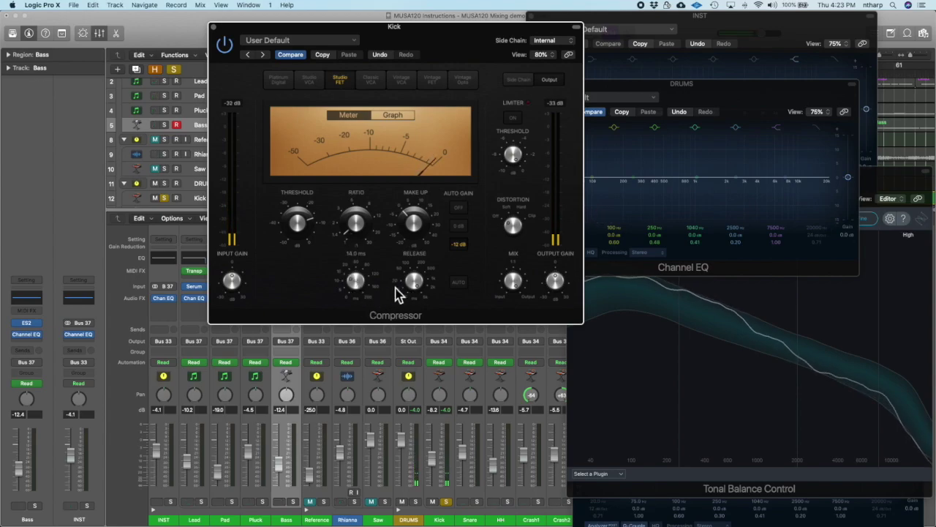
left_click_drag(299, 217, 307, 219)
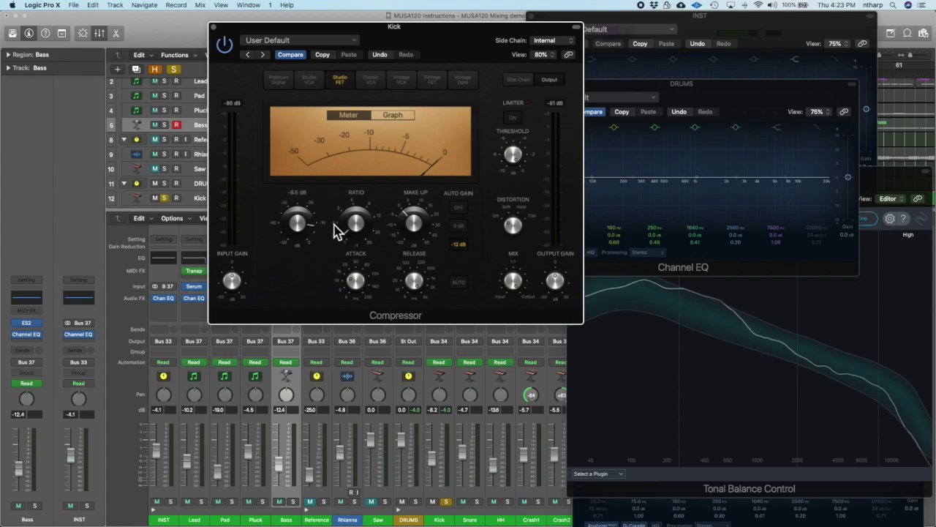
left_click(354, 289)
mouse_move(354, 288)
left_mouse_down()
mouse_move(371, 311)
mouse_move(359, 281)
mouse_move(361, 316)
mouse_move(358, 294)
mouse_move(362, 301)
left_mouse_up()
mouse_move(412, 285)
left_mouse_down()
mouse_move(408, 366)
mouse_move(395, 285)
left_mouse_up()
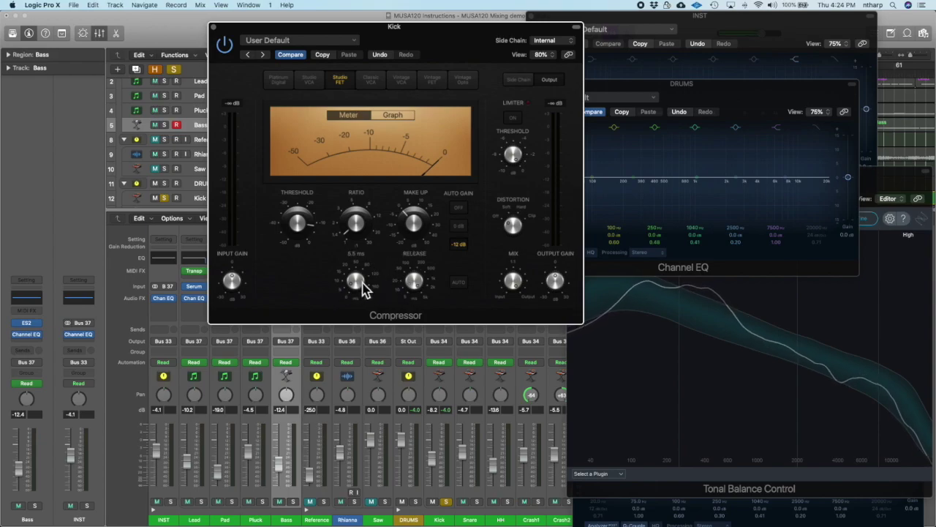
Set the Kick compressor's attack to about 8.0 ms and its release to about 110 ms, and resume playback
left_click_drag(351, 294, 351, 294)
left_click_drag(413, 289, 414, 289)
left_click_drag(355, 224, 343, 250)
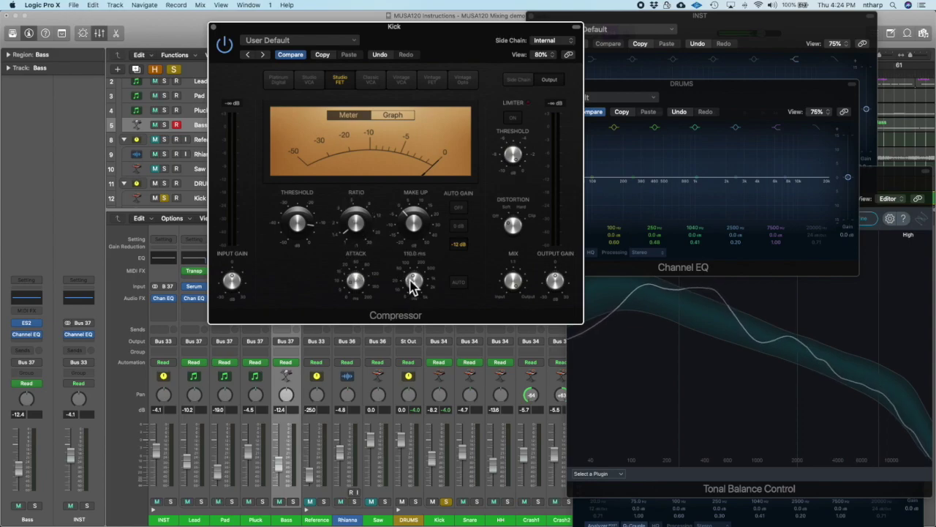
key("space")
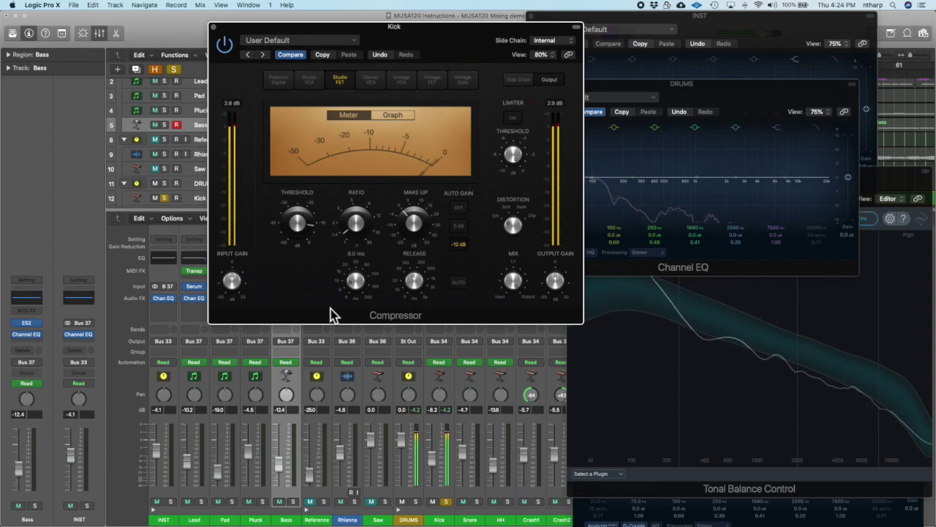
Lengthen the Kick compressor's release to about 440 ms and fine-tune its attack
mouse_move(415, 282)
left_mouse_down()
mouse_move(415, 310)
mouse_move(410, 229)
mouse_move(412, 316)
mouse_move(407, 269)
left_mouse_up()
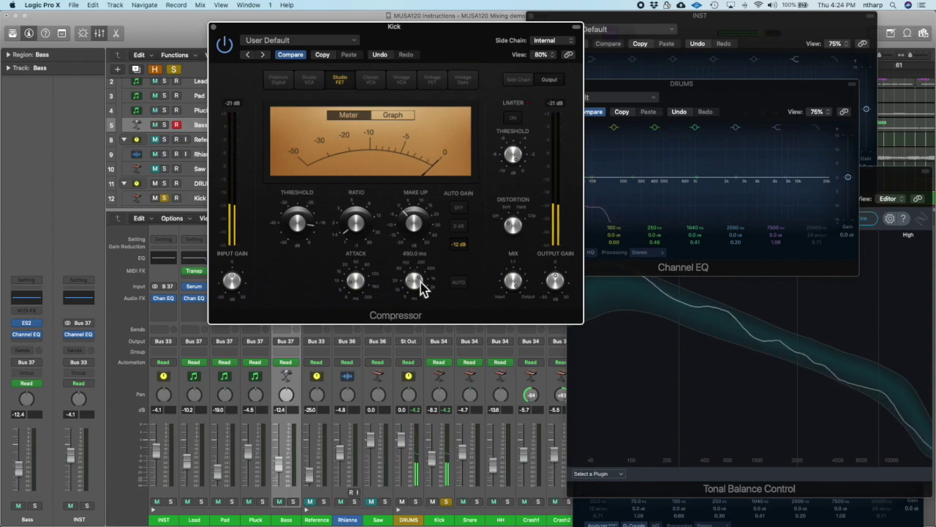
scroll(421, 285, "down", 5)
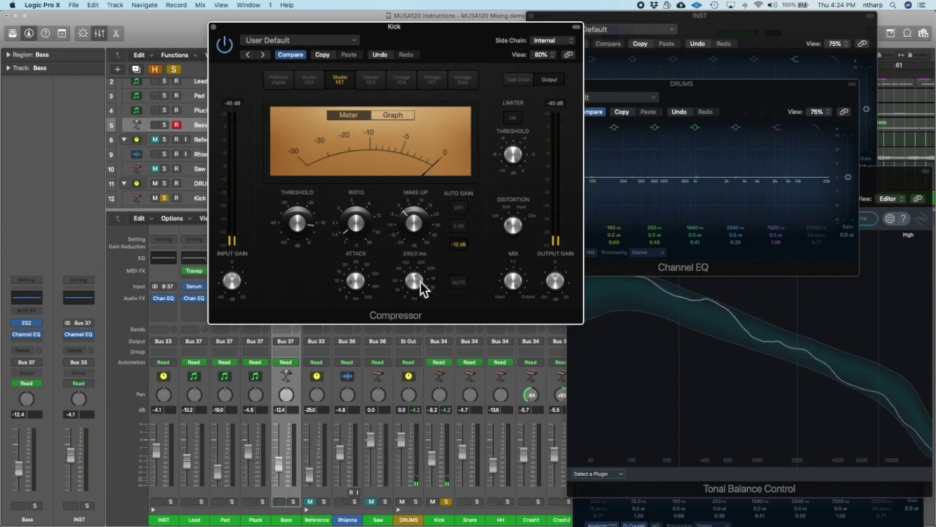
mouse_move(421, 286)
left_mouse_down()
mouse_move(414, 275)
mouse_move(417, 282)
left_mouse_up()
left_click_drag(356, 293, 354, 296)
mouse_move(438, 292)
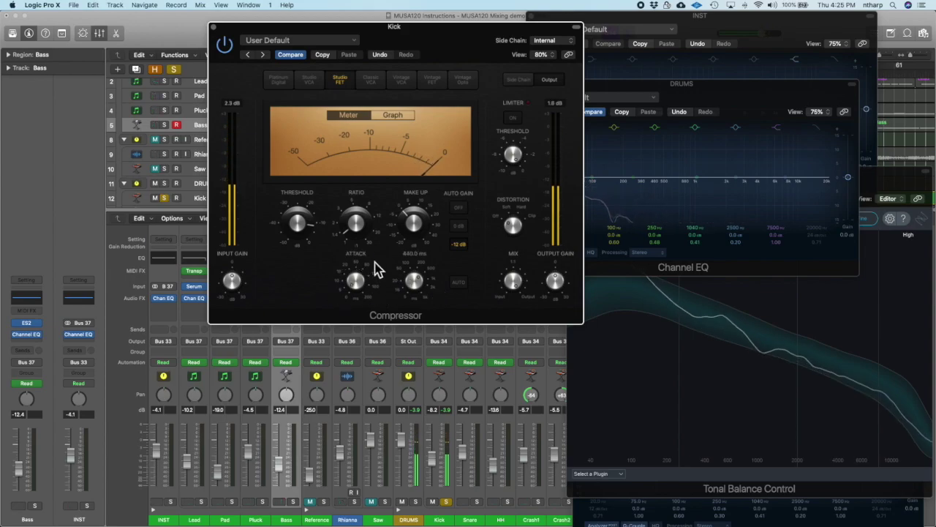
Set the Kick compressor's threshold to -4.0 dB and its ratio to about 1.2:1
mouse_move(359, 233)
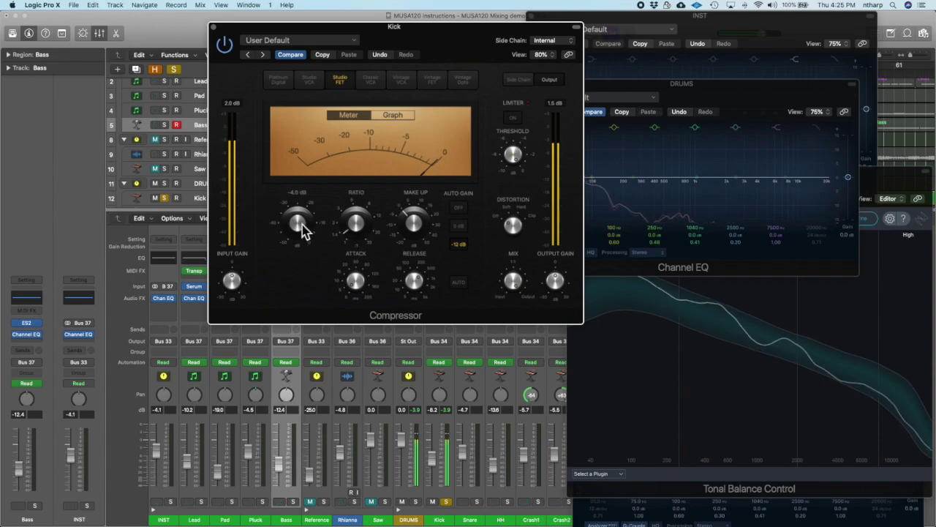
left_click_drag(357, 228, 358, 219)
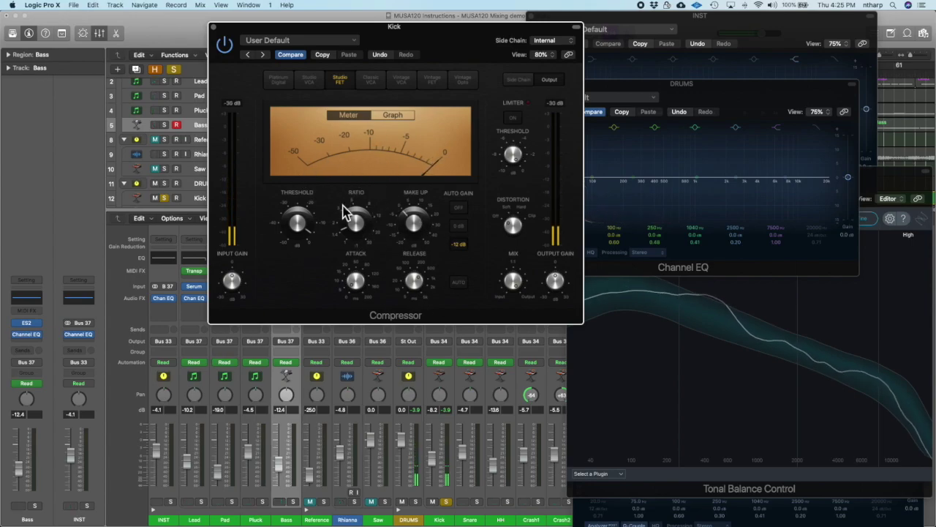
left_click(360, 234)
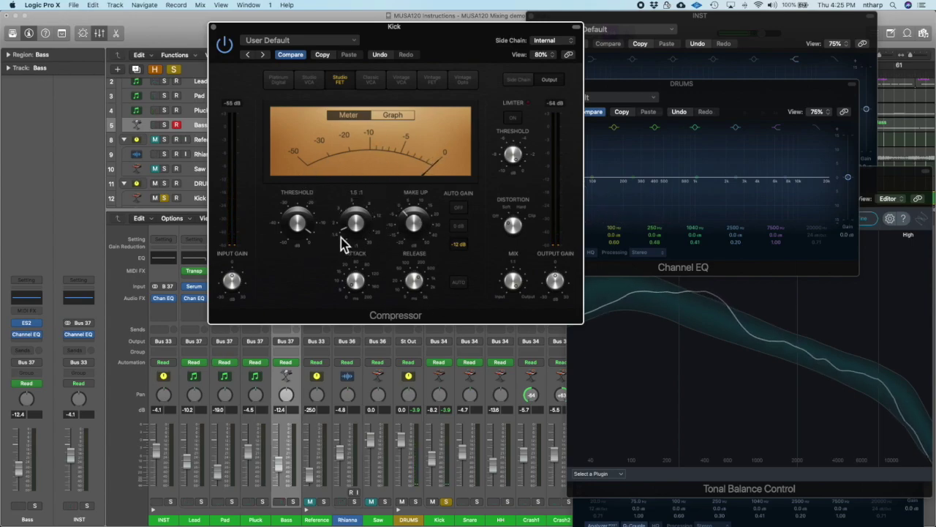
left_click(356, 231)
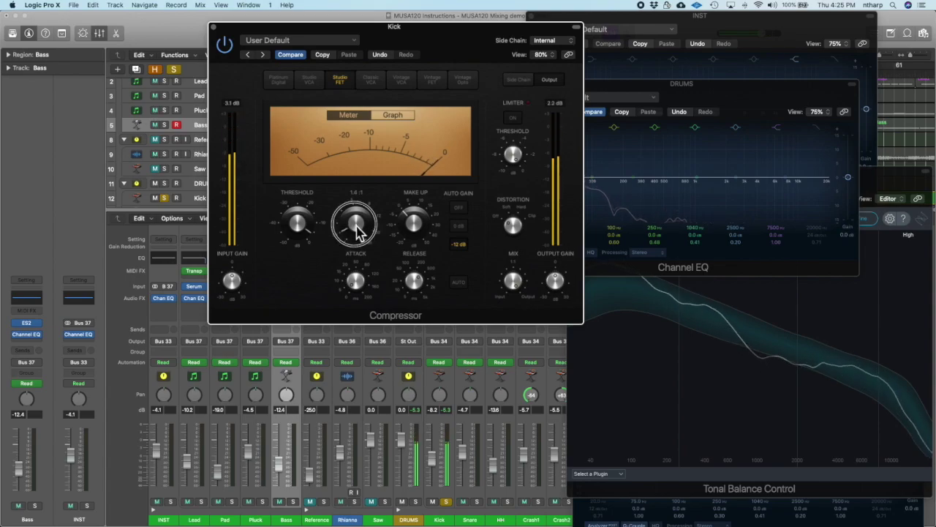
left_click_drag(356, 231, 357, 232)
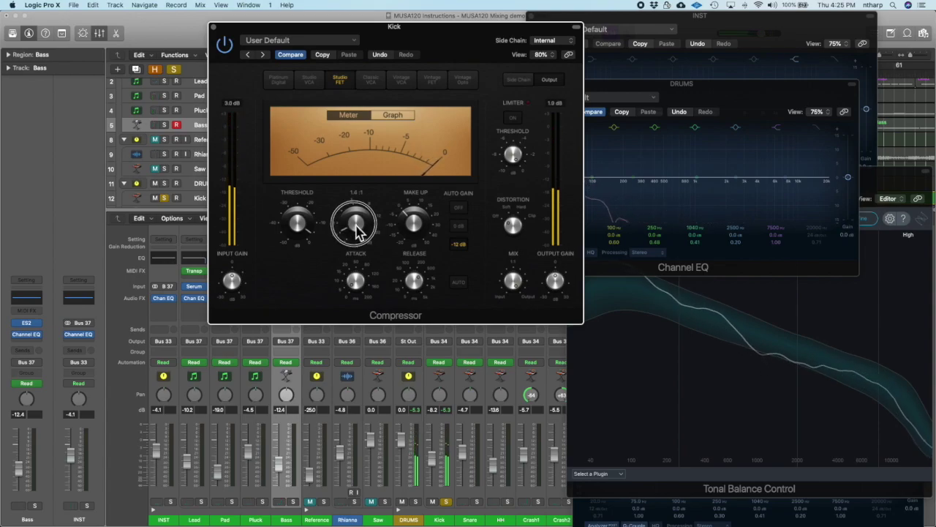
left_click(357, 231)
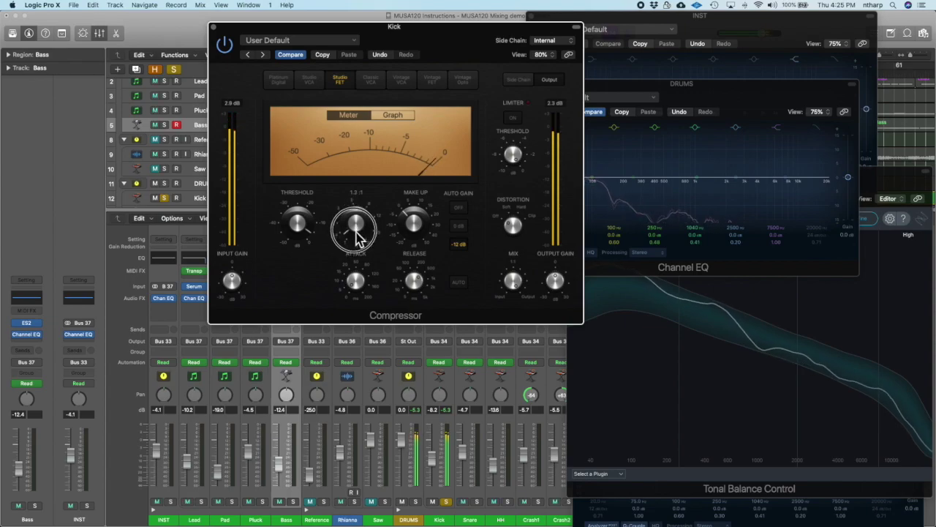
left_click_drag(355, 236, 358, 234)
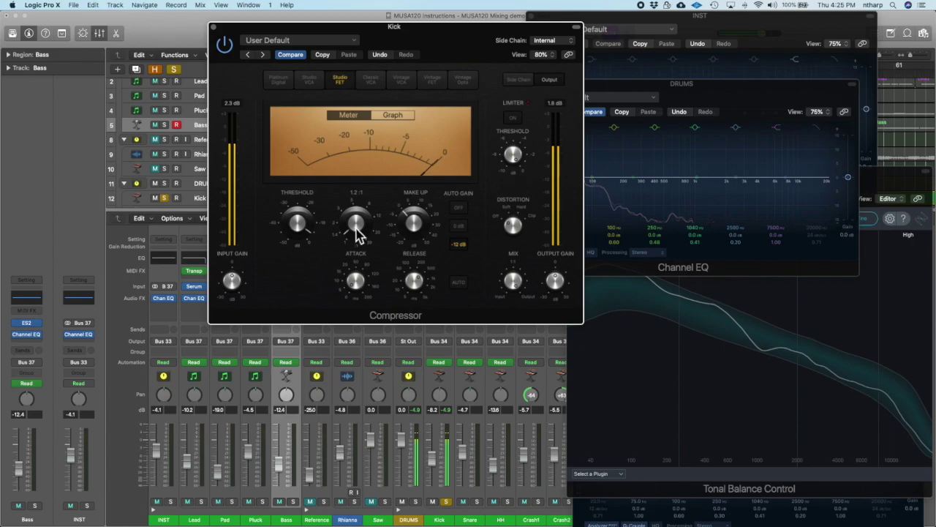
Compare the Kick sound with the compressor bypassed and active, leaving the compressor on
left_click(227, 45)
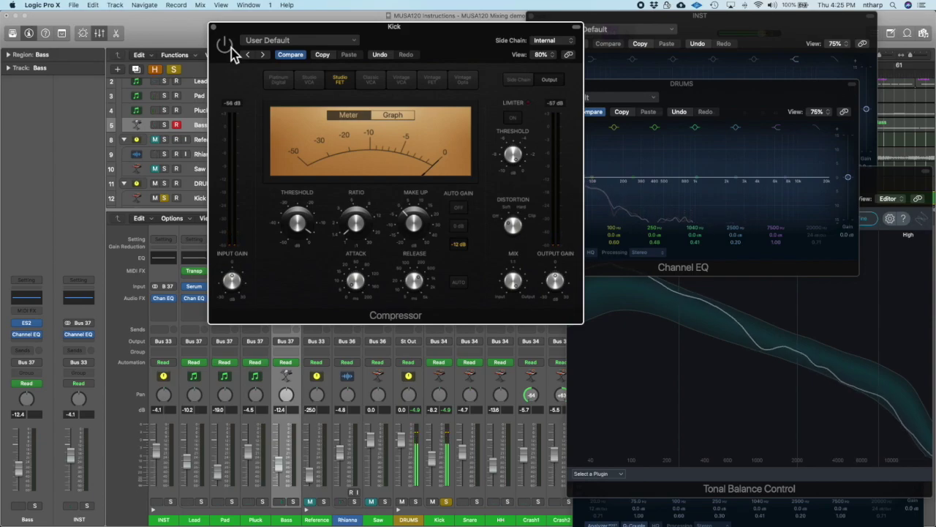
left_click(228, 47)
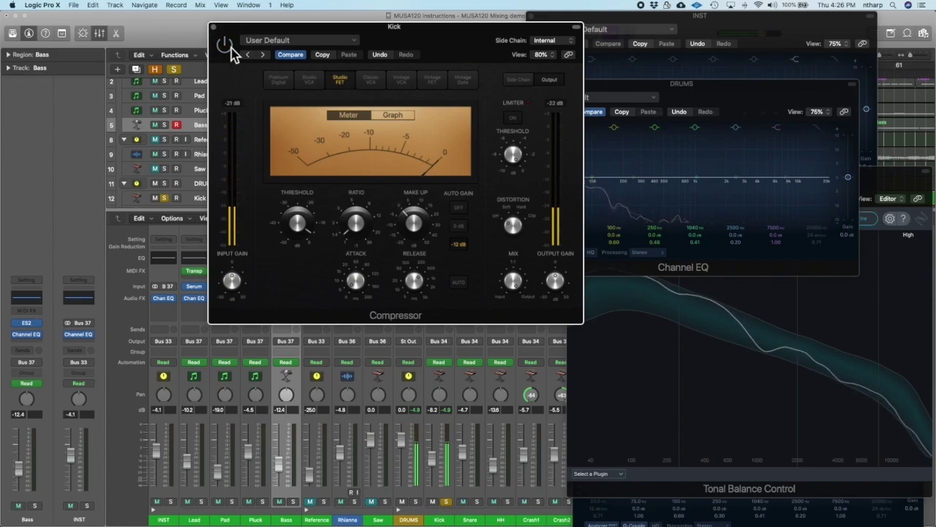
left_click(229, 46)
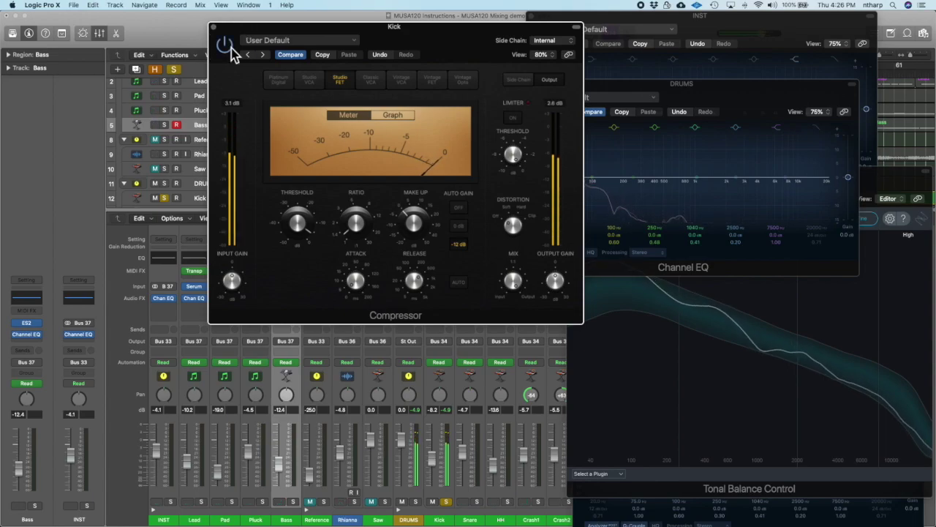
Move the Kick compressor window aside and add a stereo Compressor to the Snare channel
left_click_drag(345, 26, 146, 62)
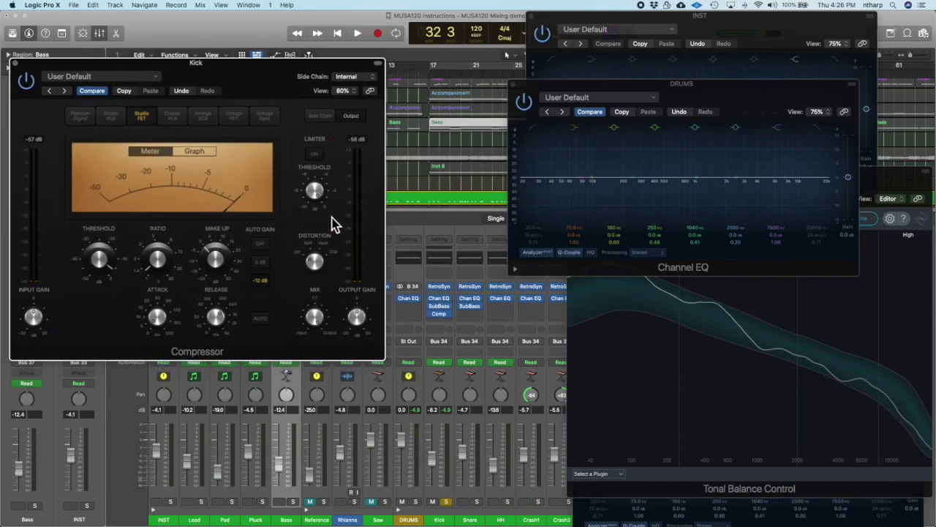
left_click(473, 315)
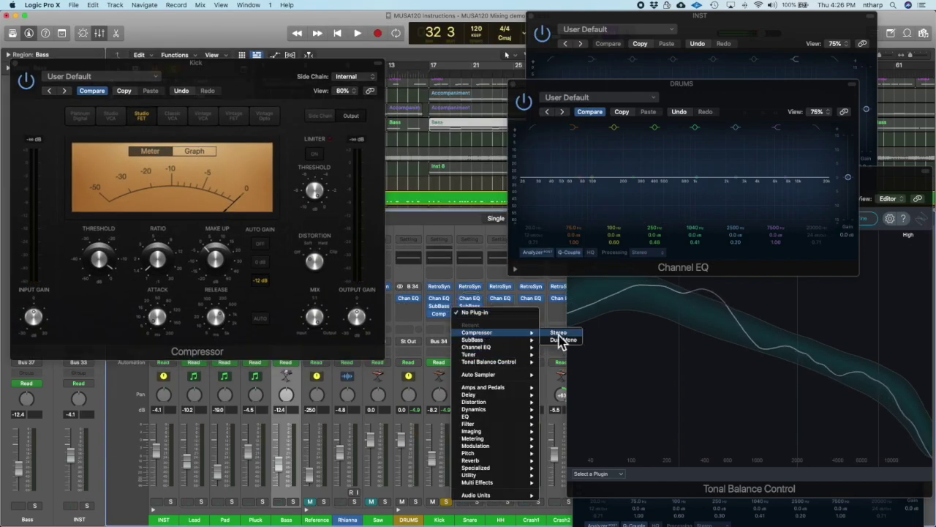
left_click(559, 341)
Set the Snare compressor's attack to about 2.0 ms, its release to about 100 ms and its ratio to about 1.9:1
left_click_drag(439, 288, 449, 310)
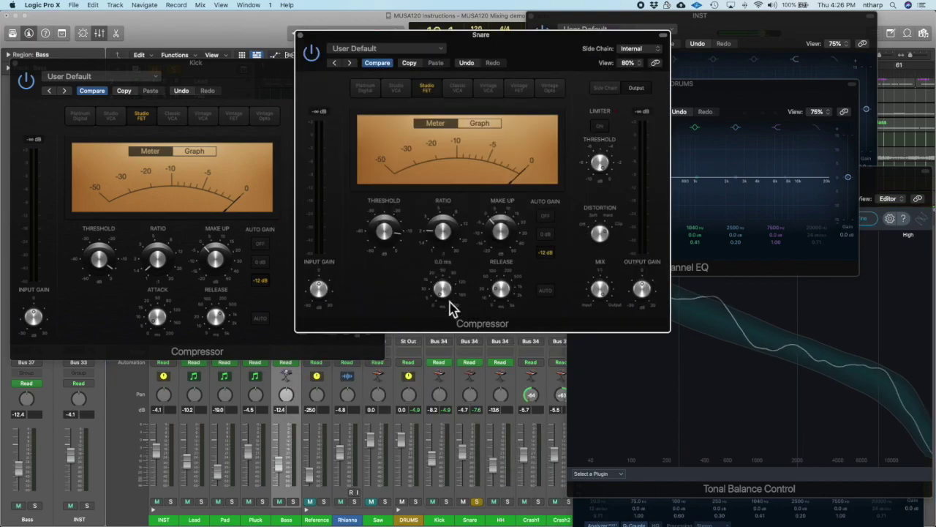
left_click_drag(503, 287, 495, 288)
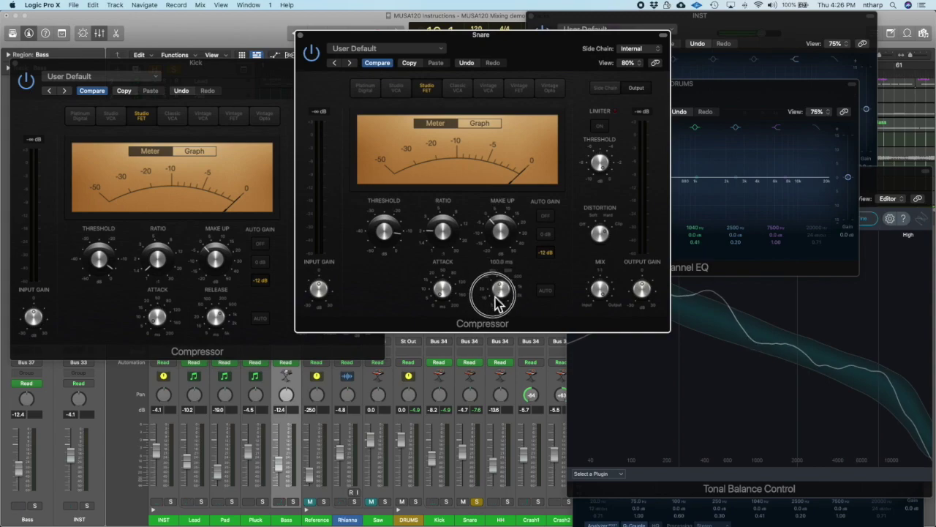
mouse_move(439, 289)
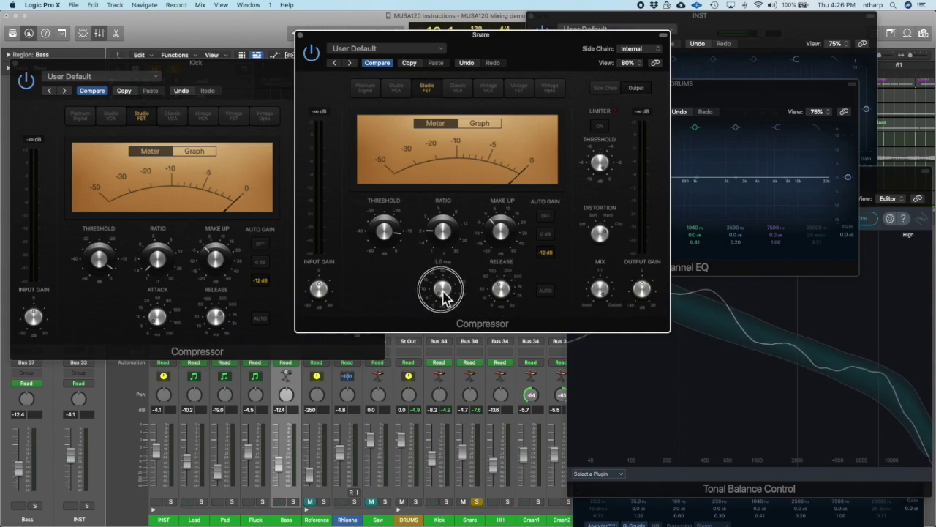
left_click_drag(444, 236, 439, 238)
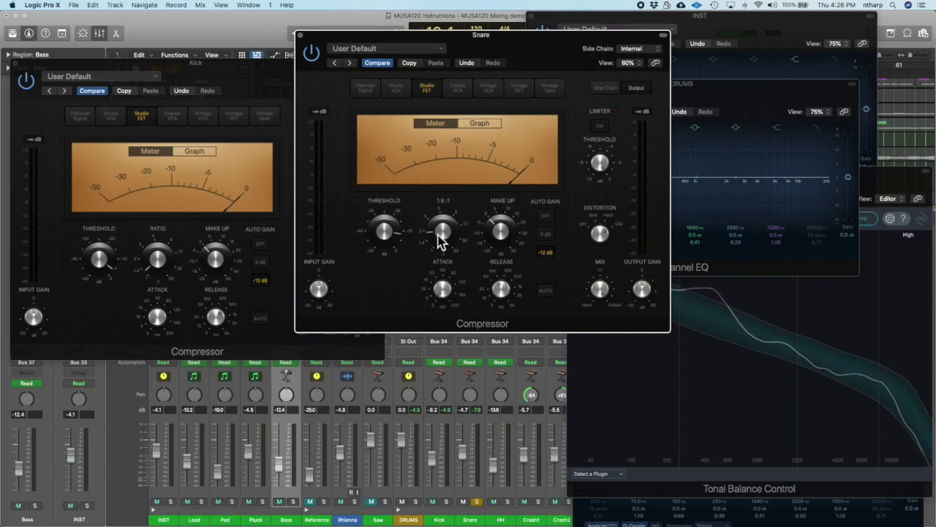
Play the soloed Snare, move its compressor window lower, and adjust the attack to about 3.0 ms
key("space")
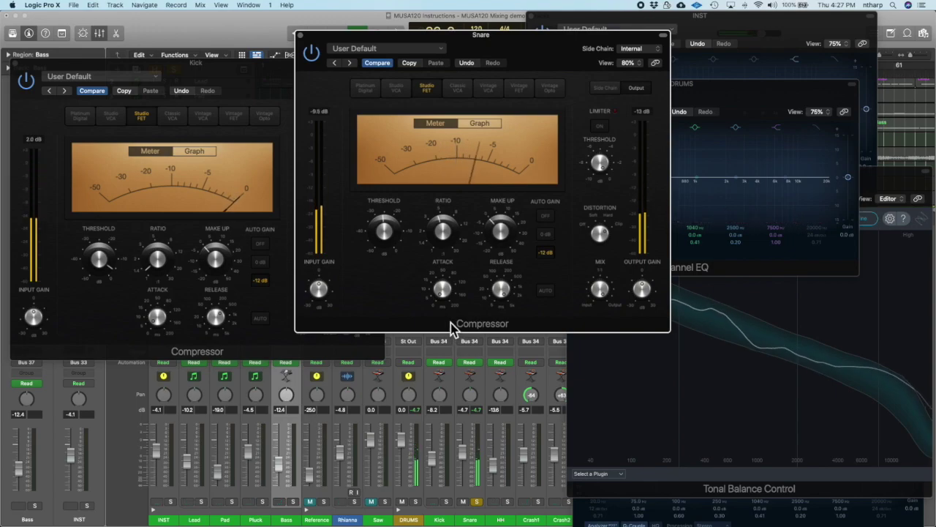
left_click(446, 298)
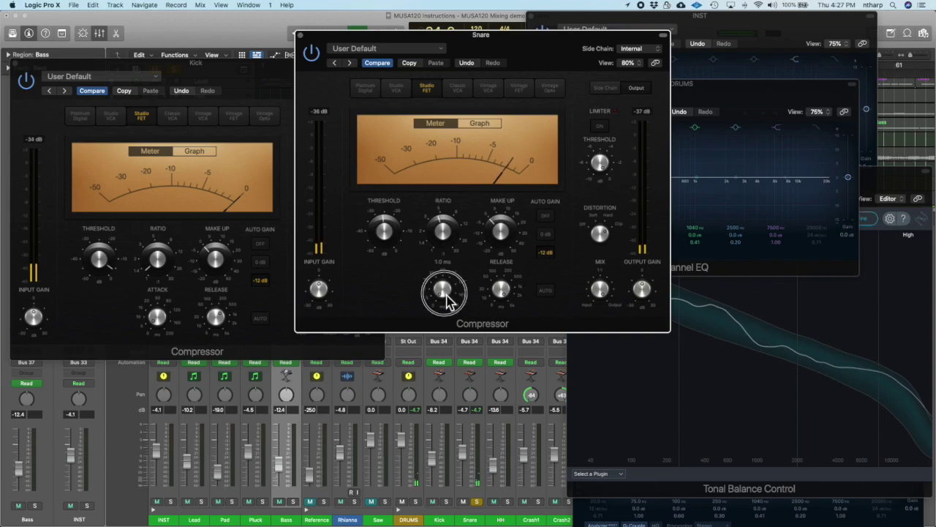
left_click_drag(474, 53, 482, 119)
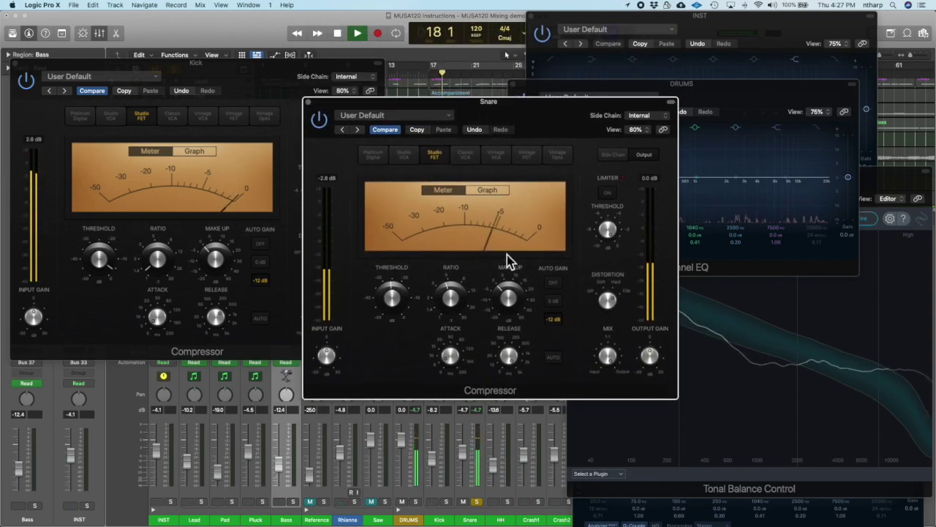
left_click(452, 361)
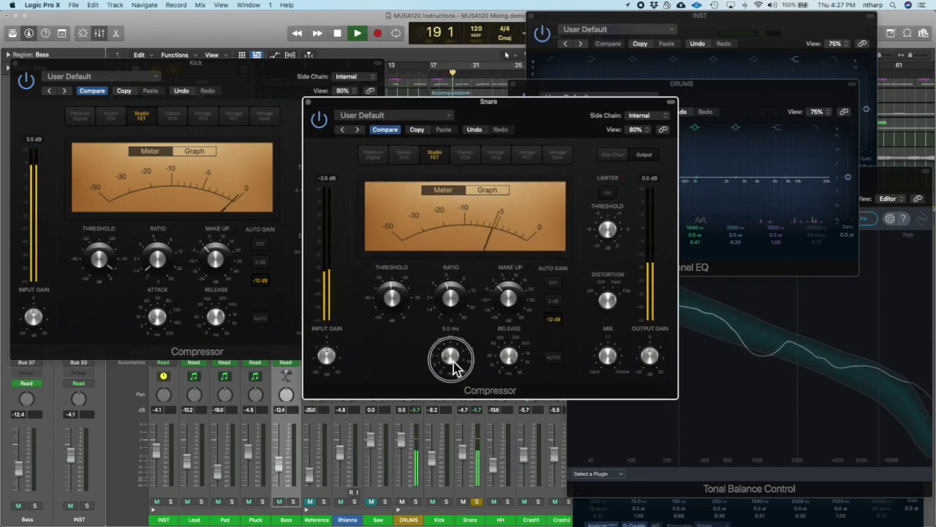
left_click_drag(454, 368, 455, 370)
key("space")
left_click_drag(454, 356, 452, 357)
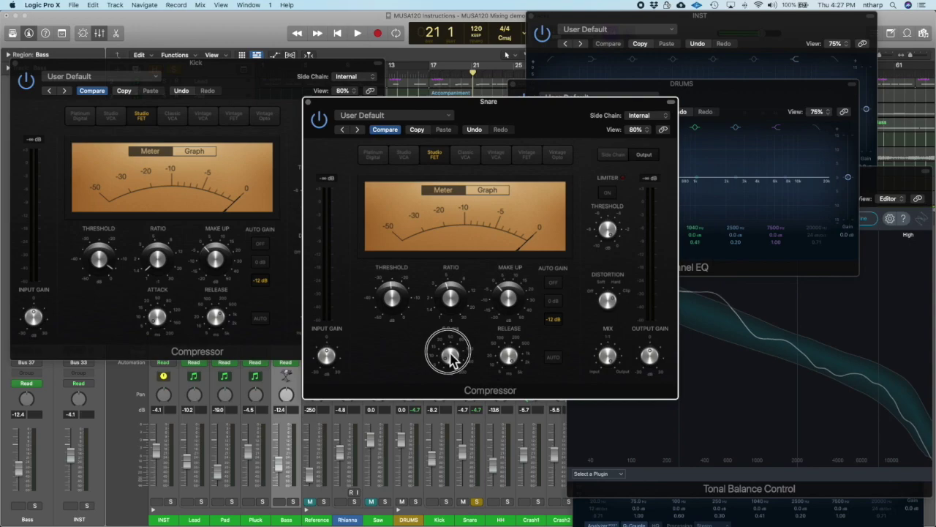
left_click_drag(452, 357, 455, 367)
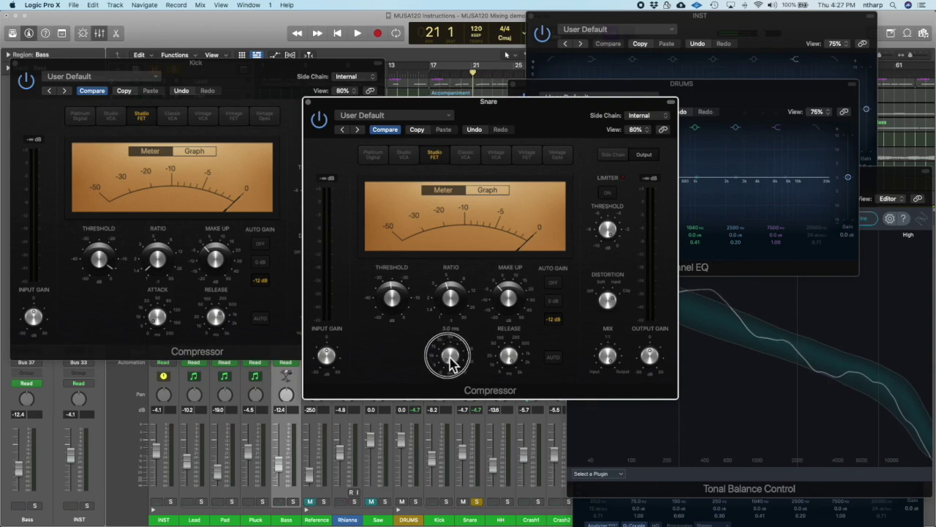
Raise the Snare compressor's threshold and set its ratio to about 2.1:1 during playback
key("space")
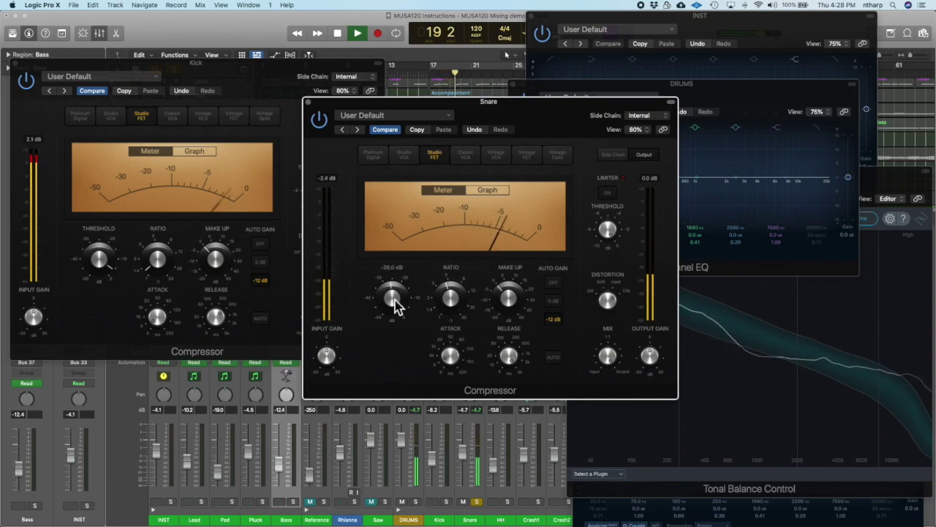
left_click_drag(393, 287, 388, 271)
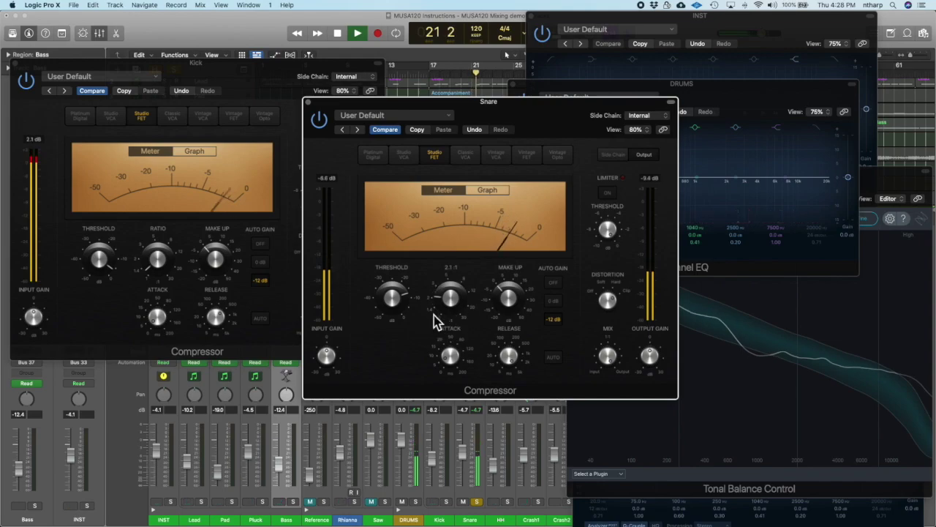
left_click_drag(393, 310, 396, 312)
left_click_drag(453, 307, 453, 304)
Raise the Snare compressor's attack to about 20 ms while auditioning the part
mouse_move(452, 359)
left_mouse_down()
mouse_move(446, 350)
mouse_move(448, 360)
left_mouse_up()
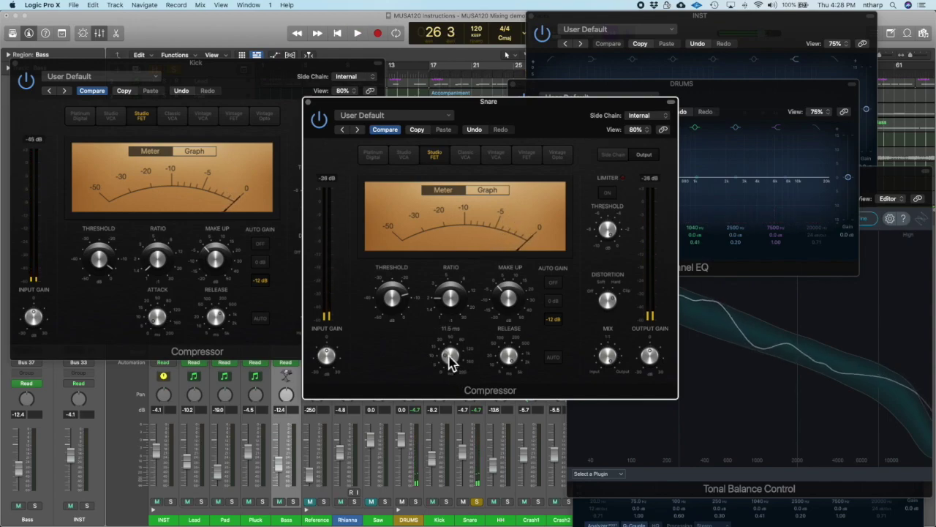
key("space")
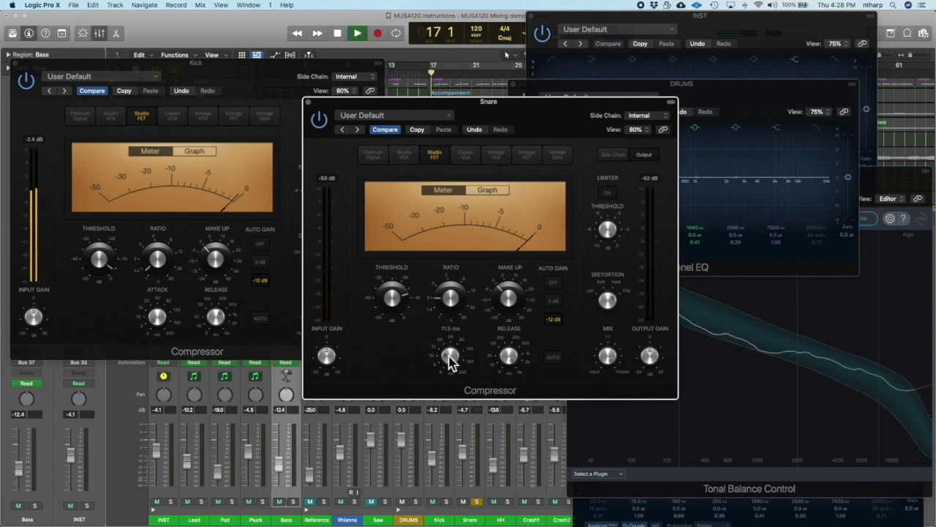
left_click(451, 358)
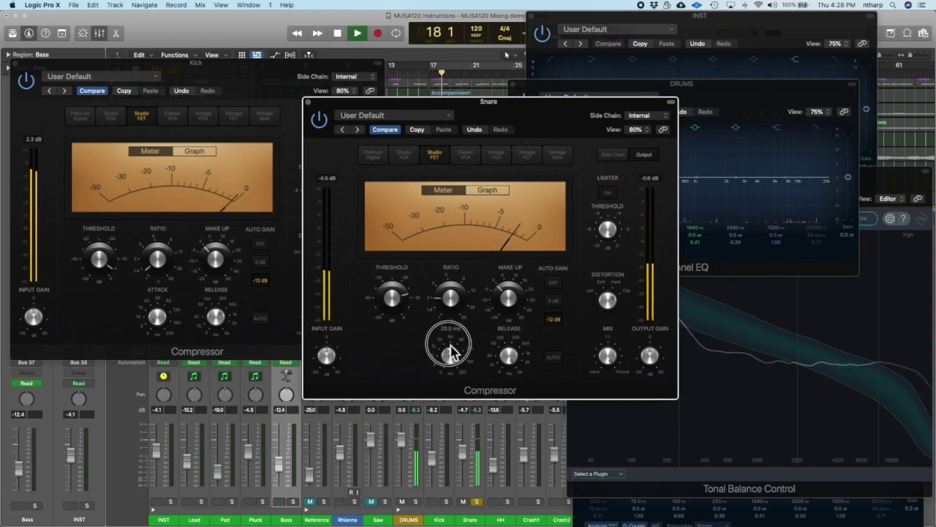
mouse_move(451, 358)
left_mouse_down()
mouse_move(453, 389)
mouse_move(451, 333)
mouse_move(447, 350)
left_mouse_up()
Try a long release of 4500 ms on the Snare compressor, then bring it to about 410 ms and fine-tune the attack
mouse_move(509, 359)
left_mouse_down()
mouse_move(521, 414)
mouse_move(517, 355)
left_mouse_up()
key("space")
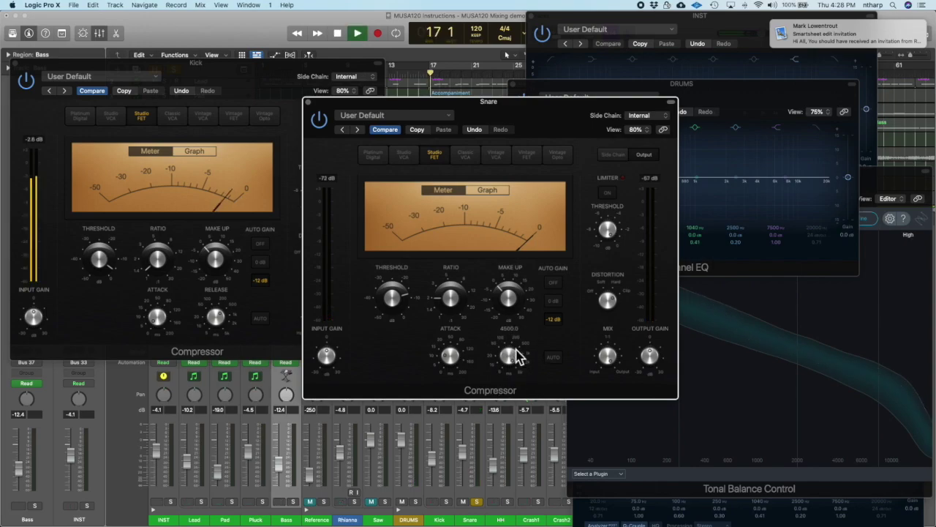
left_click_drag(515, 357, 512, 390)
key("space")
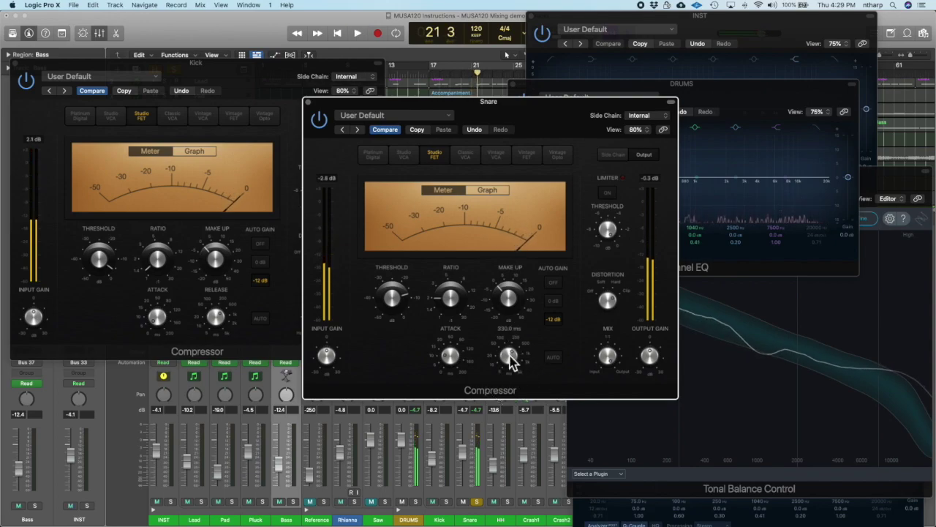
left_click_drag(448, 365, 448, 366)
left_click_drag(508, 359, 510, 365)
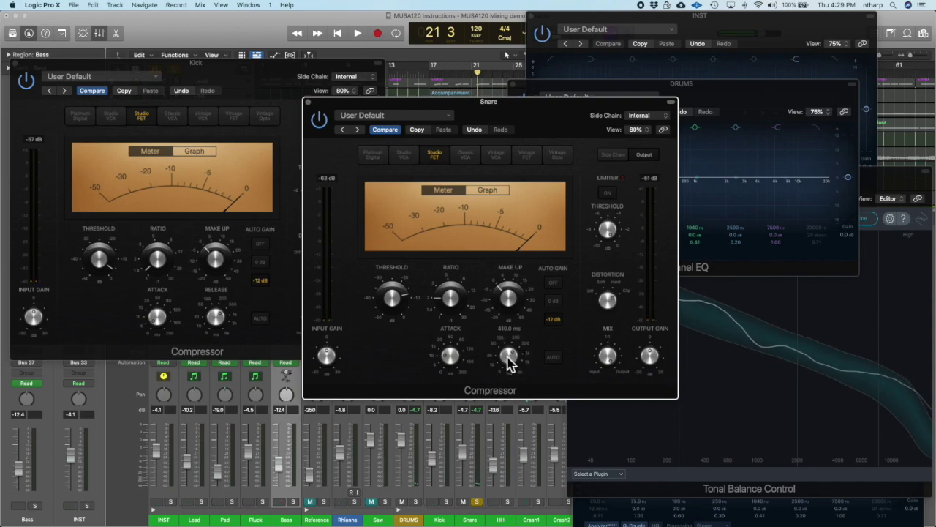
Resume playback and lengthen the Snare compressor's release
key("space")
left_click(510, 363)
left_click_drag(510, 364, 507, 361)
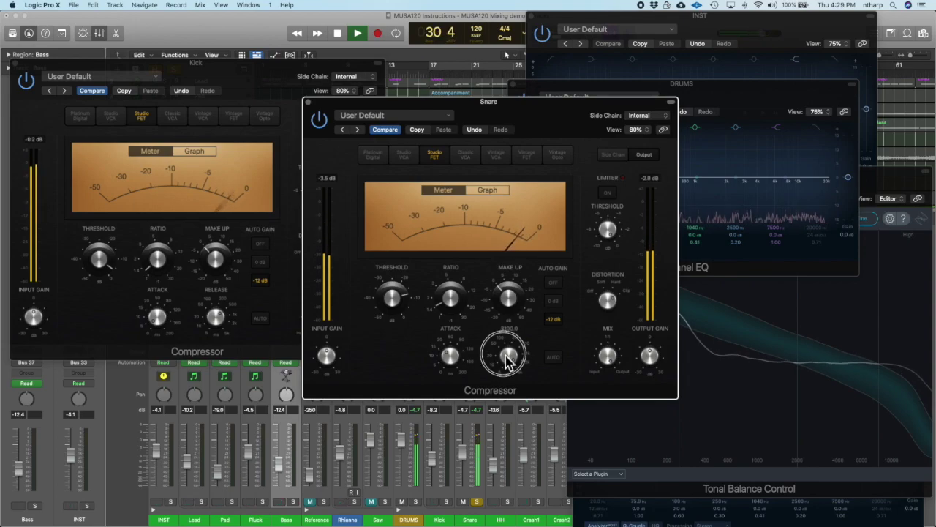
left_click_drag(510, 360, 510, 360)
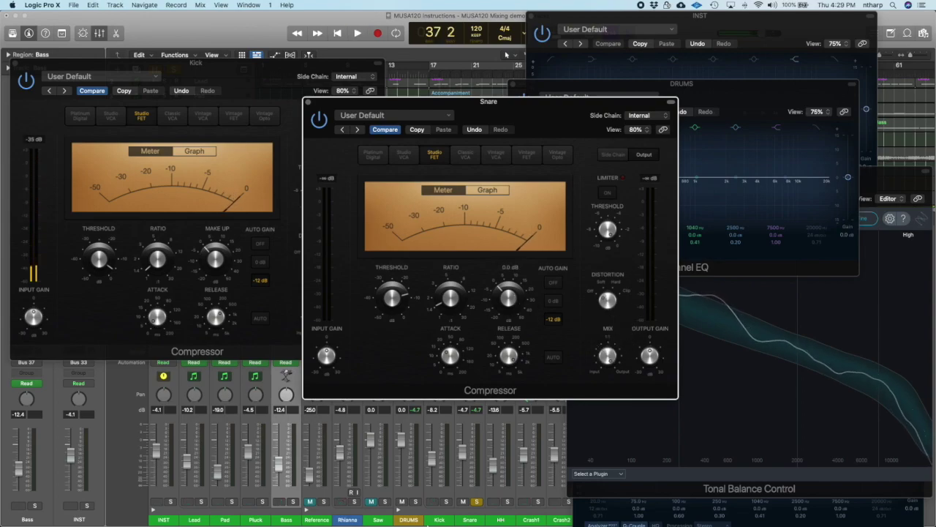
Solo the Kick together with the Snare and lower the Snare compressor's ratio to about 1.3:1 during playback
left_click(446, 502)
key("space")
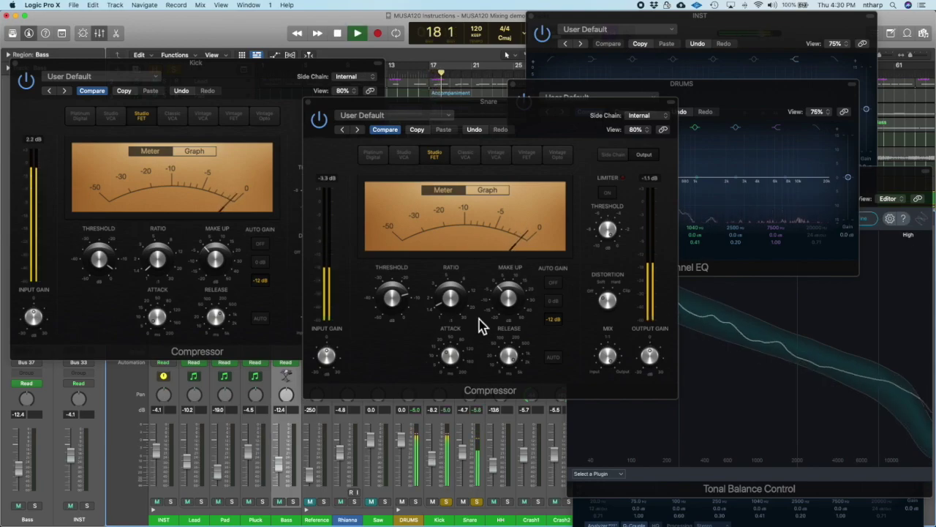
left_click_drag(453, 362, 445, 345)
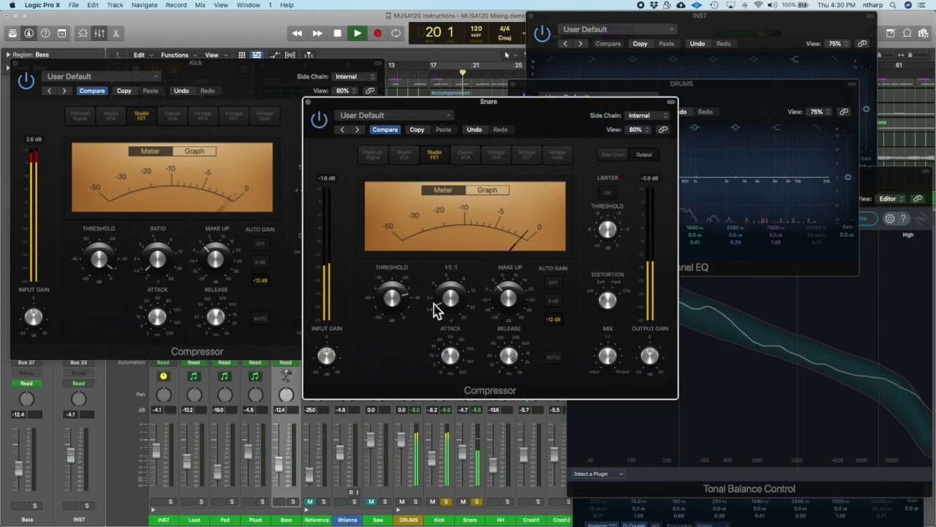
left_click_drag(448, 302, 450, 307)
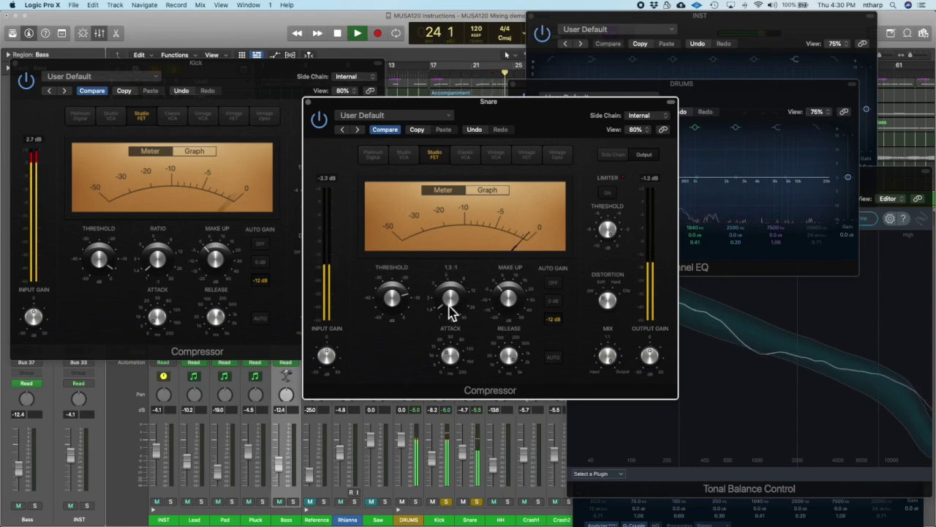
Play the full mix in a loop and adjust the Snare compressor's attack, trying values down to 0.0 ms
left_click_drag(504, 365, 518, 392)
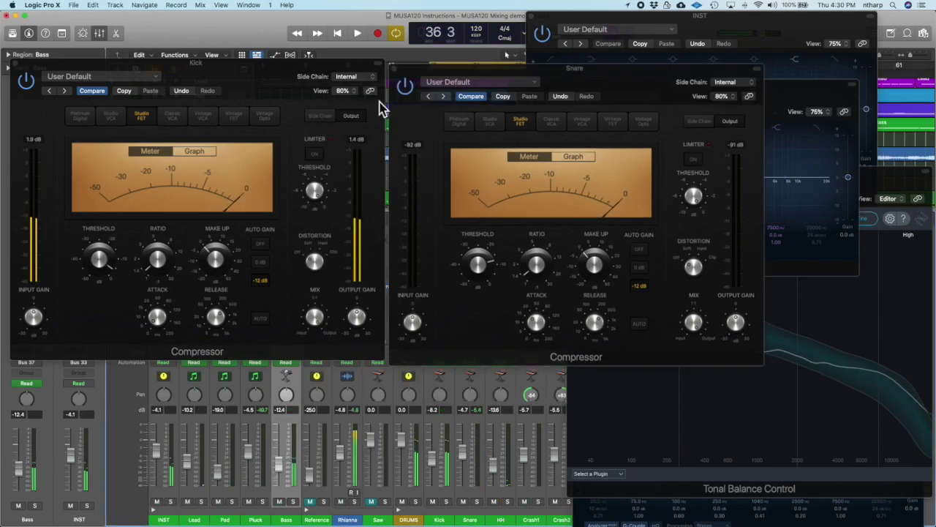
key("space")
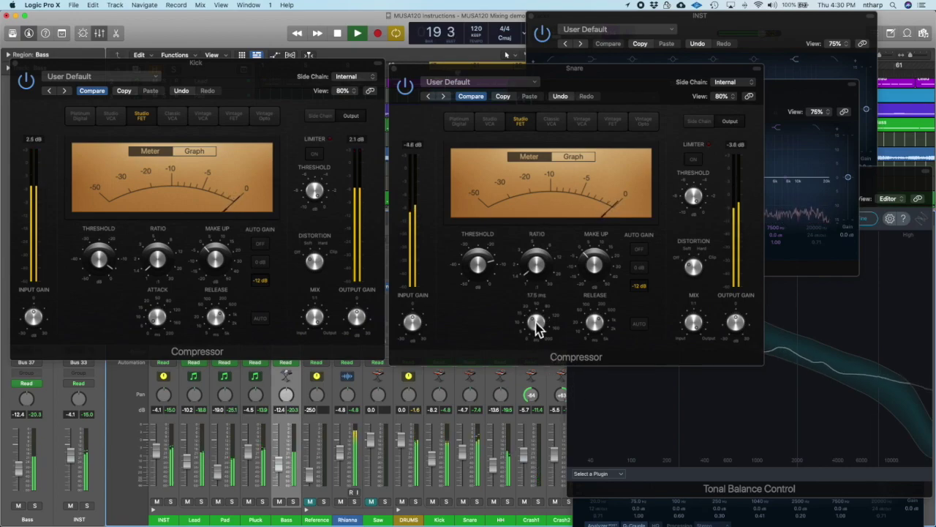
left_click_drag(536, 326, 550, 389)
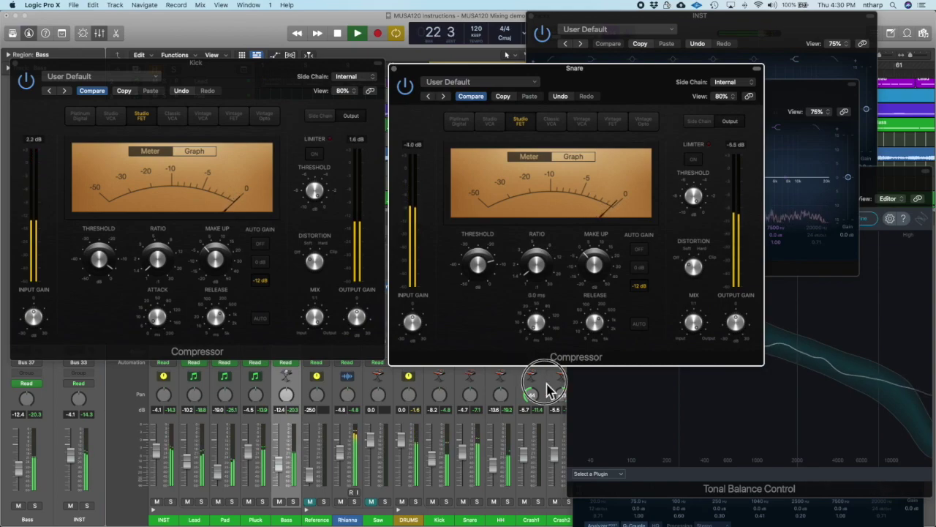
left_click_drag(602, 266, 600, 271)
mouse_move(535, 324)
left_mouse_down()
mouse_move(536, 309)
mouse_move(536, 322)
left_mouse_up()
Sweep the Snare compressor's release between about 8.4 ms and 5000 ms in the full mix and readjust it
left_click_drag(598, 324, 600, 372)
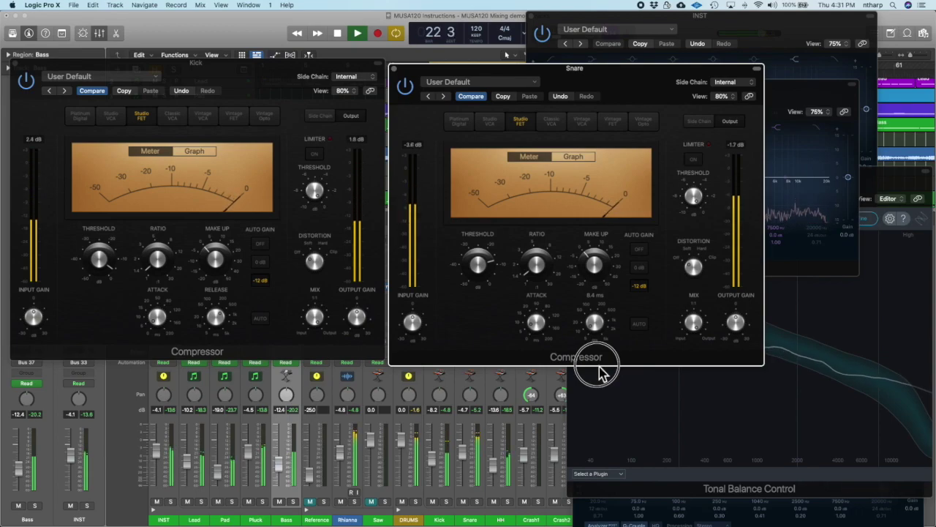
left_click_drag(598, 369, 580, 303)
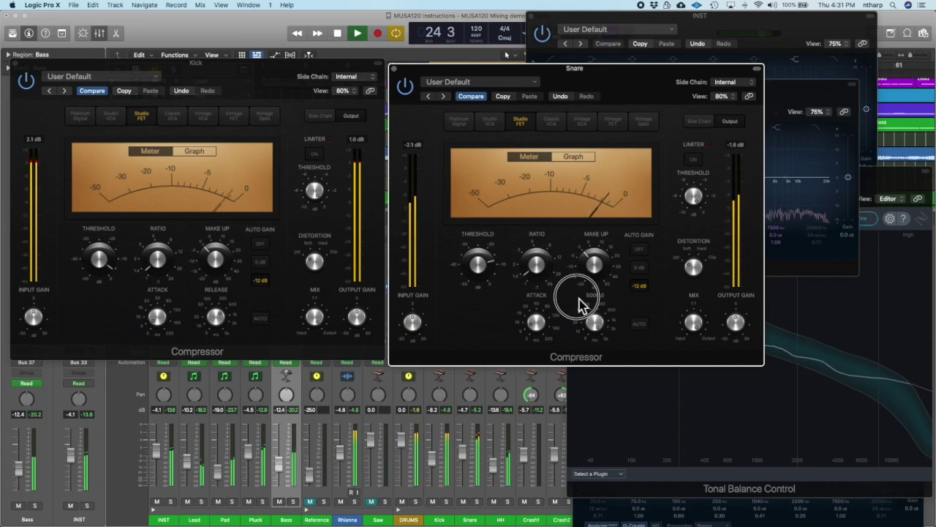
mouse_move(580, 303)
left_mouse_down()
mouse_move(592, 329)
mouse_move(583, 321)
left_mouse_up()
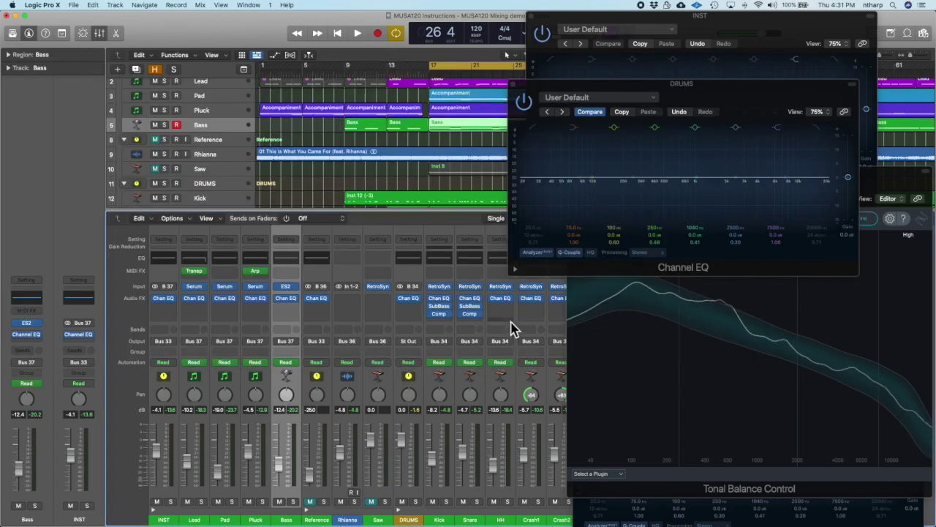
Insert a stereo Compressor on the HH channel, lower its threshold and raise its release while HH plays soloed
left_click(512, 313)
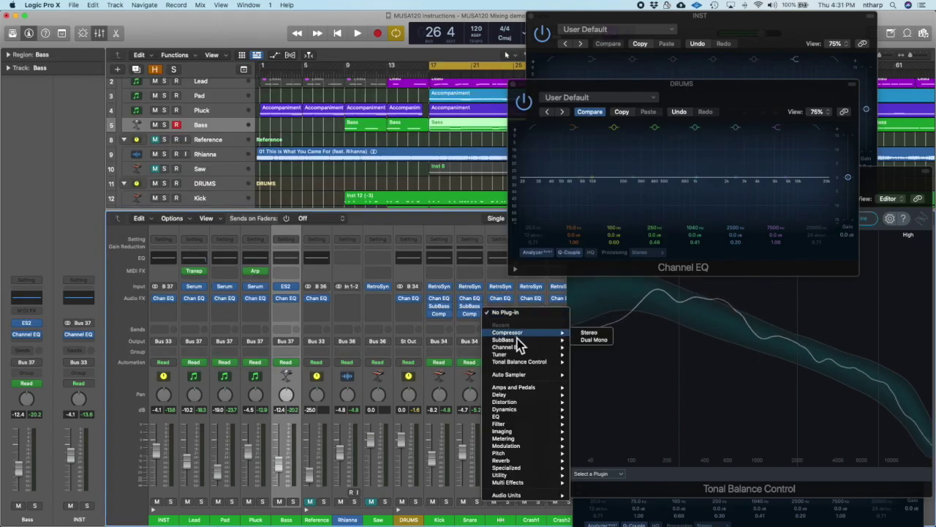
left_click(591, 333)
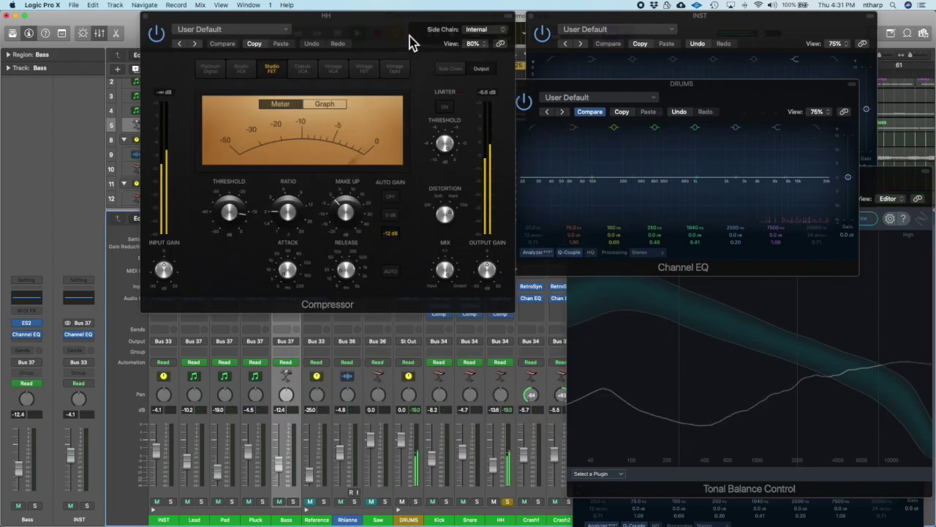
left_click_drag(408, 19, 413, 32)
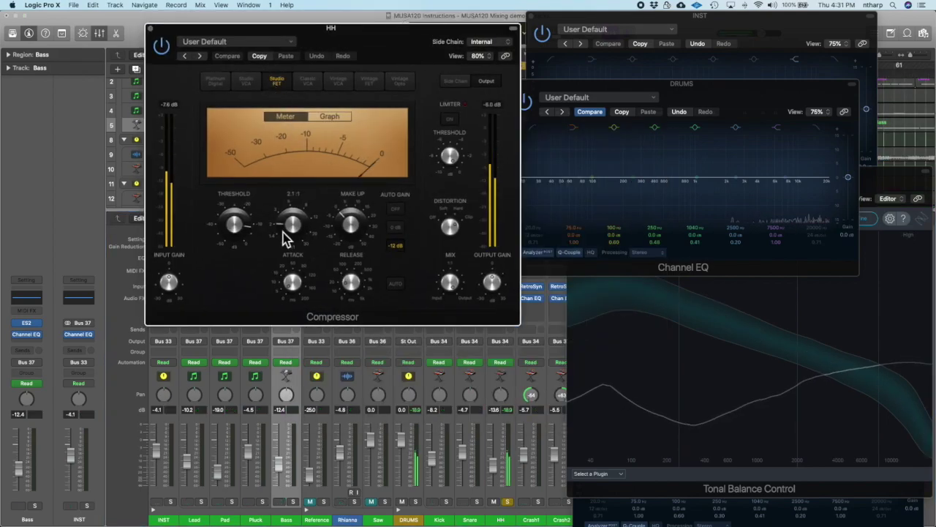
left_click_drag(231, 226, 296, 342)
left_click_drag(366, 307, 378, 42)
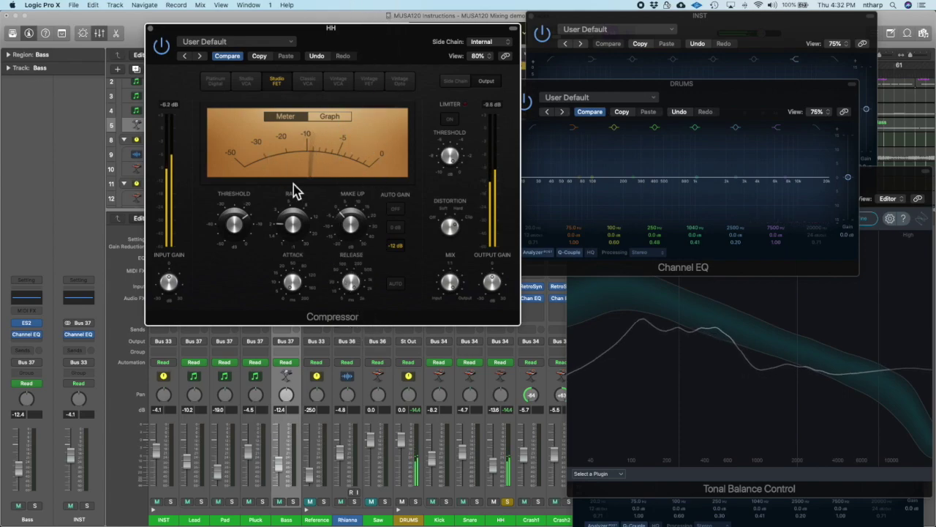
Adjust the HH compressor's ratio and attack, trying an attack of about 18.5 ms before bringing it back down
mouse_move(296, 218)
left_mouse_down()
mouse_move(297, 230)
mouse_move(291, 224)
left_mouse_up()
left_click(303, 295)
left_click_drag(293, 284, 294, 265)
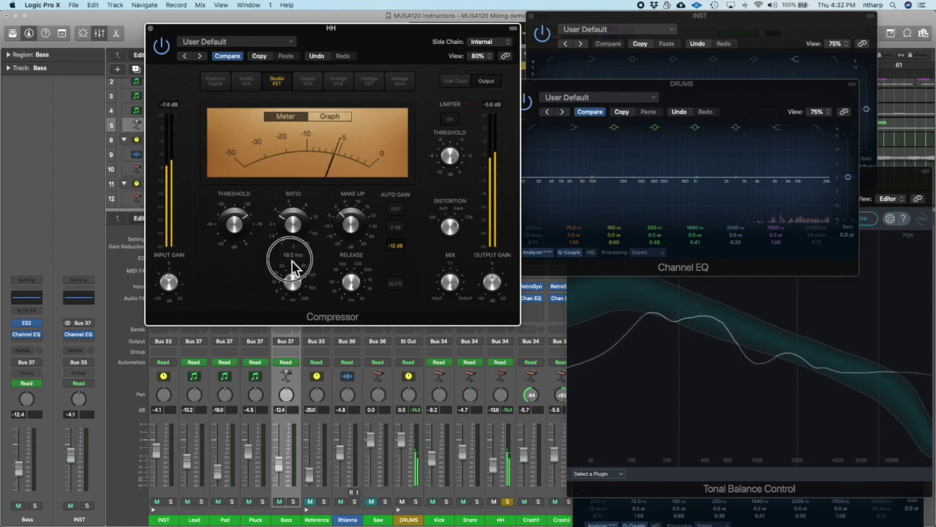
left_click_drag(293, 266, 295, 295)
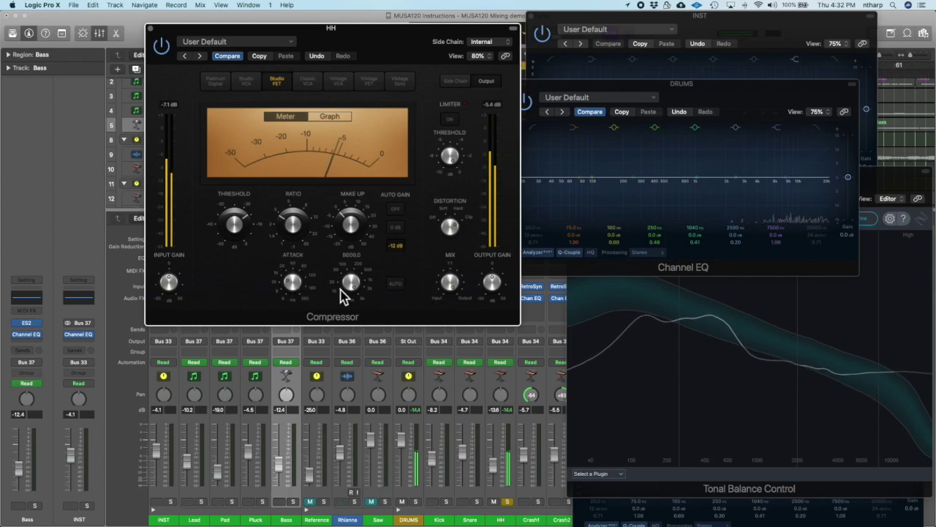
Sweep the HH compressor's release between 5000 ms and about 11 ms, unsolo HH in the full mix and close the compressor
left_click_drag(352, 286, 357, 352)
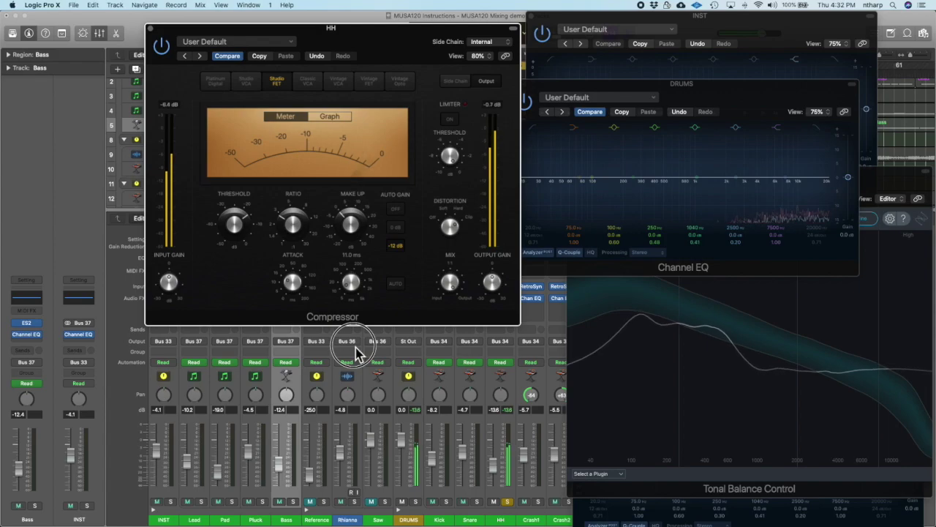
left_click_drag(356, 351, 352, 305)
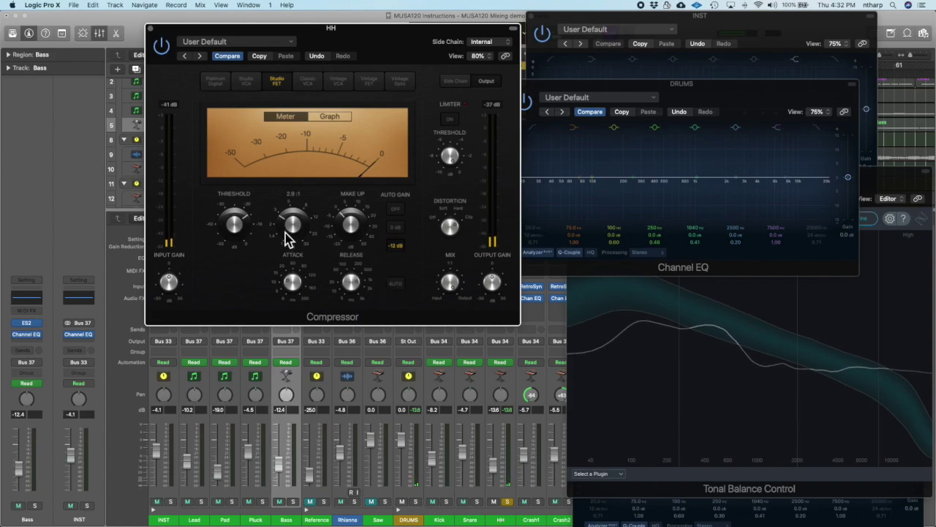
left_click(507, 502)
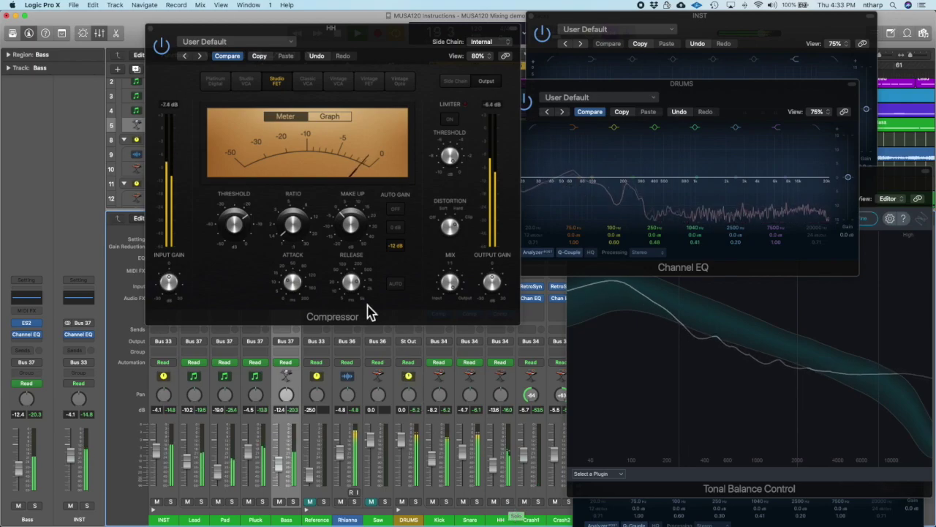
left_click(155, 30)
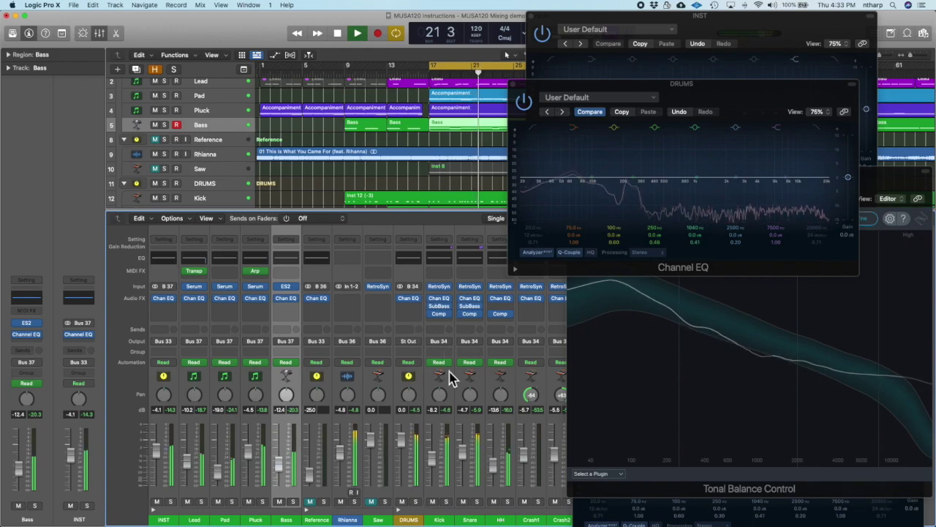
Select the Kick, Snare and HH channels together, reselect only the Kick and lower its level to -10.0 dB
left_click_drag(431, 517, 492, 521)
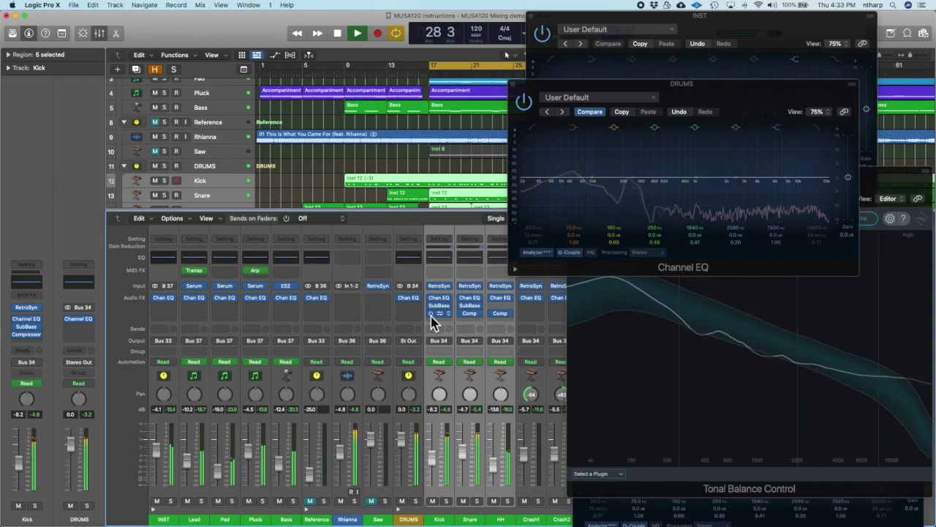
left_click(445, 521)
left_click_drag(438, 452, 439, 461)
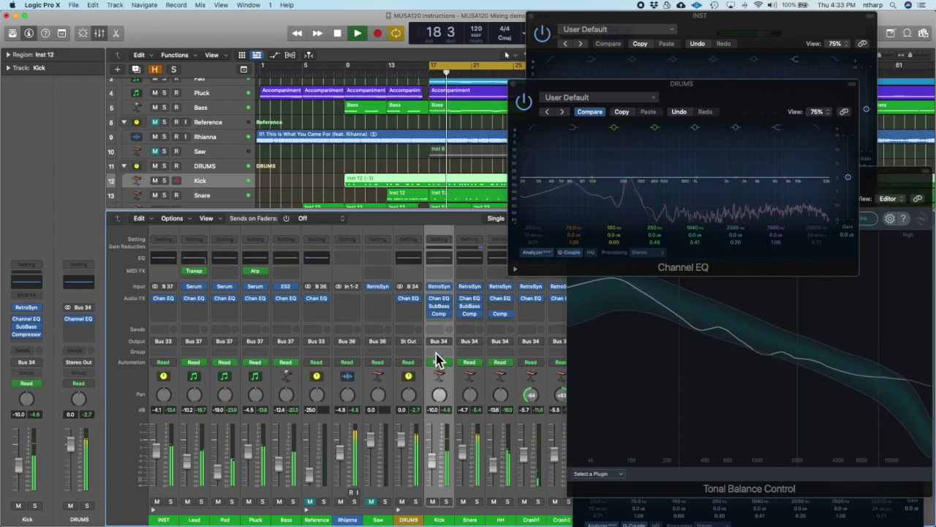
Check the Kick compressor's settings and bypass the compressors on Kick, Snare and HH together to compare the mix
left_click(439, 314)
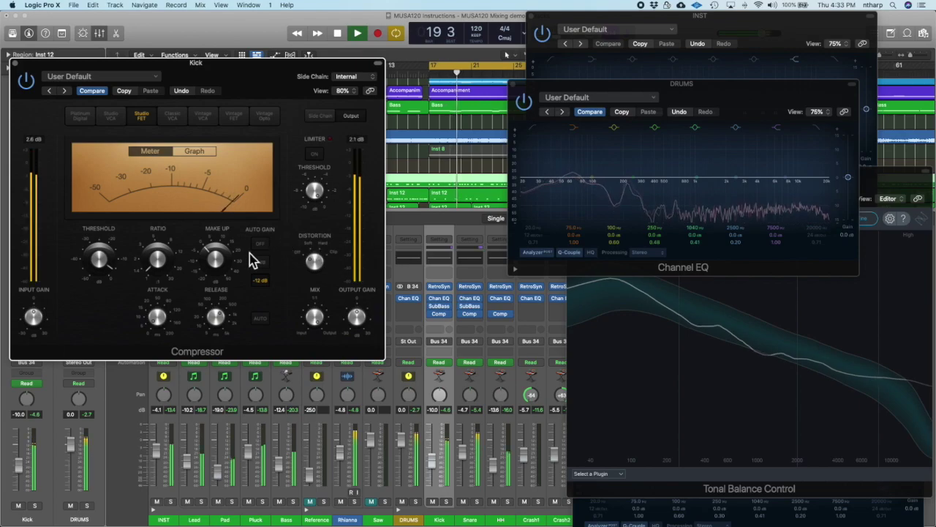
mouse_move(155, 261)
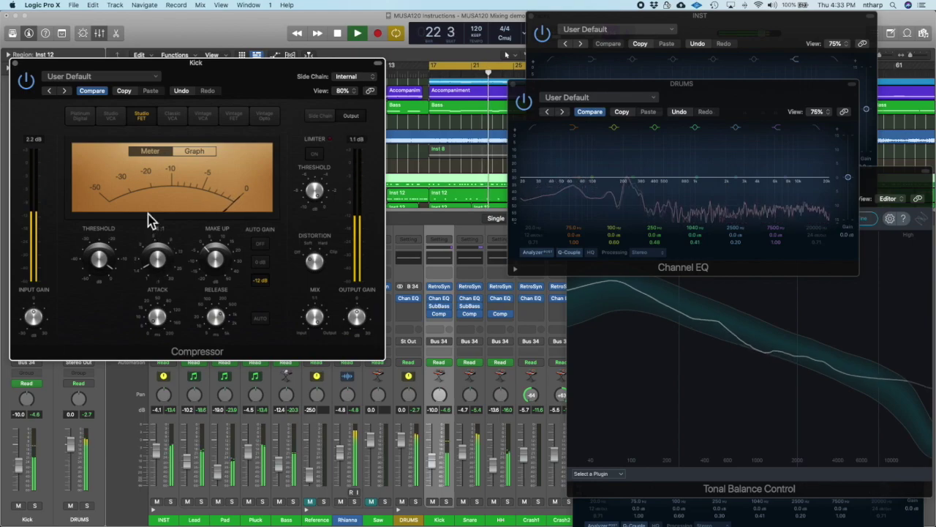
left_click(14, 63)
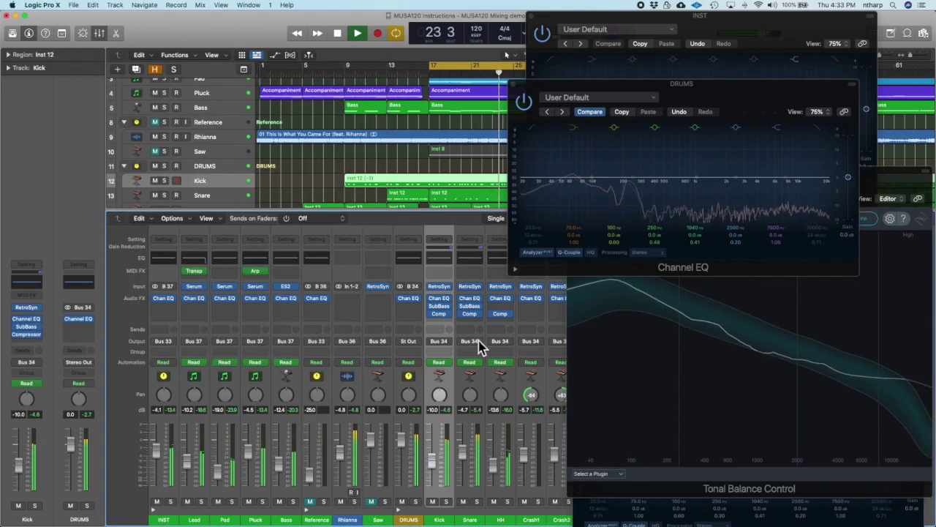
left_click_drag(452, 516, 500, 517)
left_click(433, 314)
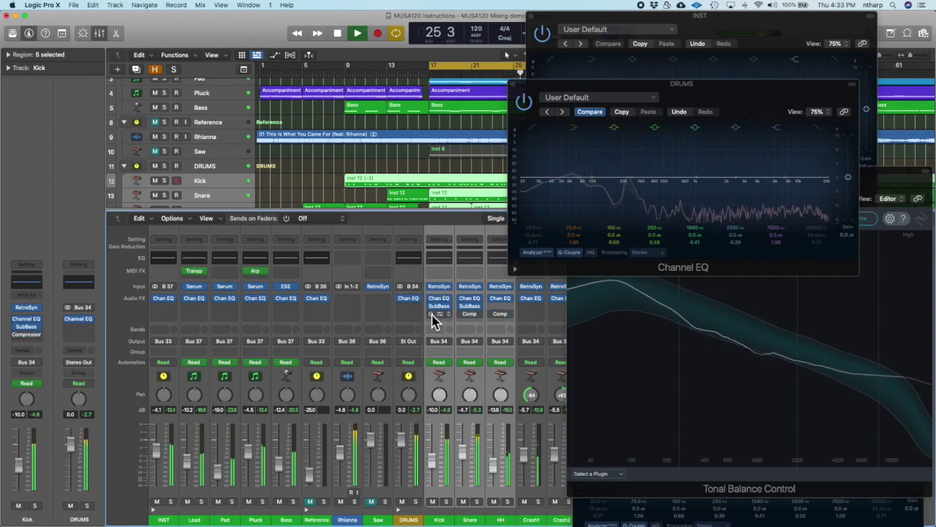
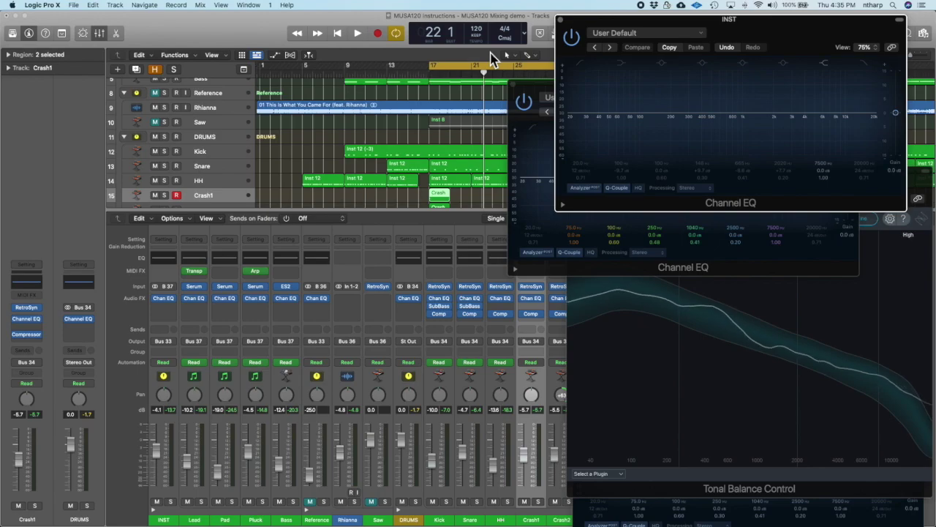
Insert a Compressor on the Lead channel and solo the Lead during playback
left_click(206, 315)
left_click(280, 333)
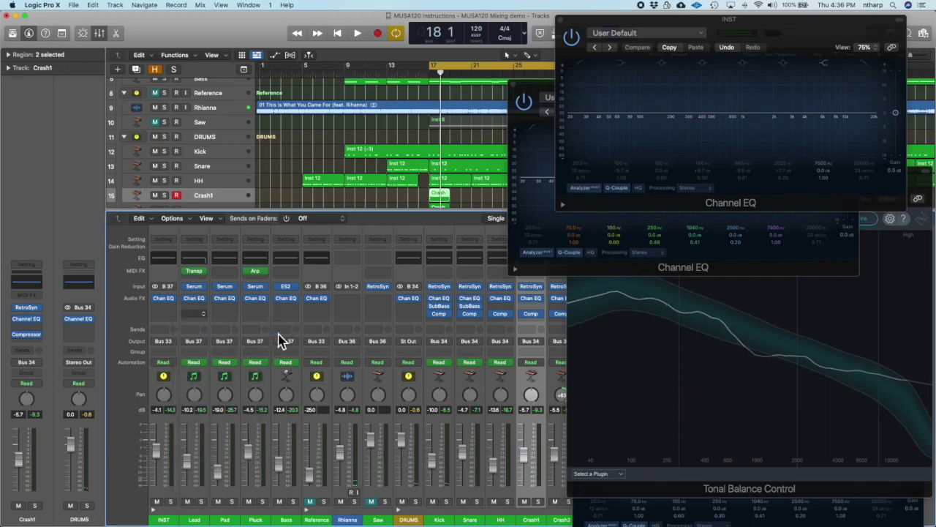
key("space")
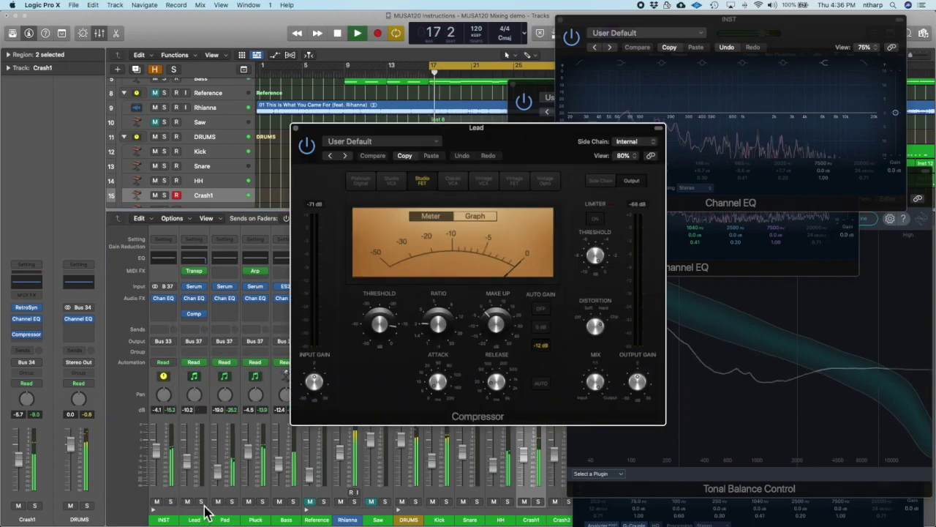
left_click(201, 501)
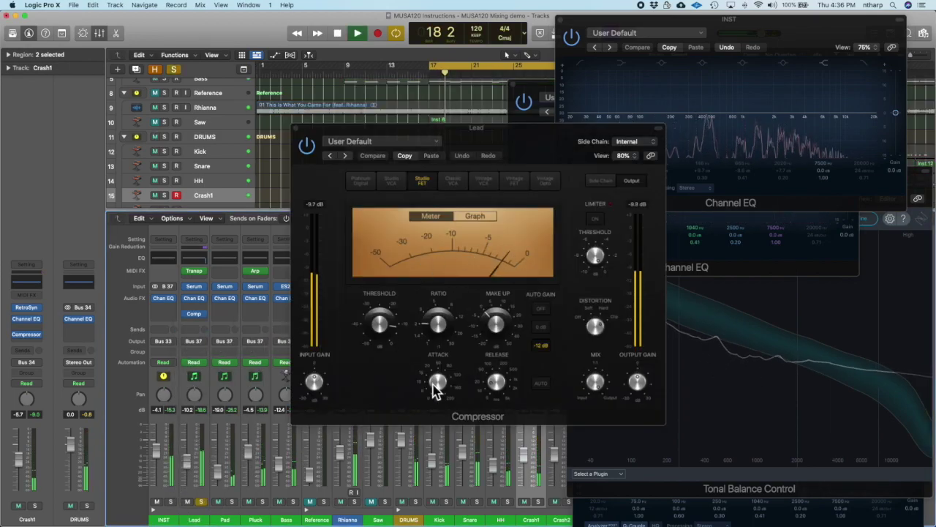
Set the Lead compressor's attack to 0.0 ms and release to 5000 ms, raise its ratio and lower its threshold
left_click_drag(439, 379, 450, 447)
left_click_drag(498, 382, 569, 110)
mouse_move(439, 319)
left_mouse_down()
mouse_move(435, 293)
mouse_move(441, 344)
mouse_move(439, 316)
left_mouse_up()
left_click_drag(374, 324, 386, 344)
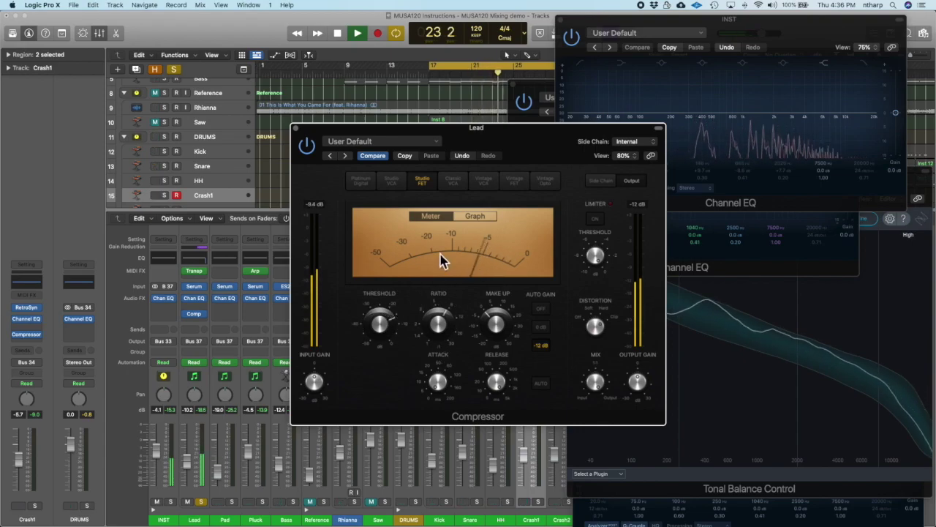
key("space")
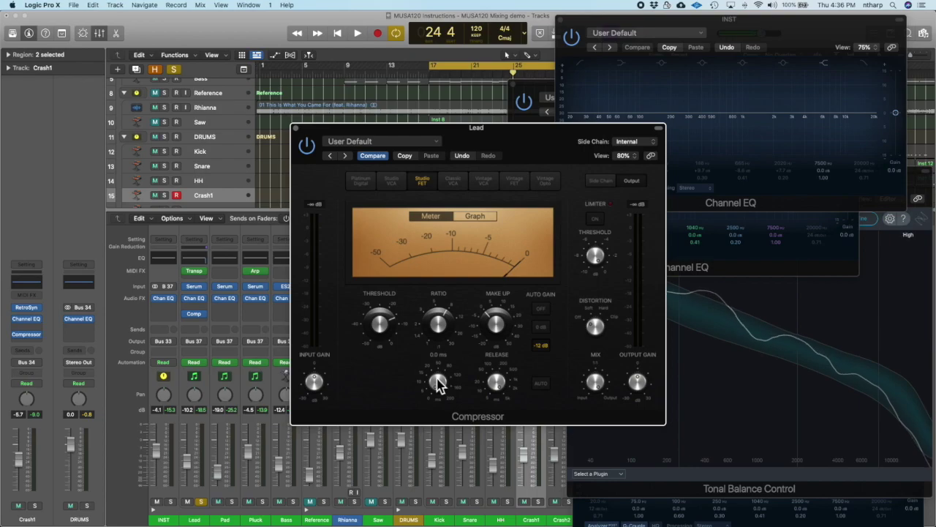
key("space")
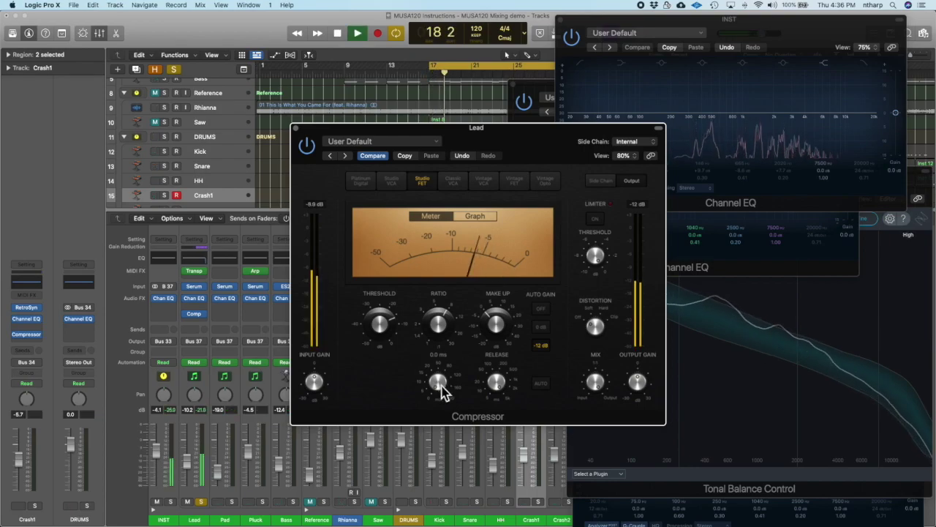
Unsolo the Lead and readjust its compressor's attack in the full mix, sweeping it up and back down to about 6 ms
left_click(204, 502)
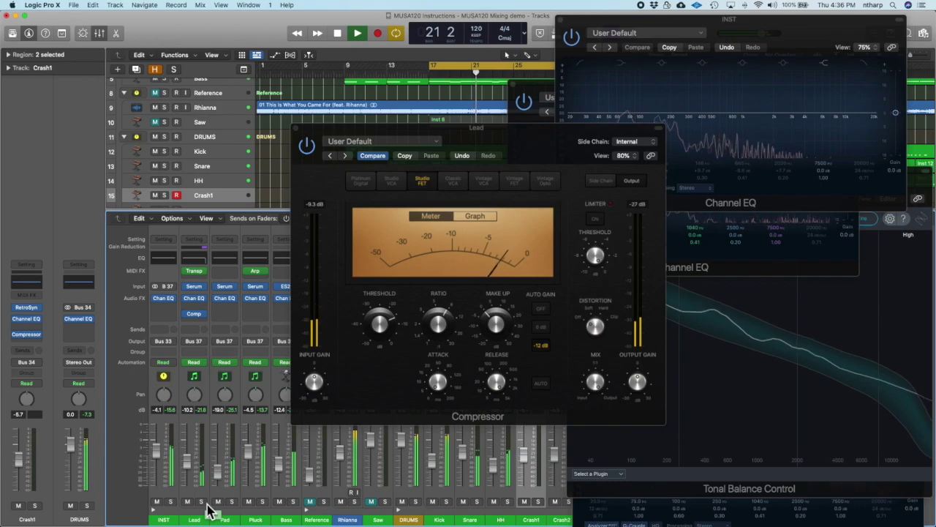
key("space")
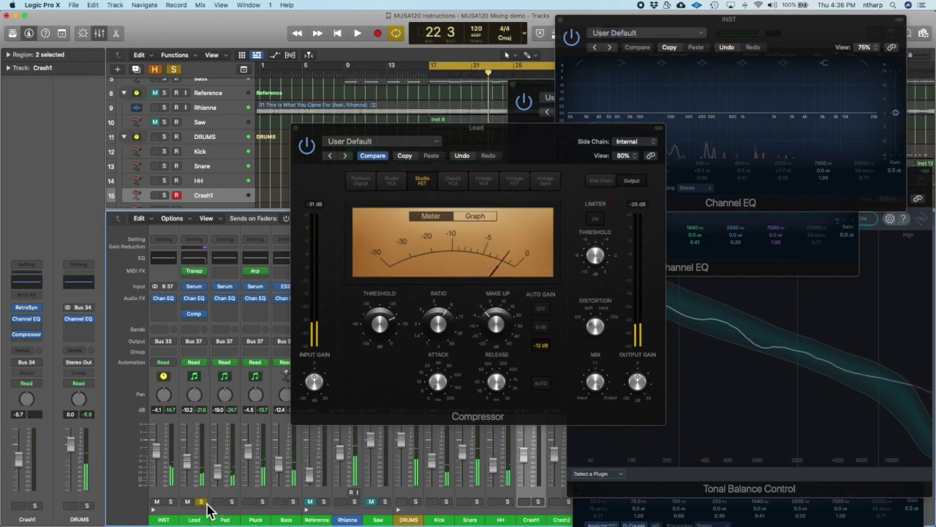
key("space")
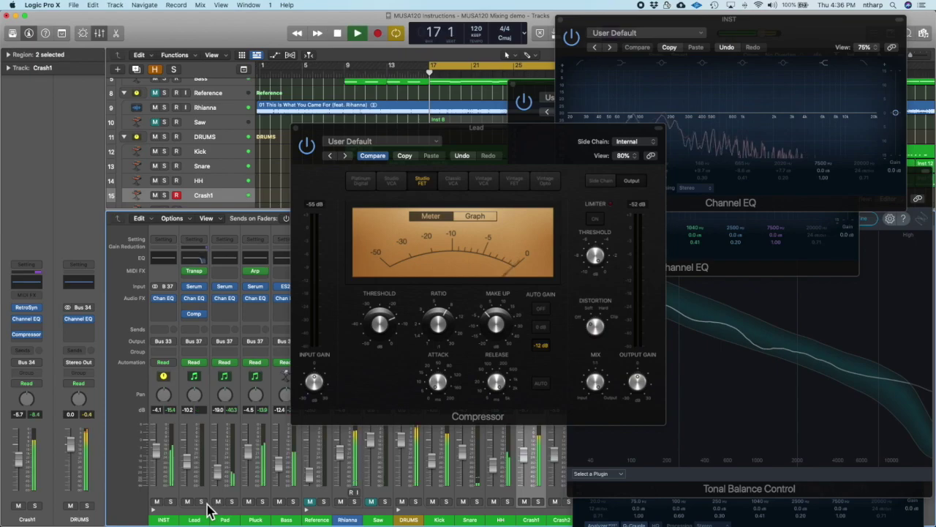
left_click(439, 388)
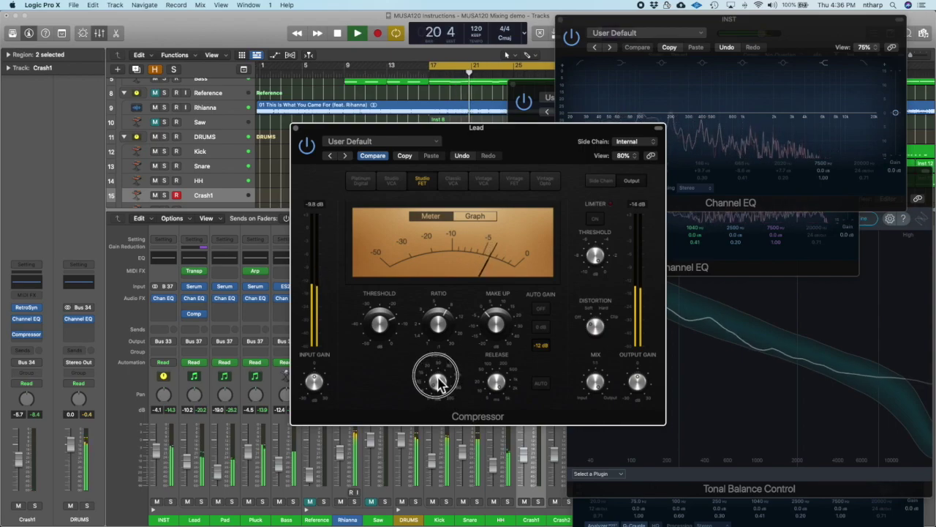
left_click_drag(439, 384, 435, 357)
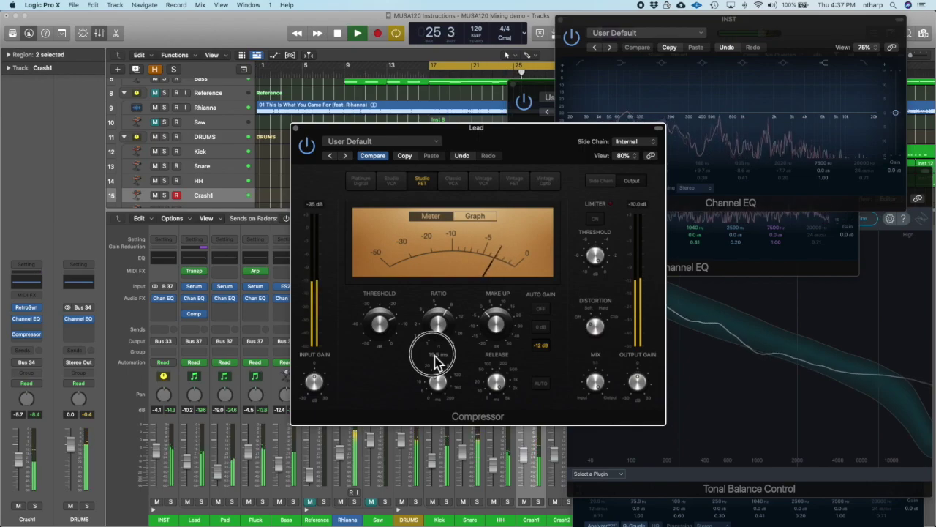
left_click_drag(434, 358, 439, 383)
key("space")
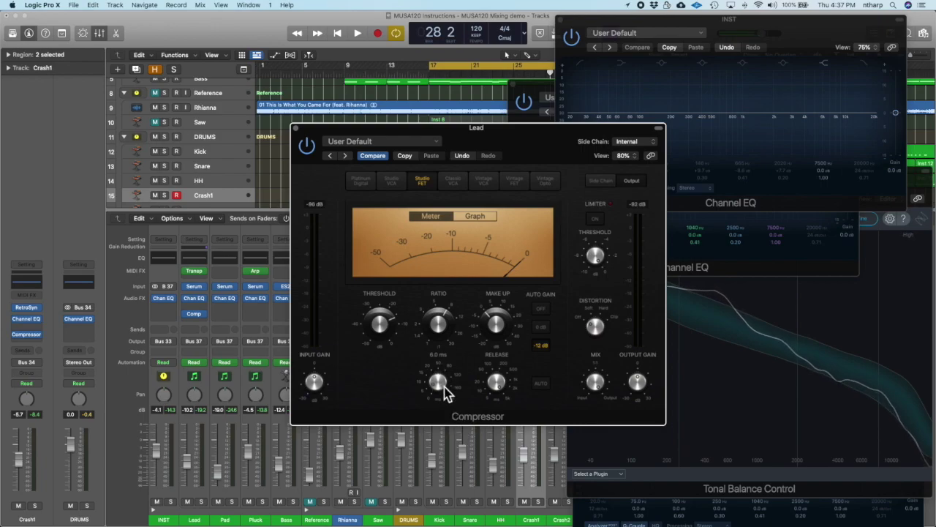
mouse_move(438, 388)
left_mouse_down()
mouse_move(441, 402)
mouse_move(439, 389)
left_mouse_up()
key("space")
Select Crash1 and Crash2 together and lower their faders, bringing Crash1 to -8.4 dB
left_click(550, 518)
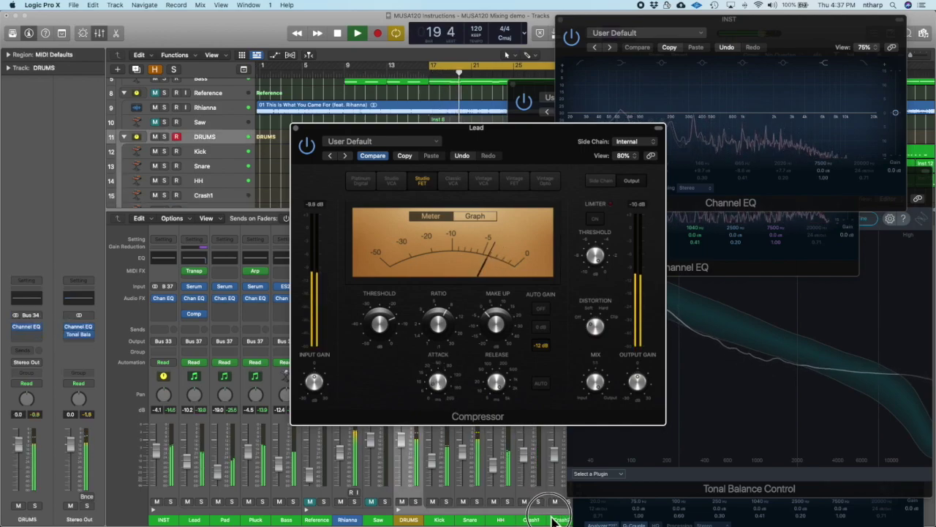
left_click(540, 516)
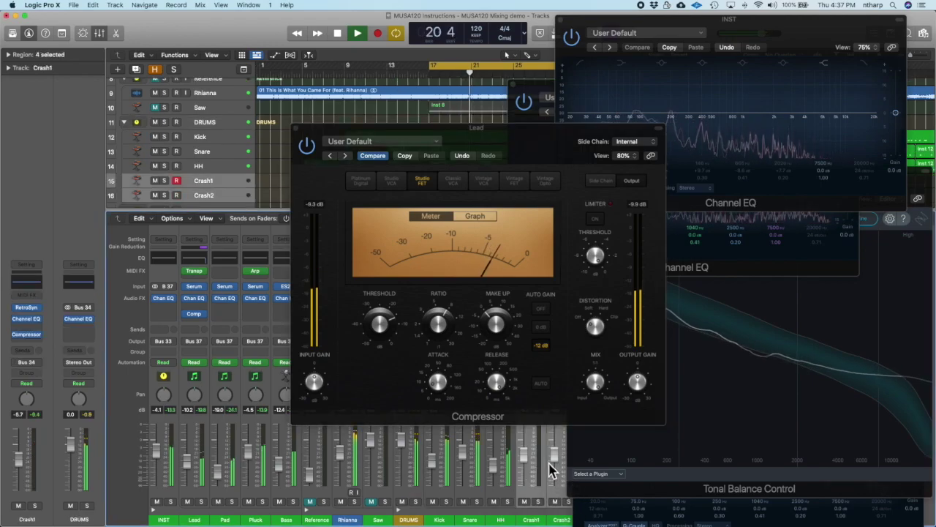
left_click_drag(554, 449, 554, 457)
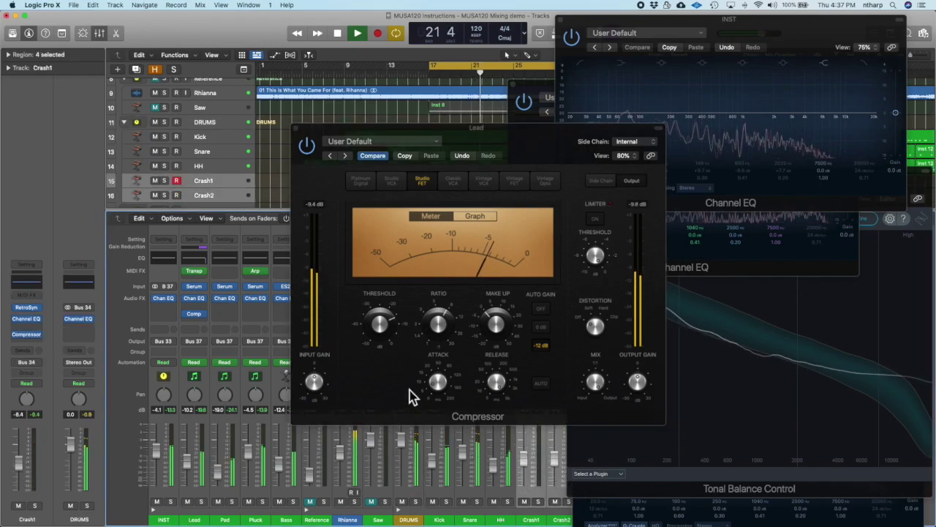
Fine-tune the Lead compressor's attack and shorten its release during looped playback of the full mix
left_click_drag(438, 388, 437, 385)
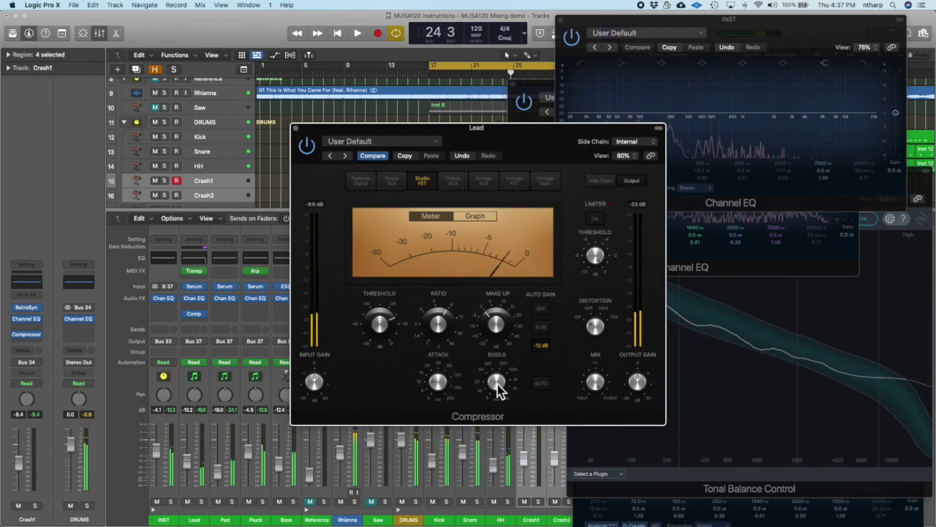
key("space")
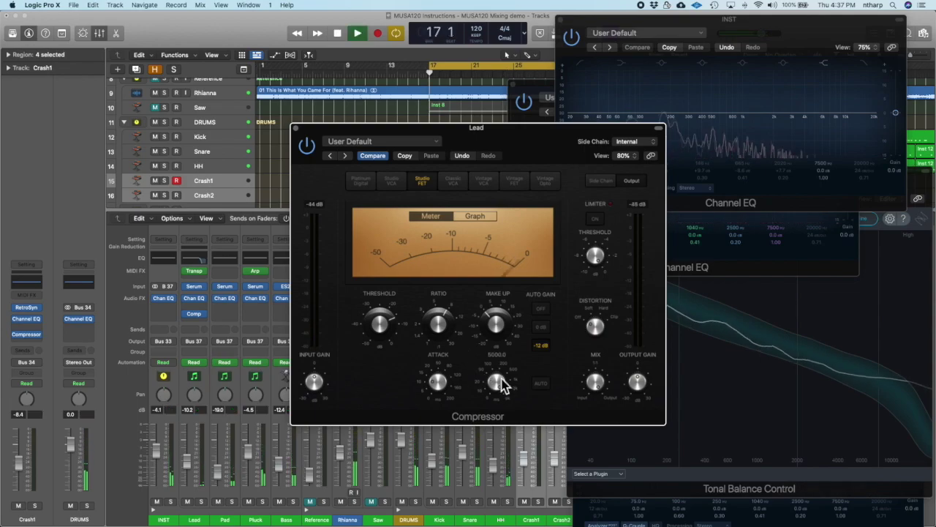
left_click_drag(497, 384, 502, 446)
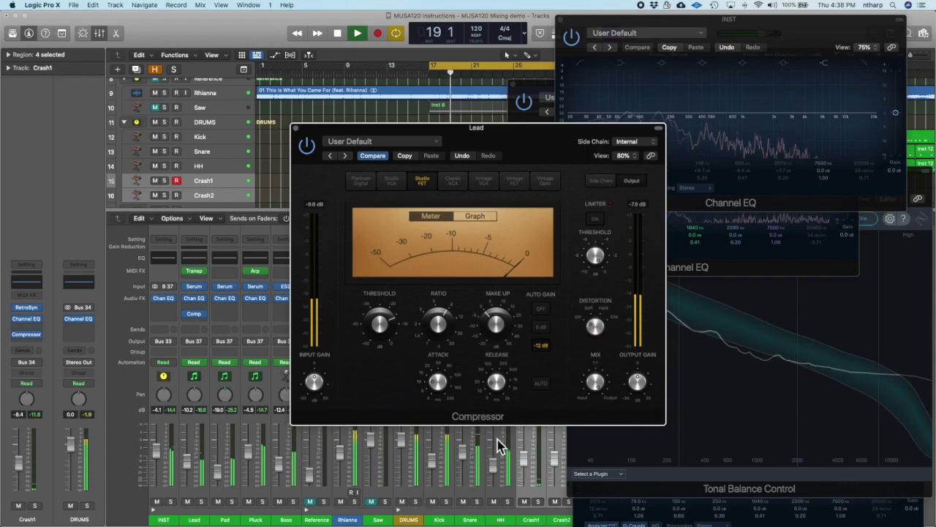
Adjust the Lead compressor's release to 220 ms, checking it against looped playback of the full mix
key("space")
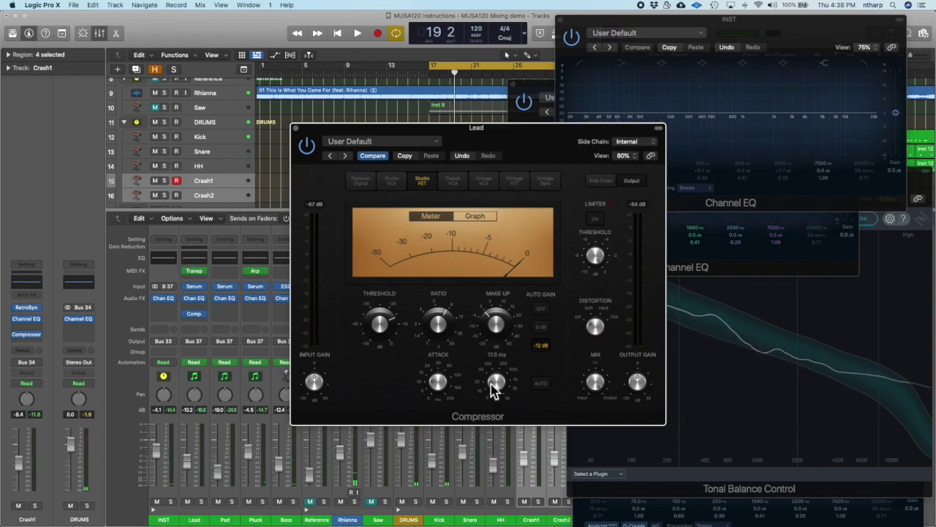
left_click_drag(497, 388, 491, 364)
left_click(500, 339)
key("space")
left_click(490, 345)
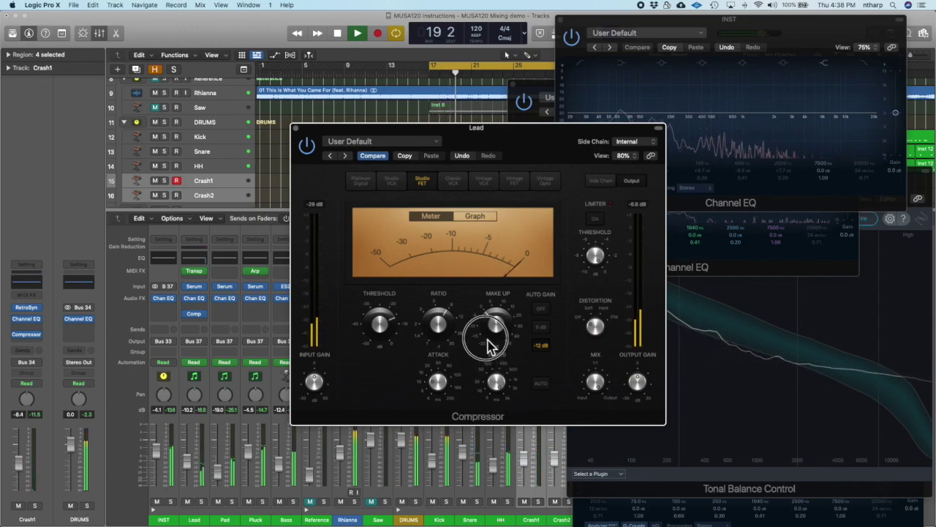
left_click(494, 379)
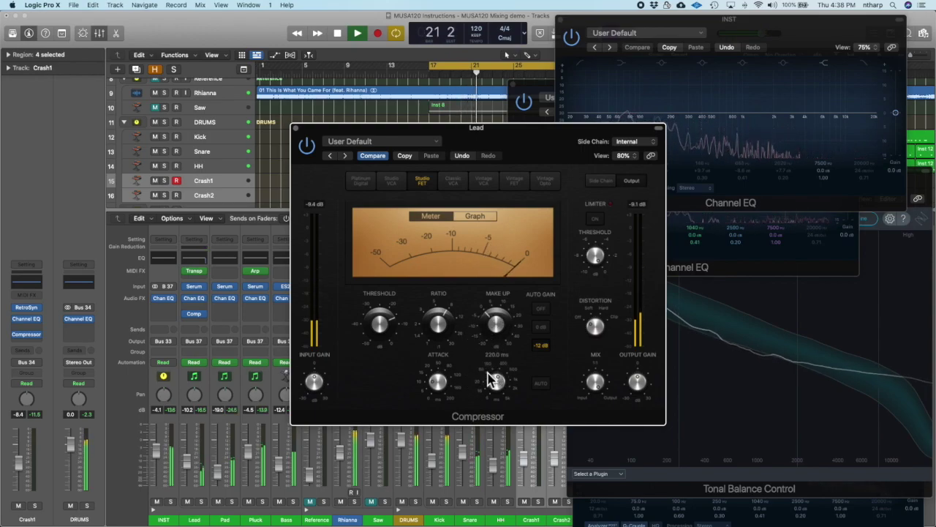
Lower the Lead compressor's ratio during playback, close its window and stop playback
left_click_drag(476, 127, 454, 36)
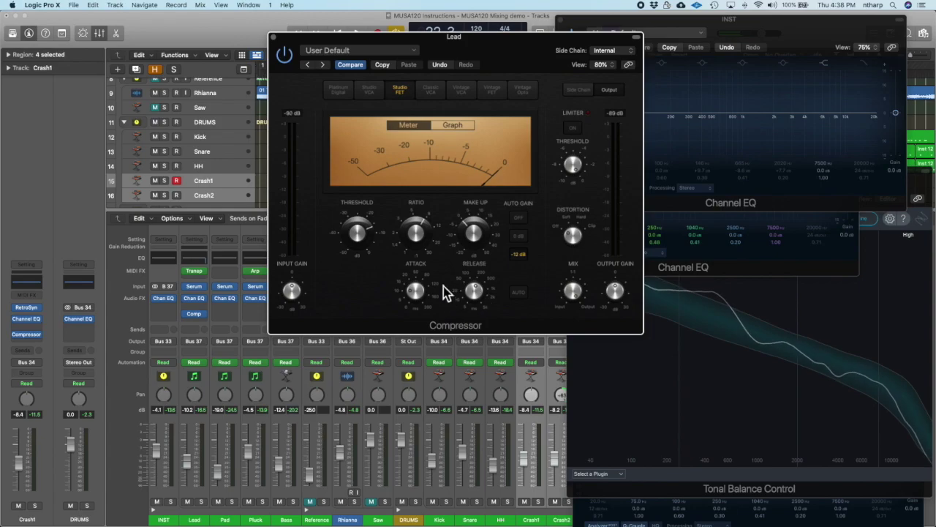
mouse_move(417, 240)
left_click_drag(421, 244, 429, 302)
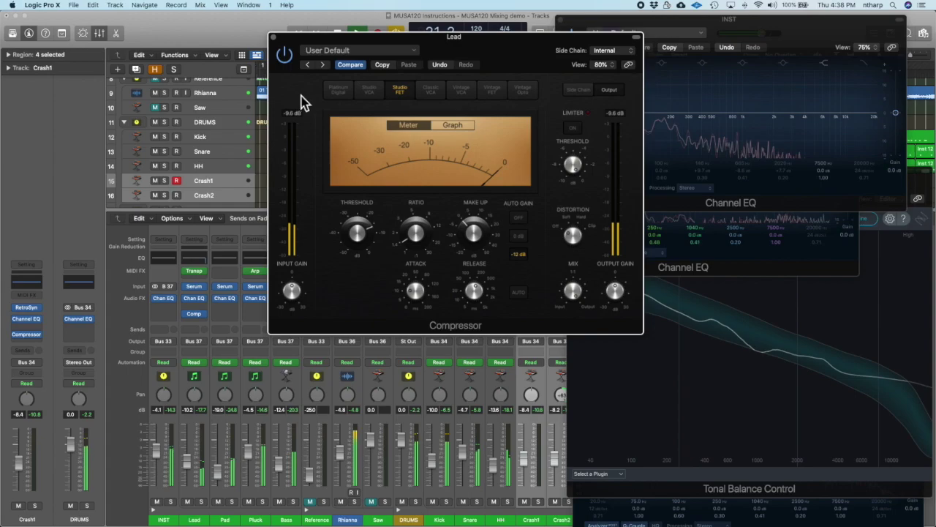
left_click(273, 37)
key("space")
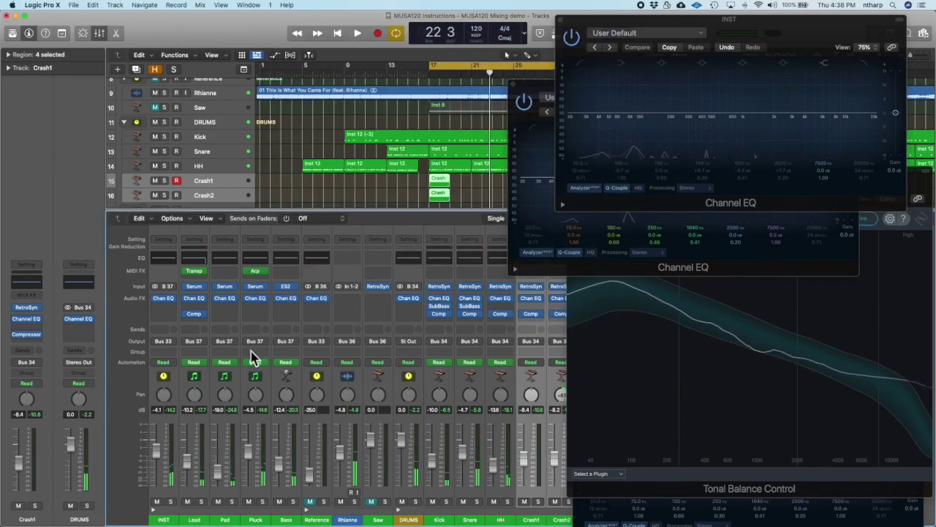
Solo the Pluck channel and add a Compressor to it, toggling its bypass to compare the sound
left_click(263, 502)
mouse_move(192, 319)
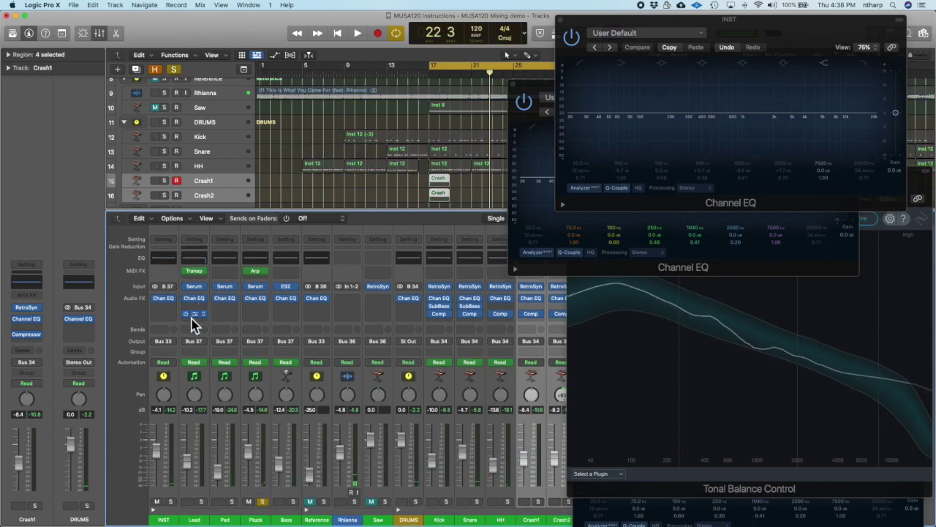
left_click_drag(196, 321, 290, 316)
left_click(287, 313)
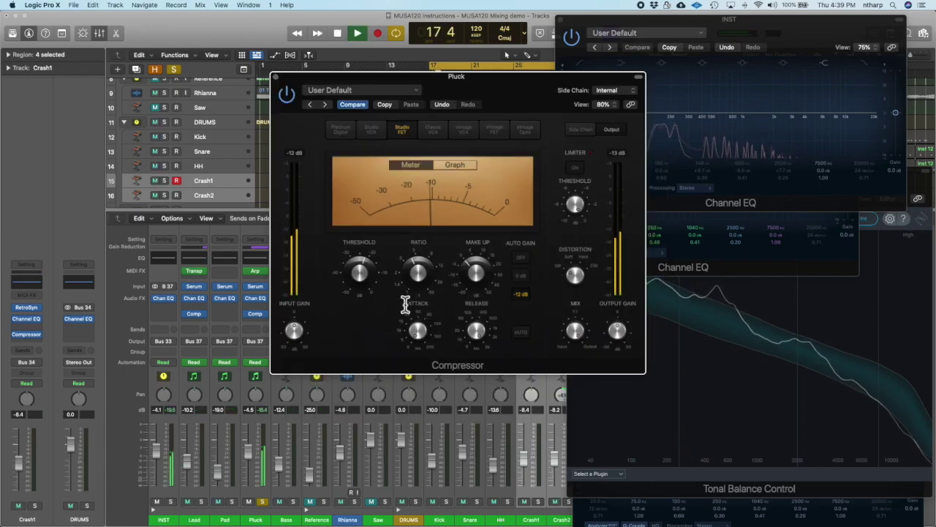
left_click(288, 96)
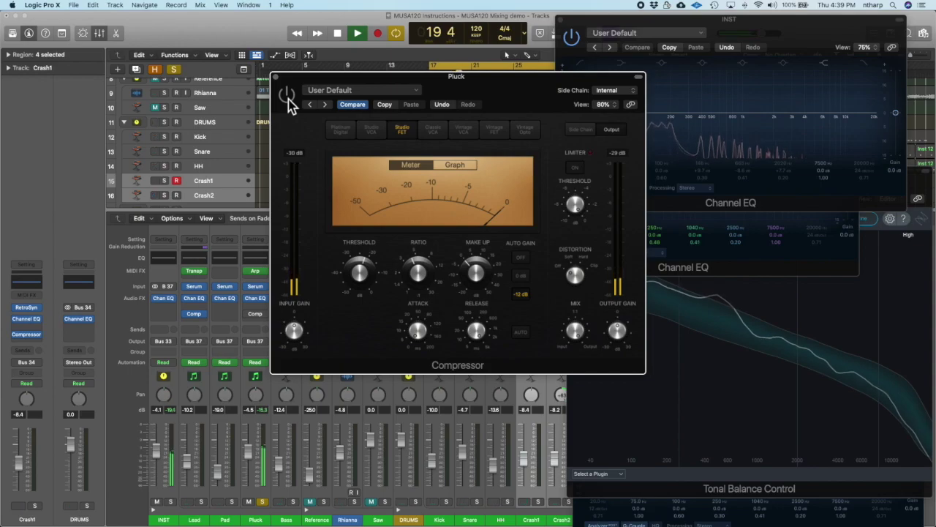
left_click(288, 95)
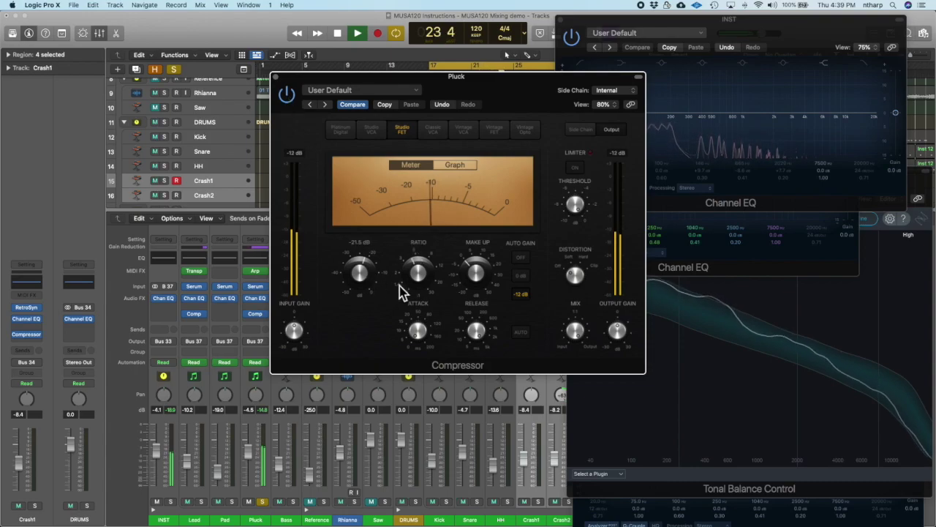
Sweep the Pluck compressor's attack between short and long times during soloed loop playback, and readjust it while stopped
left_click(418, 333)
left_click_drag(418, 336, 414, 318)
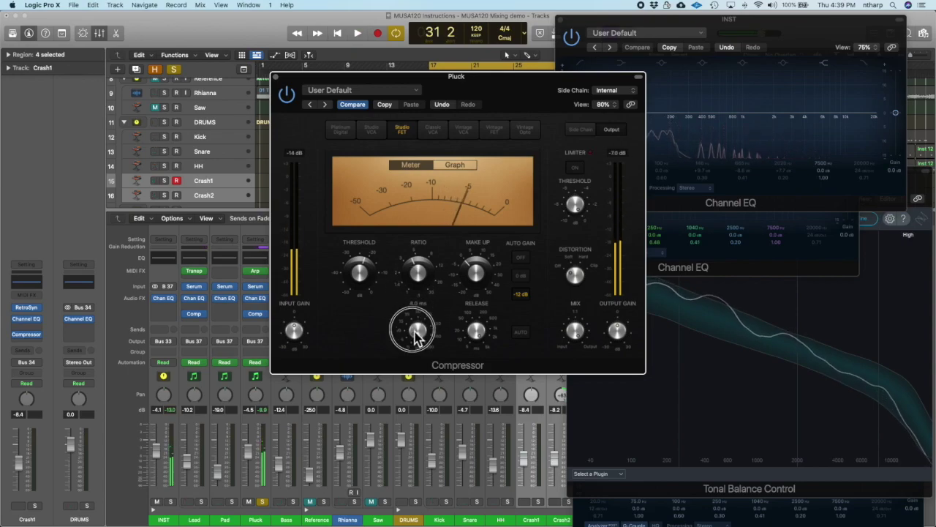
left_click_drag(421, 331, 421, 388)
key("space")
left_click_drag(418, 339, 417, 309)
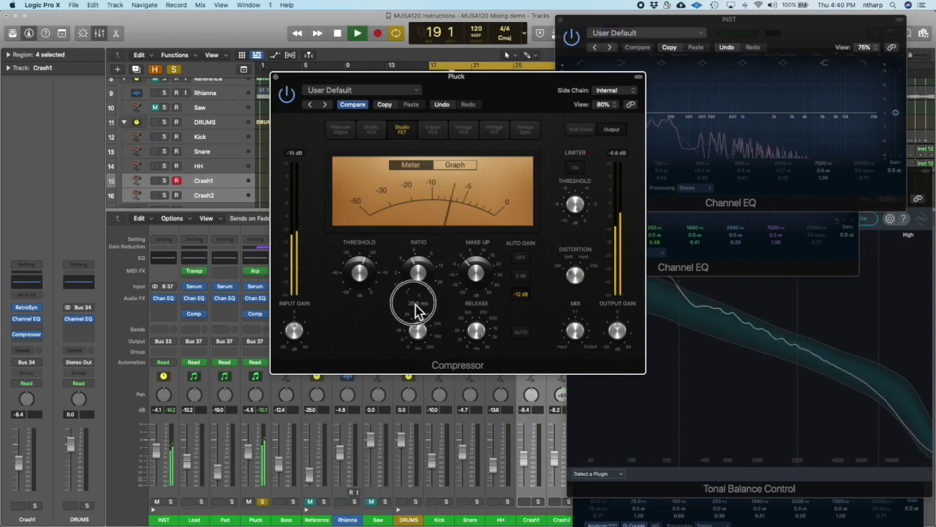
left_click_drag(414, 303, 414, 328)
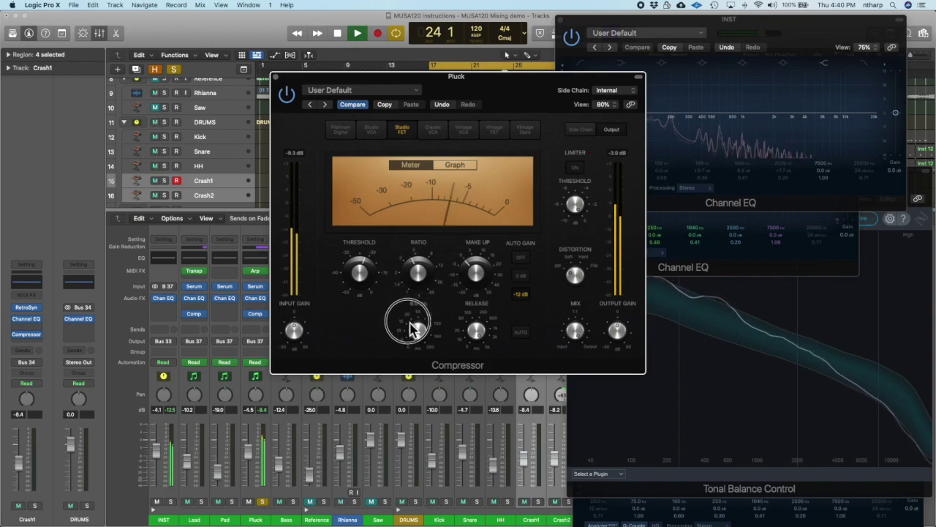
key("space")
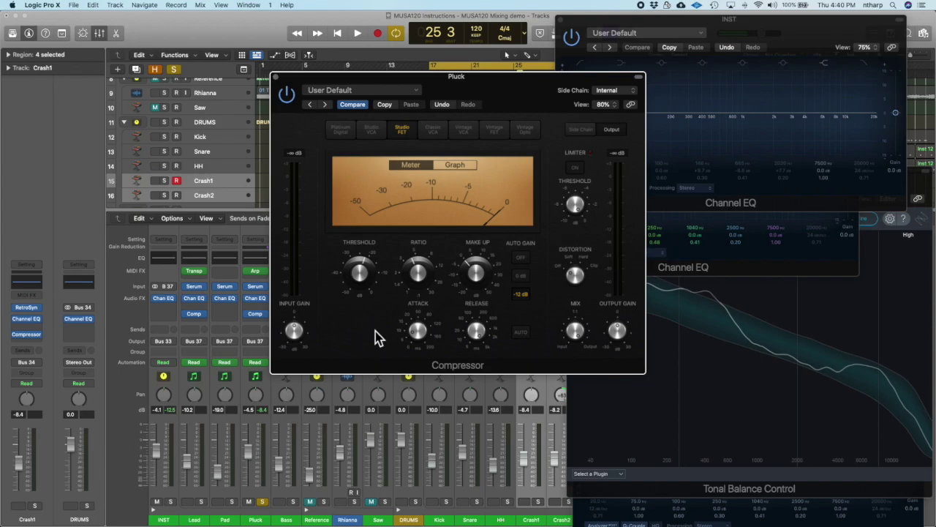
left_click_drag(417, 330, 428, 351)
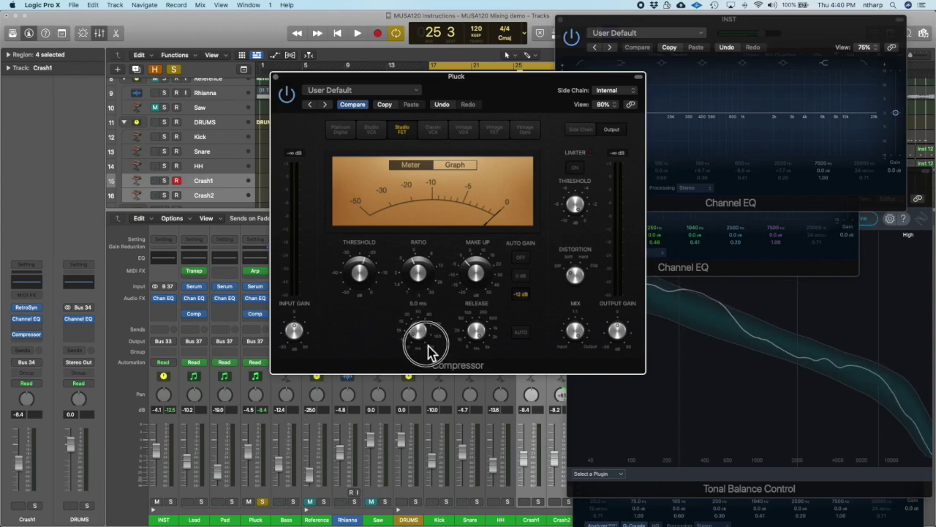
left_click_drag(429, 351, 429, 352)
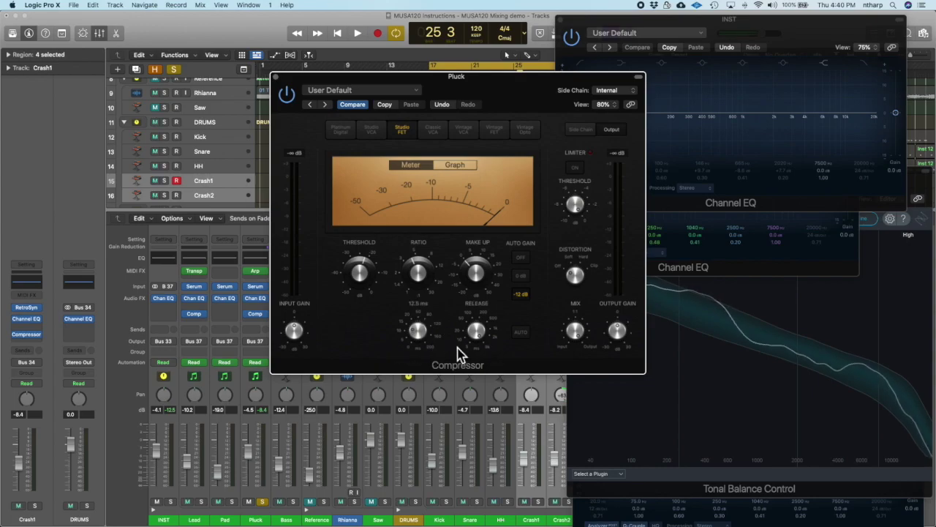
mouse_move(418, 334)
left_mouse_down()
mouse_move(424, 356)
mouse_move(417, 336)
mouse_move(419, 348)
left_mouse_up()
key("space")
Set the Pluck compressor's release to 620 ms and lower its ratio, then stop playback
left_click_drag(475, 335, 477, 356)
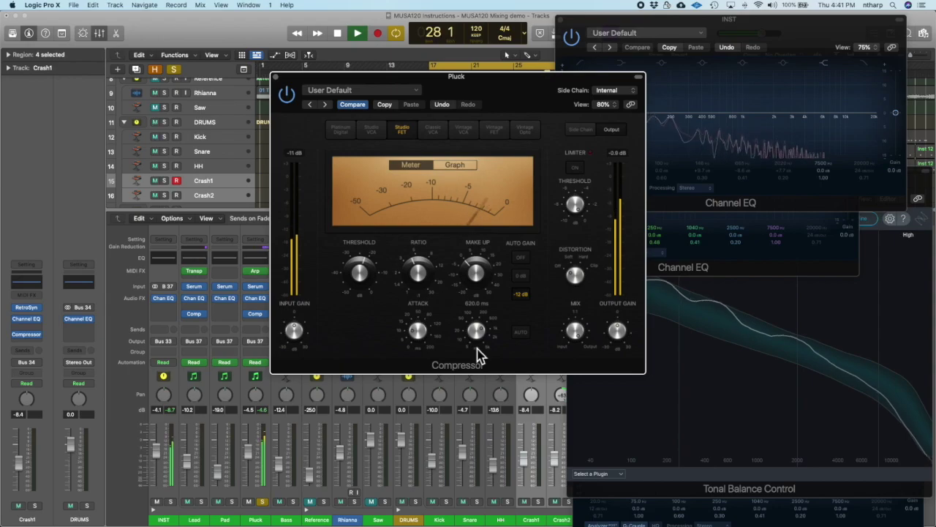
left_click_drag(419, 272, 421, 322)
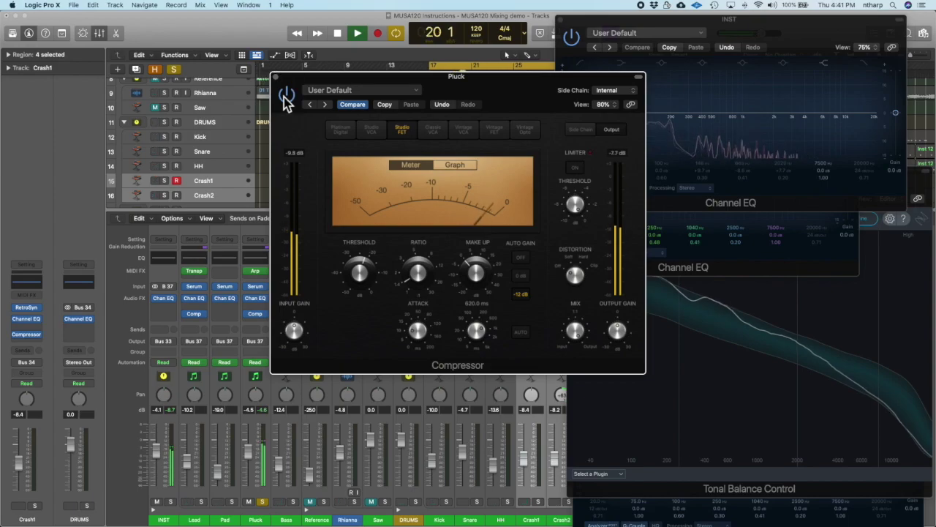
key("space")
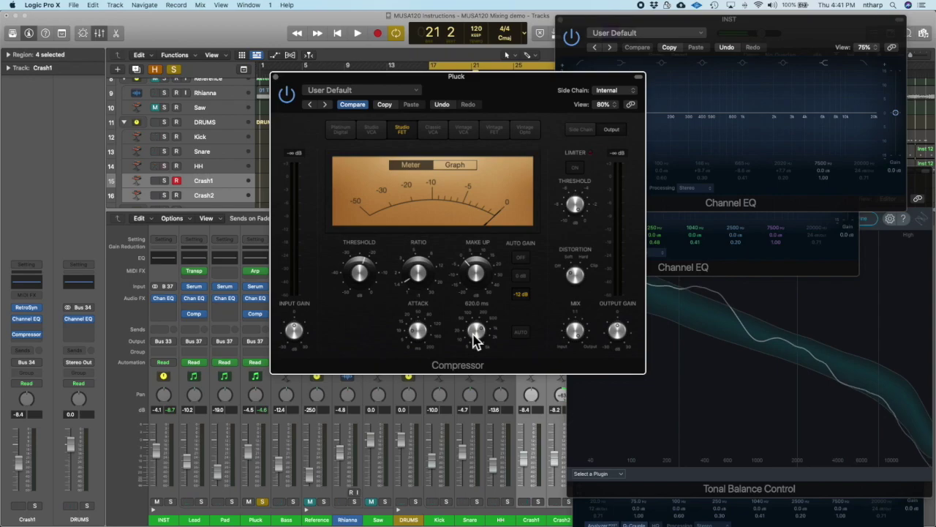
Unsolo Pluck, close the Kick and Pluck compressor windows, and raise the Lead fader to -9.2 dB
left_click(263, 502)
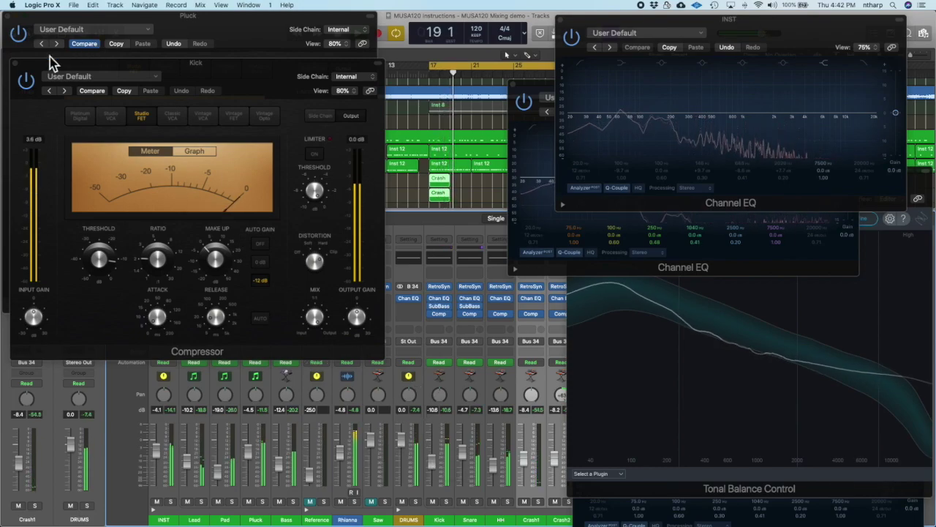
left_click(16, 64)
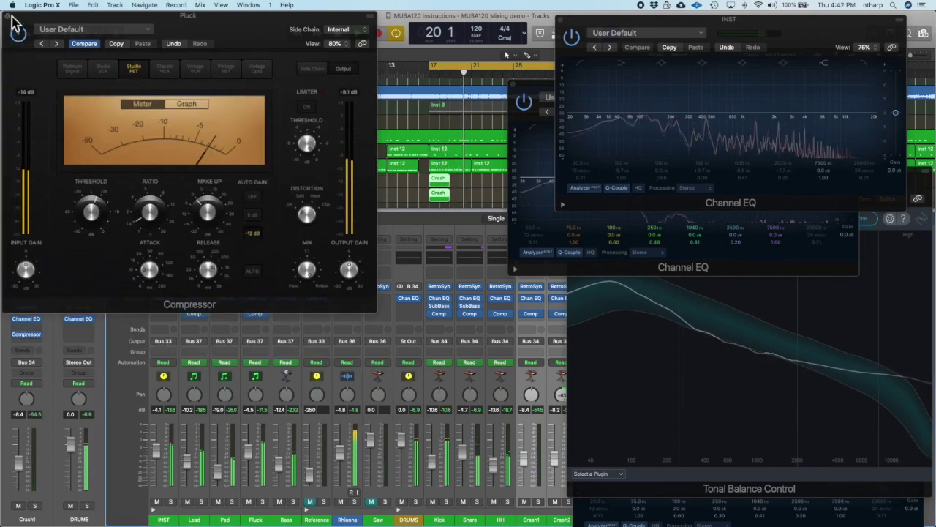
left_click(15, 16)
left_click_drag(188, 459, 192, 468)
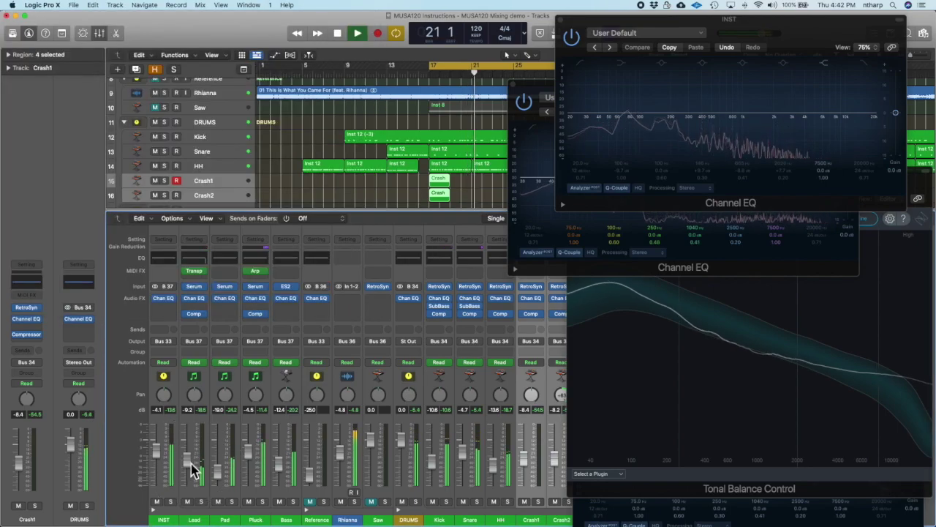
Set the Lead compressor's attack to 18 ms in the full mix and close its window
left_click(195, 313)
left_click_drag(413, 291, 415, 288)
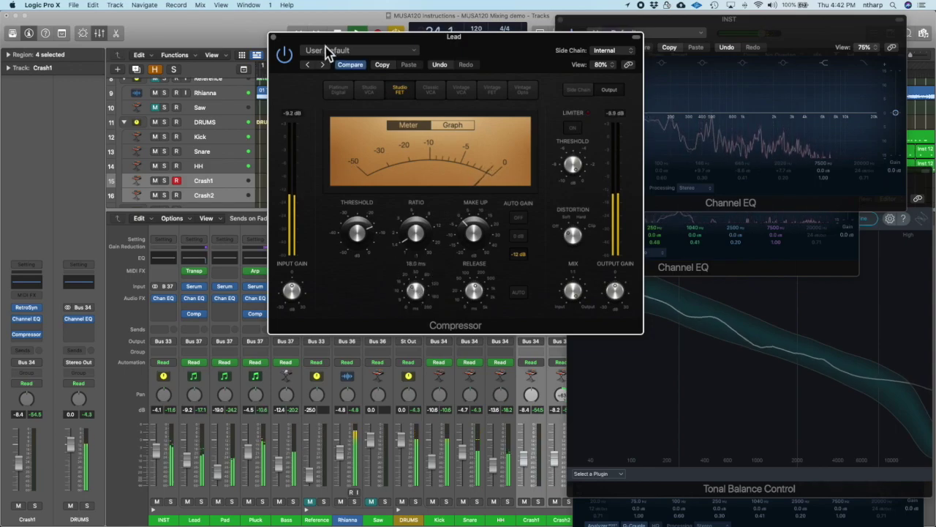
left_click(273, 37)
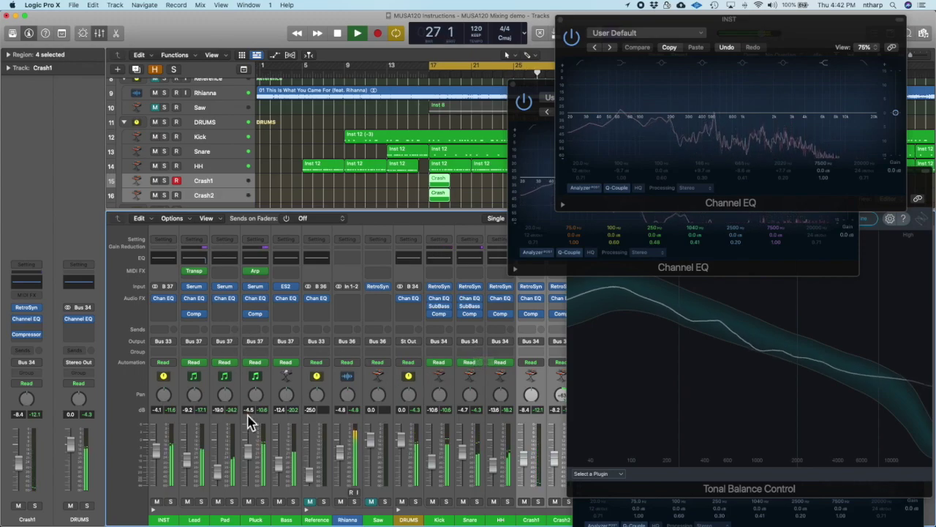
Set the Pluck compressor's attack to about 10 ms in the full mix, close its window and stop playback
left_click(258, 315)
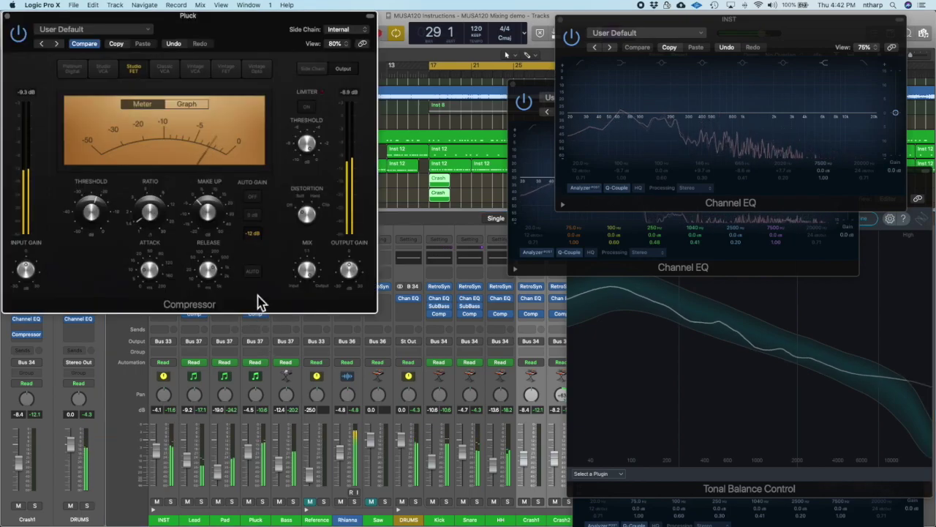
mouse_move(150, 269)
left_mouse_down()
mouse_move(162, 299)
mouse_move(147, 261)
mouse_move(152, 284)
left_mouse_up()
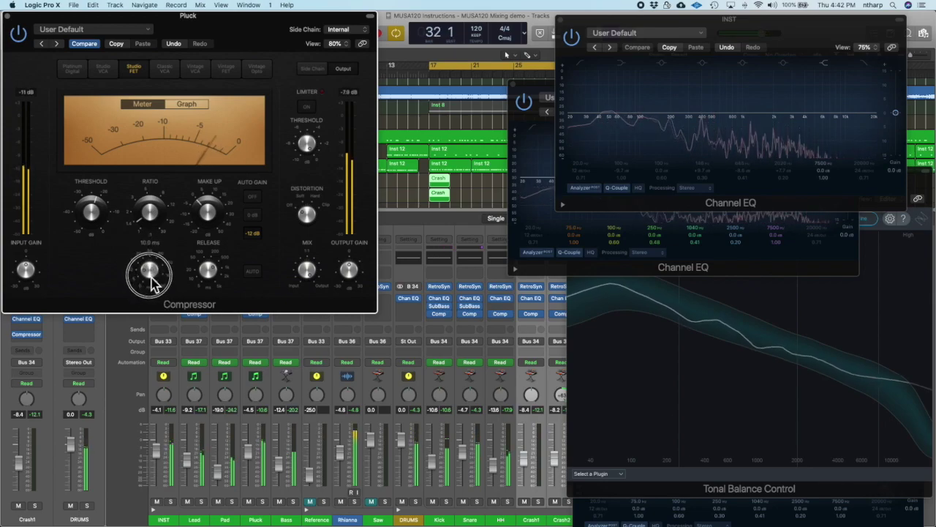
left_click(7, 16)
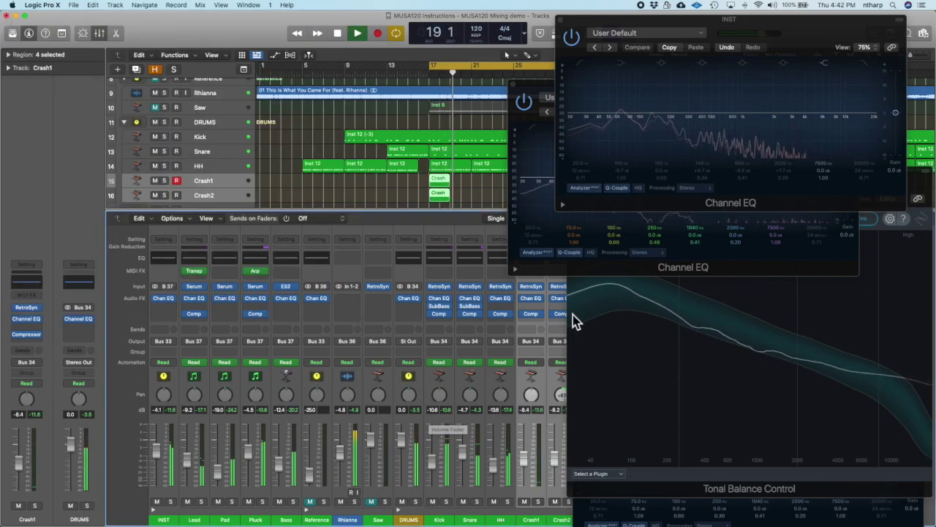
mouse_move(534, 320)
key("space")
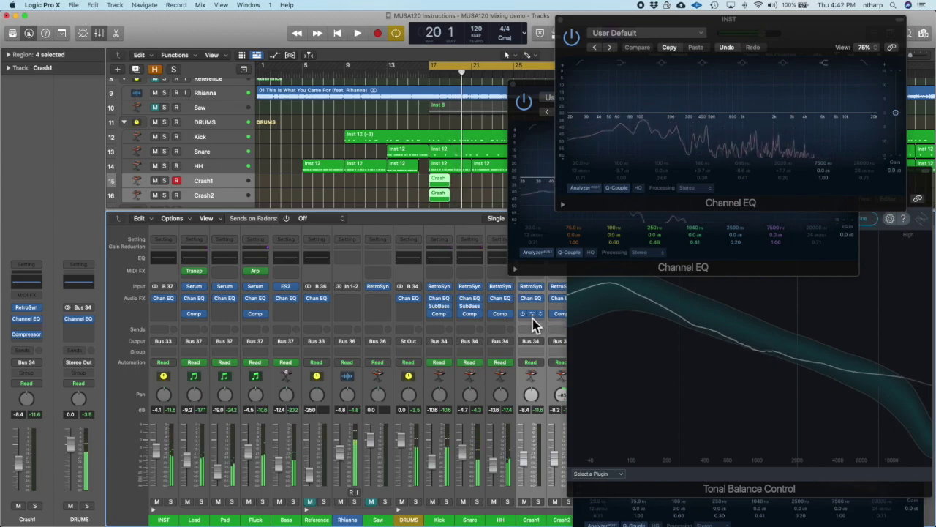
Add a Compressor to the Bass channel and solo the Bass during looped playback
left_click(285, 319)
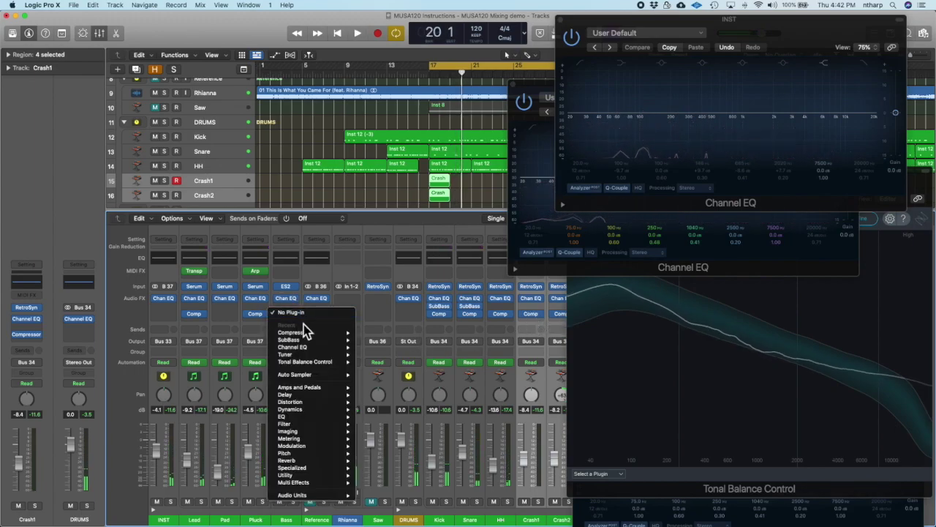
mouse_move(340, 333)
left_click(381, 335)
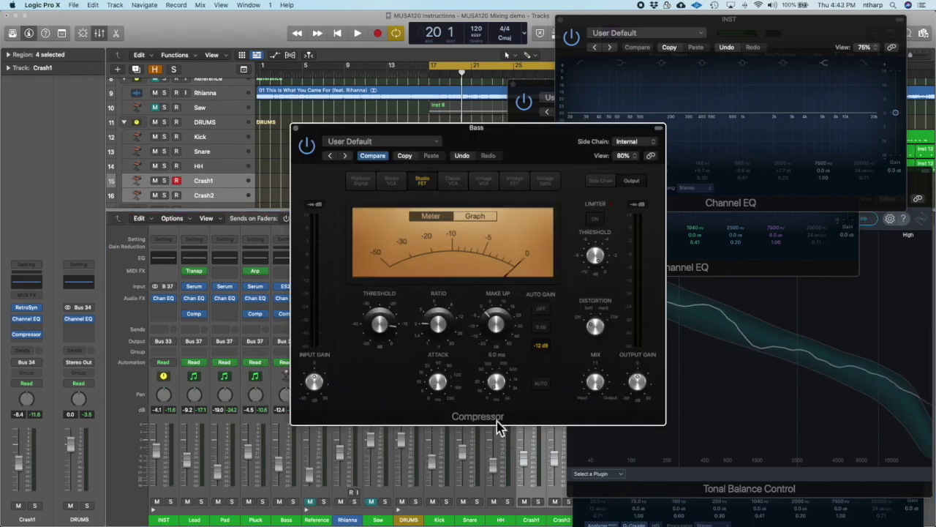
key("space")
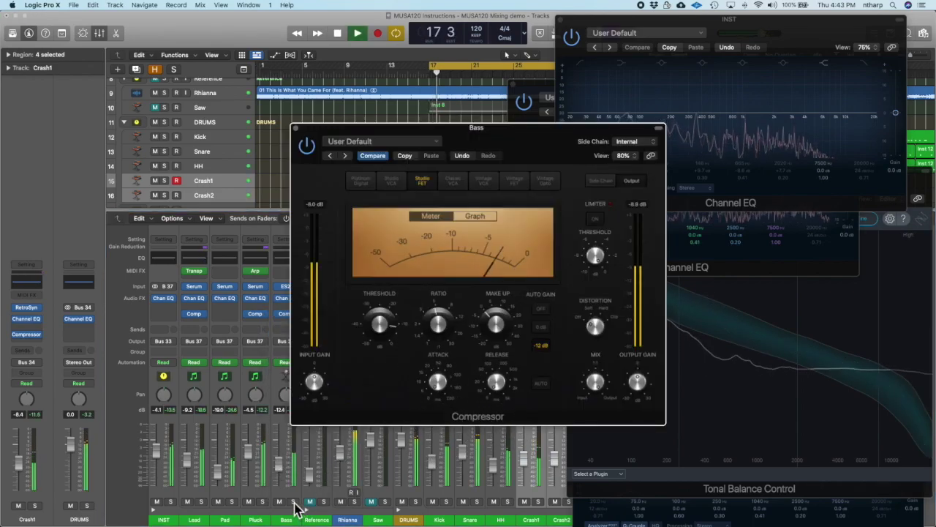
left_click(292, 501)
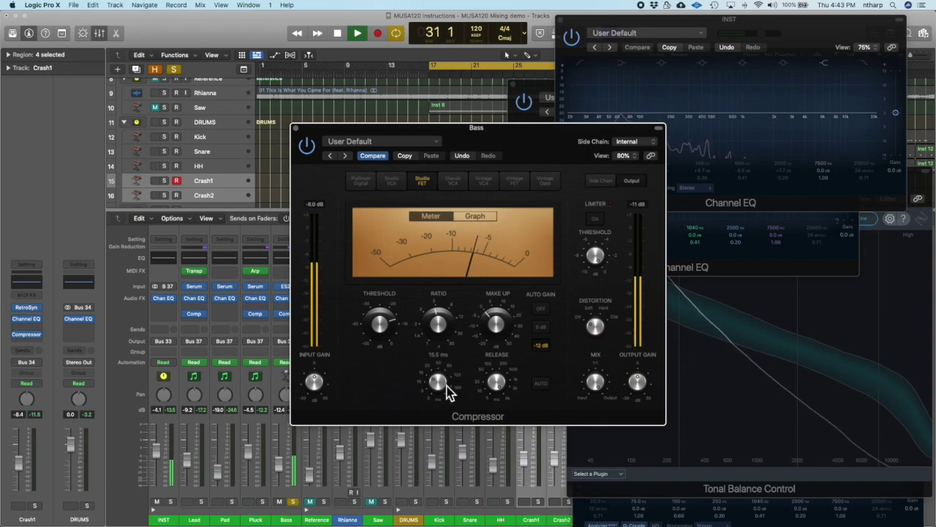
Set the Bass compressor's attack to about 12.5 ms, adjust its release and move its window clear of the Channel EQ
left_click_drag(448, 392, 448, 393)
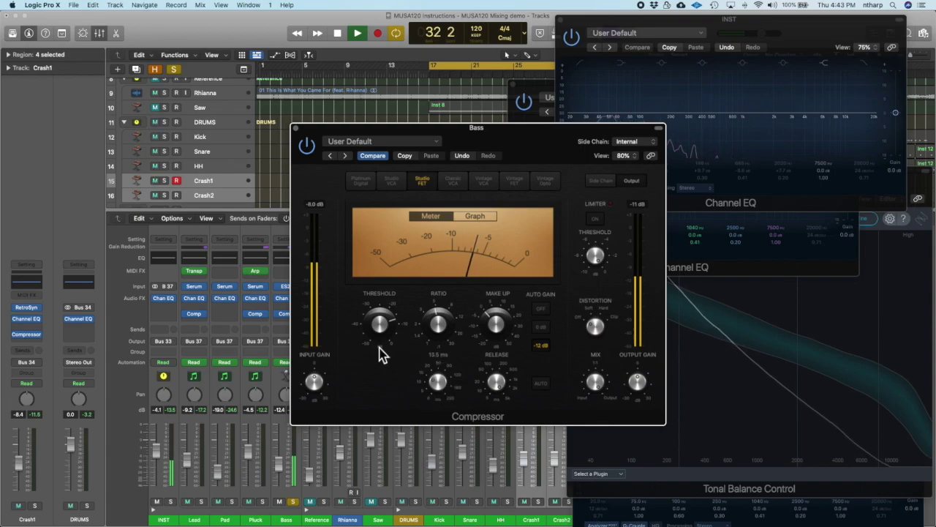
left_click(436, 383)
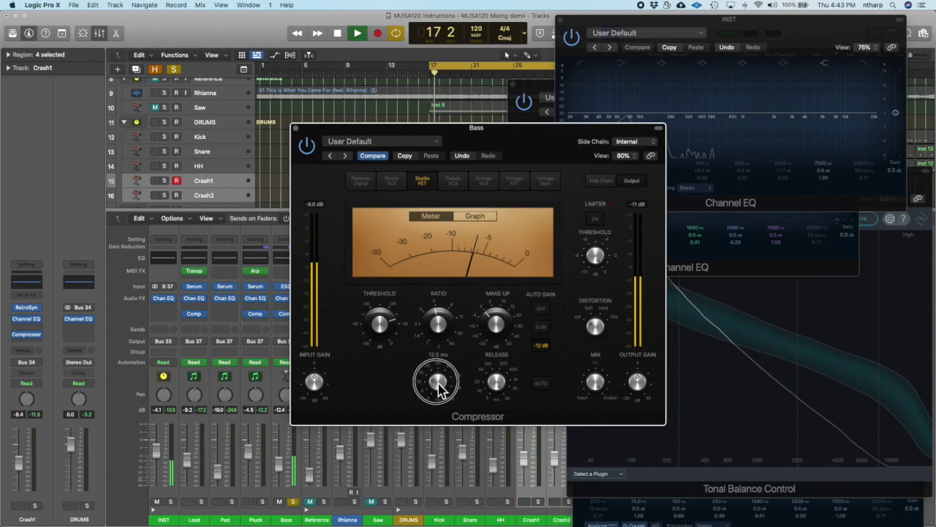
left_click_drag(497, 381, 490, 400)
left_click_drag(600, 132, 529, 117)
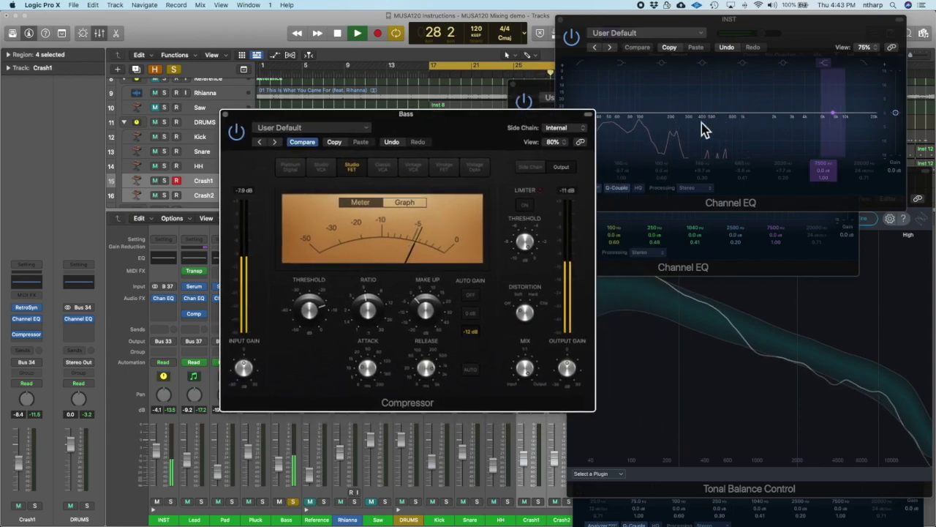
Set the soloed Bass compressor's release to 230 ms, adjust its threshold and lower its ratio to about 2:1
left_click_drag(367, 373, 427, 388)
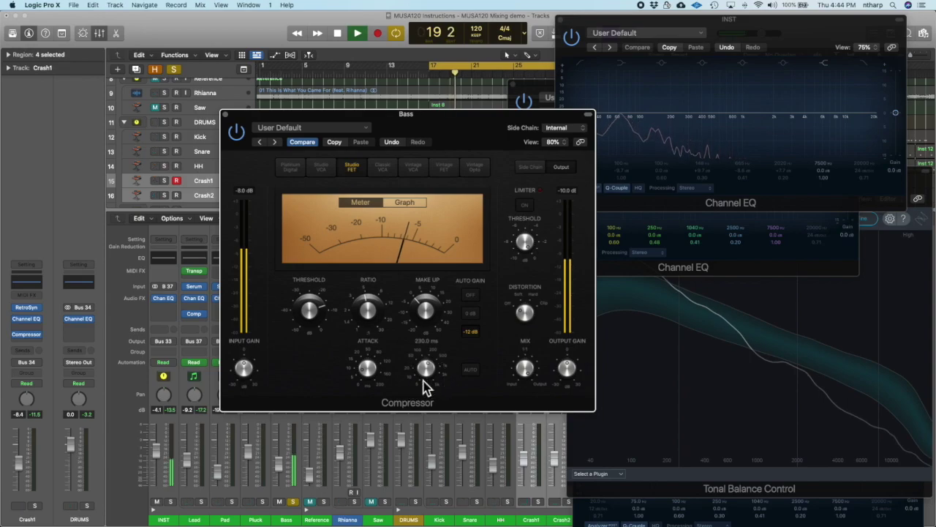
left_click(293, 501)
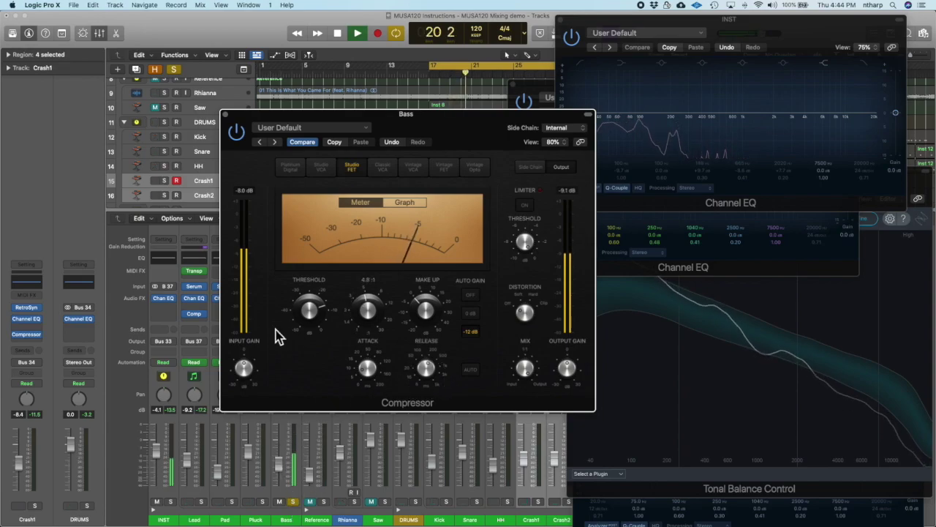
left_click_drag(307, 320, 309, 314)
left_click_drag(367, 309, 368, 341)
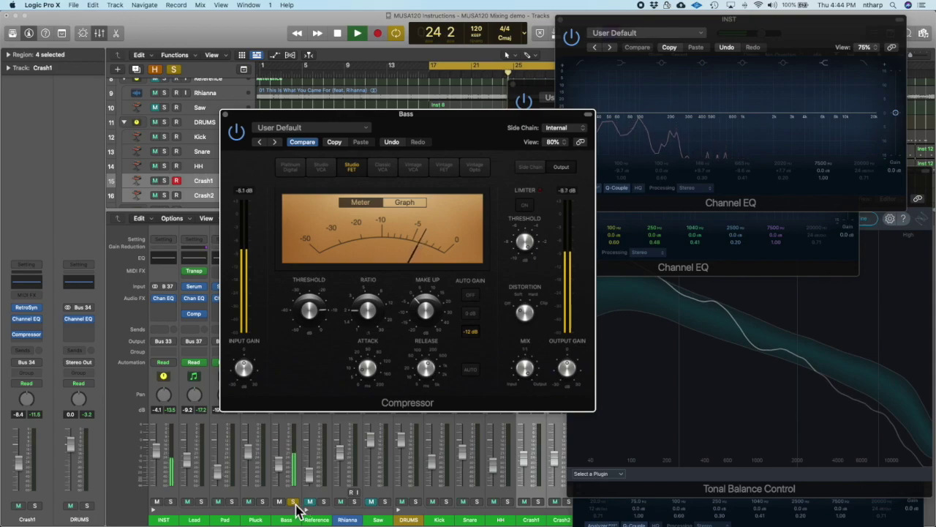
Unsolo the Bass and readjust its compressor's attack and release in the full mix
left_click(280, 436)
left_click_drag(428, 376, 429, 374)
left_click(428, 374)
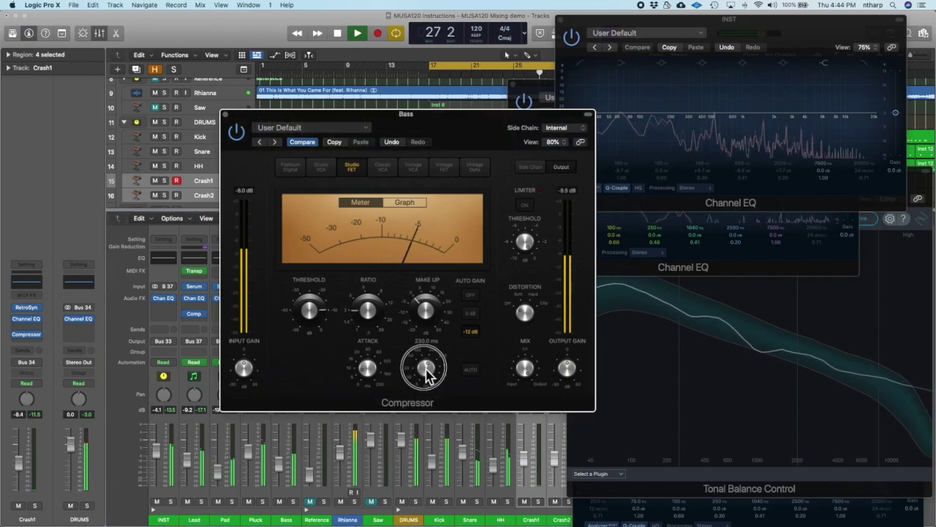
left_click_drag(426, 371, 426, 406)
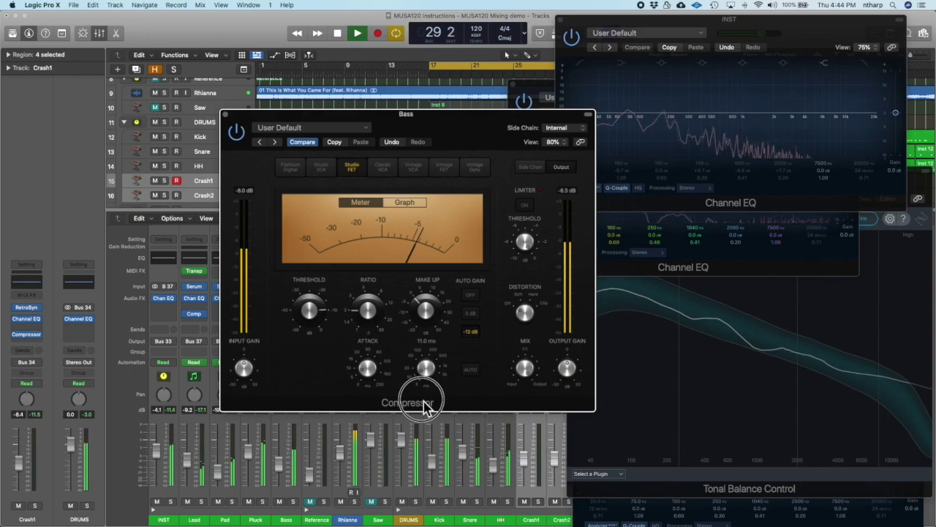
left_click_drag(427, 405, 368, 368)
mouse_move(384, 379)
left_click_drag(424, 367, 428, 387)
Fine-tune the Bass compressor's ratio around 2:1 and recheck its attack in the full mix
left_click_drag(367, 313, 367, 314)
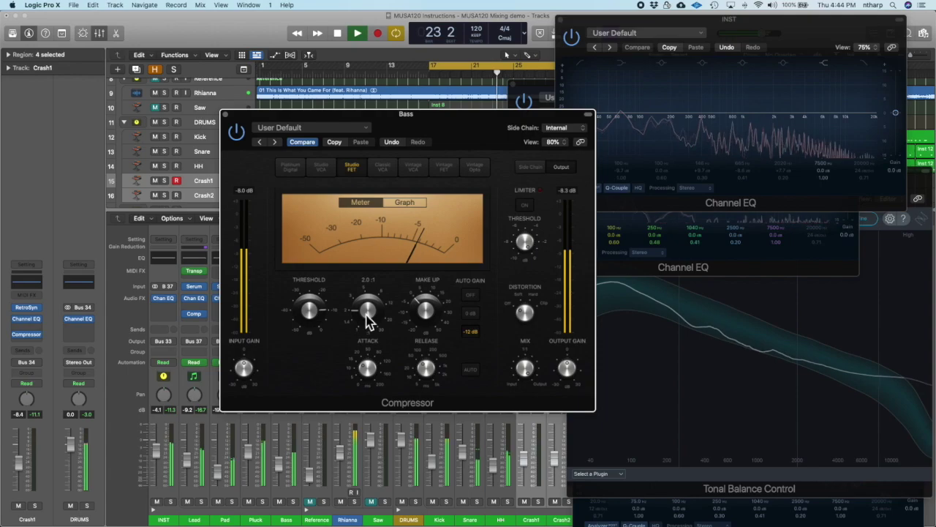
left_click_drag(365, 315, 368, 324)
left_click_drag(362, 374, 362, 374)
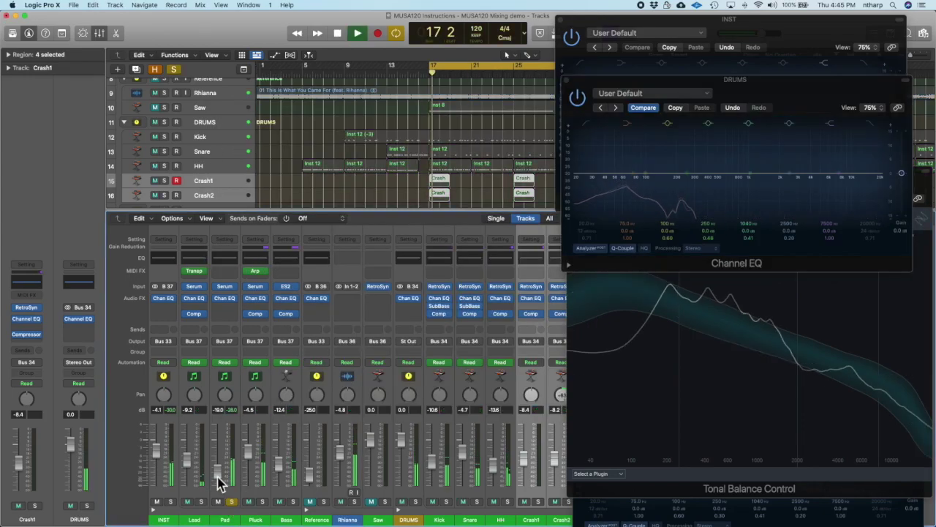
Copy the Lead's Compressor onto the soloed Pad channel and open the Pad's compressor
left_click(186, 298)
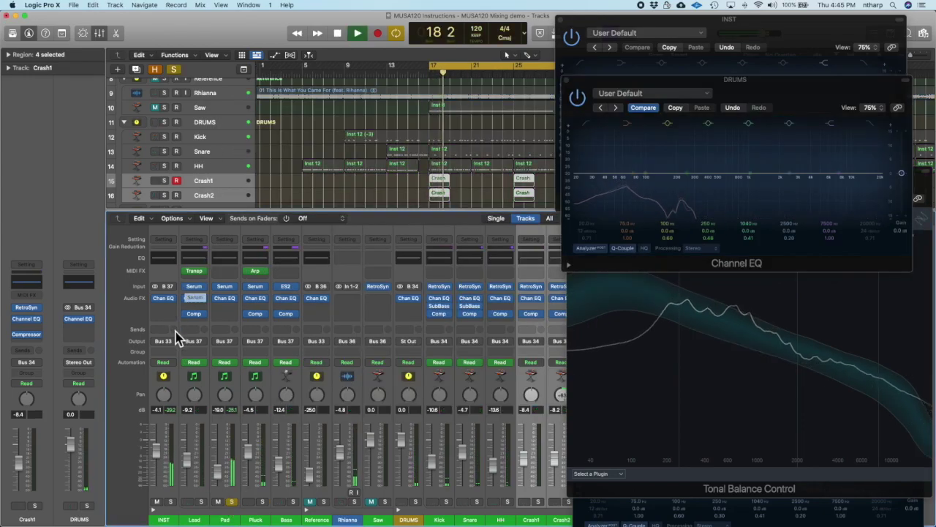
left_click_drag(196, 320, 227, 316)
left_click(228, 316)
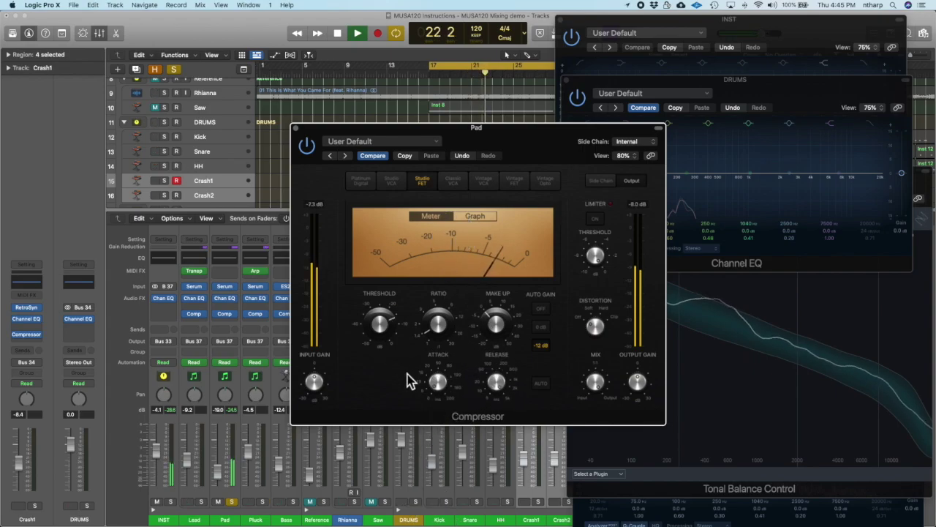
Adjust the Pad compressor's ratio and set its attack to about 14 ms
left_click_drag(435, 382, 437, 393)
left_click_drag(430, 300, 436, 318)
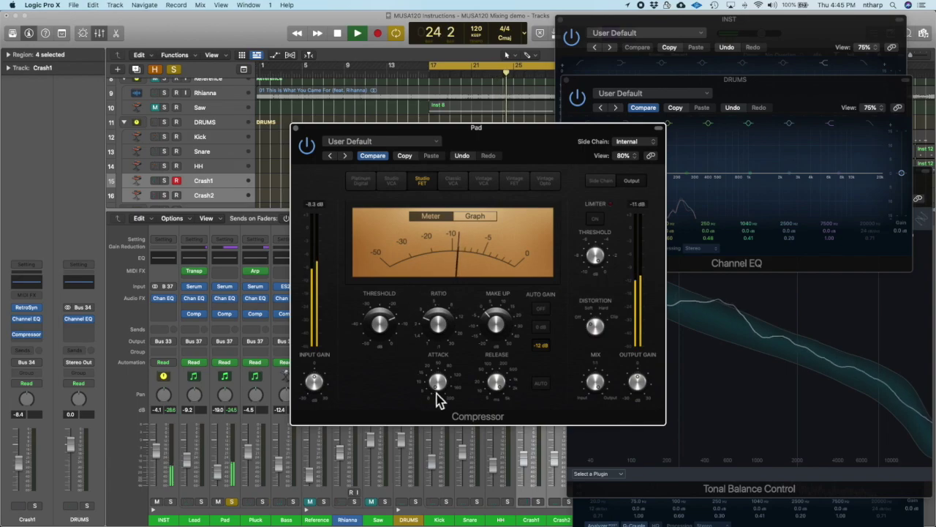
left_click_drag(441, 388, 437, 365)
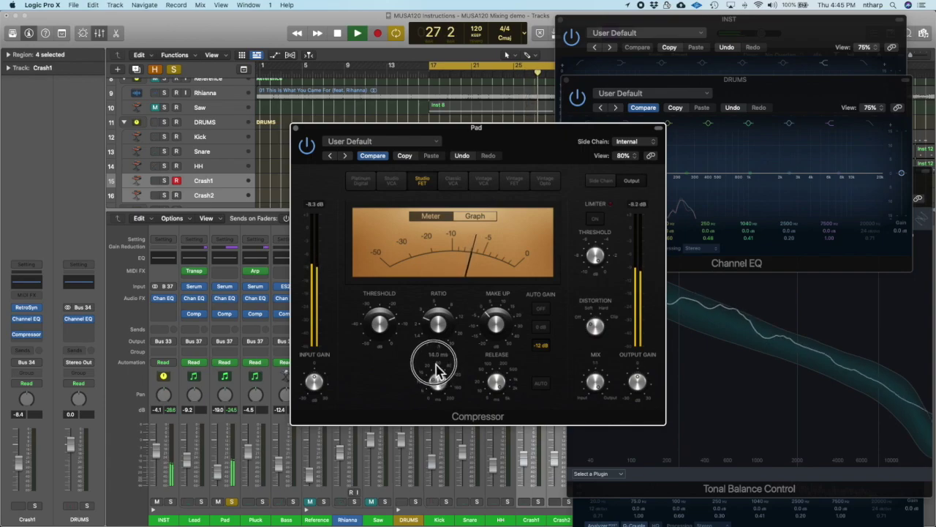
Adjust the Pad compressor's release and ratio, unsolo the Pad and close the compressor window
left_click_drag(498, 383, 500, 412)
left_click_drag(437, 322, 443, 352)
left_click_drag(493, 389, 512, 443)
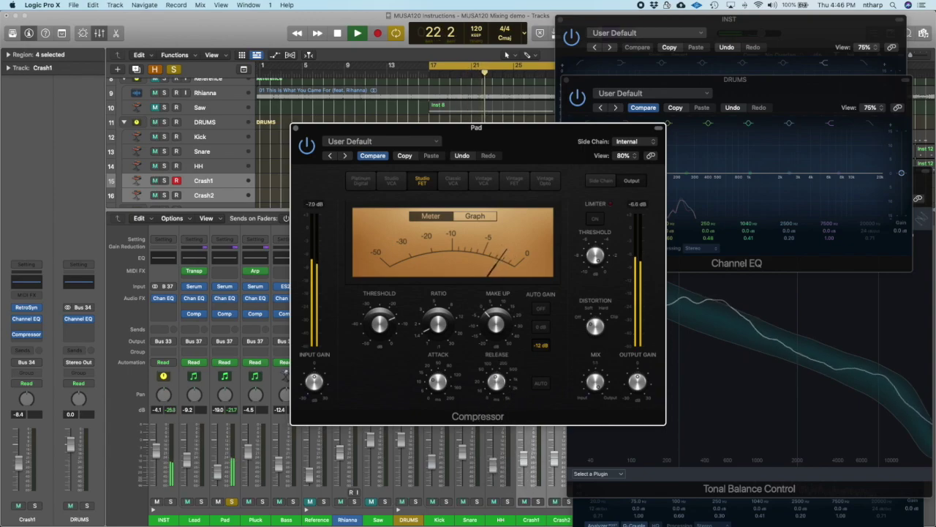
left_click(232, 502)
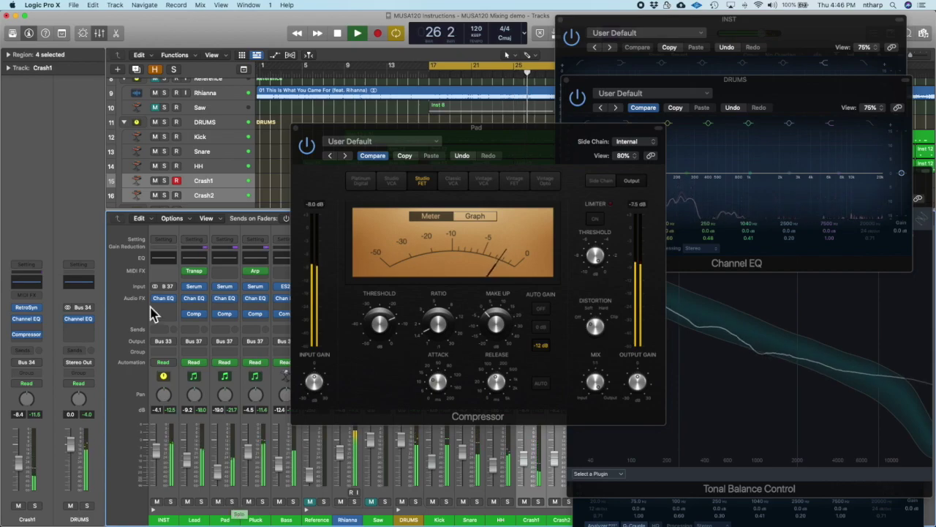
left_click(297, 129)
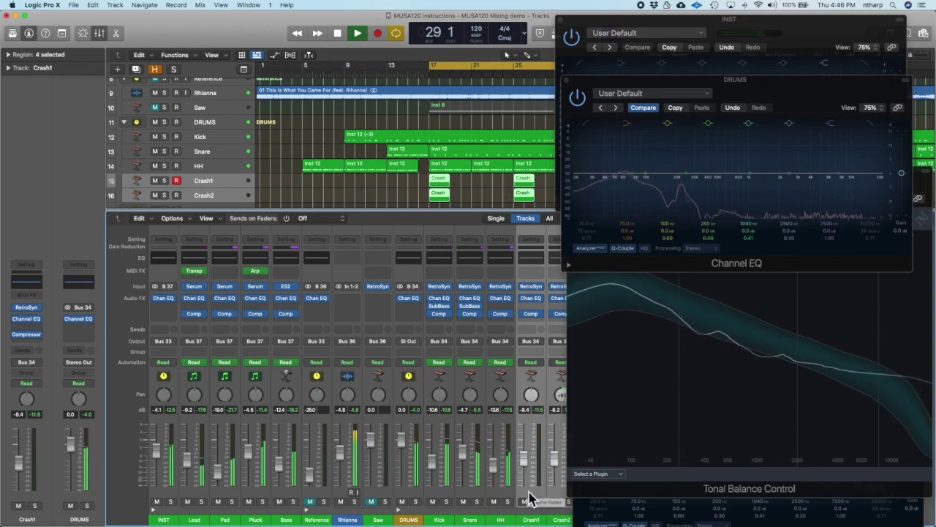
Stop playback and close the DRUMS and INST Channel EQ windows
key("space")
left_click_drag(593, 80, 615, 100)
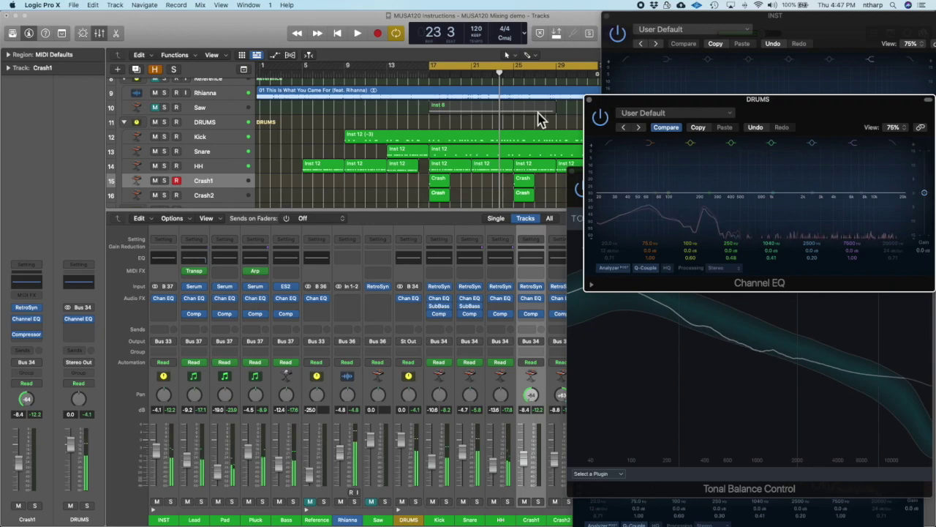
left_click(590, 100)
key("super+w")
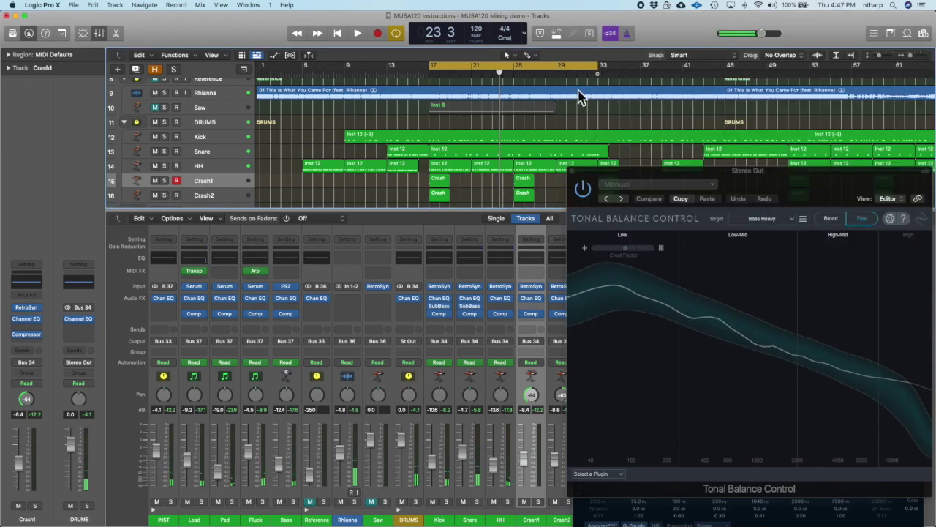
Move the Tonal Balance Control and Reference EQ windows to uncover the Stereo Out channel in the mixer
left_click_drag(580, 186, 621, 34)
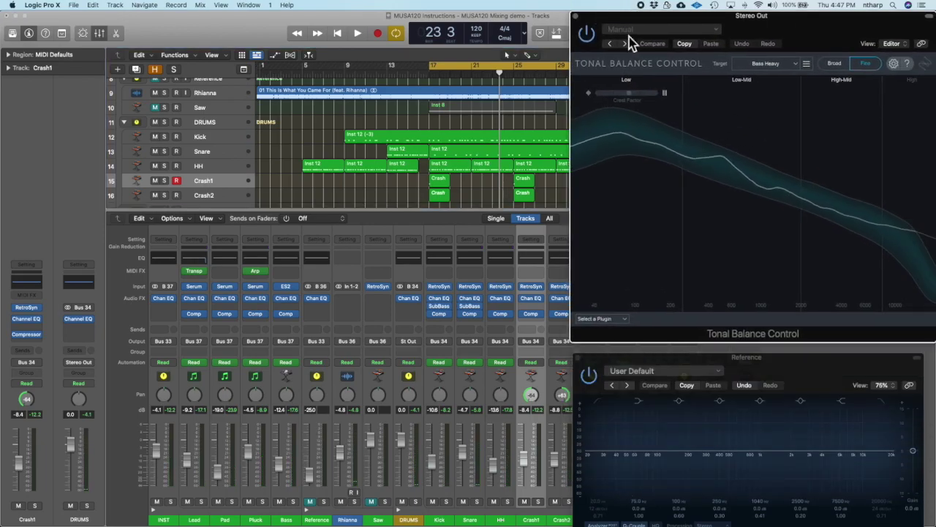
left_click_drag(744, 359, 754, 335)
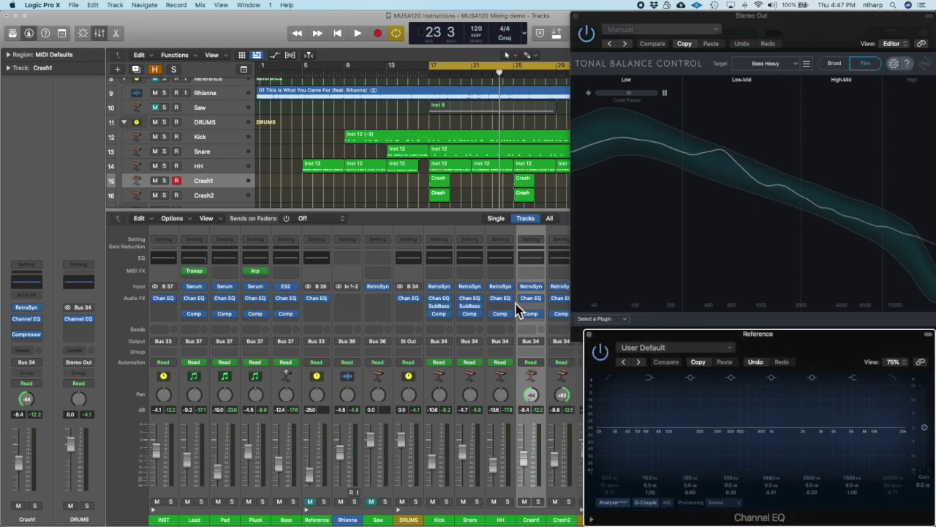
left_click_drag(641, 12, 680, 352)
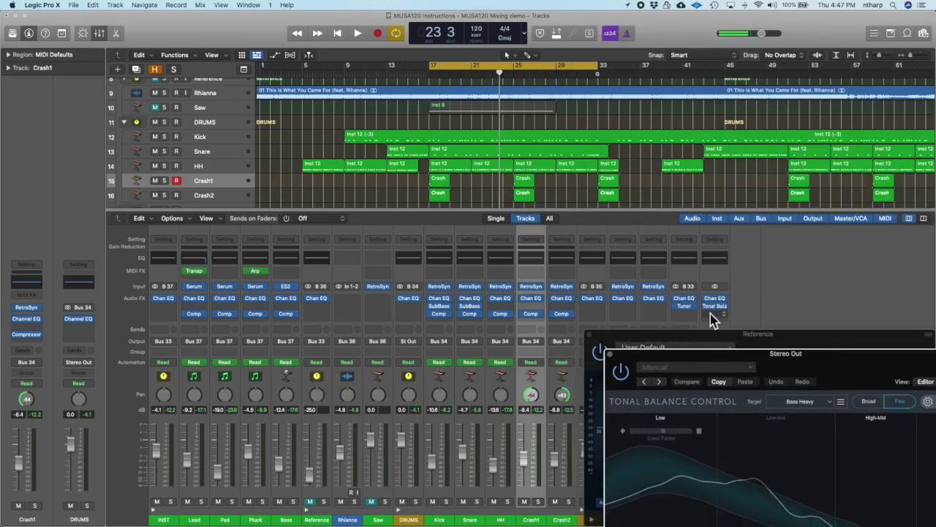
Open the Stereo Out's Channel EQ, play the loop and stack its window above the Reference EQ for comparison
left_click(716, 260)
key("space")
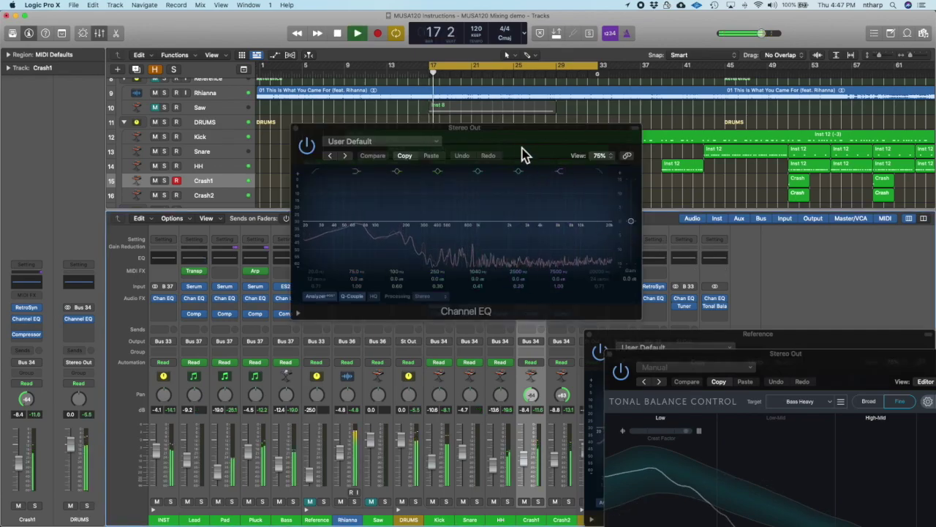
left_click_drag(519, 147, 621, 35)
left_click_drag(789, 344, 585, 203)
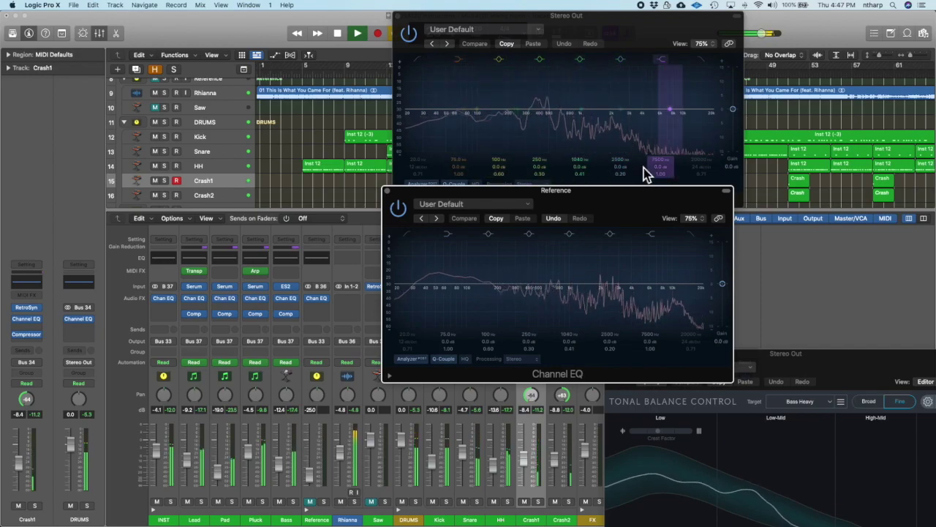
Select the Bass and Kick channels, raise their faders together to -7.0 and -5.2 dB, and stop playback
left_click(285, 519)
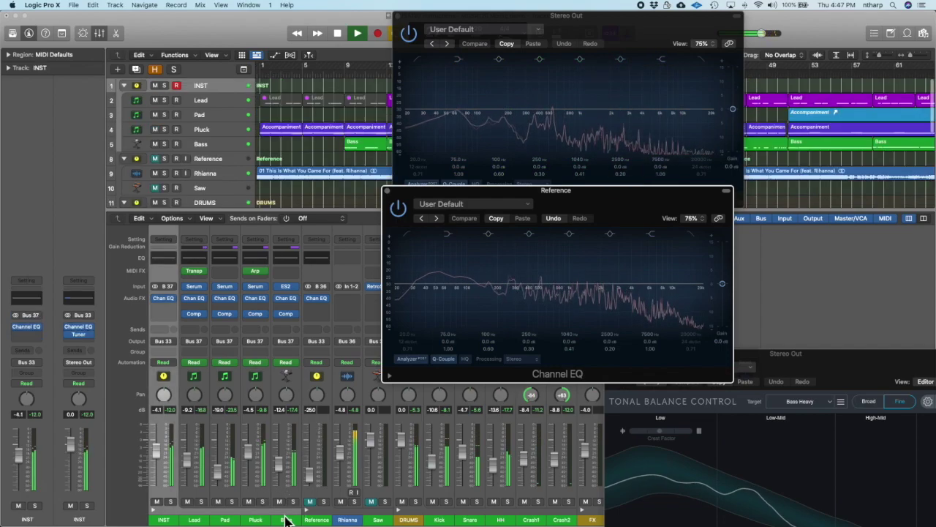
left_click(289, 499)
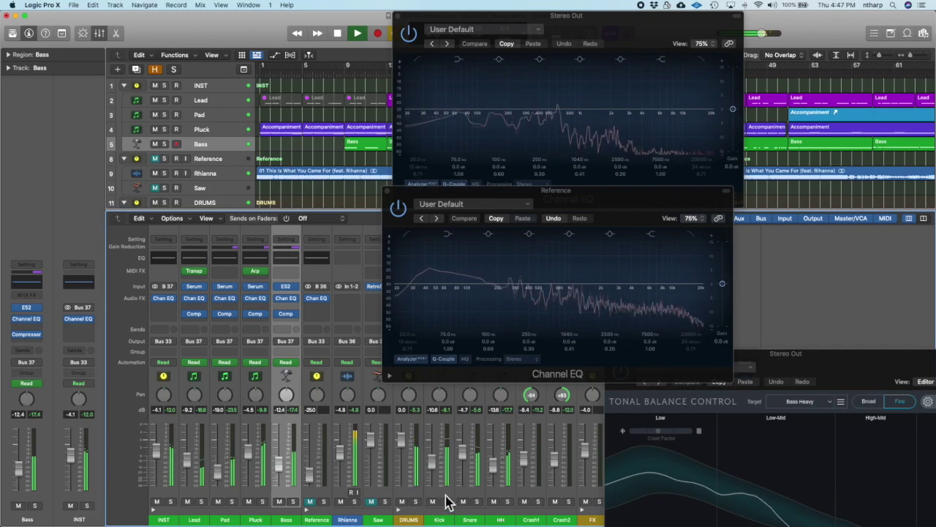
left_click(446, 502)
left_click(437, 462)
left_click_drag(436, 463, 431, 452)
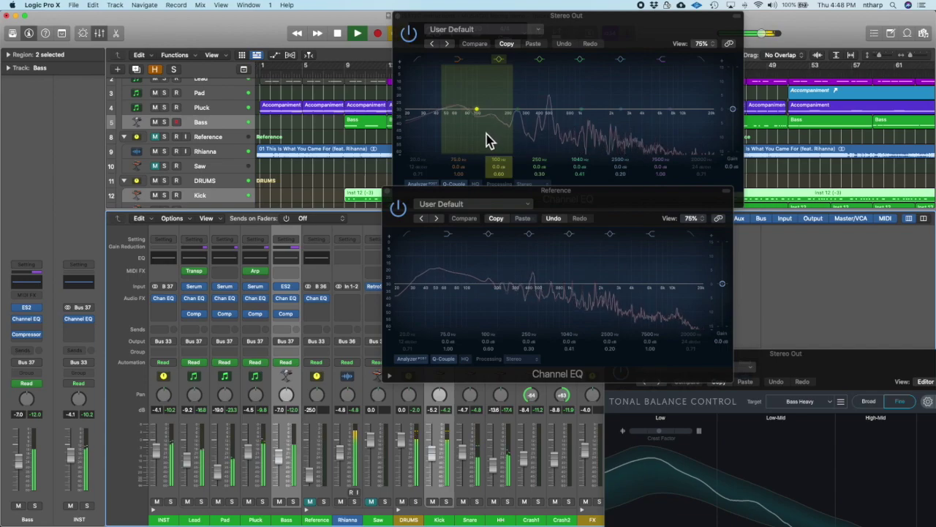
key("space")
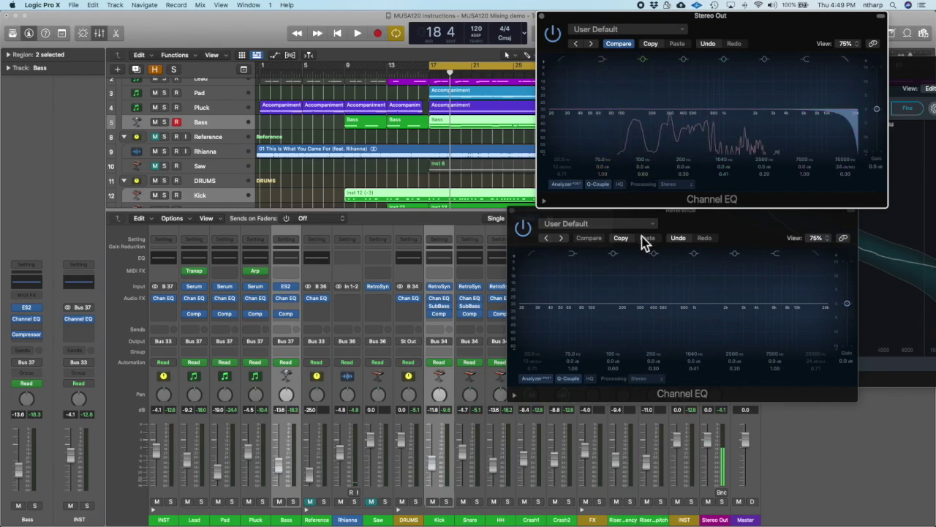
Rearrange the Stereo Out and Reference EQ windows so they stay stacked clear of the mixer's instrument channels
left_click_drag(669, 215, 718, 232)
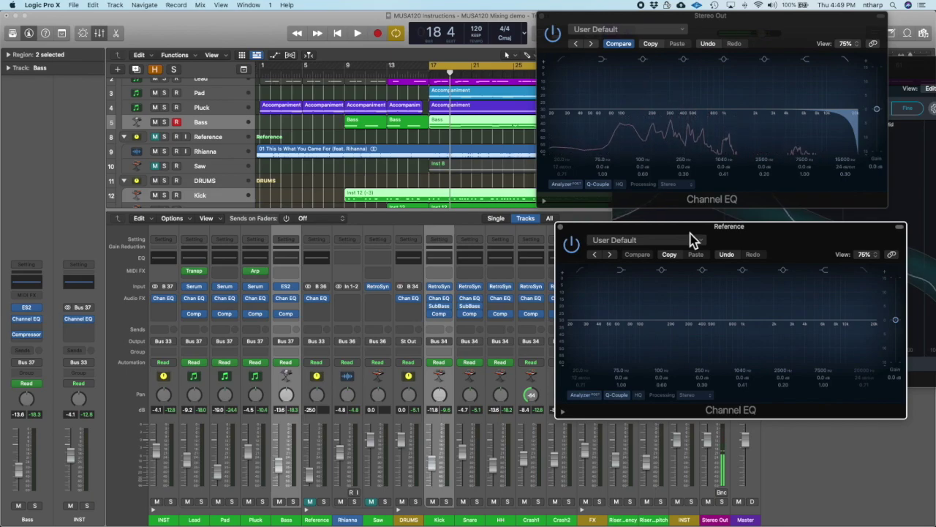
left_click_drag(586, 18, 611, 18)
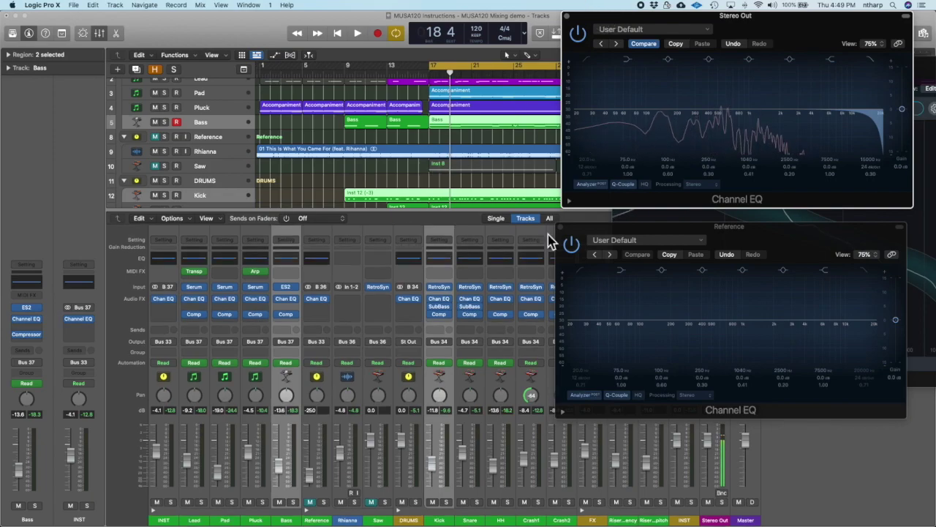
left_click_drag(575, 236, 611, 257)
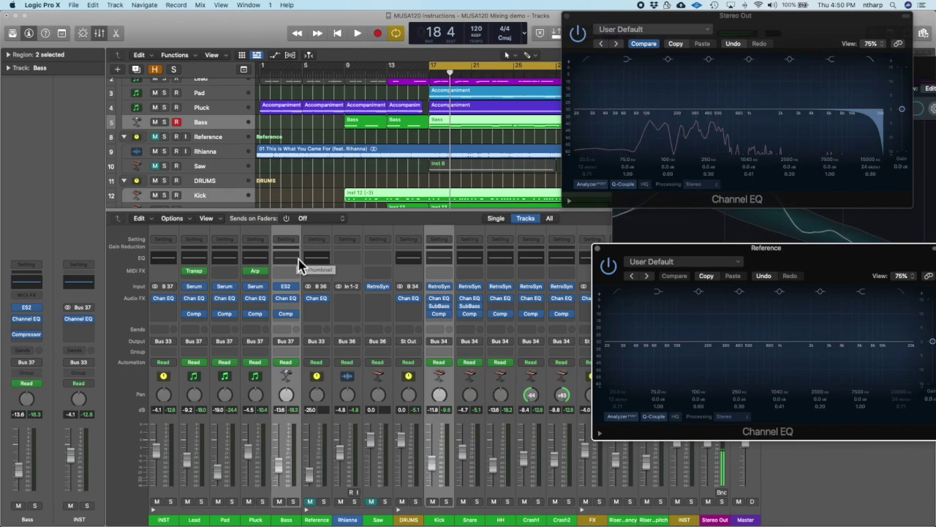
Solo the Pluck during playback and open its Serum instrument's FX page, placing the window clear of the Pluck channel
key("space")
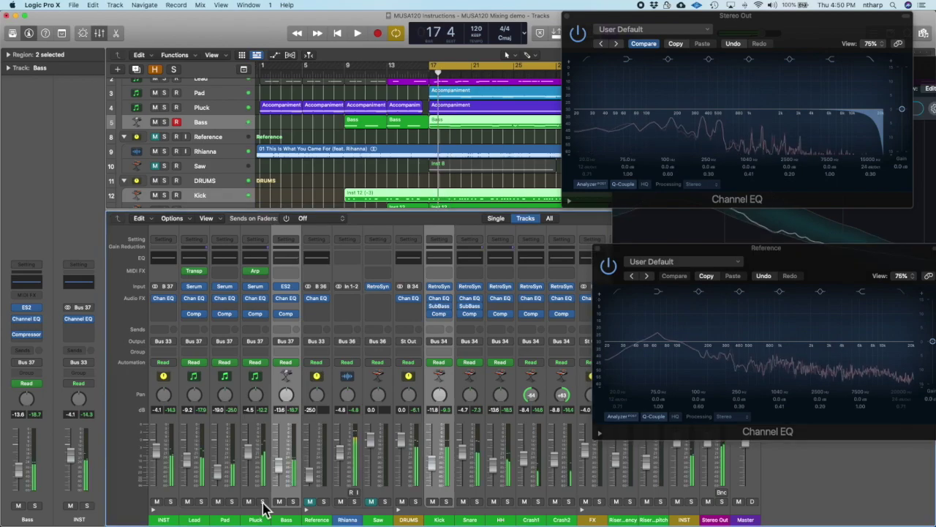
left_click(263, 501)
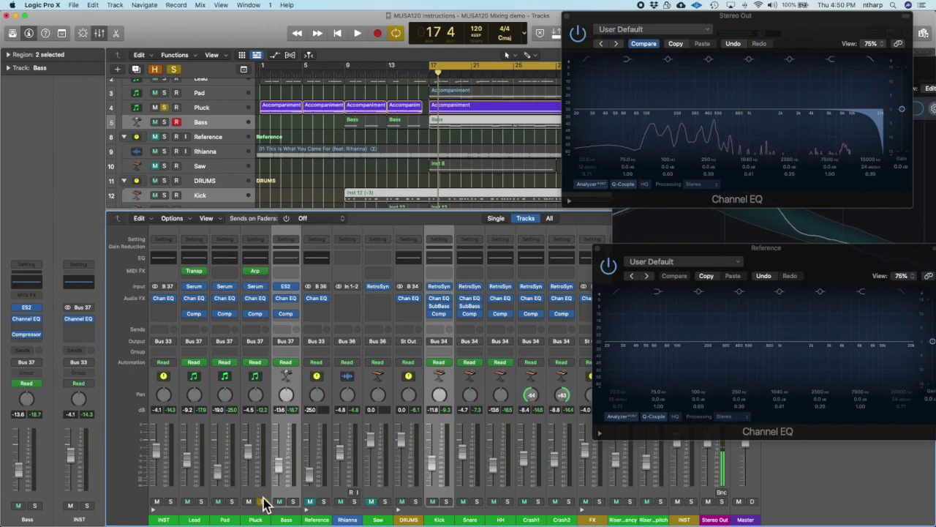
left_click(257, 289)
left_click(141, 147)
left_click_drag(300, 106, 577, 122)
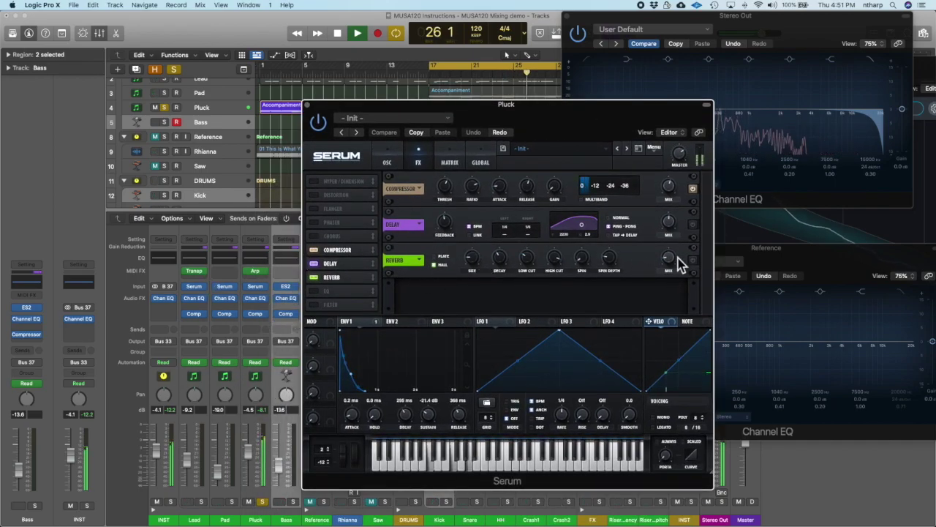
left_click_drag(554, 119, 522, 88)
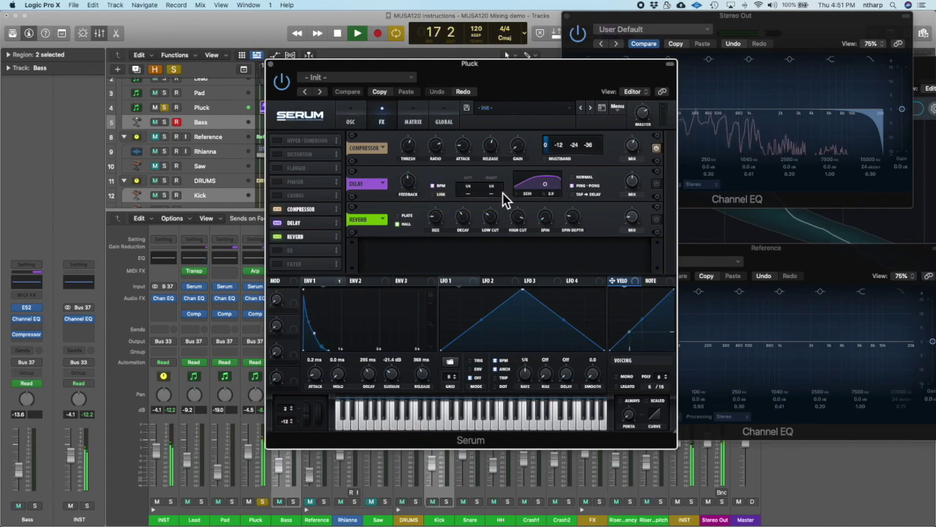
Enable the Delay effect in the Pluck's Serum and adjust its mix and feedback
left_click(656, 183)
left_click_drag(634, 185, 633, 183)
left_click_drag(415, 189, 408, 174)
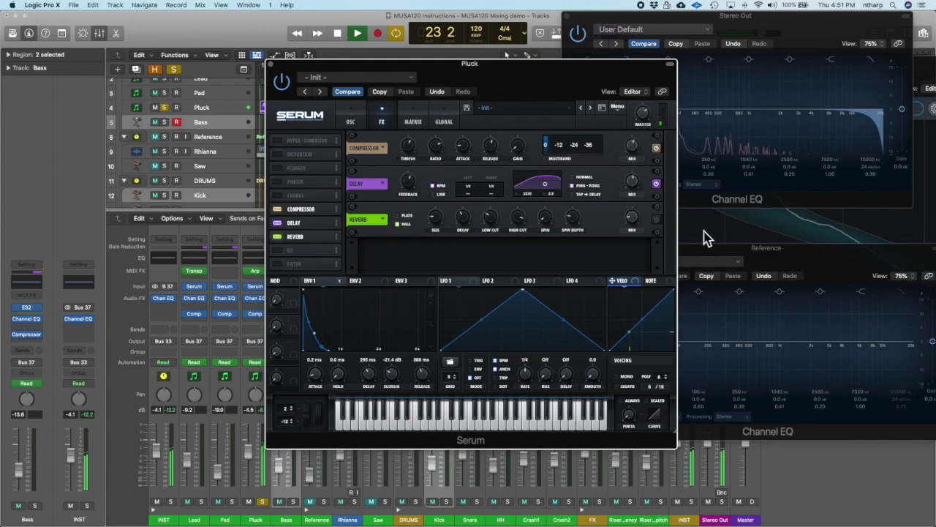
Lower the Pluck delay's filter frequency to about 2130 and adjust the delay mix
mouse_move(544, 187)
left_mouse_down()
mouse_move(519, 190)
mouse_move(566, 194)
mouse_move(539, 192)
mouse_move(547, 192)
left_mouse_up()
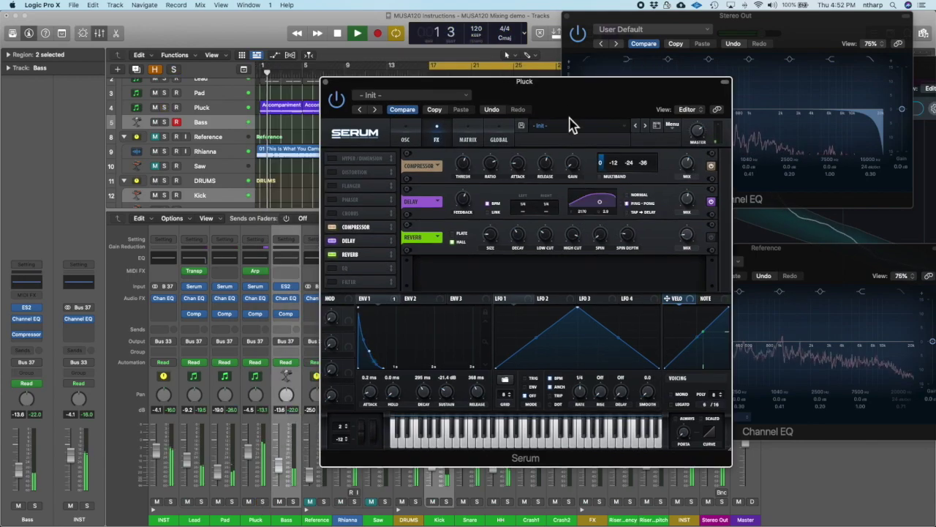
mouse_move(604, 207)
left_mouse_down()
mouse_move(597, 203)
mouse_move(604, 212)
left_mouse_up()
mouse_move(686, 204)
left_mouse_down()
mouse_move(695, 210)
mouse_move(684, 212)
left_mouse_up()
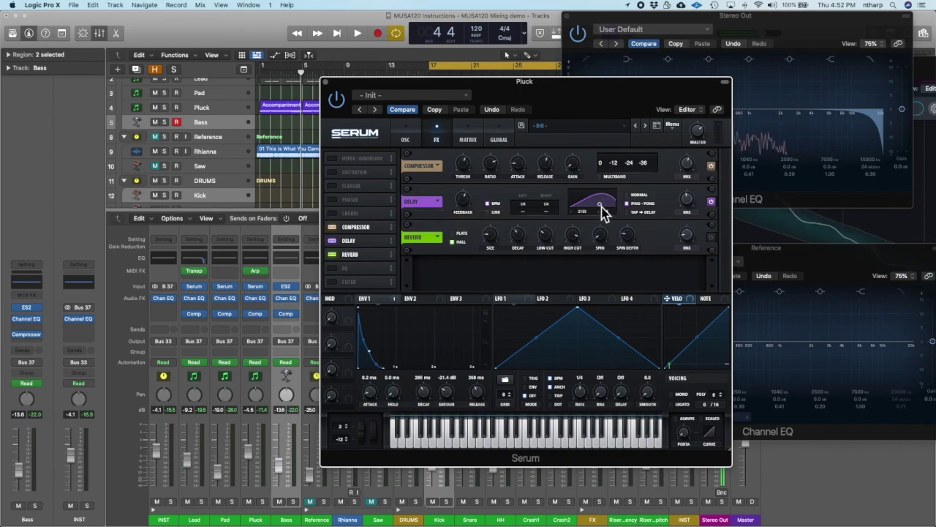
Turn off cycle mode while the song plays and shift the Pluck delay's filter frequency to about 2077
key("space")
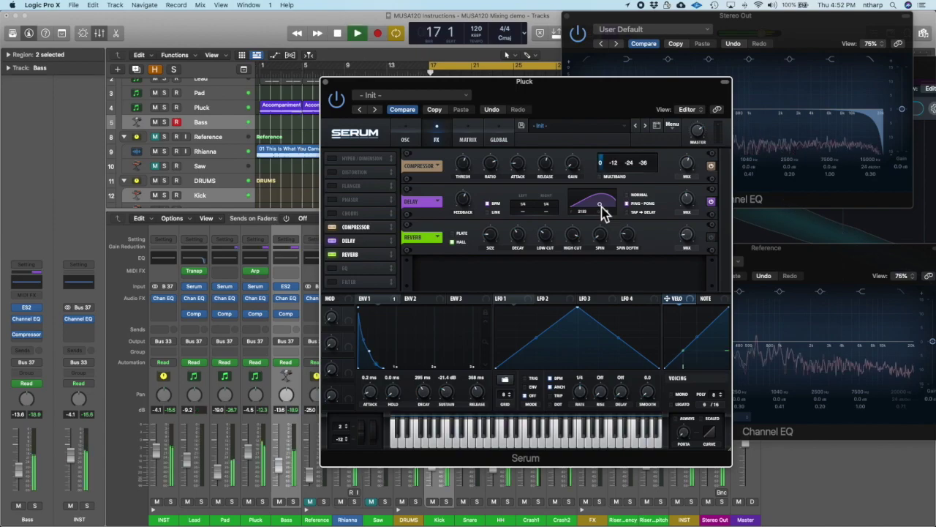
left_click(395, 33)
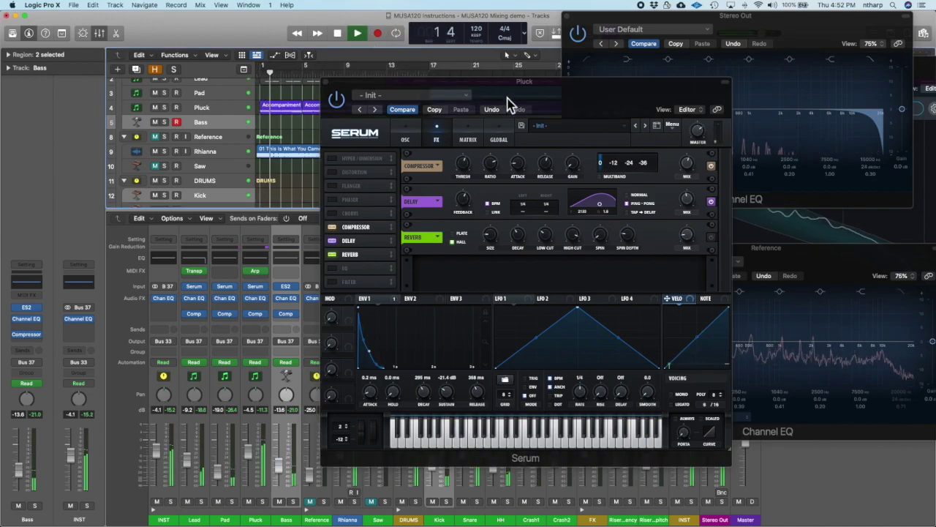
left_click(602, 209)
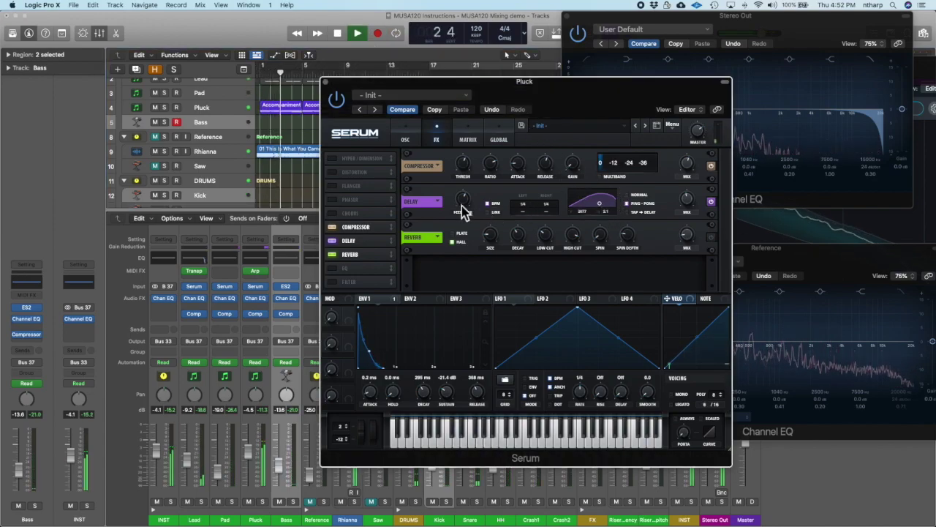
Try a 75% delay mix, a filter frequency of about 173 and a different left delay time on the Pluck
mouse_move(460, 197)
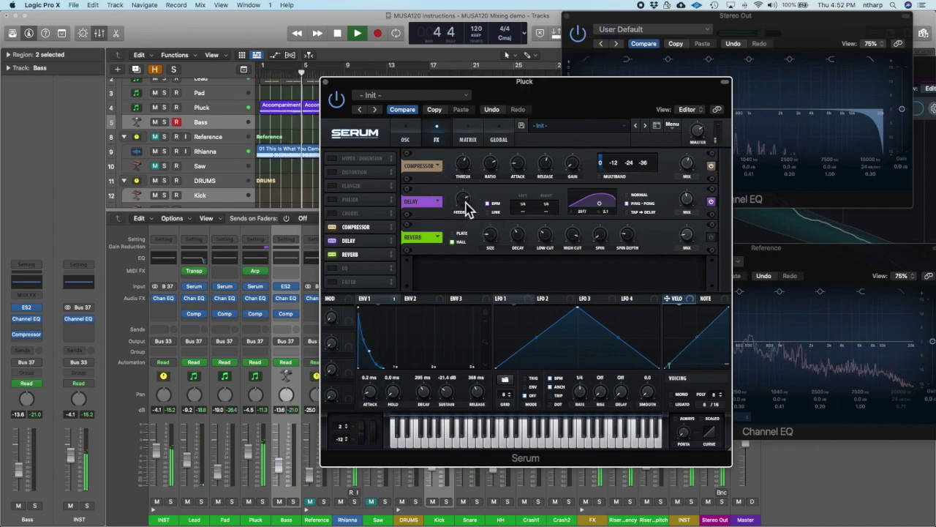
left_click_drag(688, 199, 672, 150)
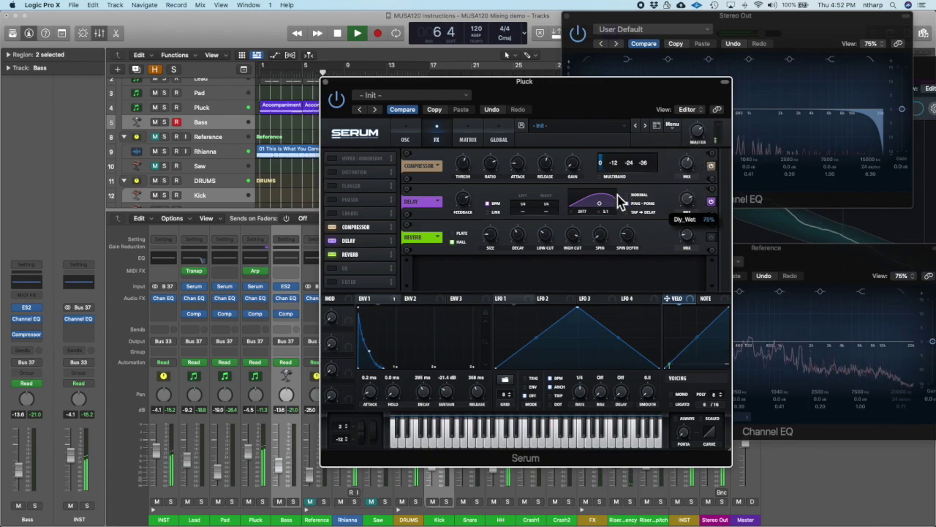
left_click_drag(600, 206, 585, 207)
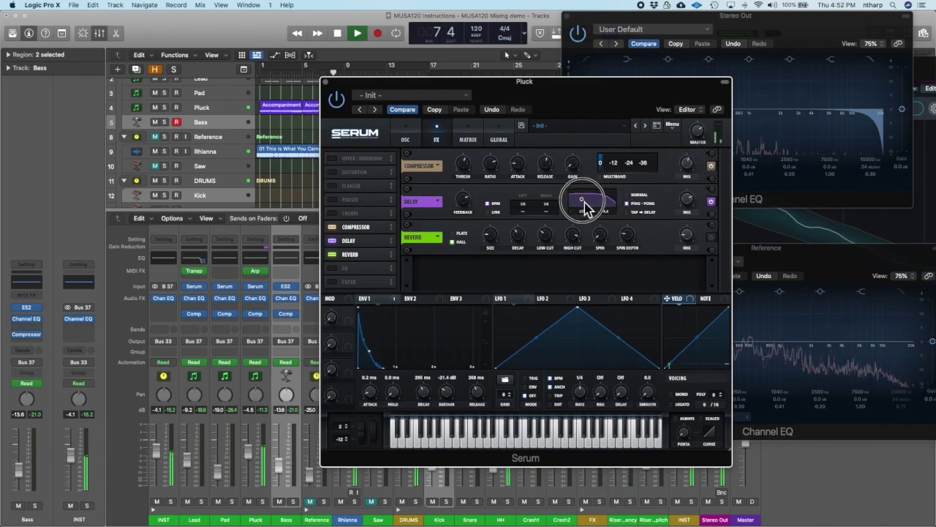
left_click(524, 207)
left_click_drag(529, 212, 522, 200)
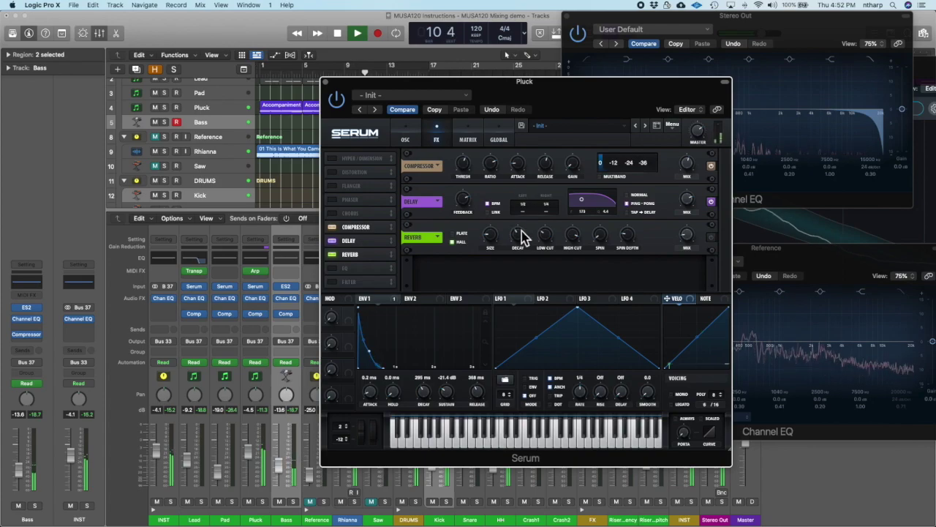
left_click_drag(524, 209, 527, 217)
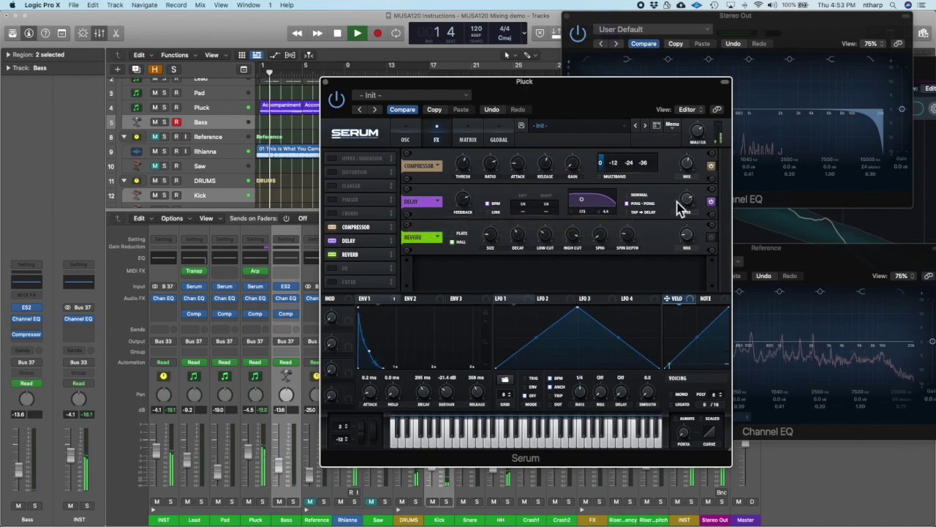
Readjust the Pluck delay's feedback and mix, and set its filter frequency to about 2194
left_click_drag(468, 199, 473, 213)
left_click_drag(687, 199, 700, 243)
left_click_drag(580, 203, 605, 210)
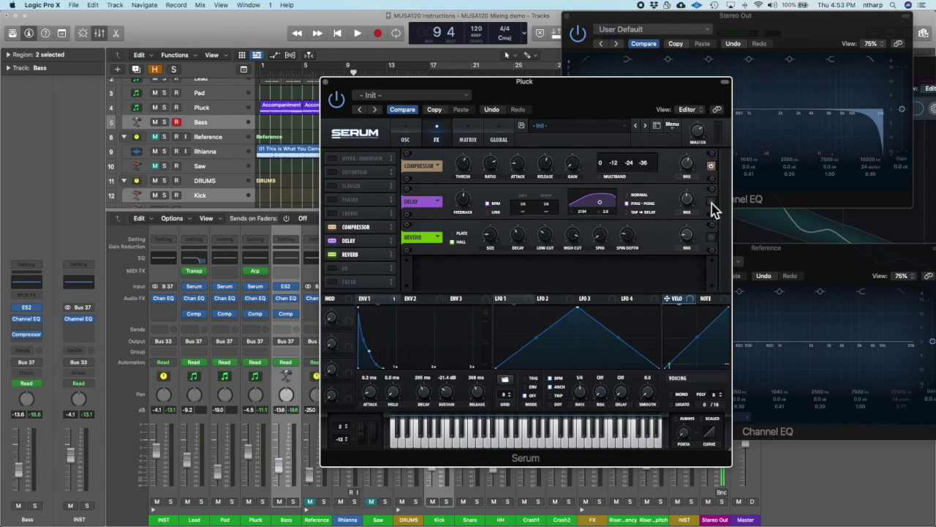
Enable the Reverb effect in the Pluck's Serum and set its mix to about 18% during playback with the delay bypassed
left_click(711, 238)
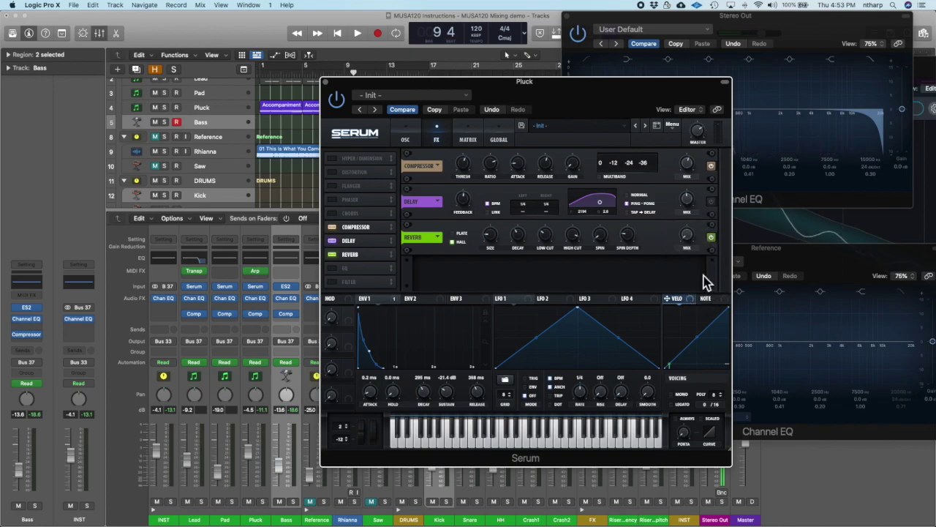
key("space")
left_click_drag(690, 245, 691, 230)
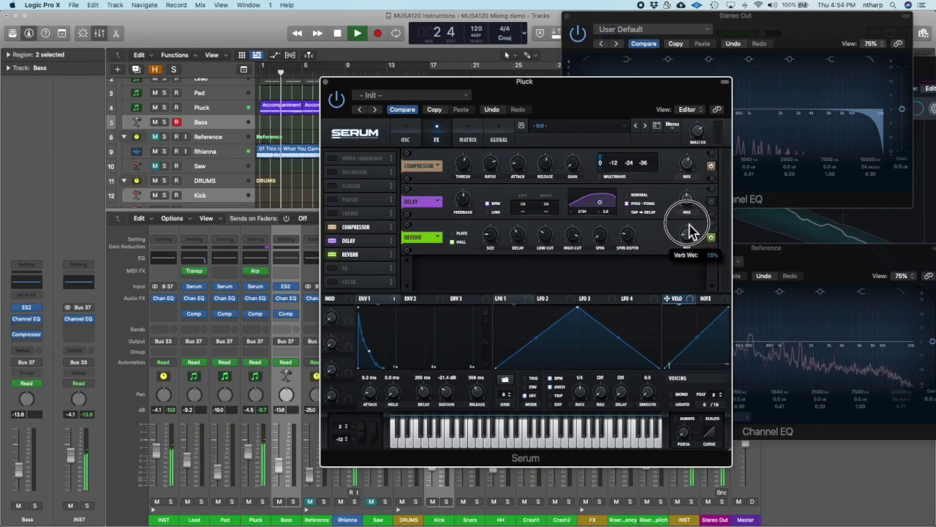
left_click_drag(691, 231, 691, 231)
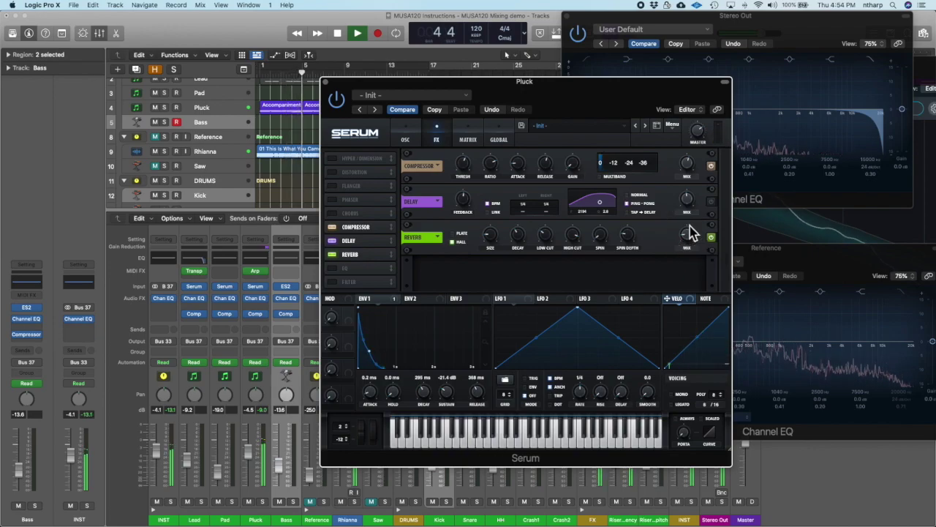
Re-enable the Pluck's Delay effect and rebalance the delay and reverb mix amounts while playing the song
mouse_move(696, 202)
left_mouse_down()
mouse_move(699, 235)
mouse_move(690, 240)
mouse_move(691, 212)
left_mouse_up()
key("space")
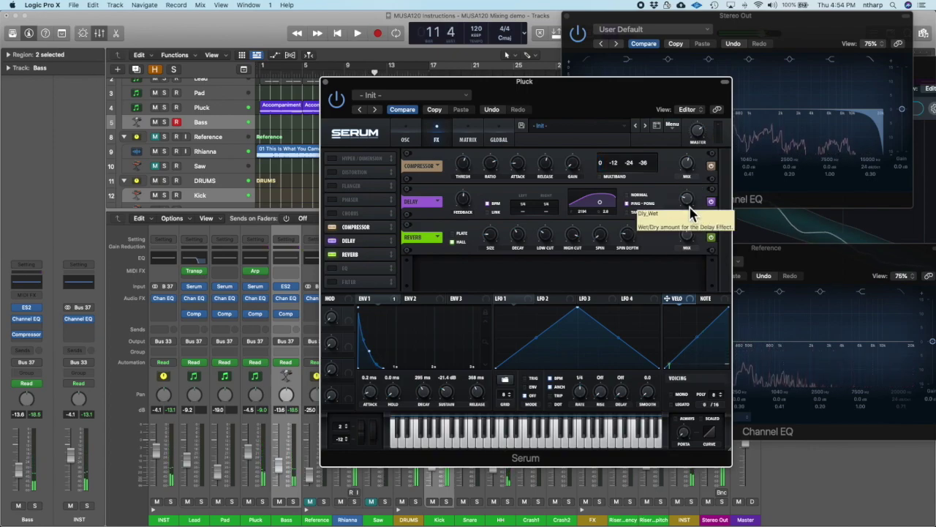
mouse_move(687, 235)
left_mouse_down()
mouse_move(688, 267)
mouse_move(684, 234)
mouse_move(689, 249)
left_mouse_up()
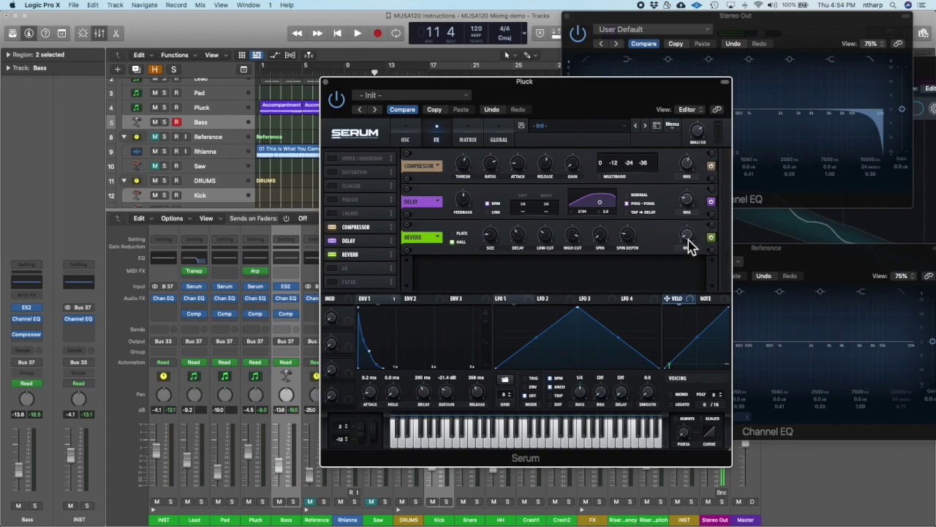
key("space")
left_click_drag(694, 238, 687, 205)
key("space")
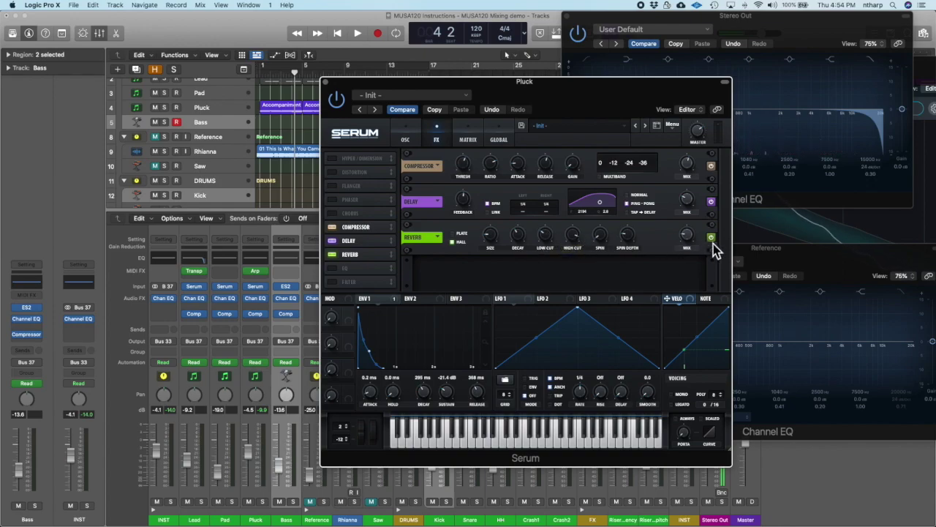
Fine-tune the Pluck's reverb mix to about 17% against playback and close its Serum window
key("space")
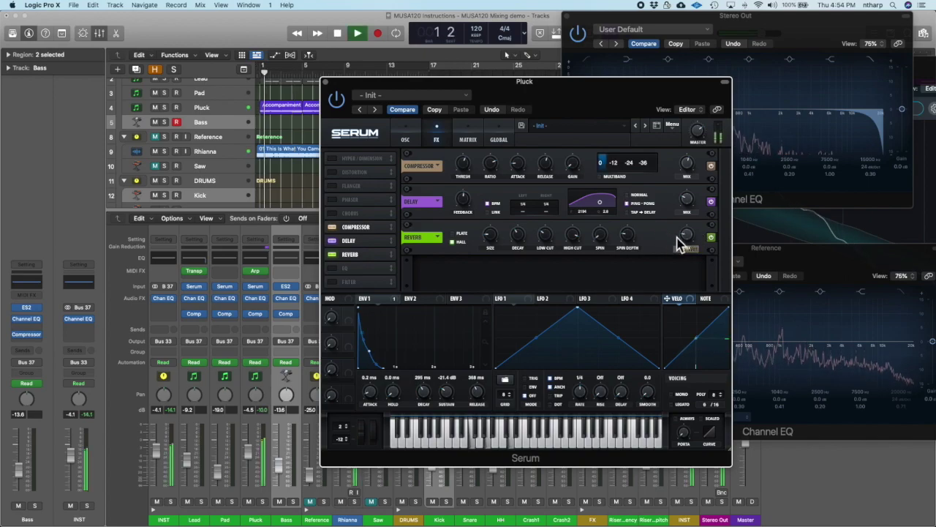
left_click(686, 237)
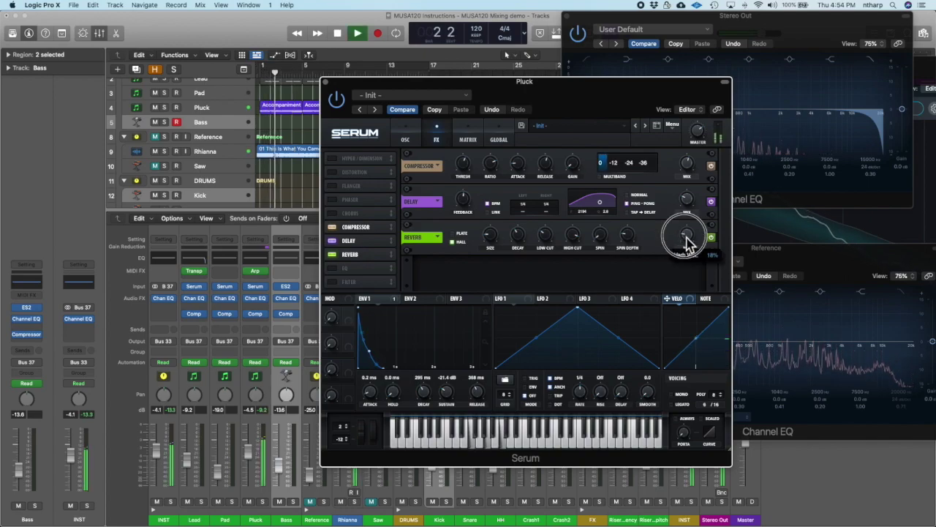
key("space")
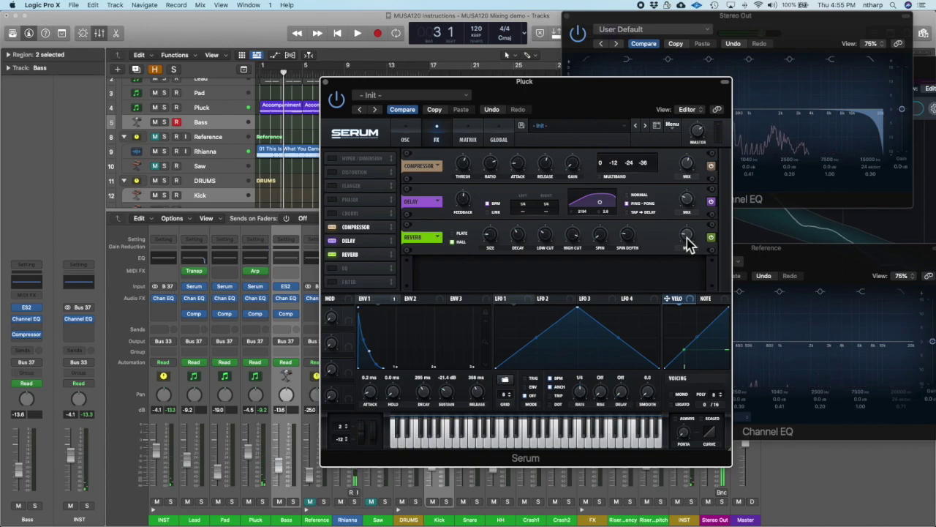
left_click(688, 199)
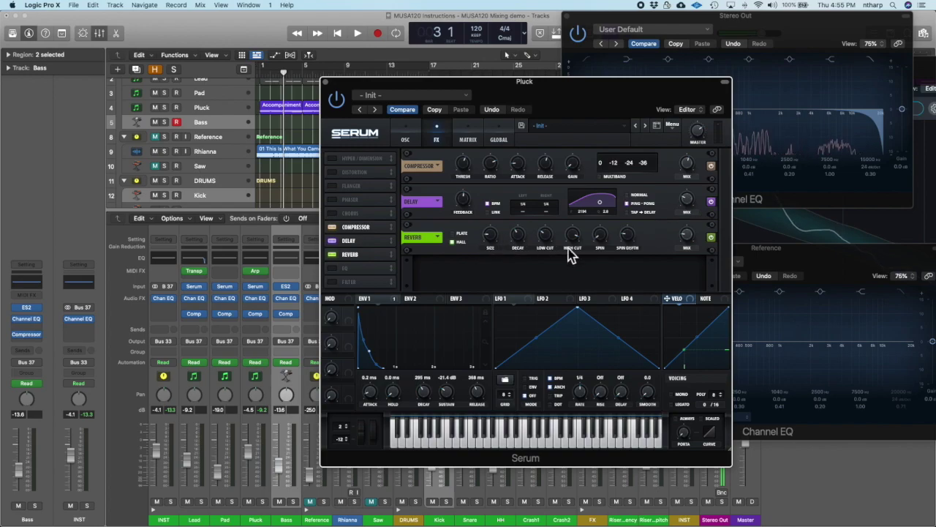
key("space")
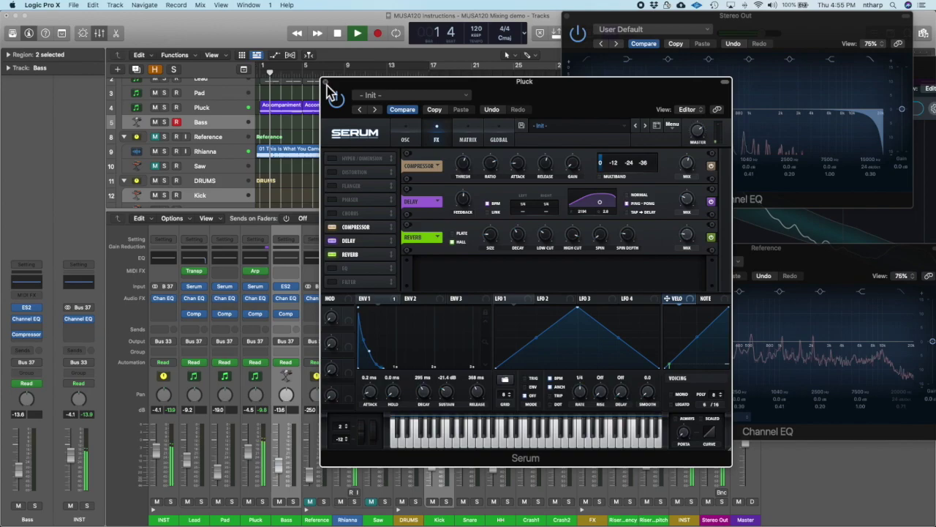
left_click(687, 233)
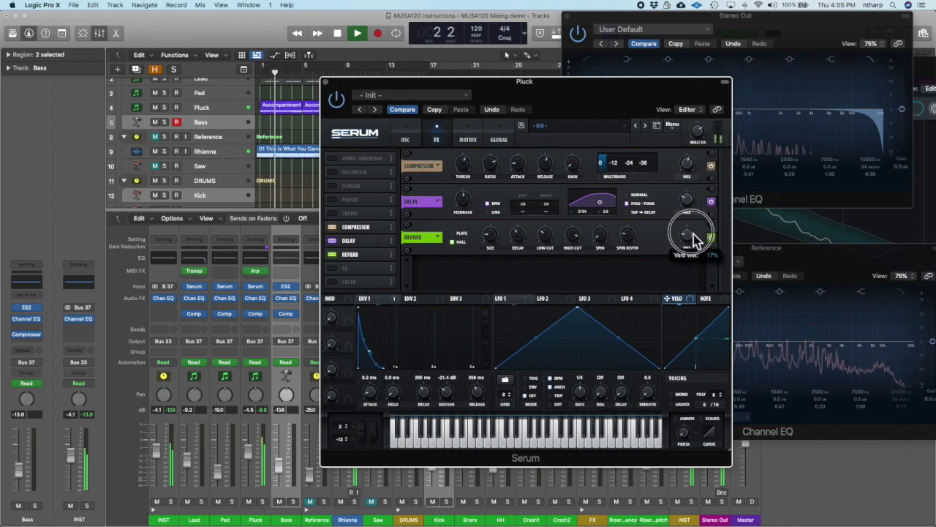
left_click(327, 82)
Open the soloed Lead's Serum FX page, audition the Delay with its filter frequency at about 529, and bypass the Delay
left_click(202, 328)
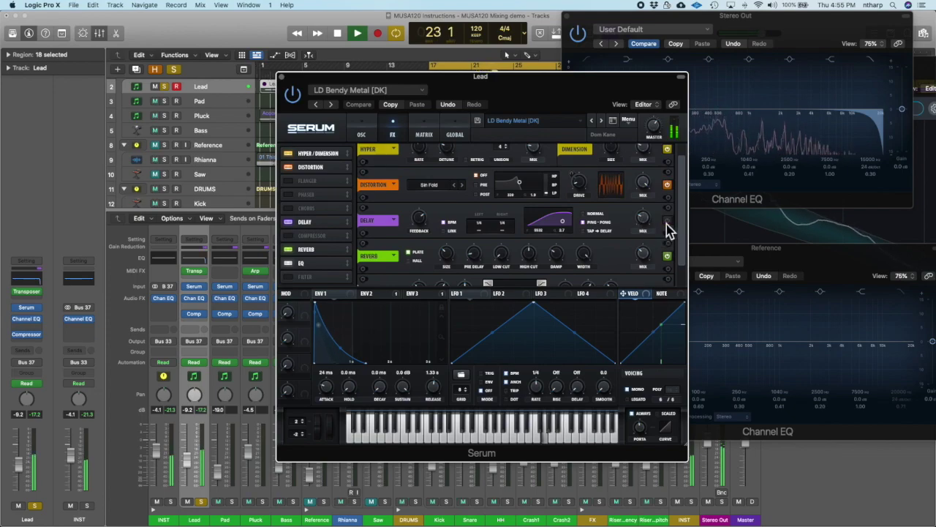
left_click(667, 222)
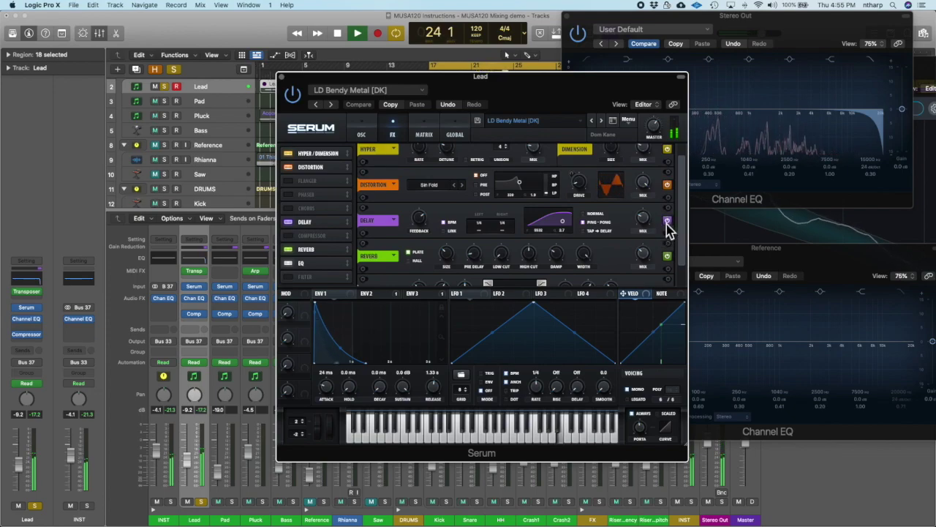
mouse_move(560, 221)
left_mouse_down()
mouse_move(542, 224)
mouse_move(551, 228)
left_mouse_up()
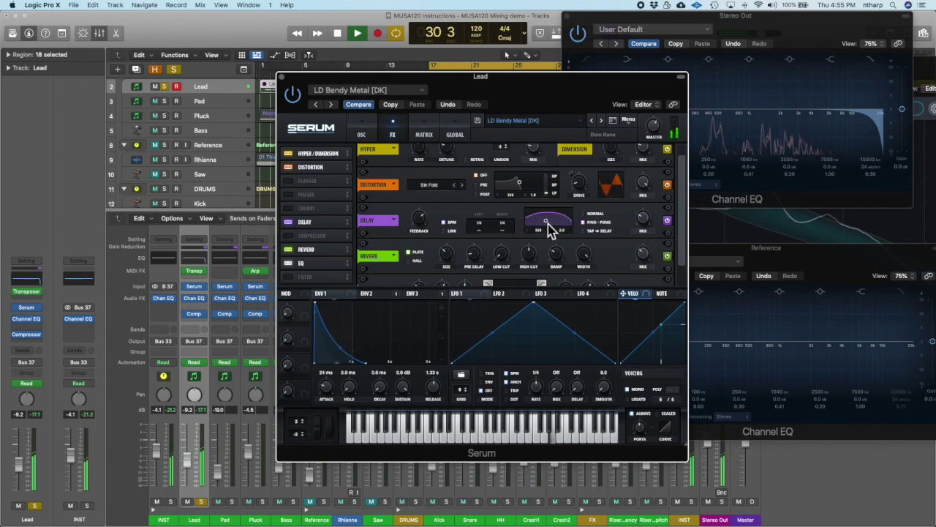
left_click(667, 221)
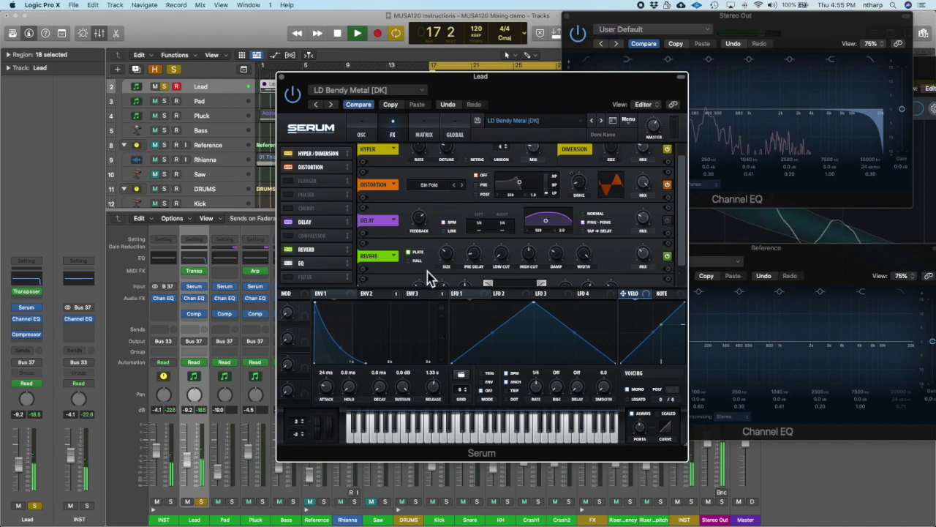
Compare the Plate and Hall types of the Lead's reverb during playback, returning to Plate
key("space")
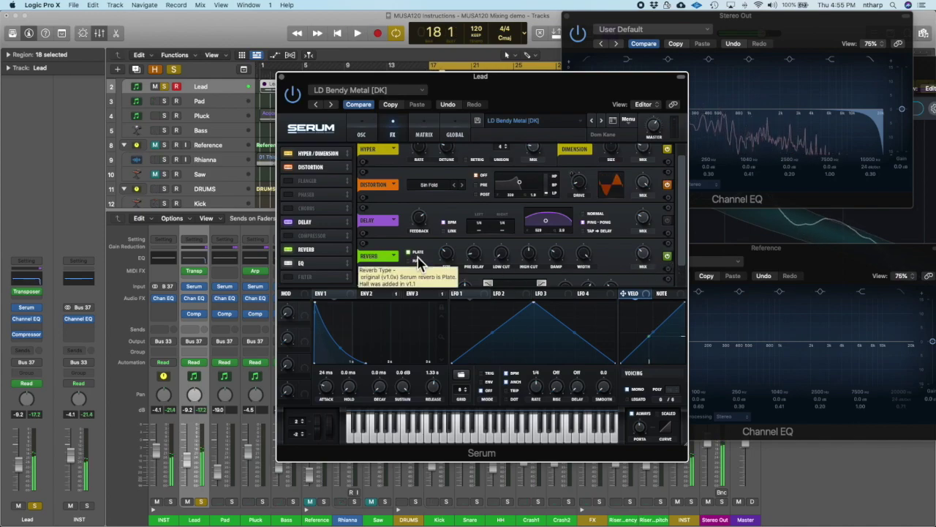
left_click(416, 256)
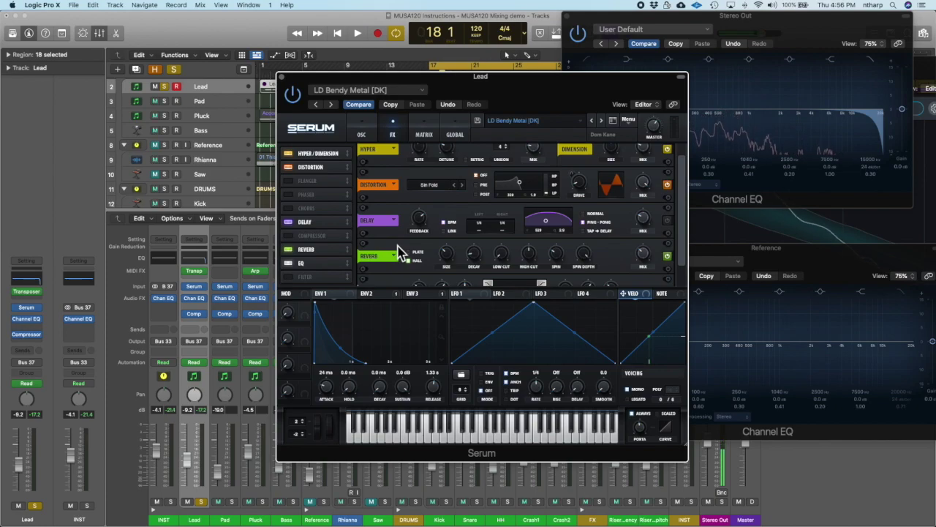
left_click(413, 259)
left_click(411, 258)
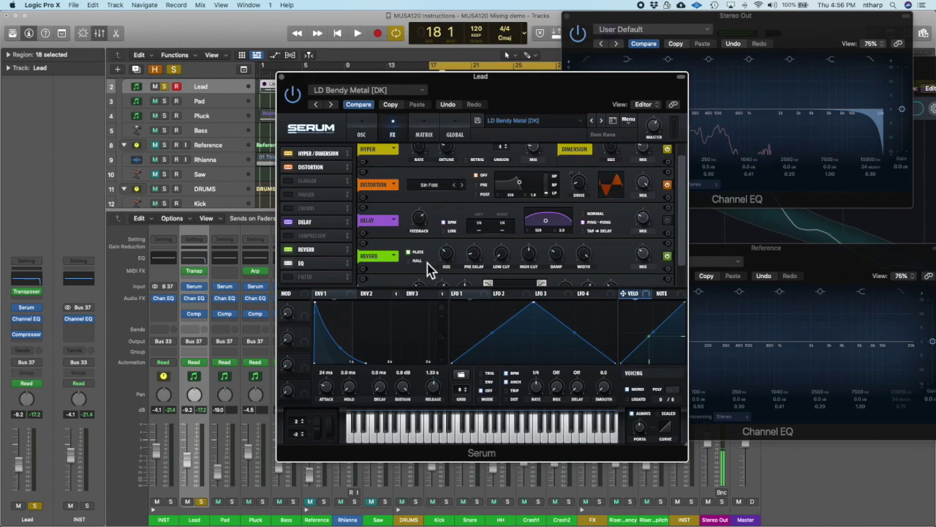
key("space")
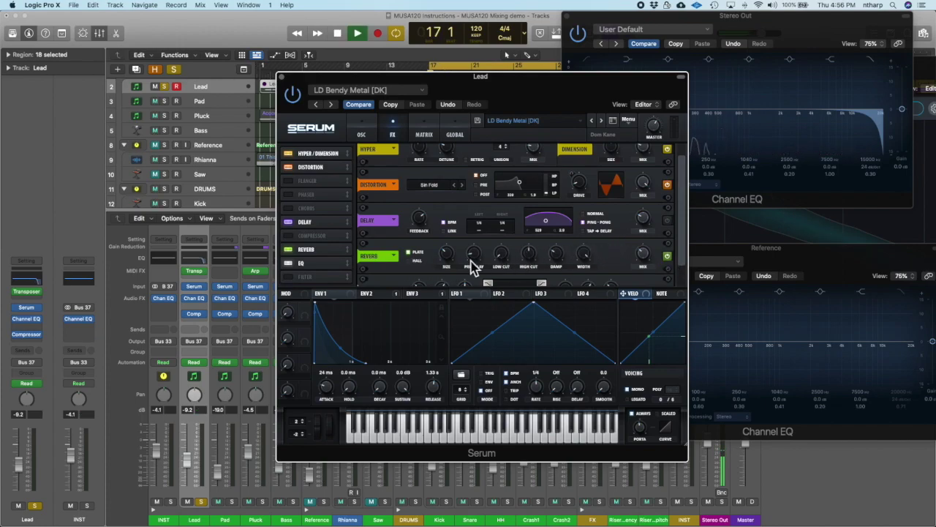
left_click(414, 261)
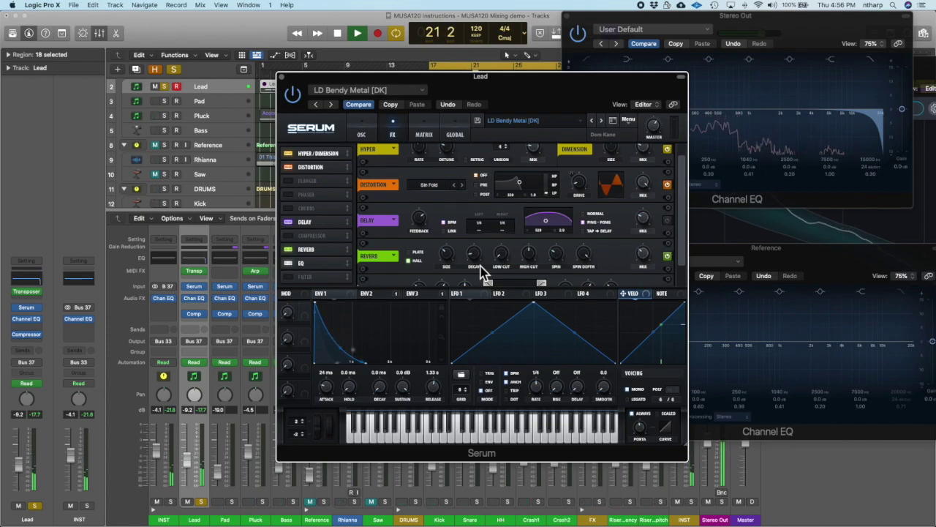
left_click(410, 254)
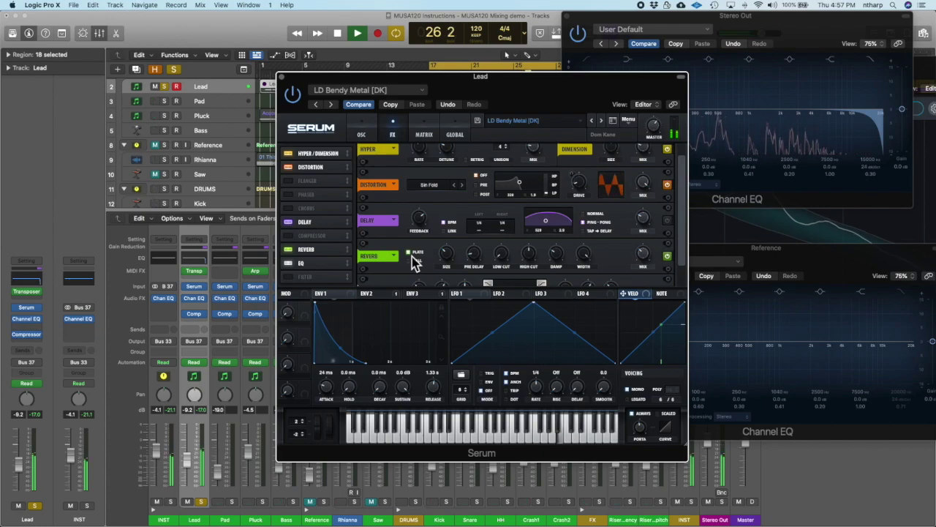
key("space")
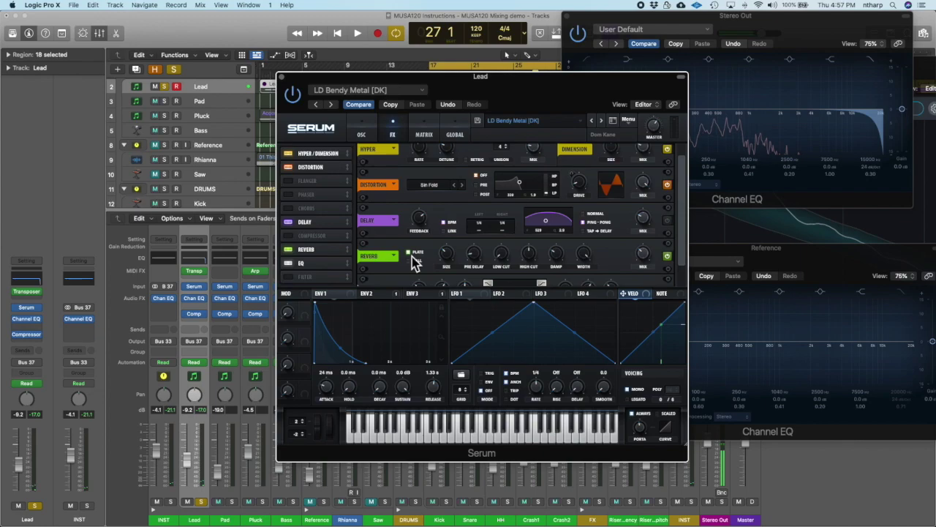
left_click(412, 262)
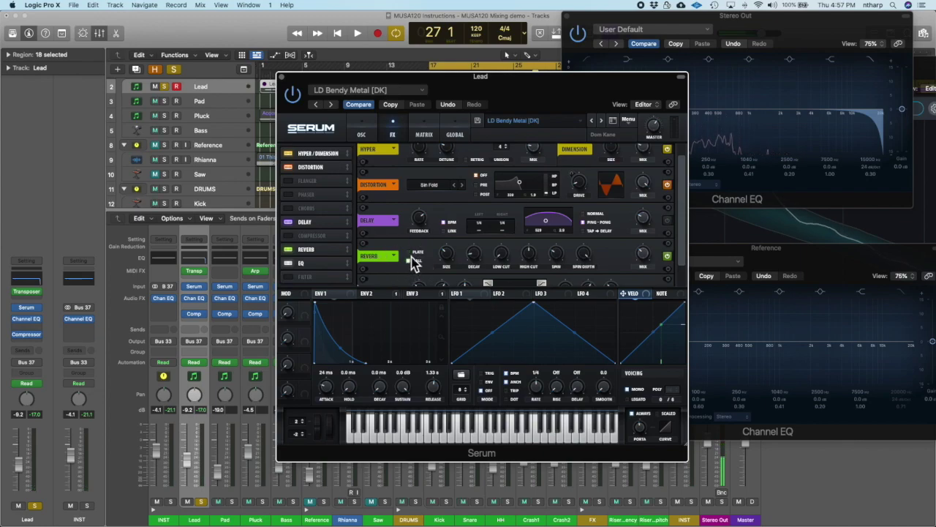
left_click(412, 261)
key("space")
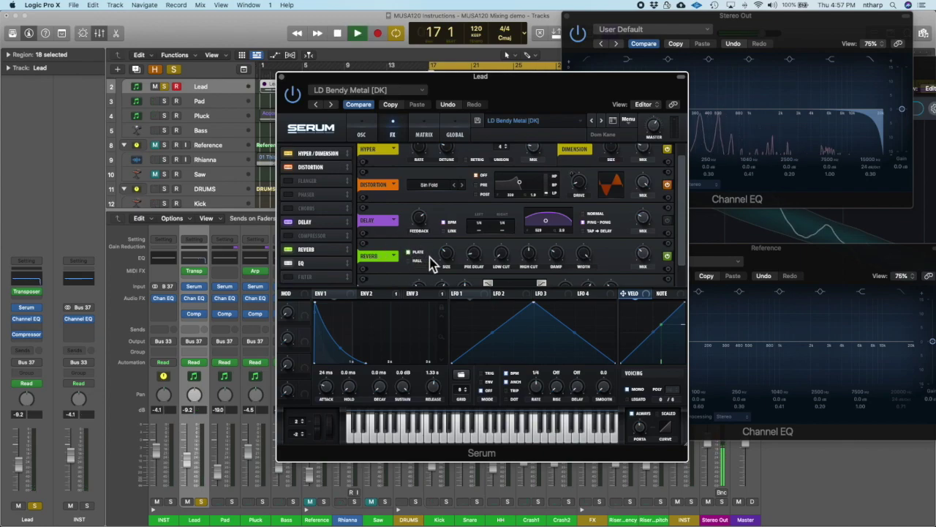
Adjust the size and mix of the Lead's Plate reverb while the soloed part plays
mouse_move(444, 256)
left_mouse_down()
mouse_move(452, 267)
mouse_move(445, 262)
left_mouse_up()
left_click_drag(643, 257, 648, 271)
left_click_drag(445, 265, 443, 275)
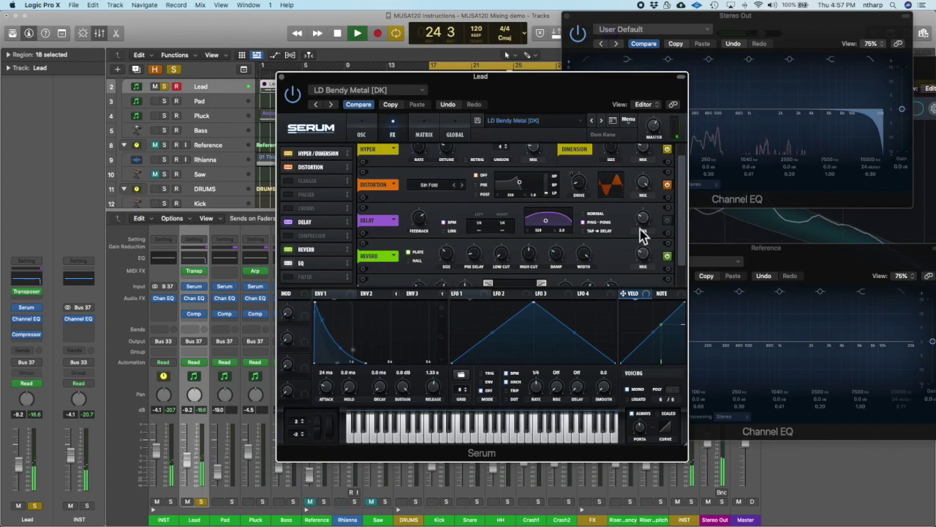
Re-enable the Lead's Serum Delay and adjust its mix and feedback against playback
left_click_drag(646, 221, 644, 218)
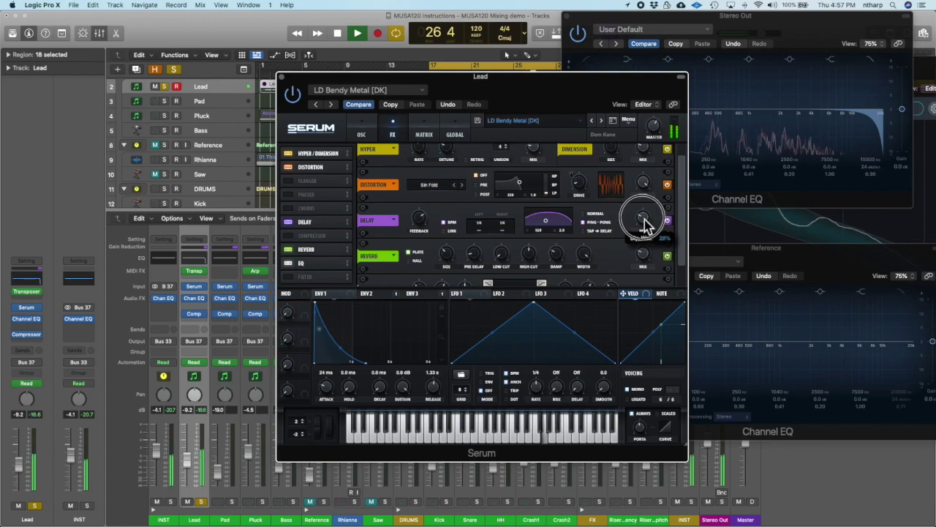
left_click_drag(418, 220, 419, 226)
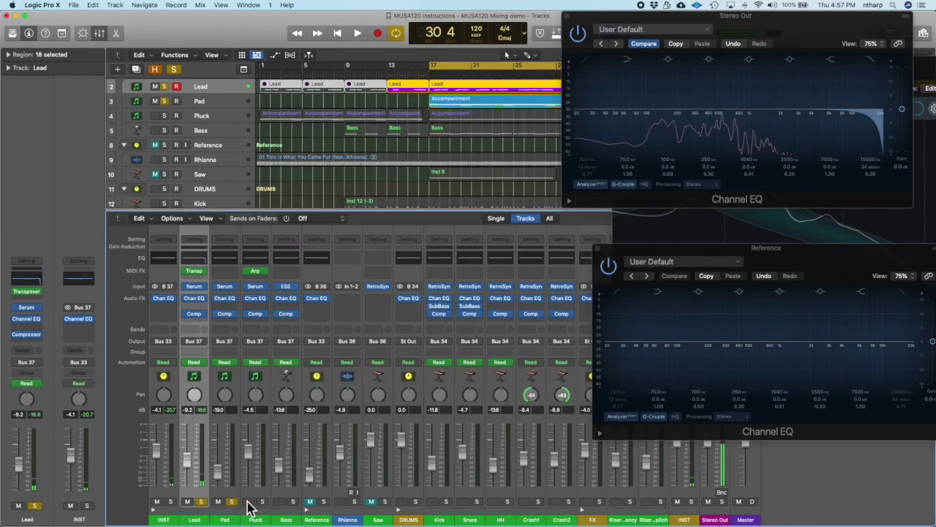
Solo the Pluck alongside the Lead, remove the Pad from the solo, and play the section
left_click(260, 502)
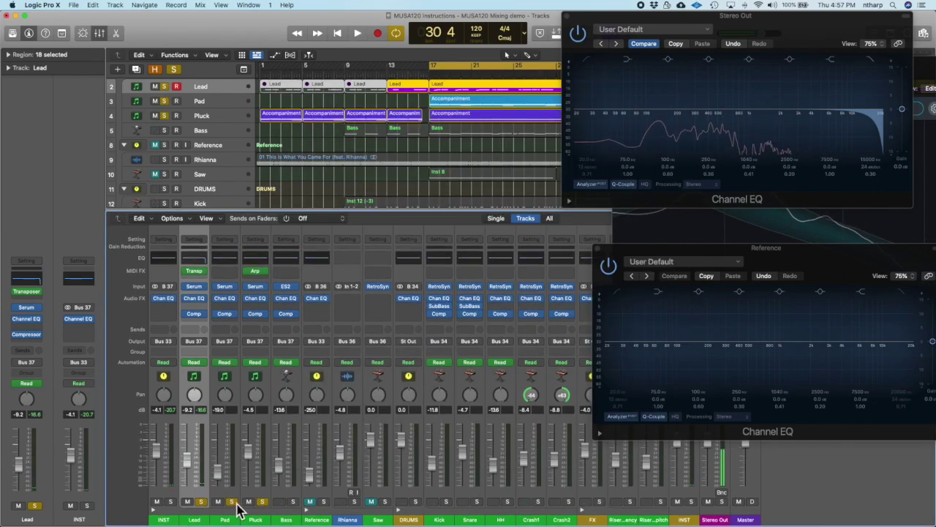
left_click(231, 501)
key("space")
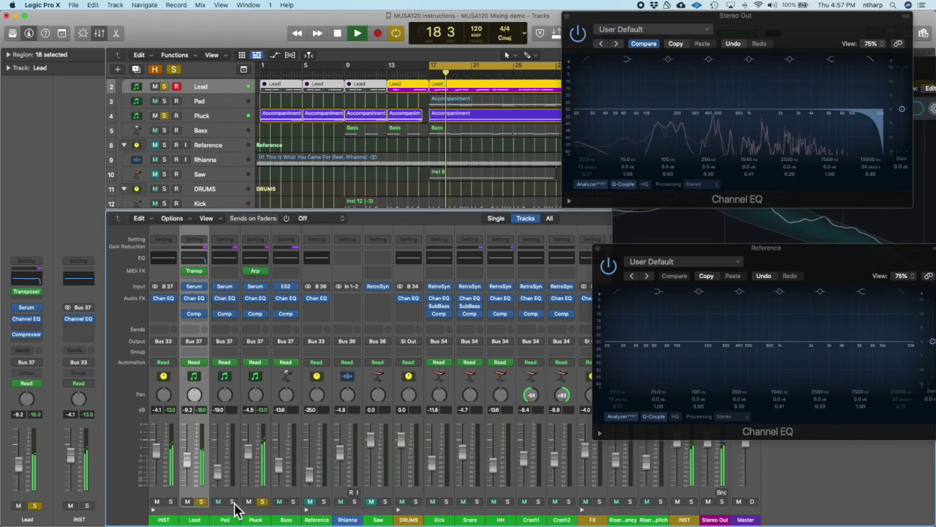
Reopen the Lead's Serum FX page, fine-tune the reverb mix to about 27%, and close the window
left_click(195, 287)
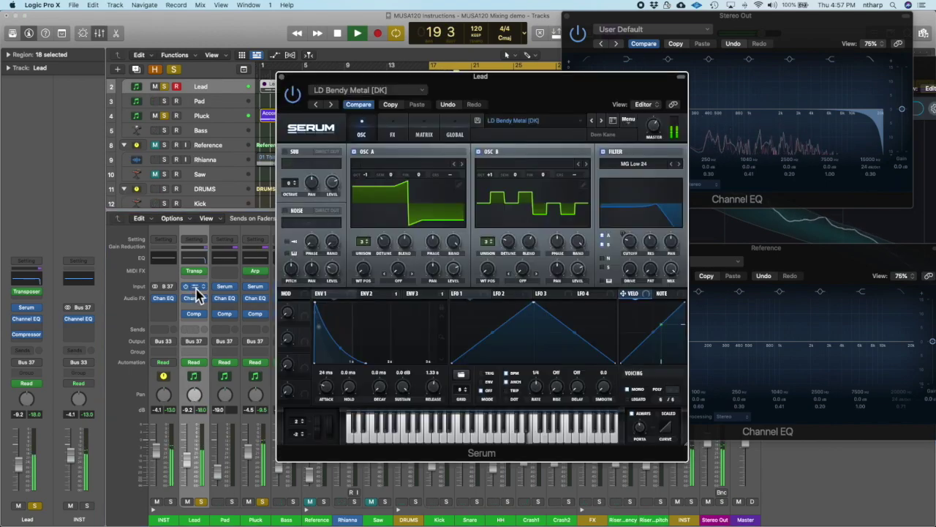
left_click(397, 134)
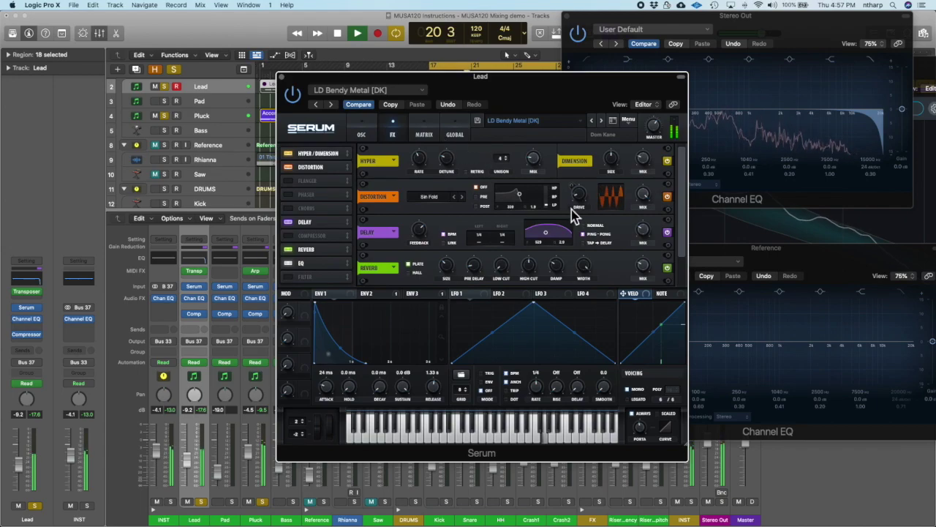
left_click_drag(646, 243, 646, 274)
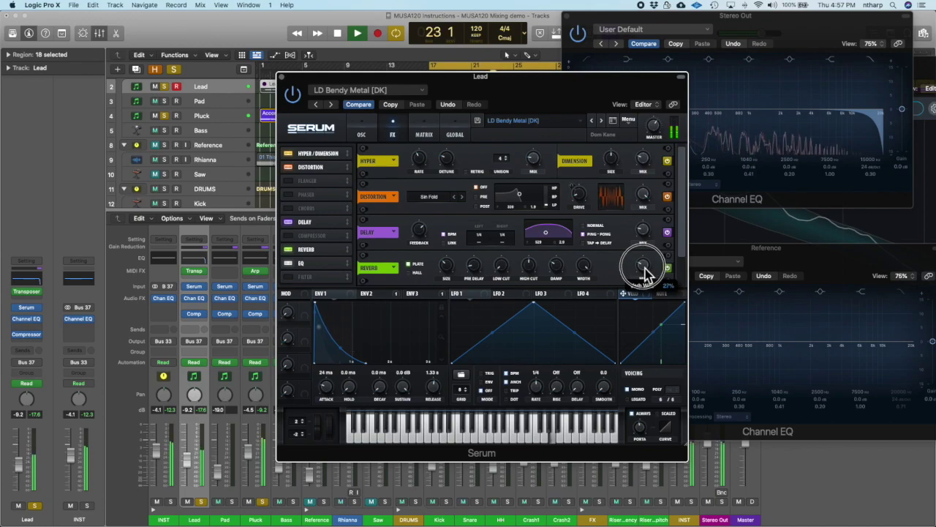
left_click(282, 76)
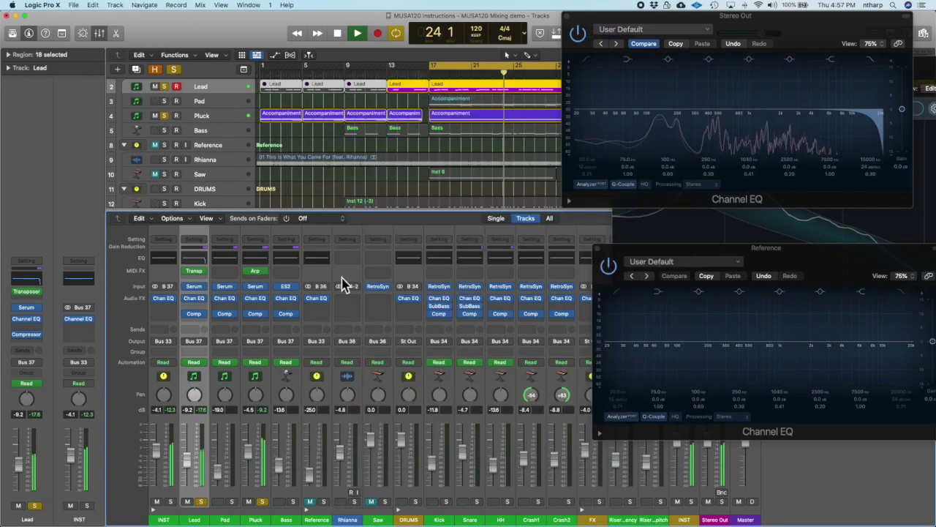
Clear the solos and raise the Lead's Serum delay mix to about 37% while the full mix plays
left_click(202, 502)
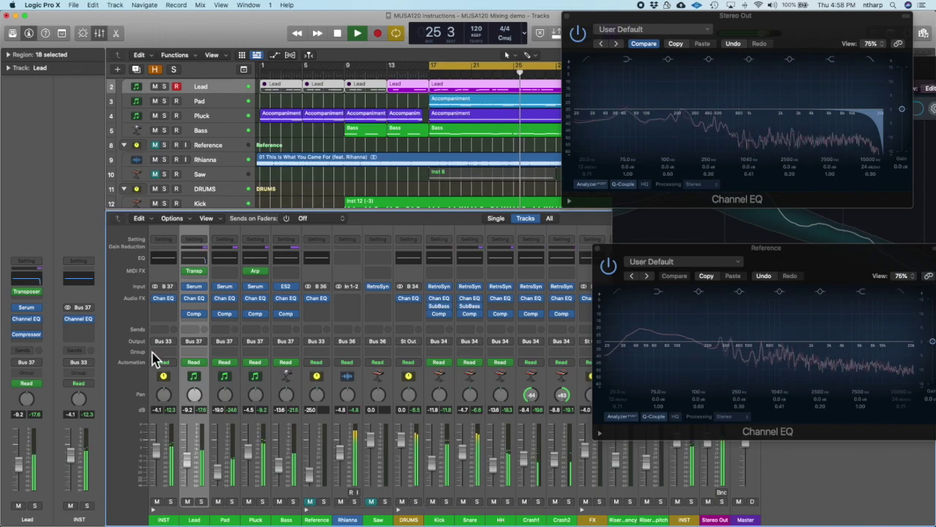
left_click(195, 286)
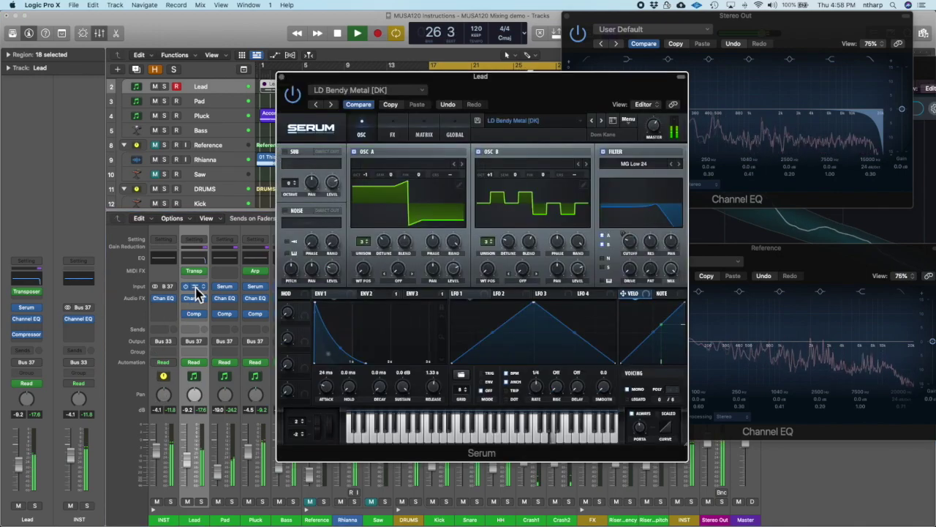
left_click(393, 135)
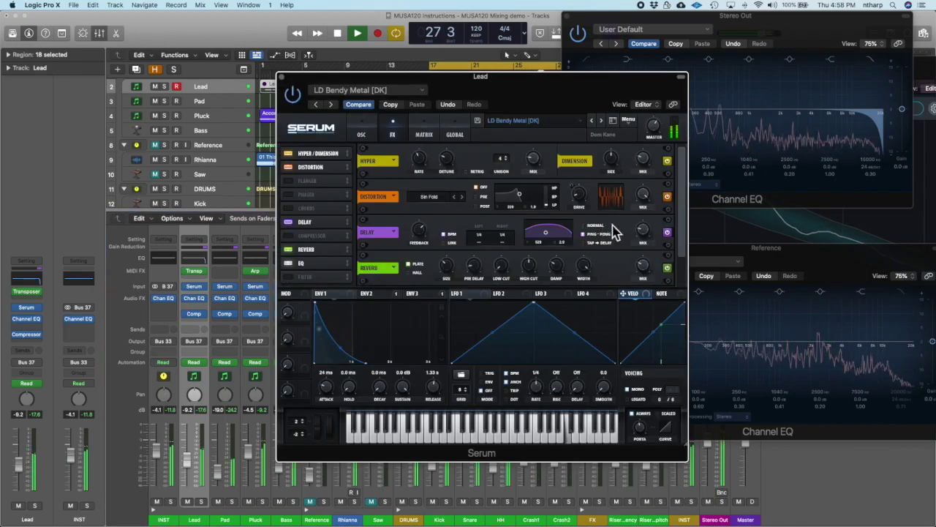
left_click_drag(643, 236, 636, 211)
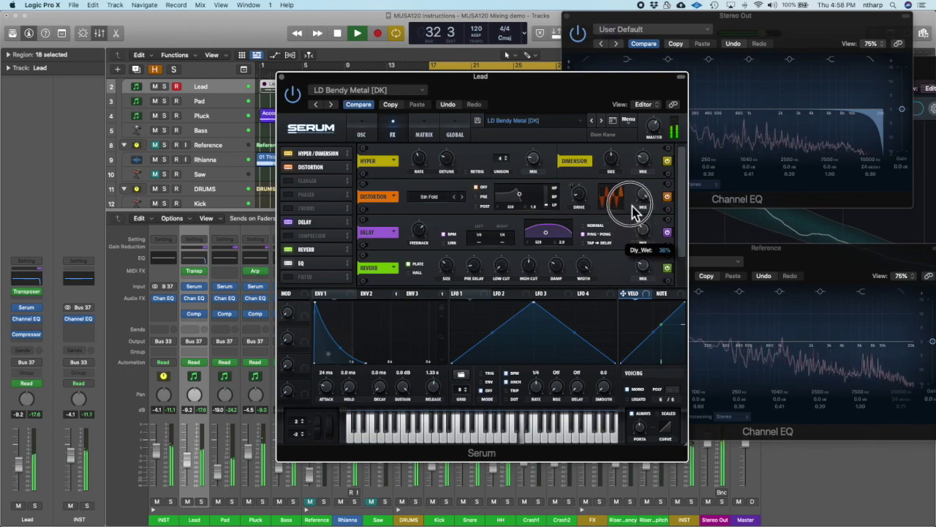
left_click_drag(636, 211, 636, 210)
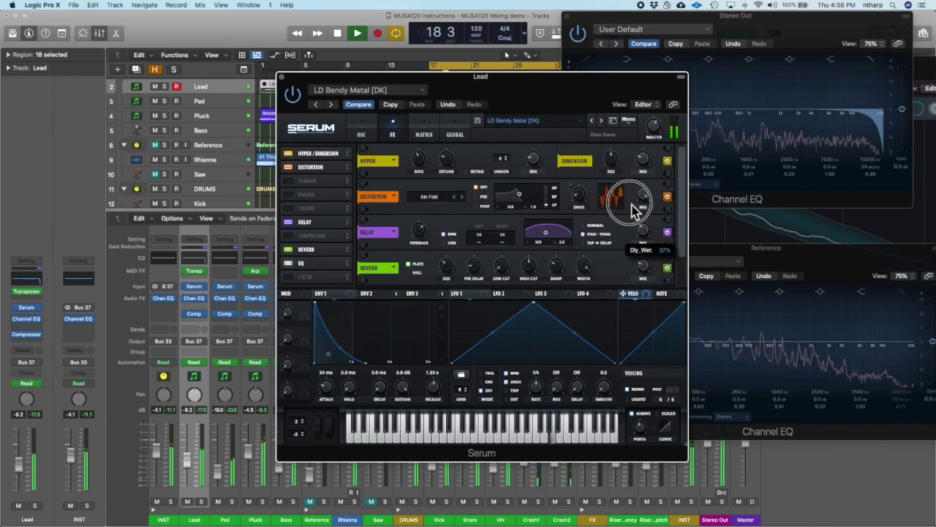
left_click_drag(636, 210, 636, 210)
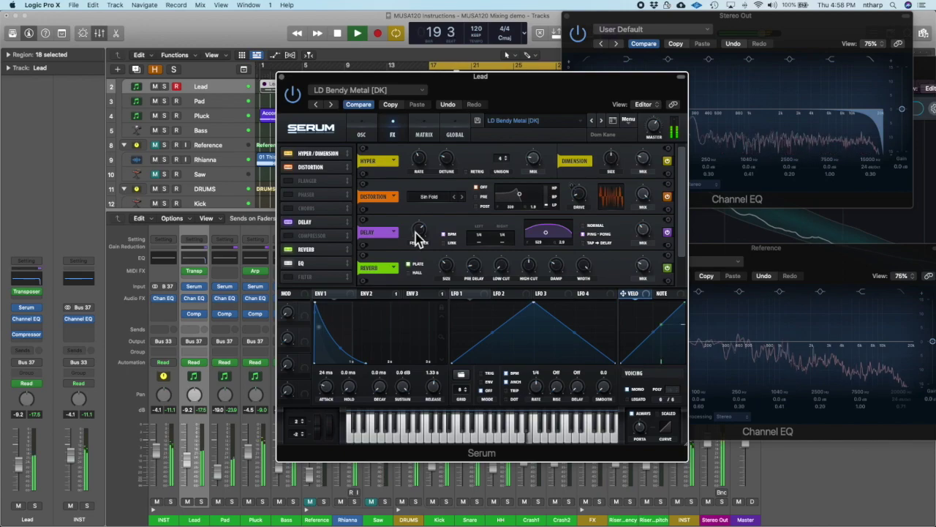
Raise the Lead delay's filter frequency, widen its bandwidth to 4.6, trim its mix and feedback, and stop playback
left_click_drag(543, 241, 553, 238)
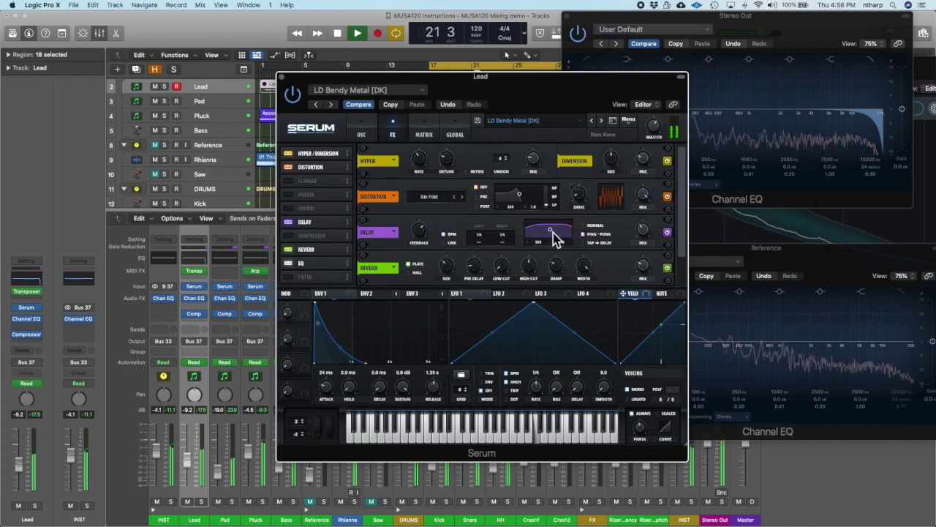
left_click_drag(644, 236, 644, 239)
left_click_drag(420, 232, 424, 246)
key("space")
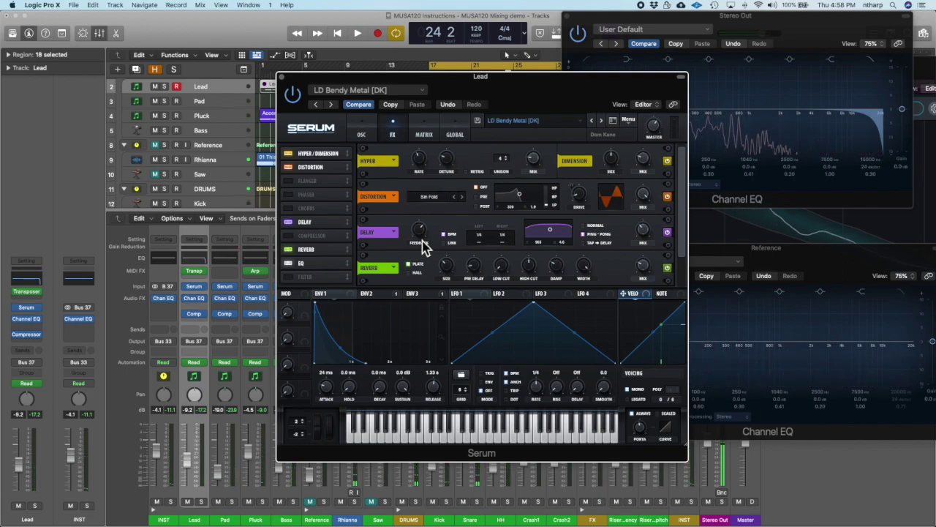
Replay the mix, fine-tune the Lead's delay mix and feedback again, and close its Serum window
key("space")
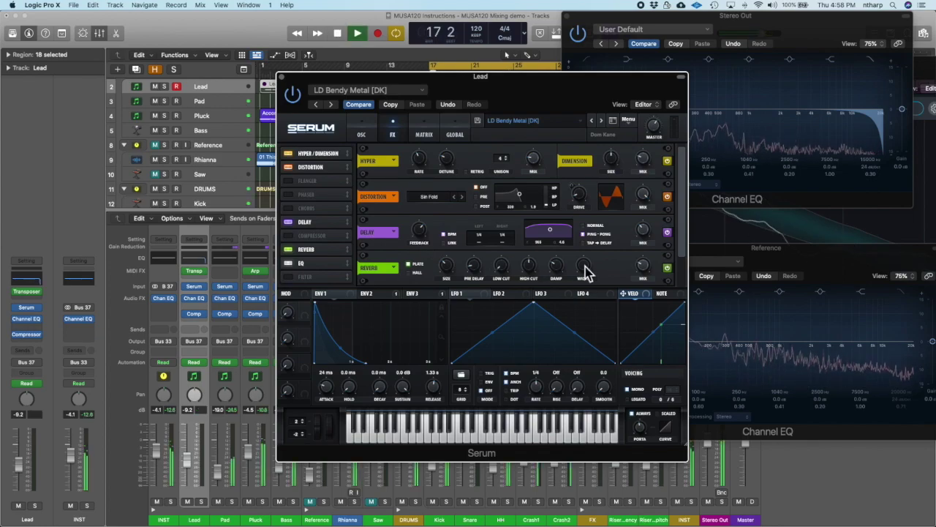
left_click_drag(641, 238, 644, 244)
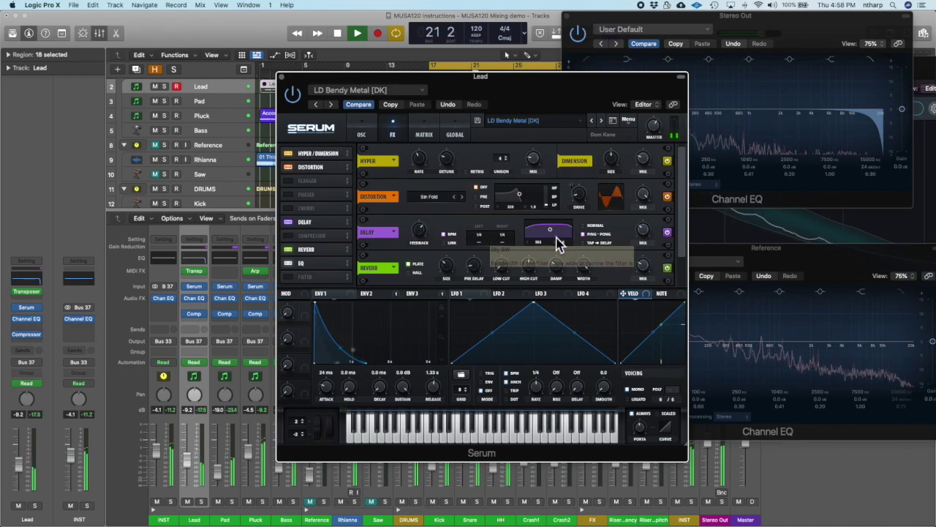
left_click_drag(419, 240, 425, 252)
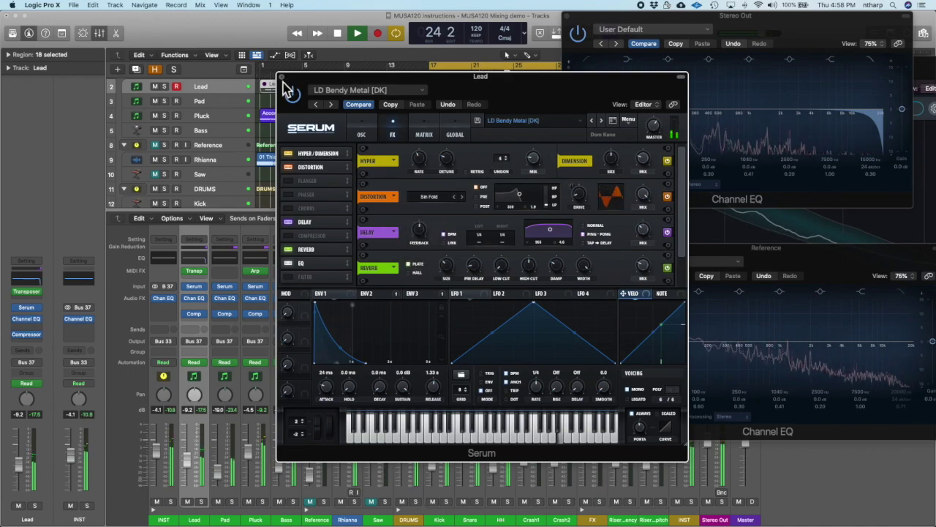
left_click(282, 77)
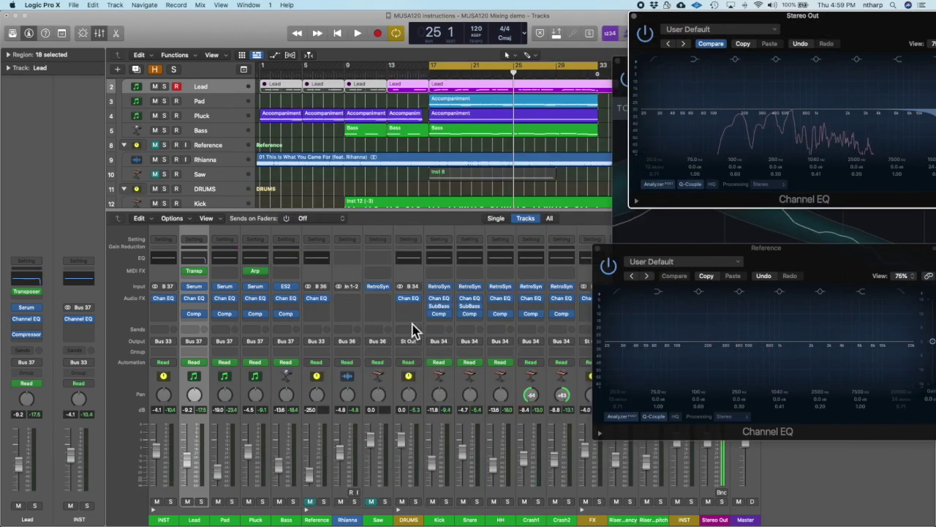
Insert a Space Designer reverb on the Snare channel and shorten its length to 1.30 s
left_click(480, 328)
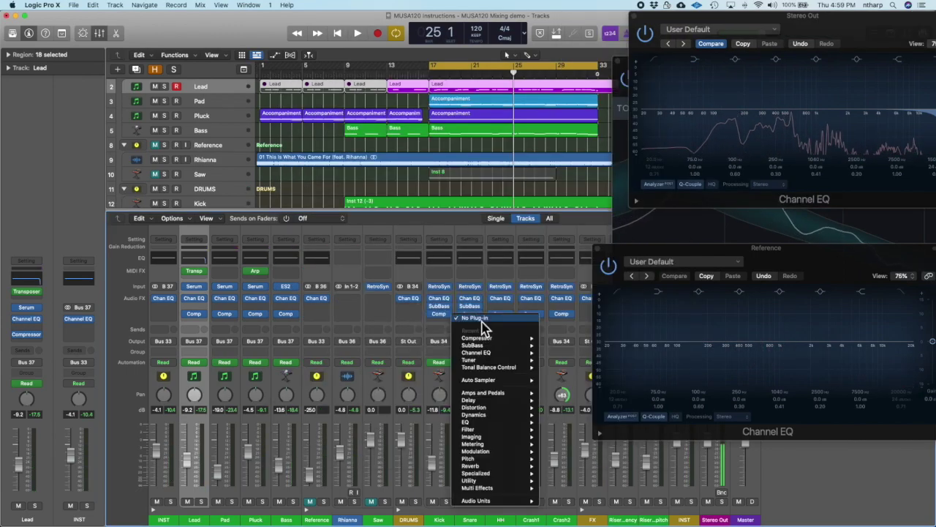
mouse_move(505, 368)
mouse_move(483, 466)
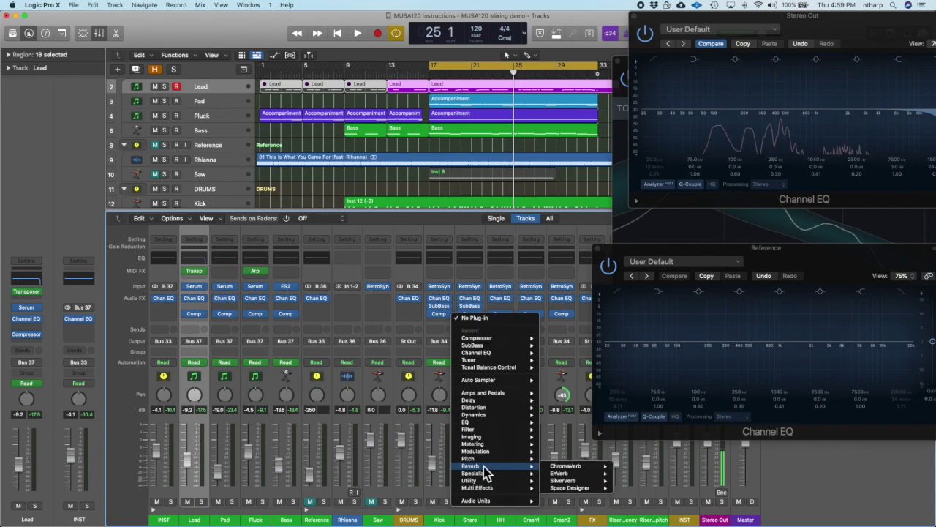
mouse_move(578, 488)
left_click(634, 494)
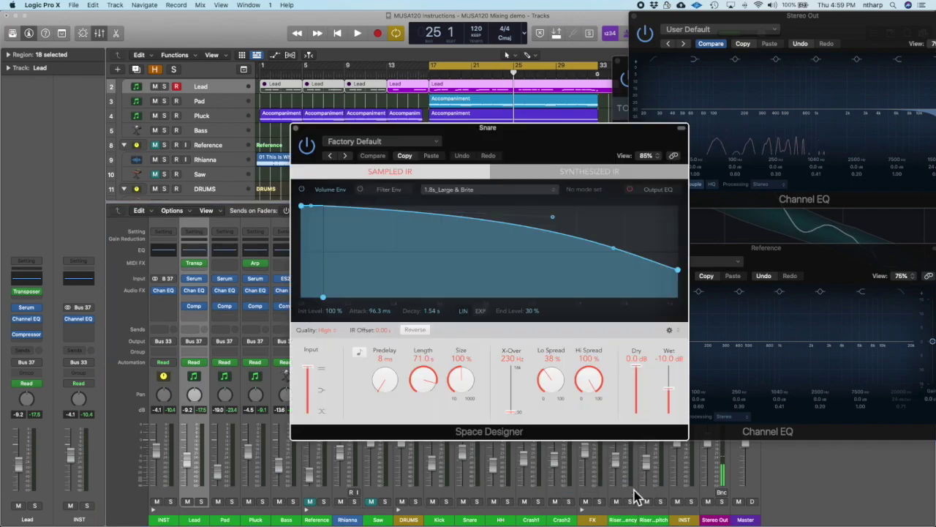
left_click_drag(560, 148, 434, 49)
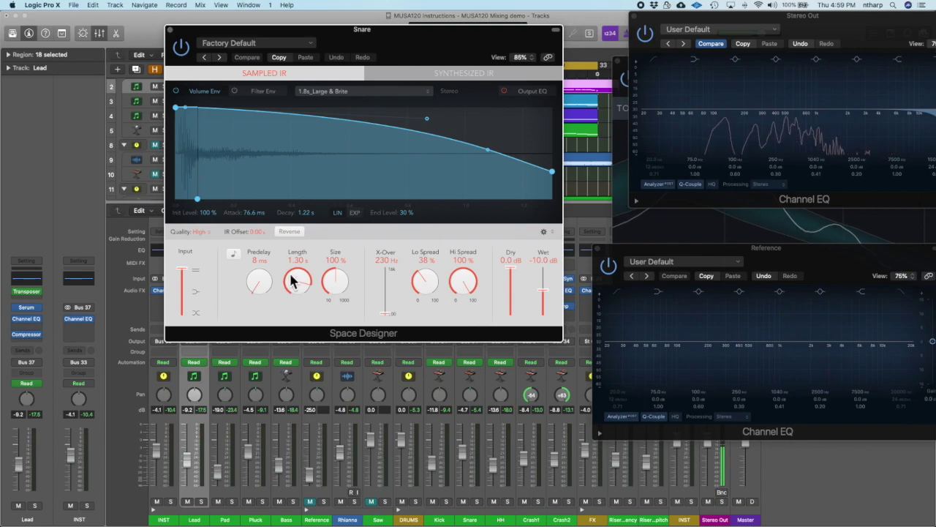
Shape the Snare reverb's output EQ with a resonant peak at the high-cut frequency
left_click(531, 91)
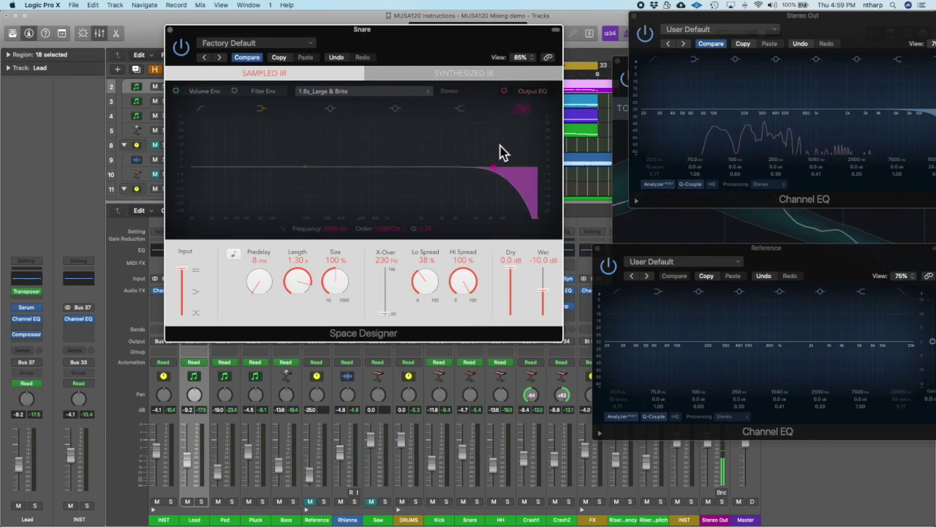
left_click_drag(497, 174, 504, 88)
Play the mix and lower the Snare reverb's wet level to -16.5 dB
key("space")
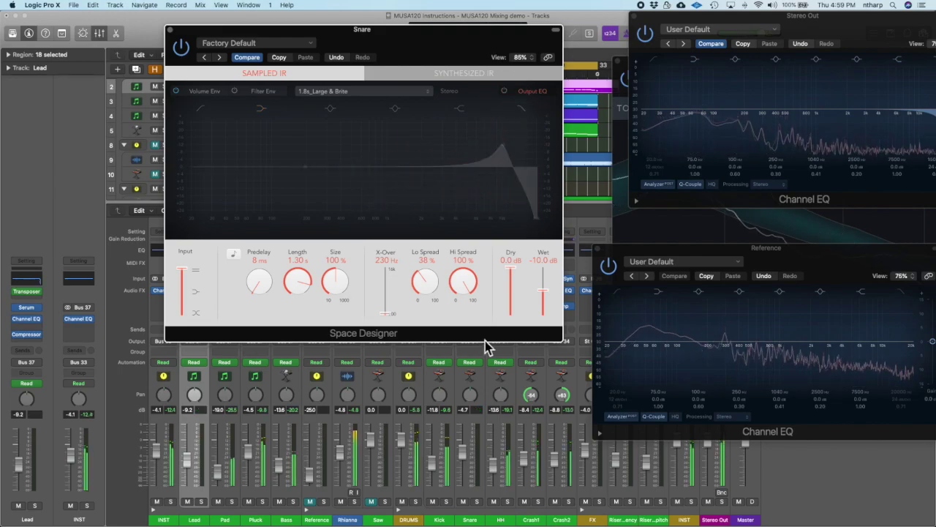
left_click_drag(442, 51, 473, 38)
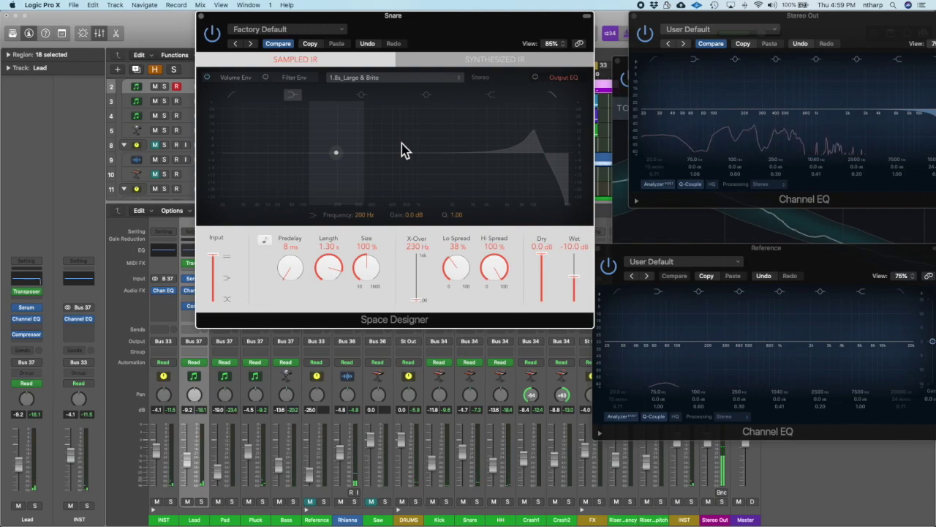
mouse_move(574, 277)
left_mouse_down()
mouse_move(583, 298)
mouse_move(571, 283)
mouse_move(575, 291)
left_mouse_up()
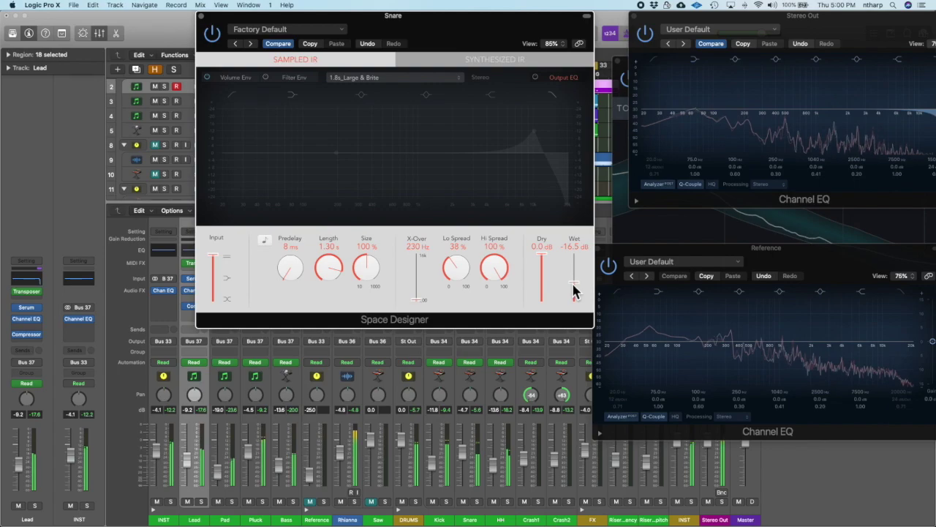
Set the Snare reverb's length to 1.26 s and wet level to -15.5 dB, and bring the mixer back into view
key("b")
key("p")
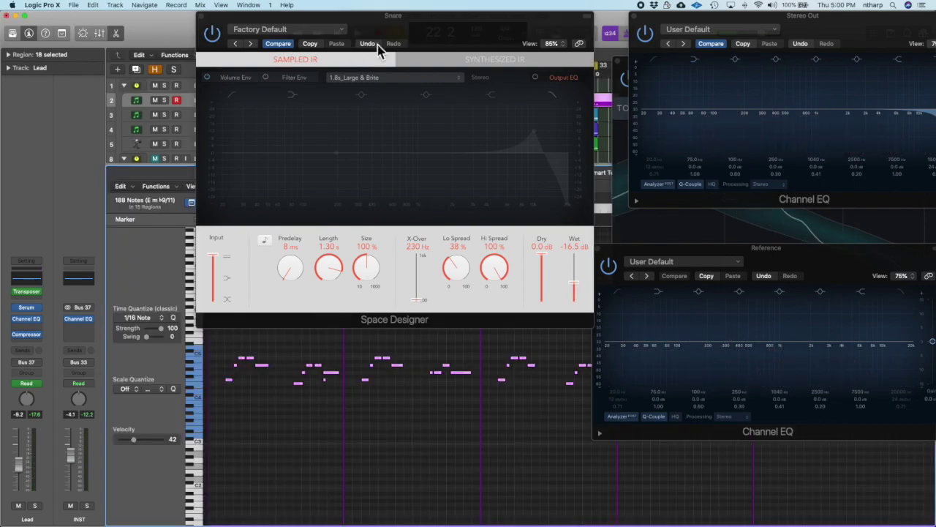
left_click_drag(457, 37, 495, 37)
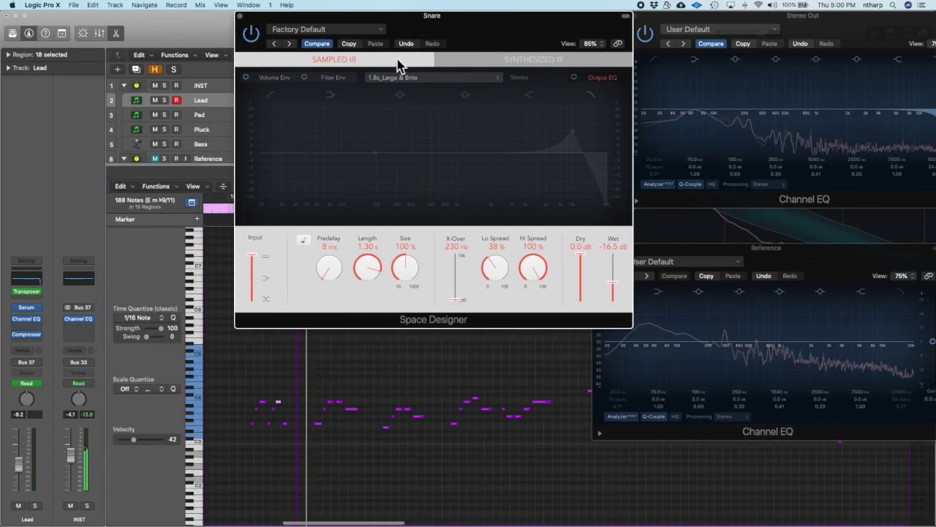
left_click_drag(368, 273, 371, 269)
key("x")
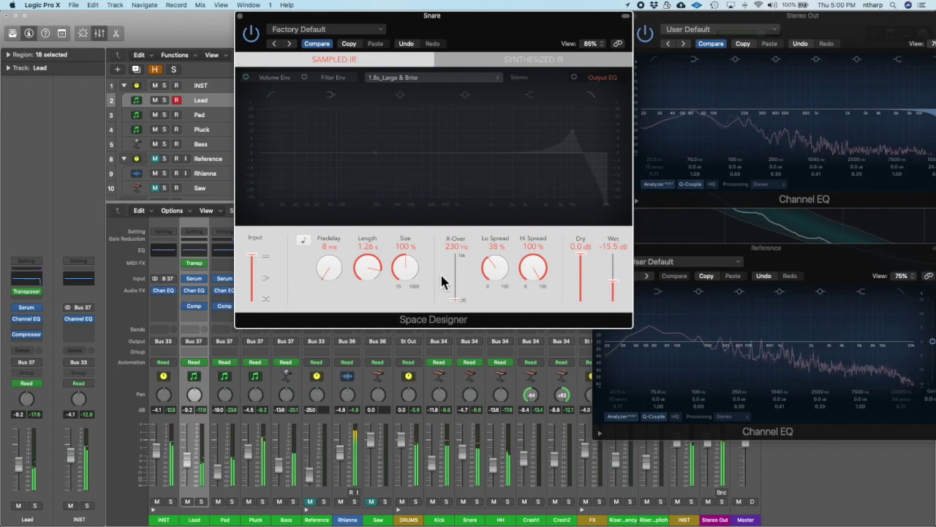
Shorten the Snare reverb's length to about 1.08 s against playback of the full mix
left_click_drag(370, 282, 371, 288)
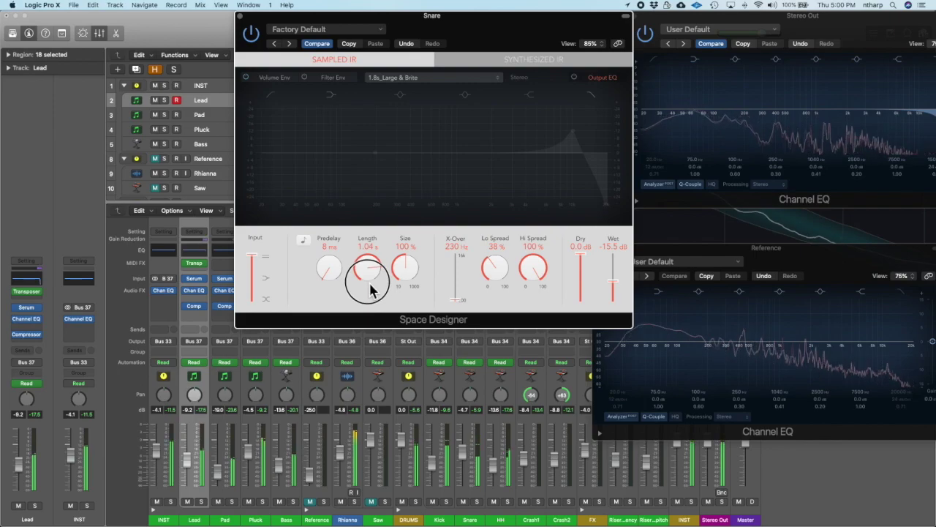
left_click_drag(370, 289, 370, 289)
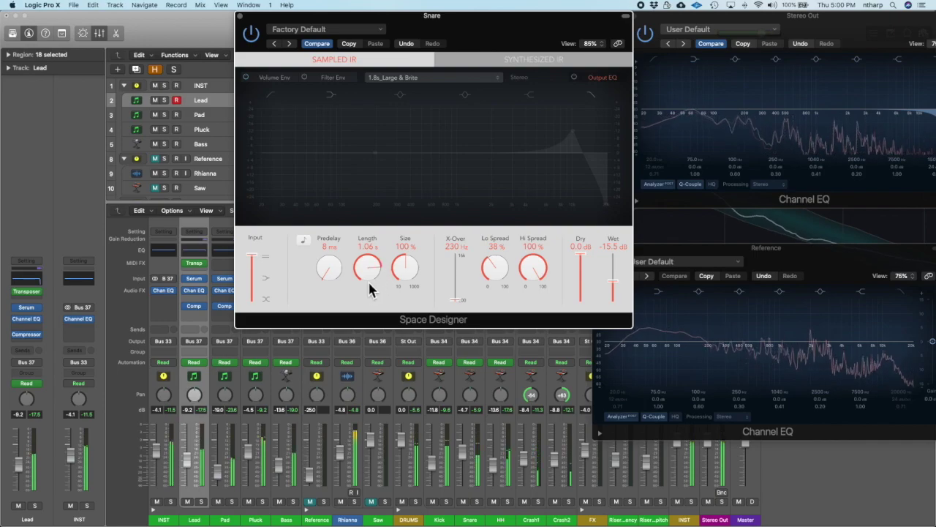
left_click(368, 285)
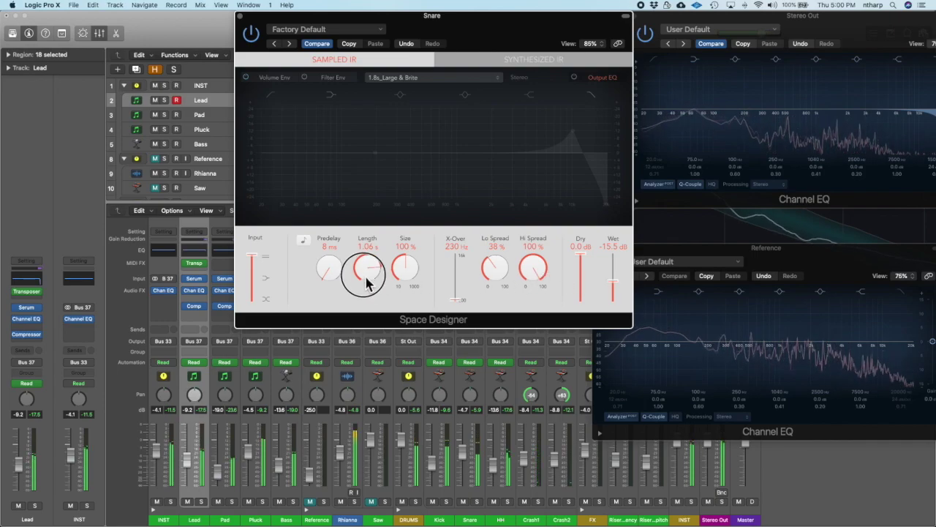
left_click(368, 284)
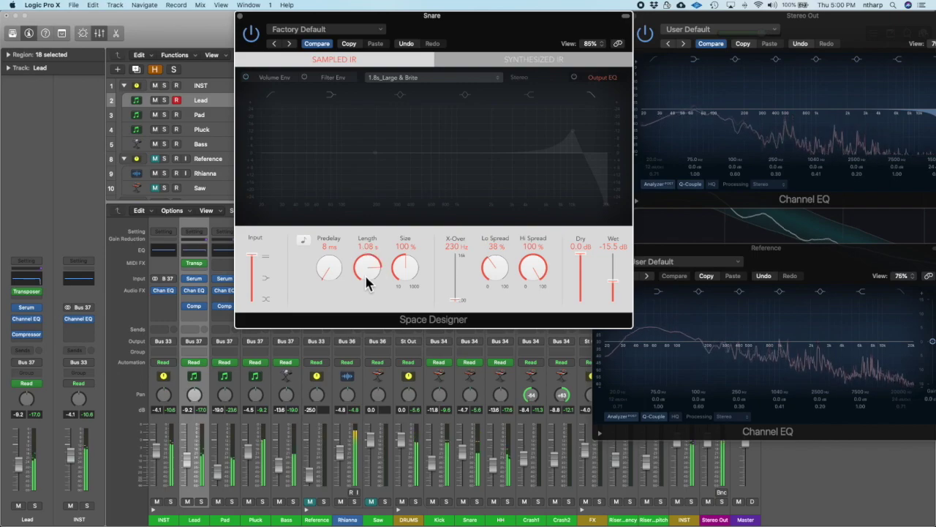
Shorten the Snare reverb's length to 1.06 s, shift its window aside, and turn off the high-cut band in its output EQ
left_click(368, 284)
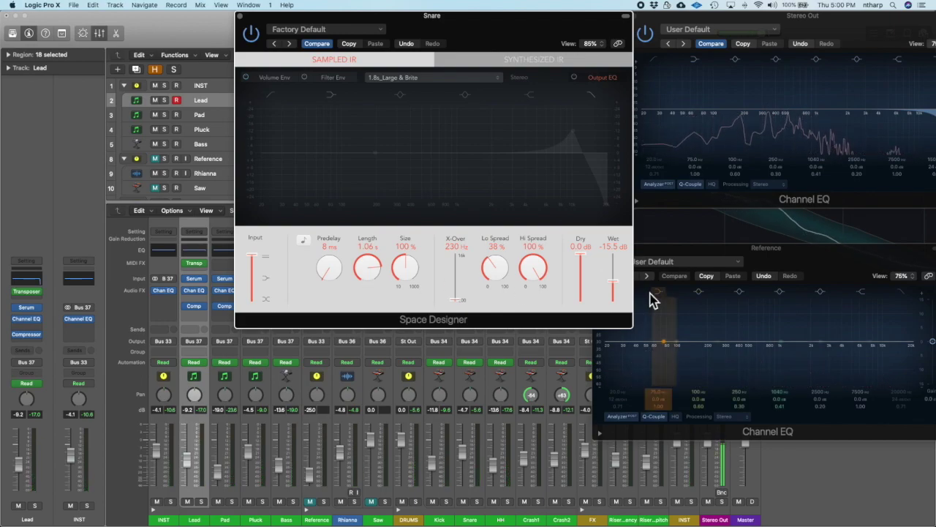
left_click_drag(257, 21, 376, 21)
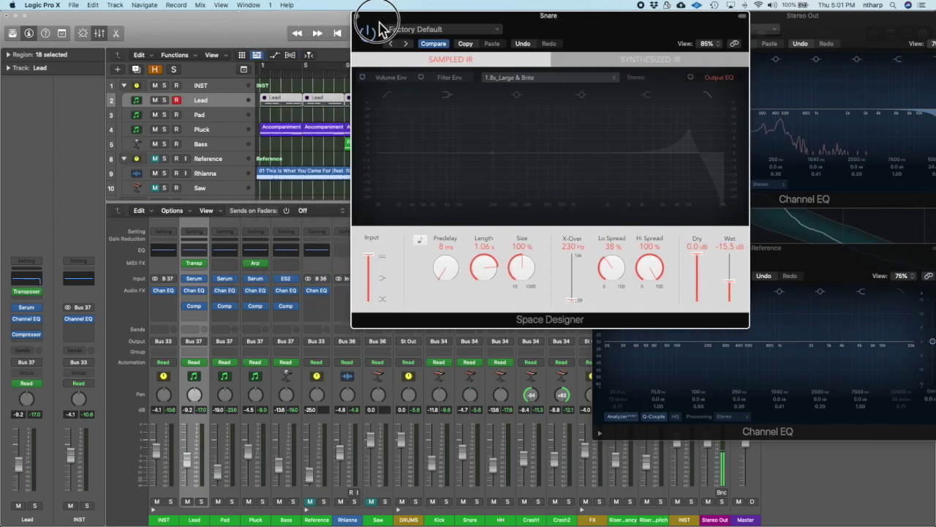
left_click(719, 87)
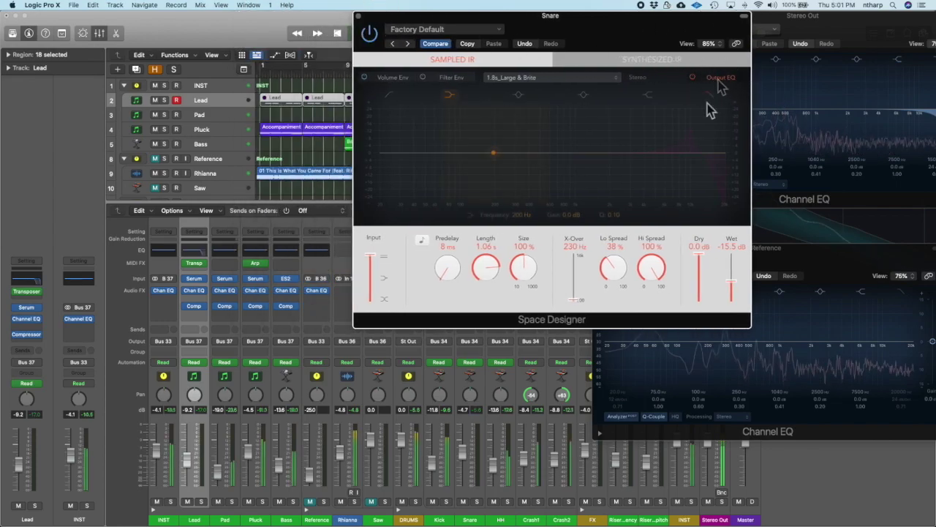
Set the Snare reverb's output EQ low shelf to -3.5 dB at 360 Hz and its wet level to -15.5 dB
left_click_drag(500, 156, 527, 172)
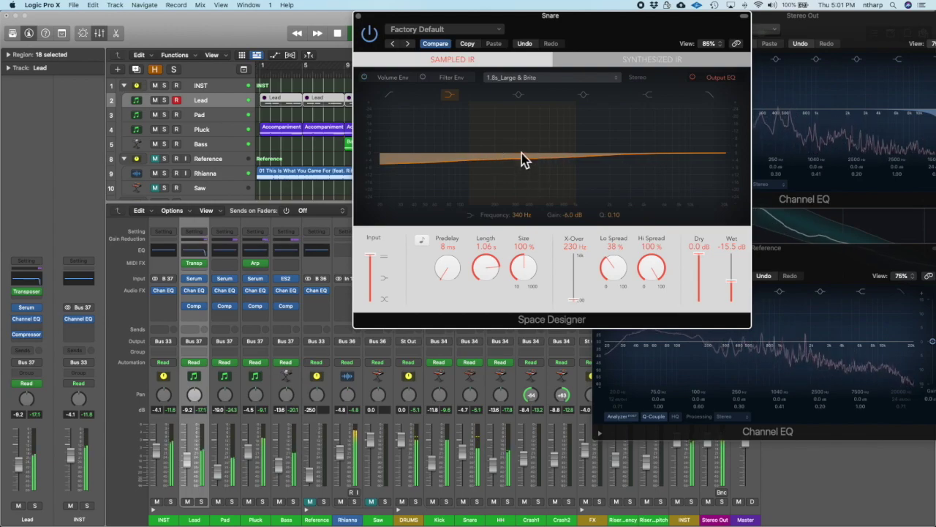
left_click_drag(731, 289, 732, 291)
mouse_move(520, 167)
left_mouse_down()
mouse_move(525, 133)
mouse_move(529, 161)
left_mouse_up()
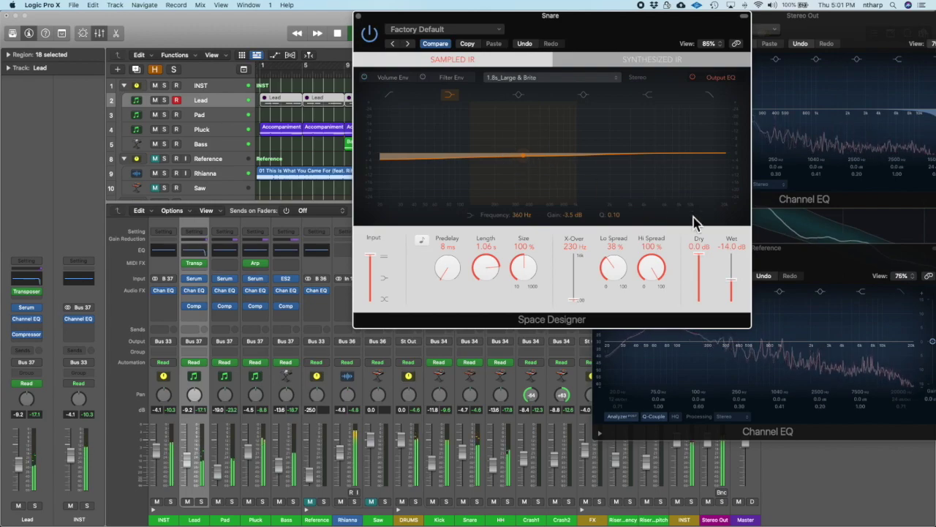
left_click_drag(735, 287, 736, 289)
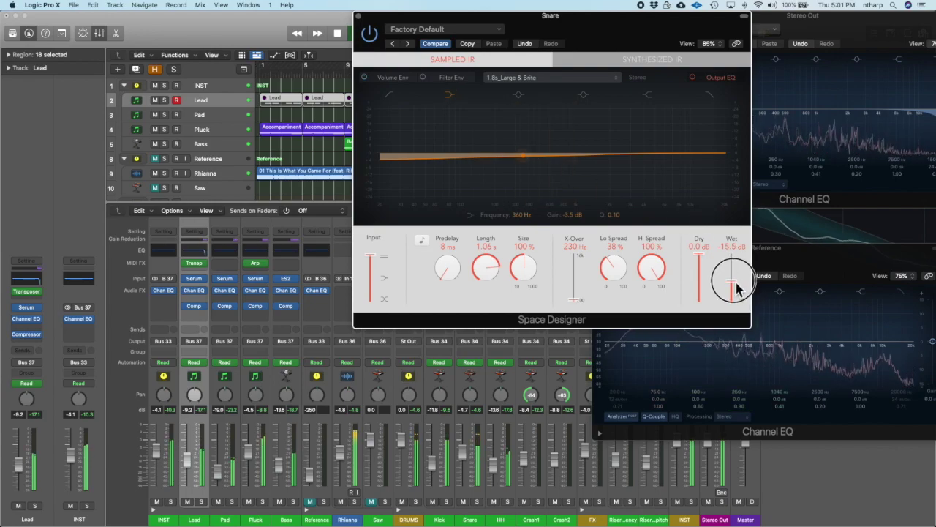
left_click(359, 15)
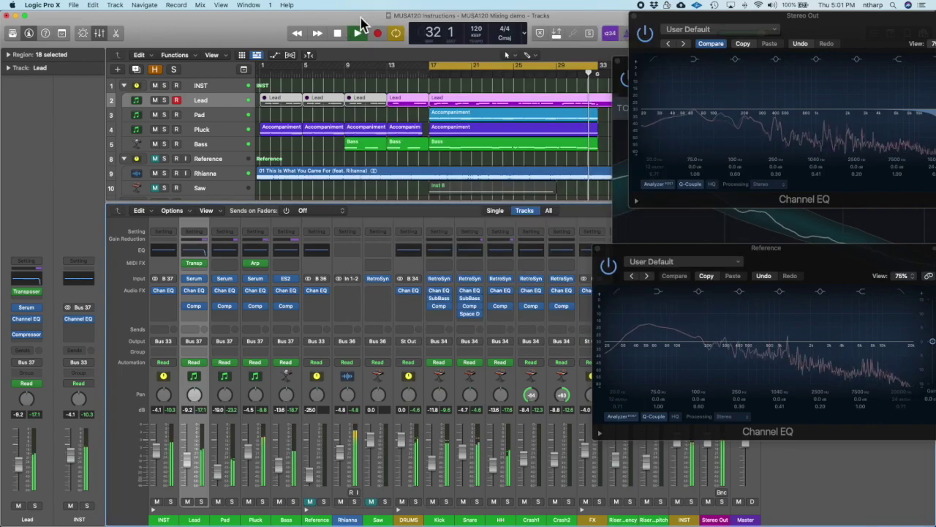
Copy the Snare's Space Designer to the HH channel and open the copy
left_click(473, 315)
left_click_drag(476, 322, 498, 319)
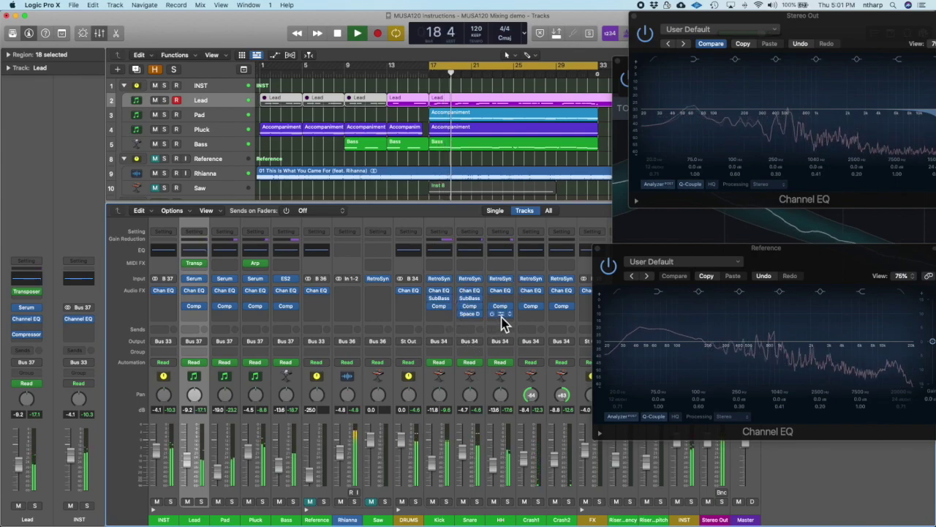
left_click(501, 317)
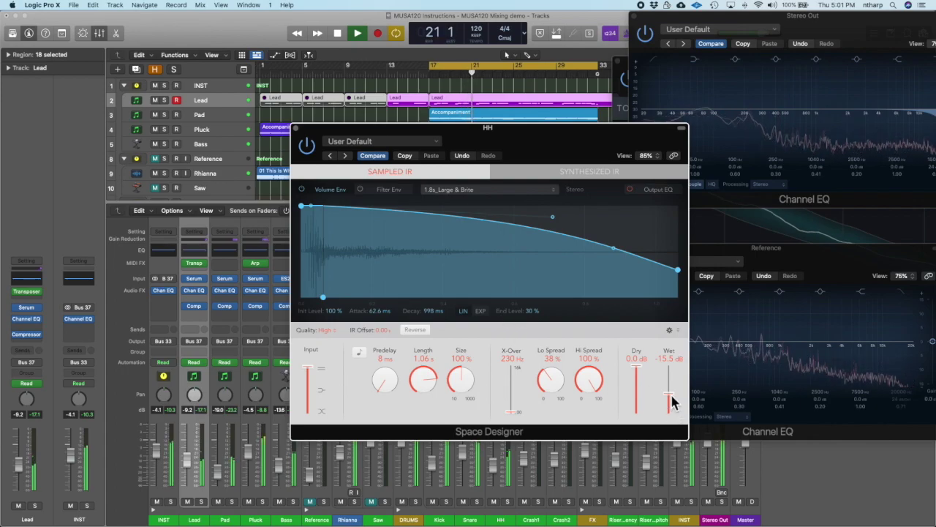
Lower the HH reverb's wet level to -26.0 dB during playback, then stop the song
left_click_drag(669, 393, 676, 410)
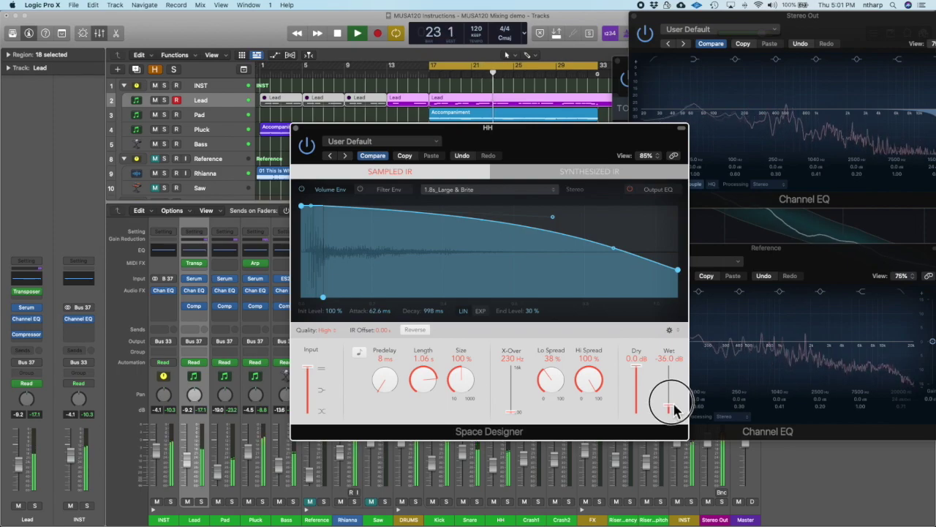
left_click_drag(671, 403, 670, 401)
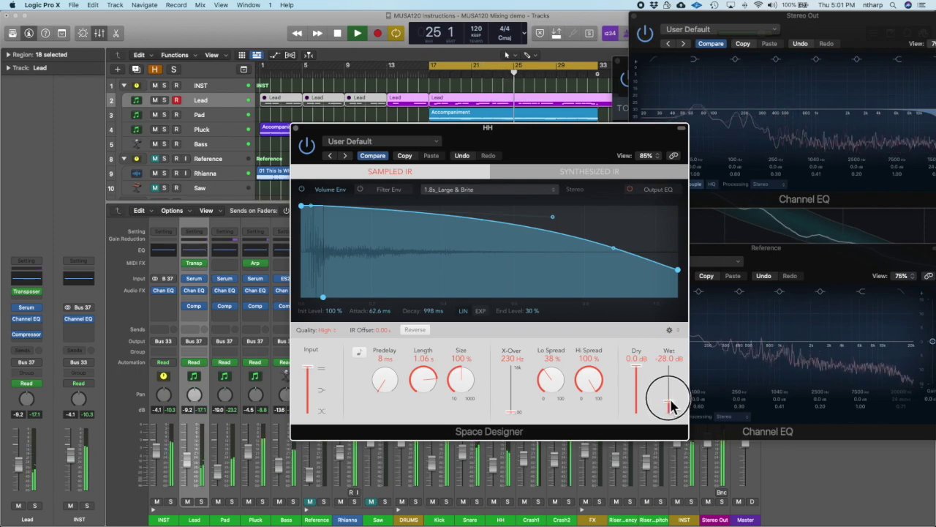
left_click_drag(671, 406, 671, 405)
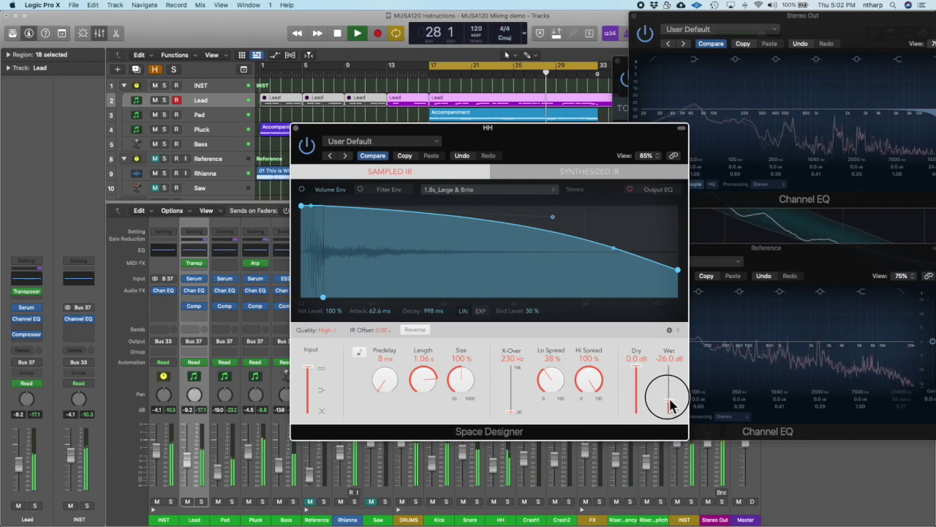
left_click(298, 129)
key("space")
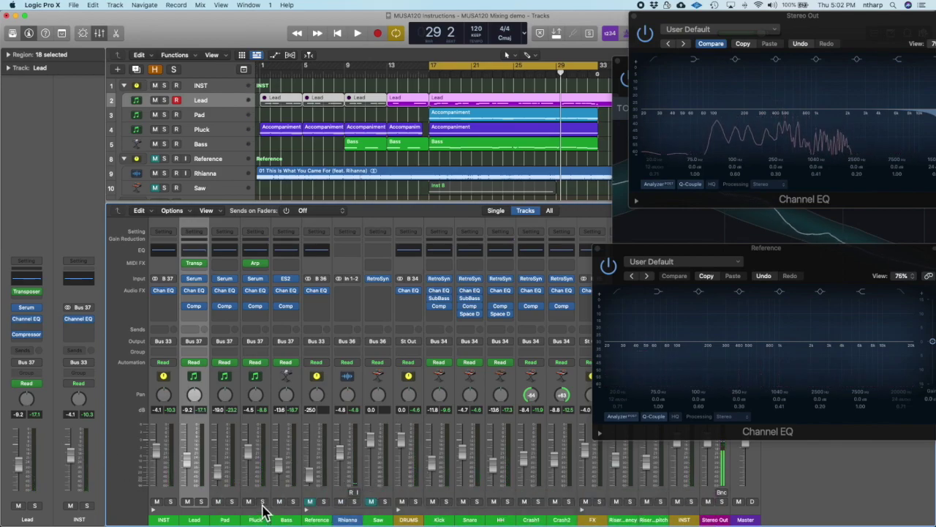
Play the loop and adjust the reverb mix in the Pluck's Serum effects
key("space")
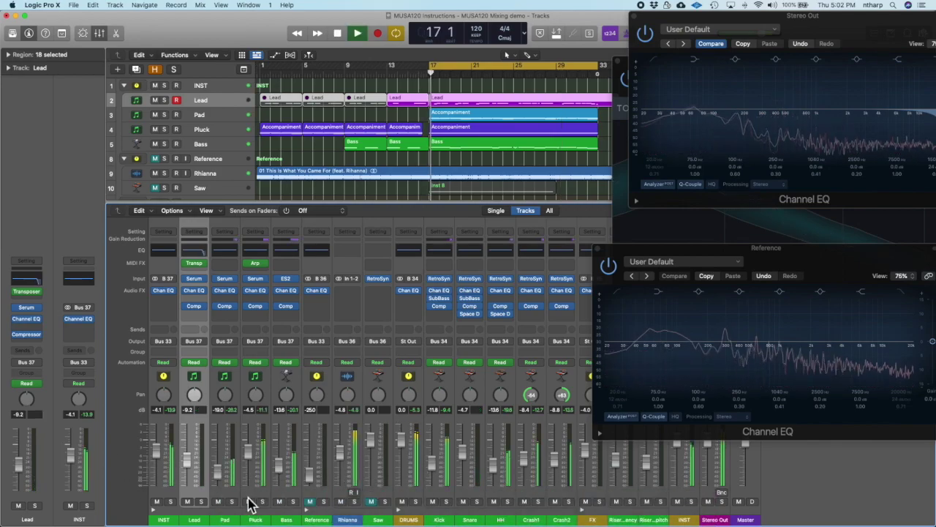
left_click(255, 280)
left_click(439, 139)
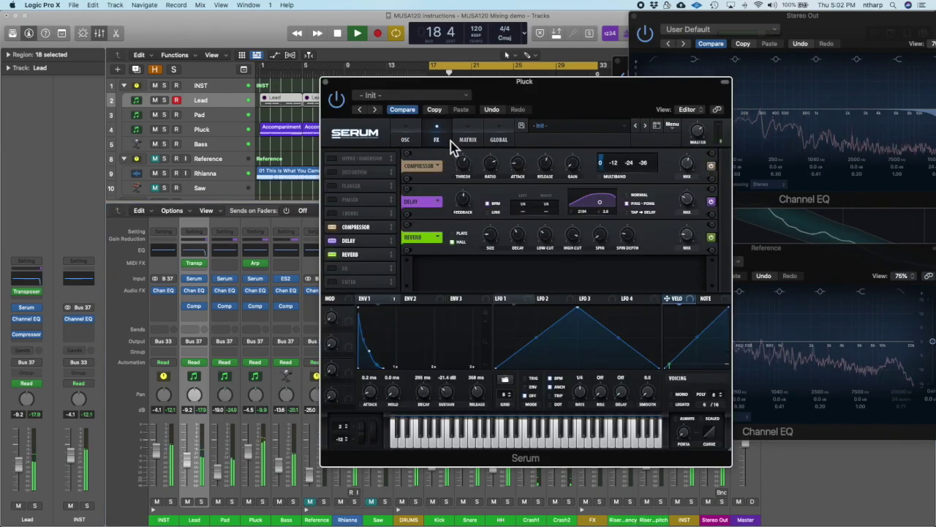
left_click_drag(695, 245, 687, 199)
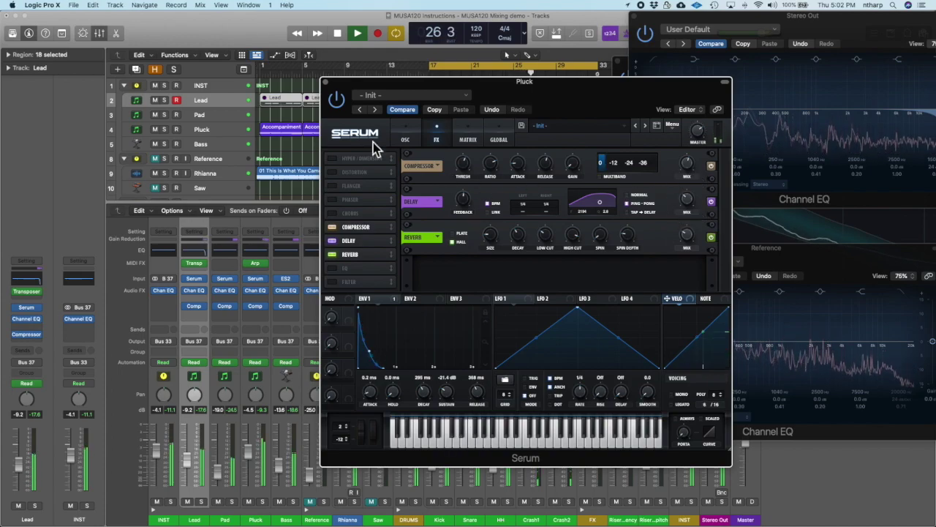
Compare the Pluck in the intro and the looped section, fine-tuning its Serum reverb mix to 20%
left_click(281, 83)
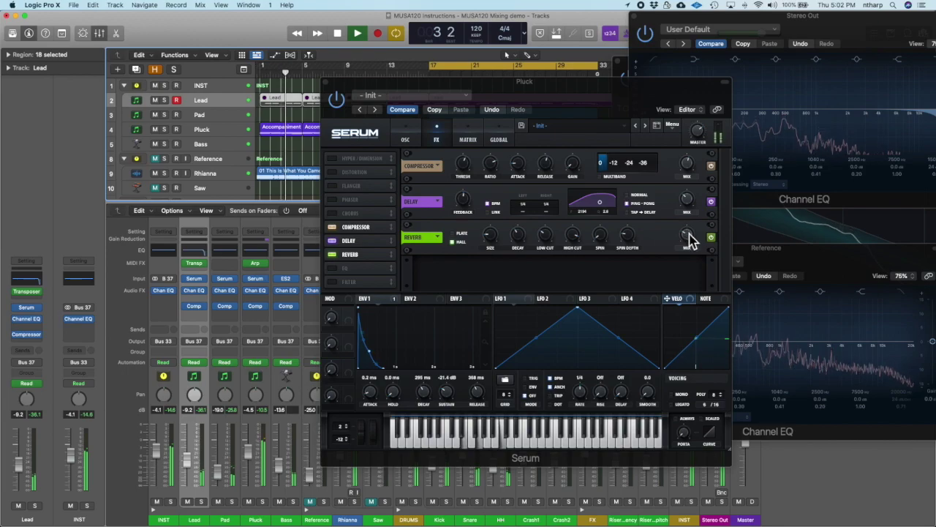
left_click_drag(689, 239, 687, 231)
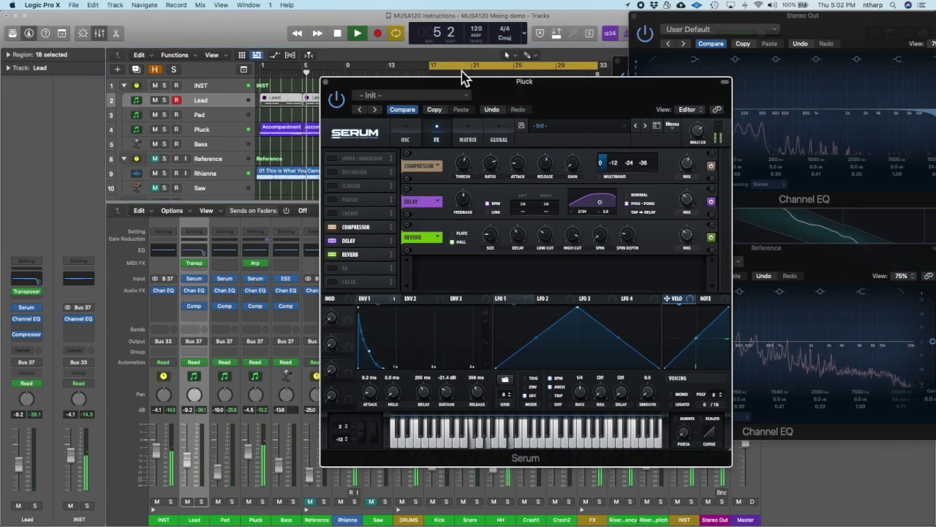
left_click(462, 74)
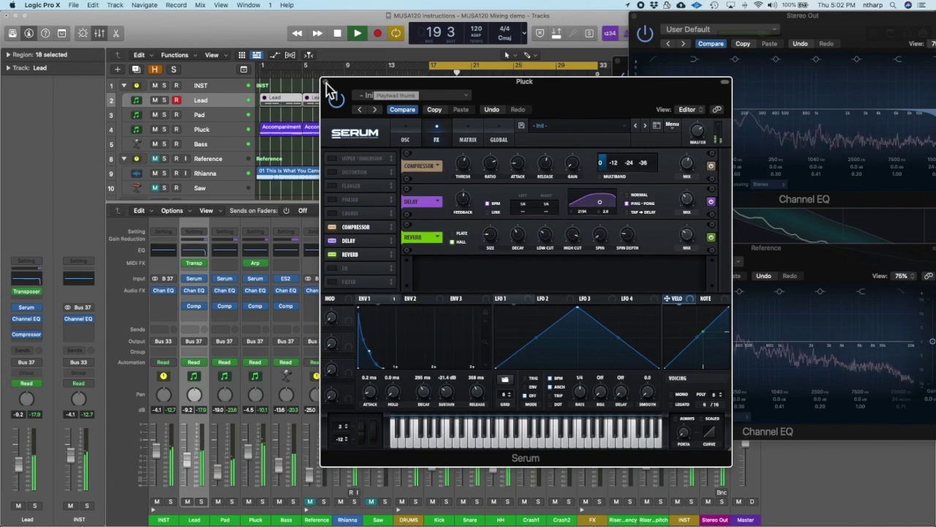
left_click(690, 235)
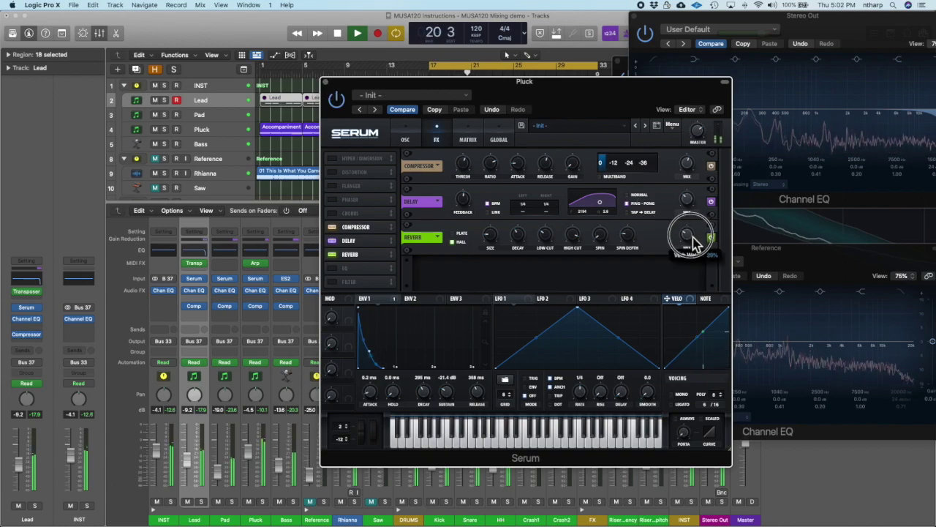
left_click(325, 82)
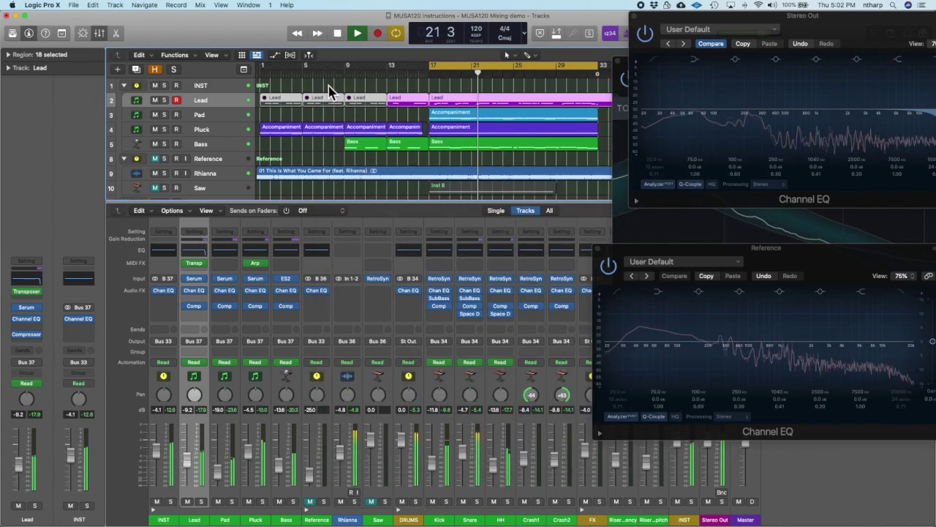
Add a 12 dB/Oct high cut to the Snare reverb's output EQ and lower the wet level to -17.5 dB
left_click(470, 313)
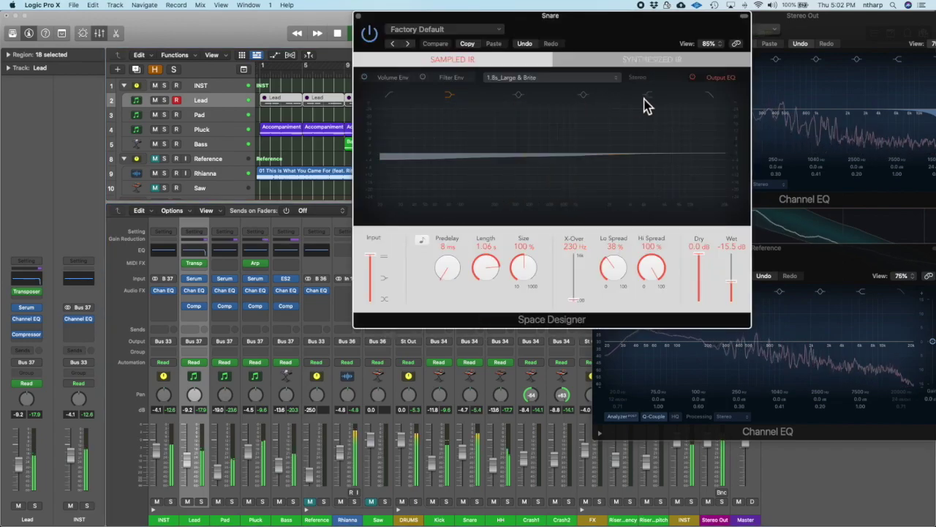
left_click(646, 94)
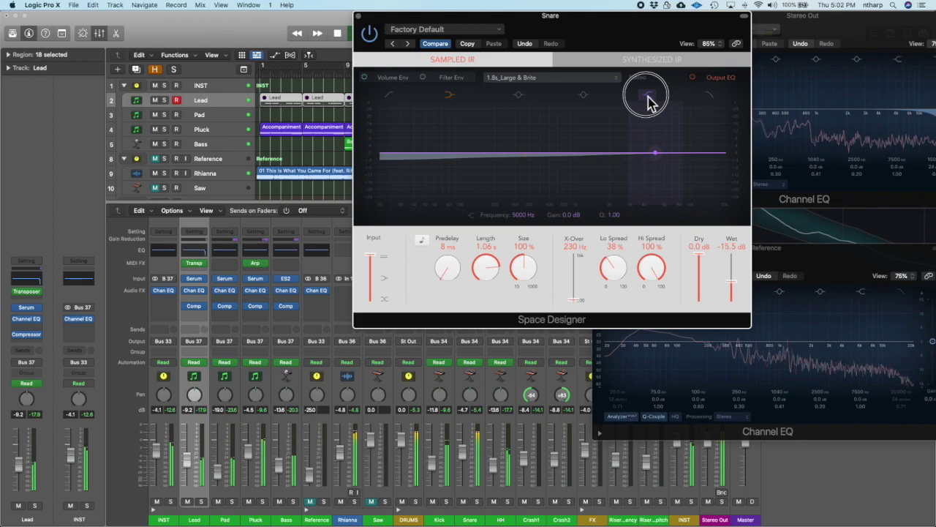
left_click(711, 95)
left_click_drag(702, 129, 692, 169)
left_click_drag(731, 289, 736, 291)
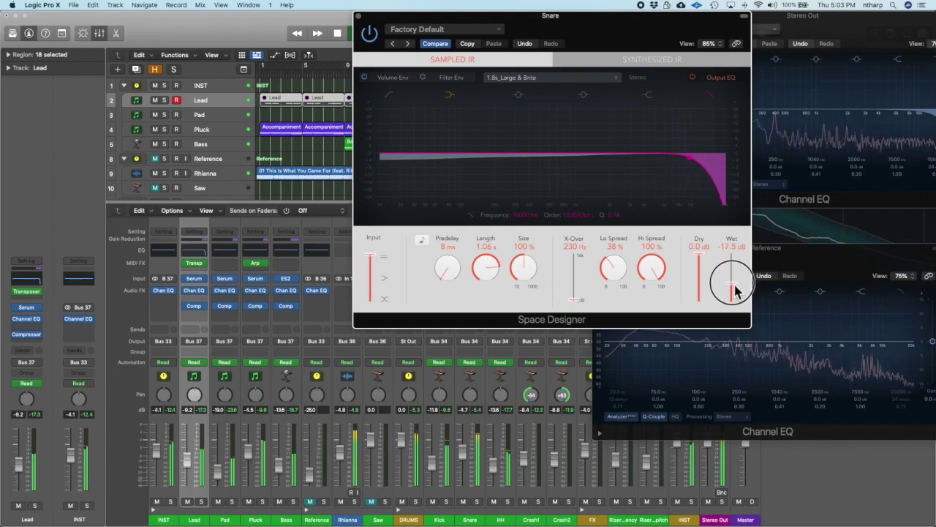
key("super+w")
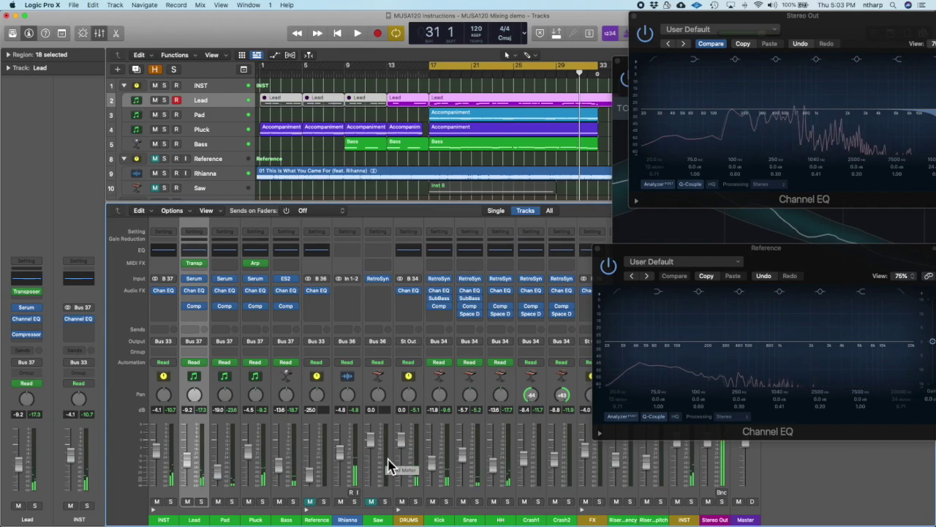
Select the DRUMS and INST channels together and reset both faders to 0.0 dB during playback
left_click(409, 498)
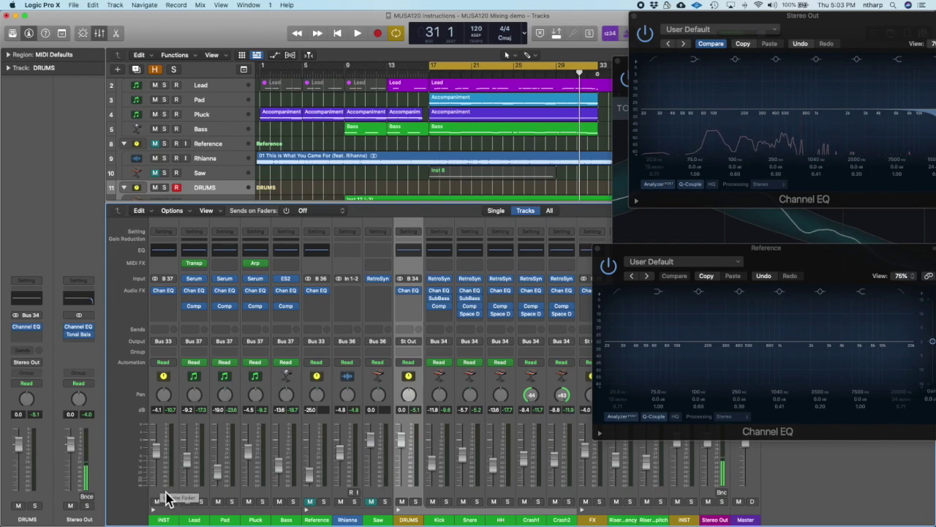
left_click(167, 498)
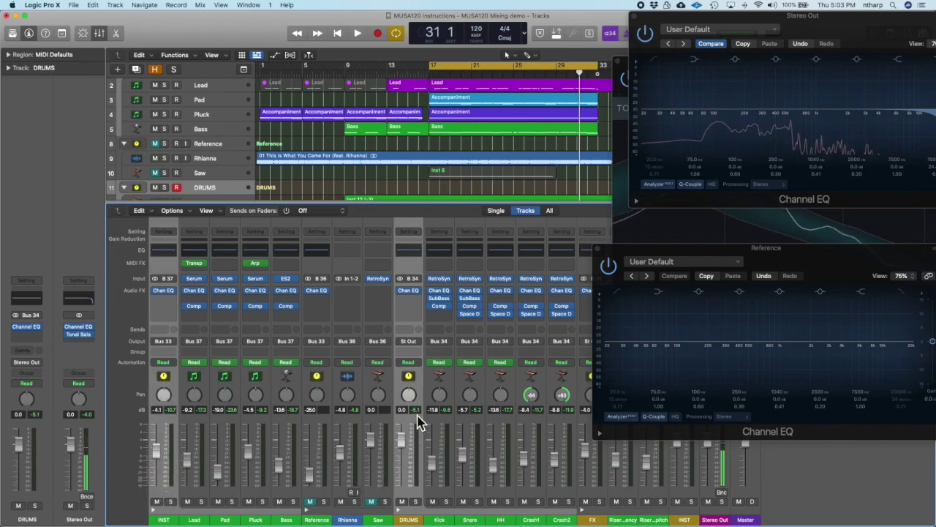
key("space")
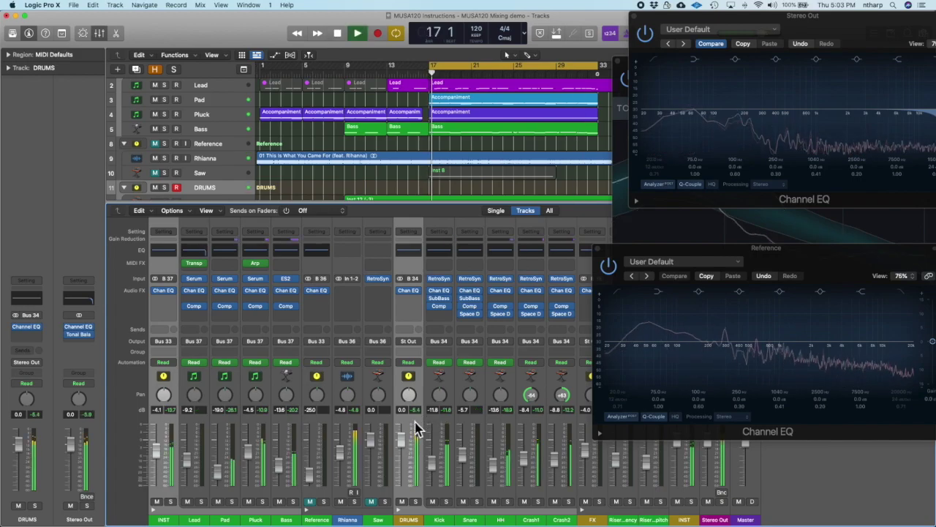
mouse_move(403, 444)
left_mouse_down()
mouse_move(404, 427)
mouse_move(403, 439)
left_mouse_up()
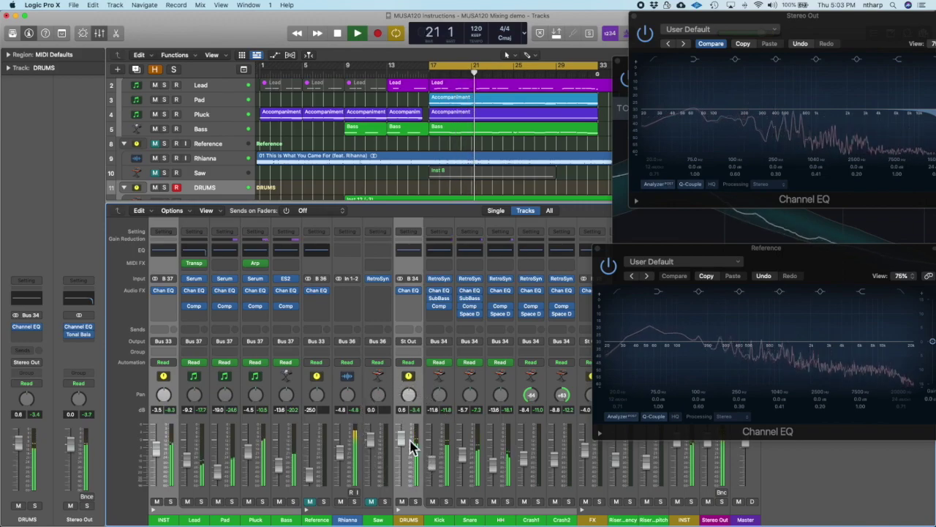
left_click(404, 439, "alt")
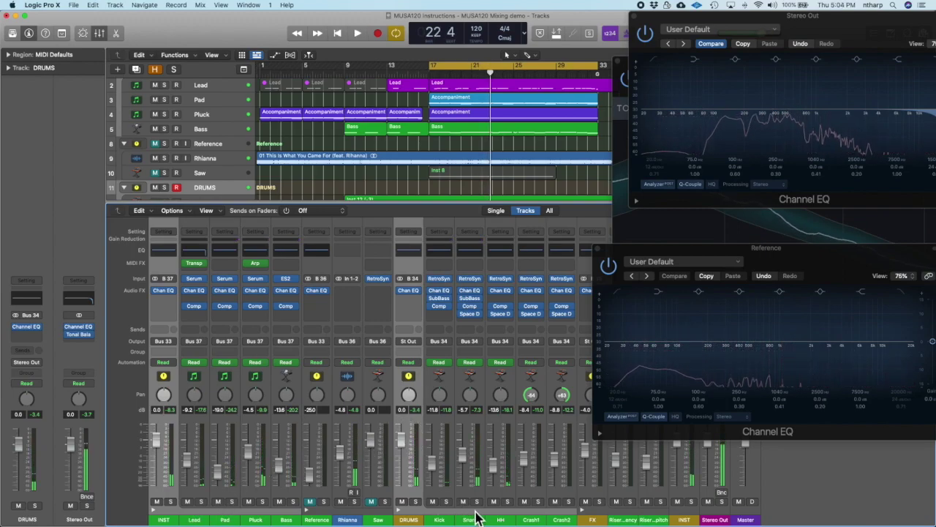
Select all individual drum channels plus Lead, Pad, Pluck and Bass, and raise their faders together until Kick reaches -4.6 dB
left_click_drag(560, 495, 435, 498)
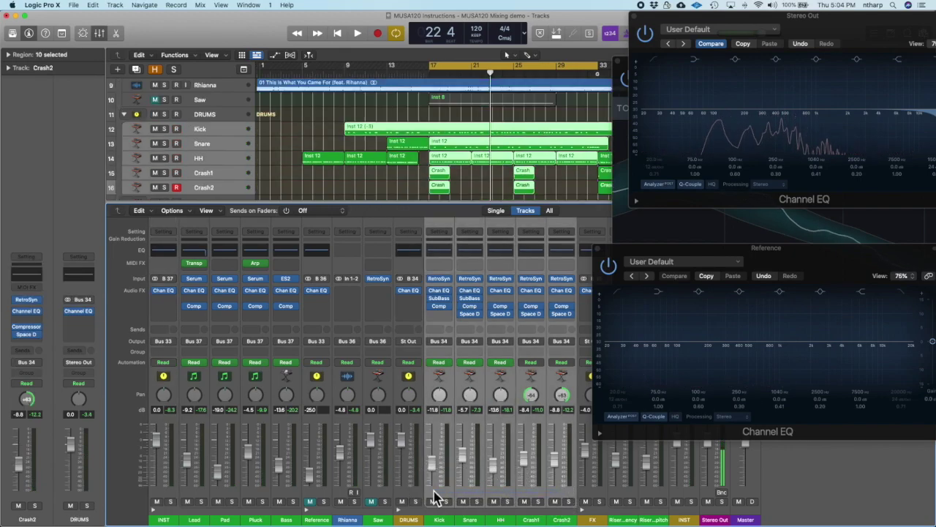
left_click_drag(287, 495, 200, 484)
key("space")
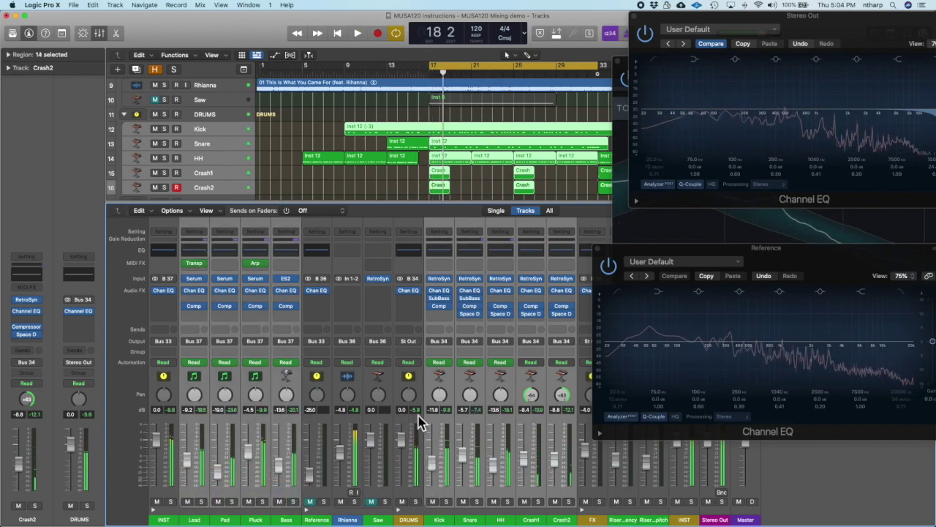
left_click(433, 457)
left_click_drag(432, 458, 430, 448)
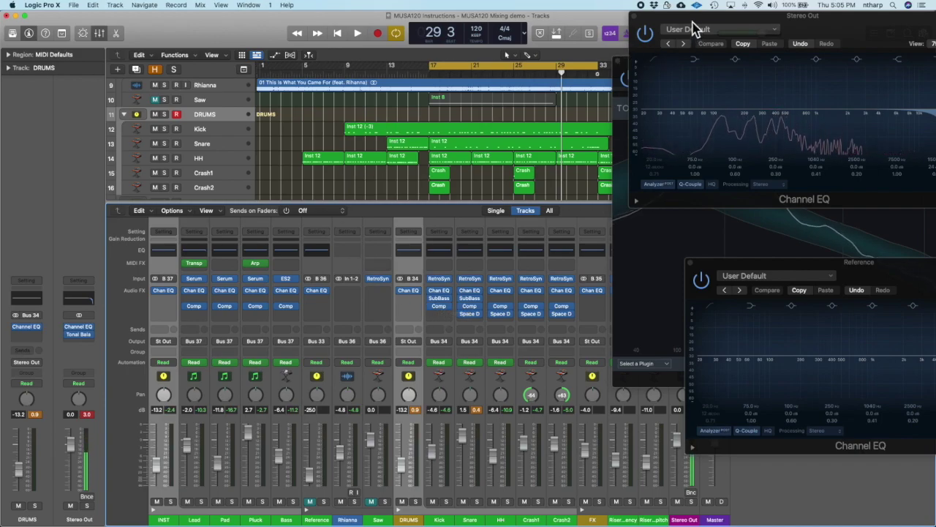
Move the Stereo Out EQ clear of its channel strip and raise the INST and DRUMS faders together to 0.5 dB
left_click_drag(698, 29, 431, 50)
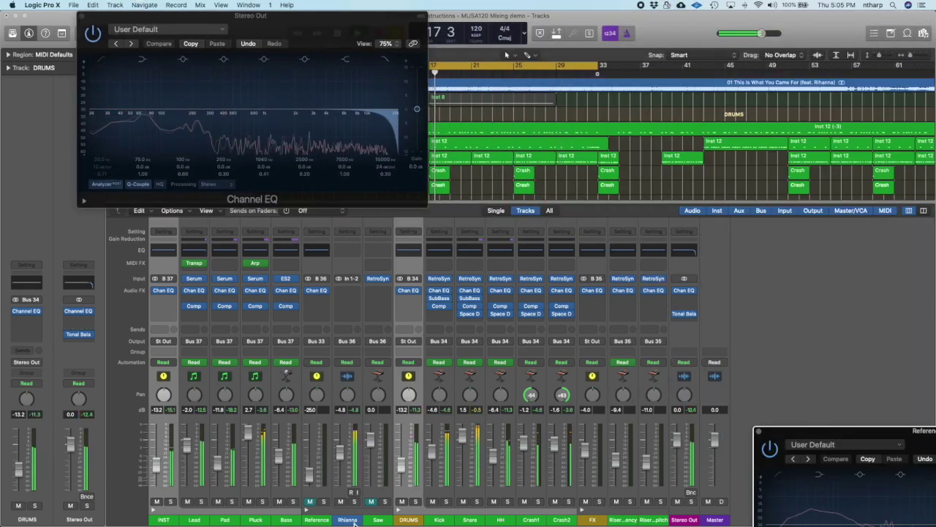
left_click_drag(401, 462, 406, 430)
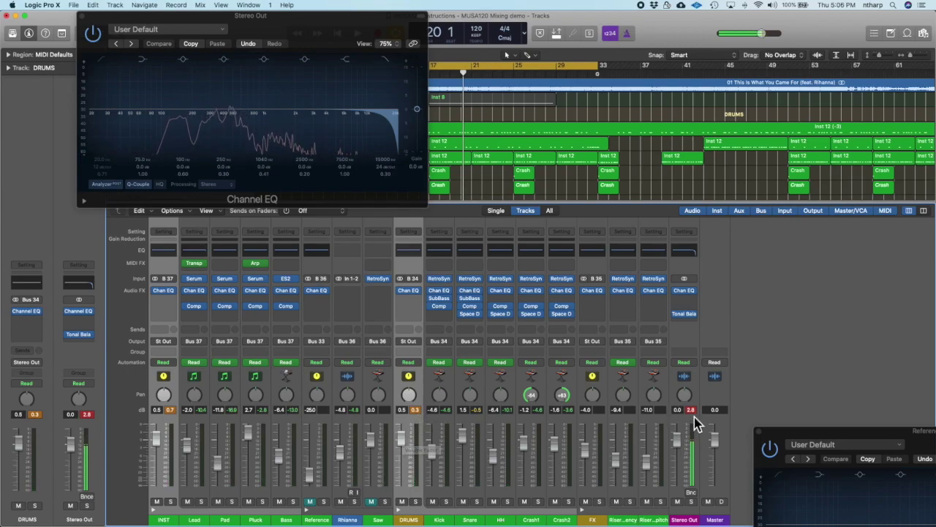
Insert a Limiter between the Channel EQ and Tonal Balance Control on Stereo Out, clearing the channel's peak reading
left_click(692, 413)
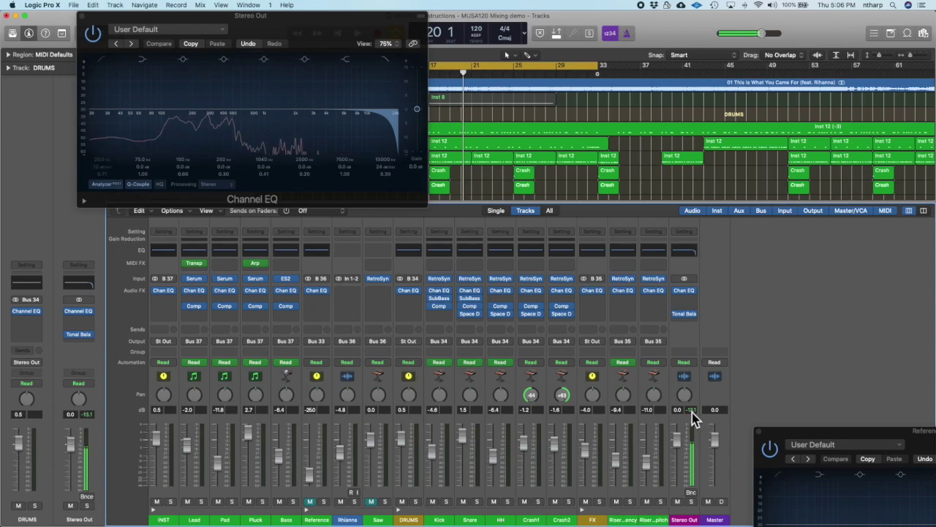
left_click_drag(688, 322, 690, 313)
left_click(689, 313)
mouse_move(691, 393)
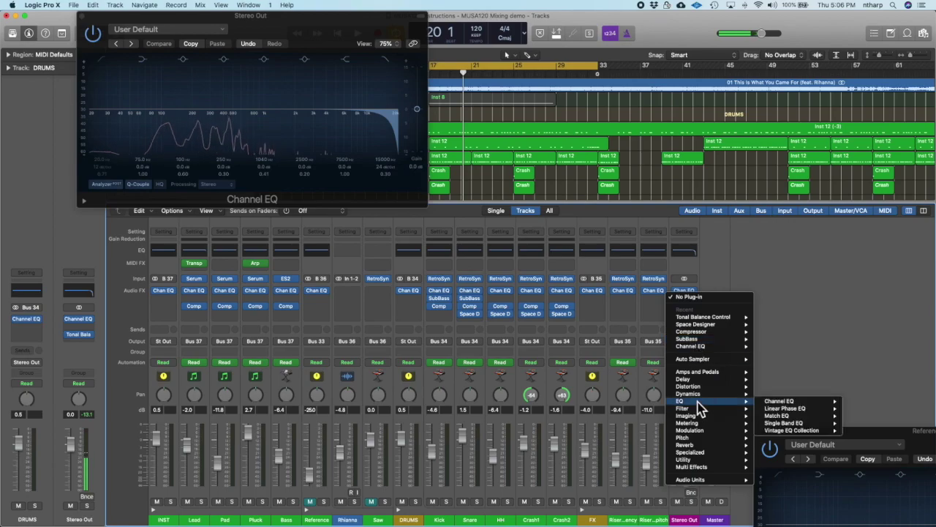
mouse_move(775, 430)
left_click(847, 430)
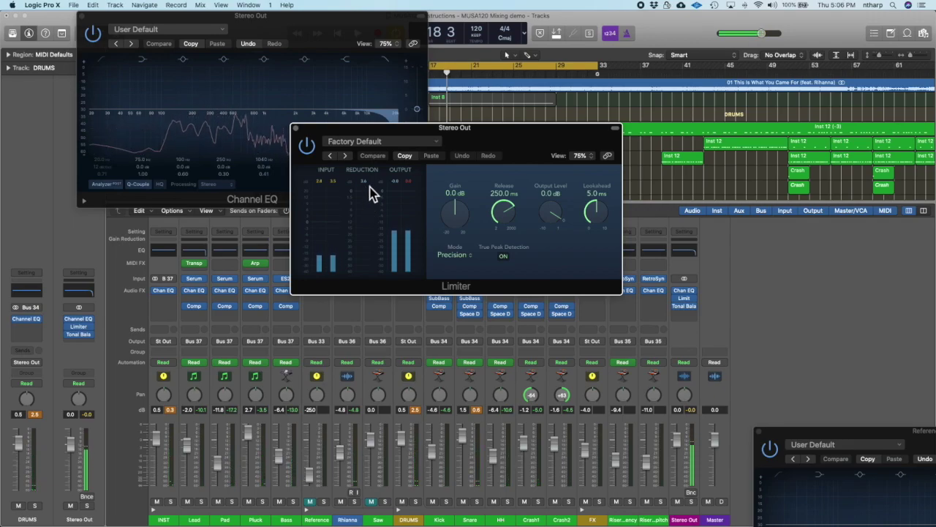
left_click(691, 410)
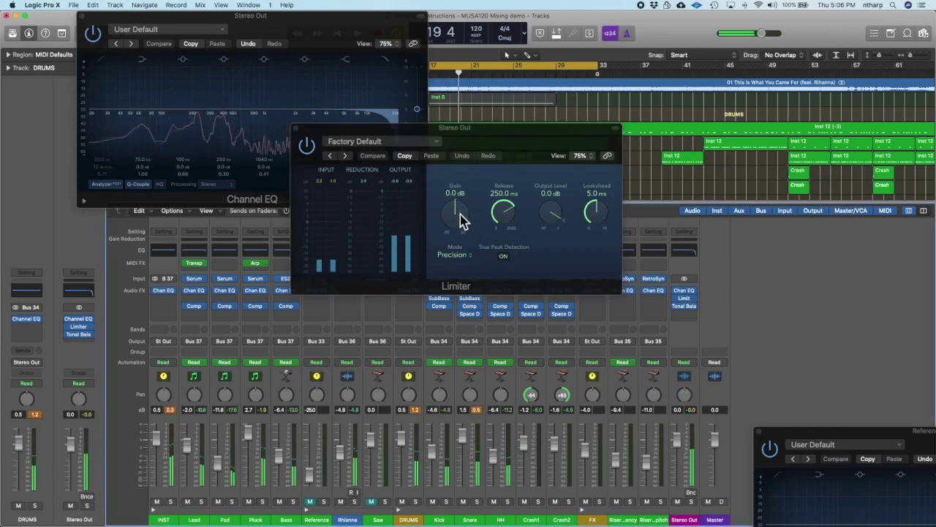
Raise the Limiter's gain to +5.7 dB and audition the mix with the Stereo Out fader lowered to -5.2 dB
left_click_drag(458, 218, 459, 191)
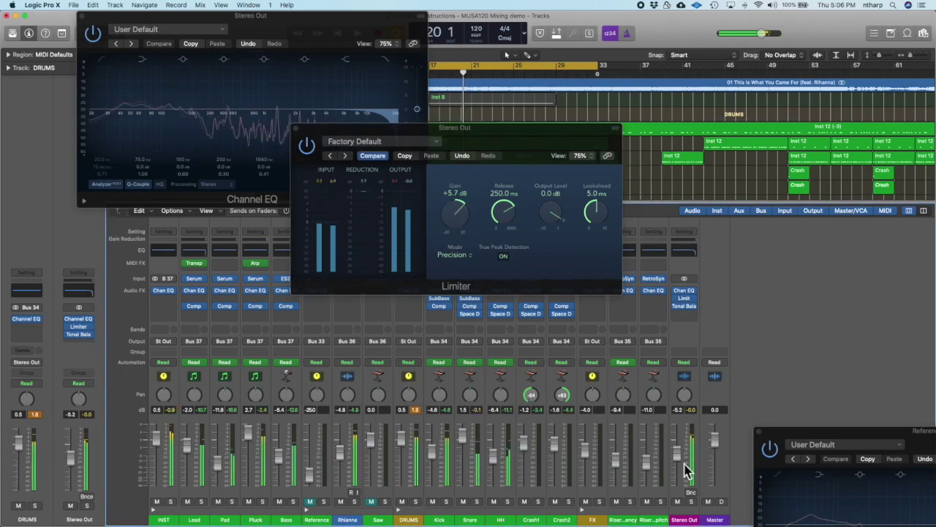
key("space")
key("space")
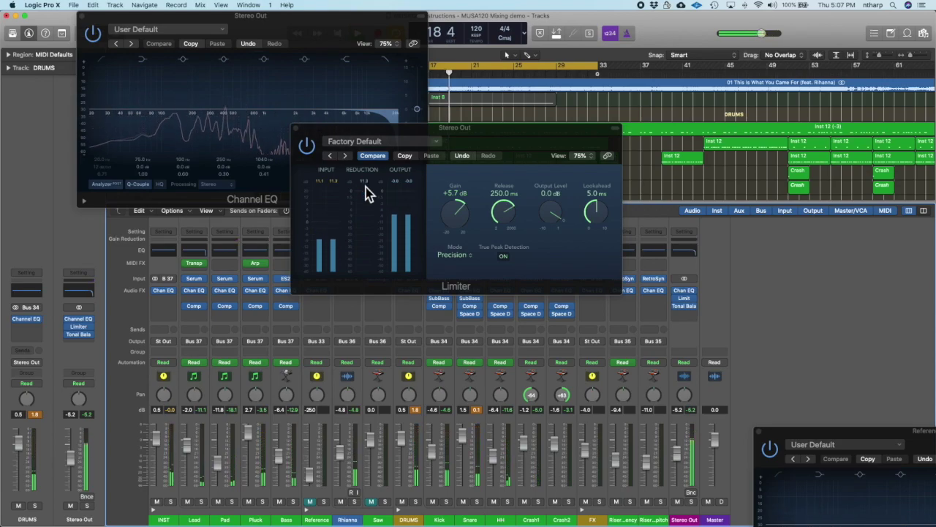
Reset the Limiter gain and Stereo Out fader to 0.0 dB, check the gain reduction during playback, and hide the plug-in windows
left_click(457, 218, "alt")
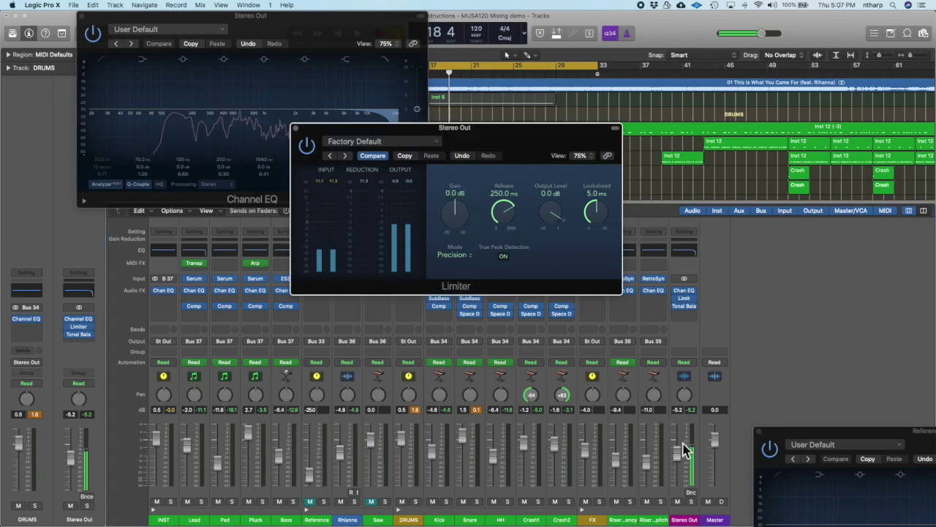
left_click(684, 467, "alt")
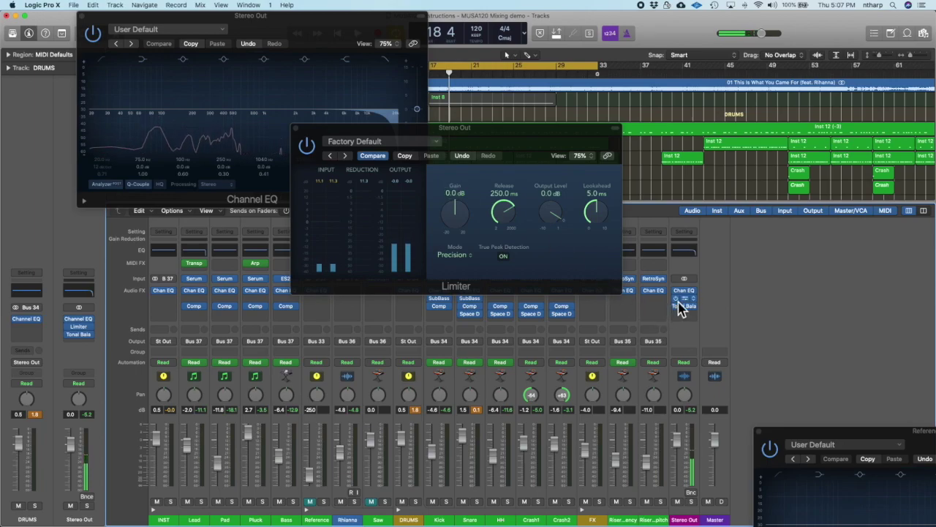
key("space")
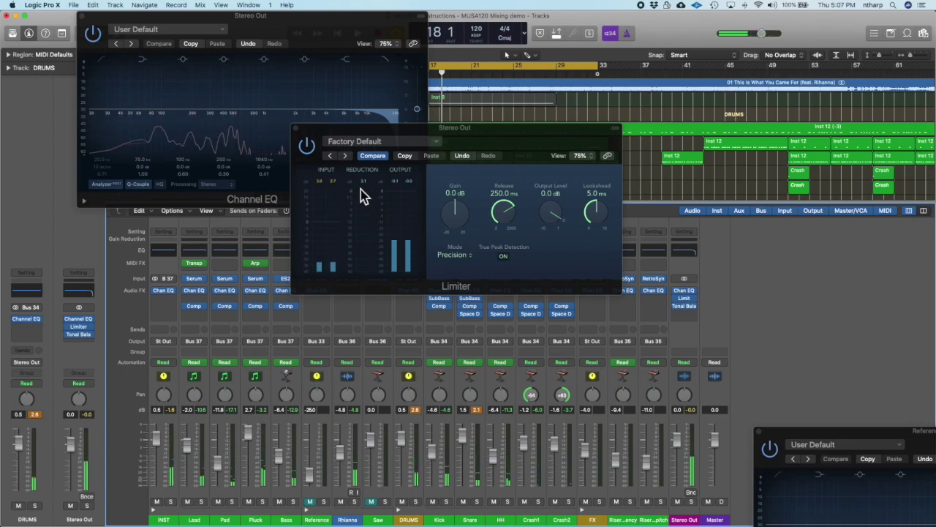
key("v")
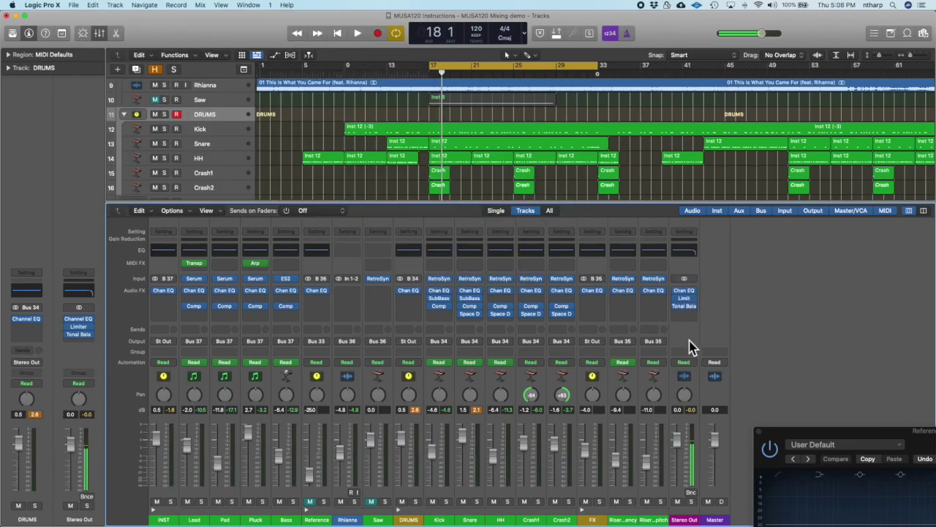